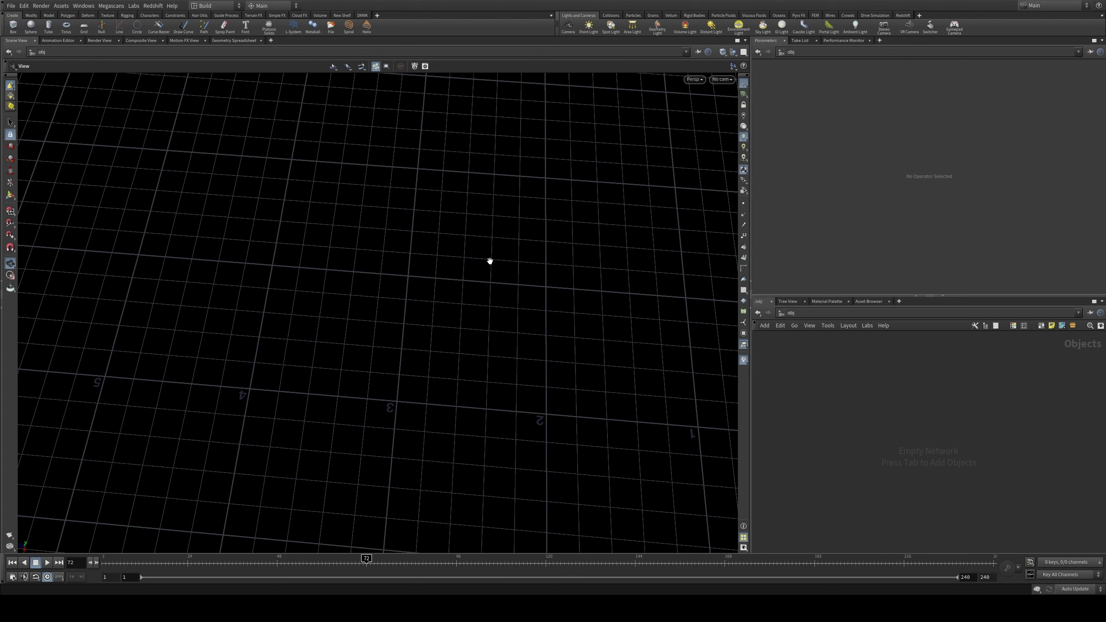
Step: Add a Grid node to the network and frame it in the viewport
{"action": "key", "text": "Tab"}
{"action": "type", "text": "grid"}
{"action": "key", "text": "Return"}
{"action": "left_click", "coordinate": [915, 477]}
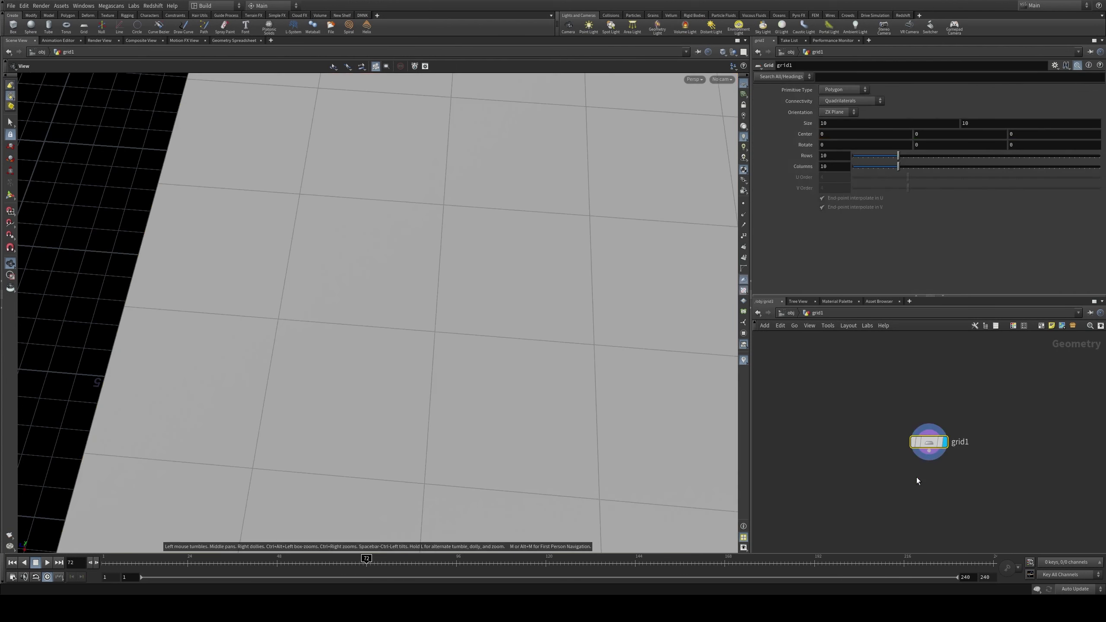
{"action": "key", "text": "f"}
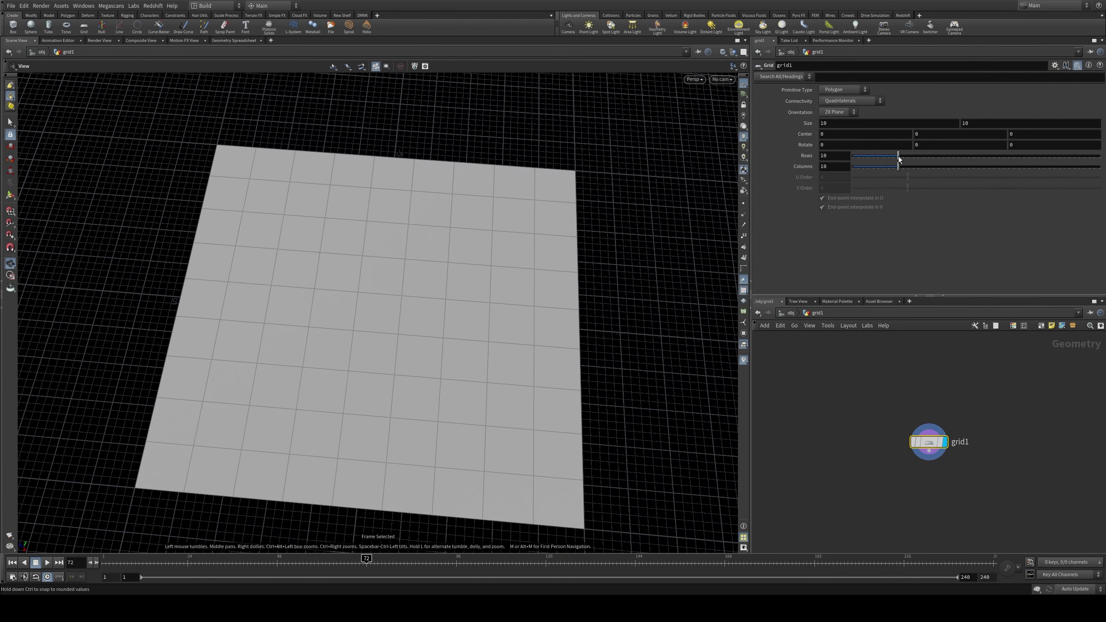
Step: Set the grid's Rows and Columns to 100 each
{"action": "left_click", "coordinate": [841, 156]}
{"action": "type", "text": "0"}
{"action": "key", "text": "Return"}
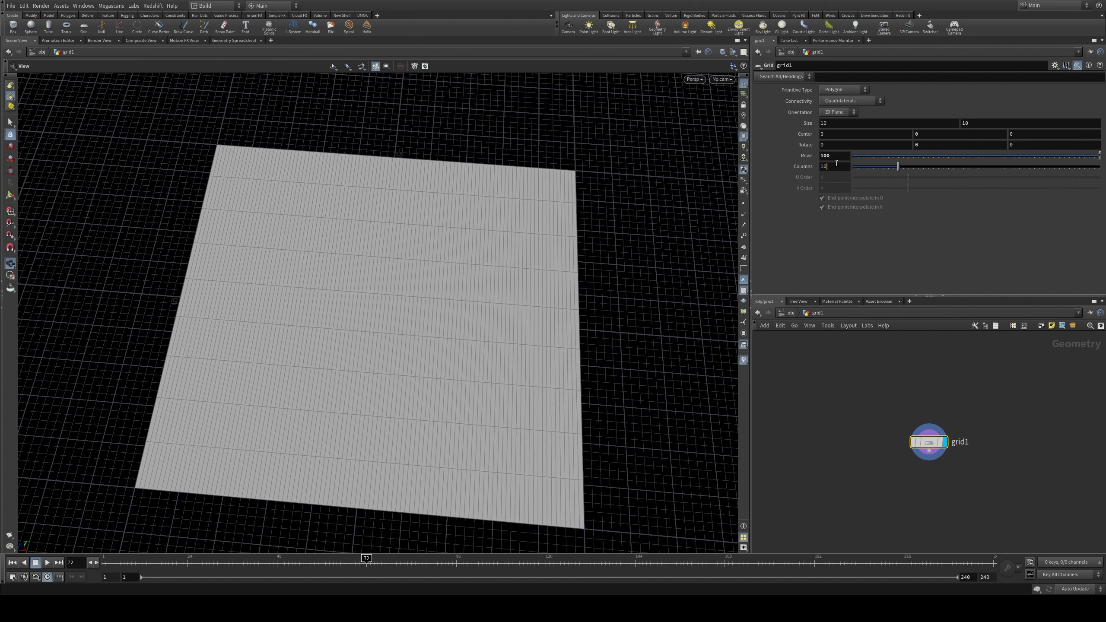
{"action": "left_click", "coordinate": [836, 165]}
{"action": "type", "text": "0"}
{"action": "key", "text": "Return"}
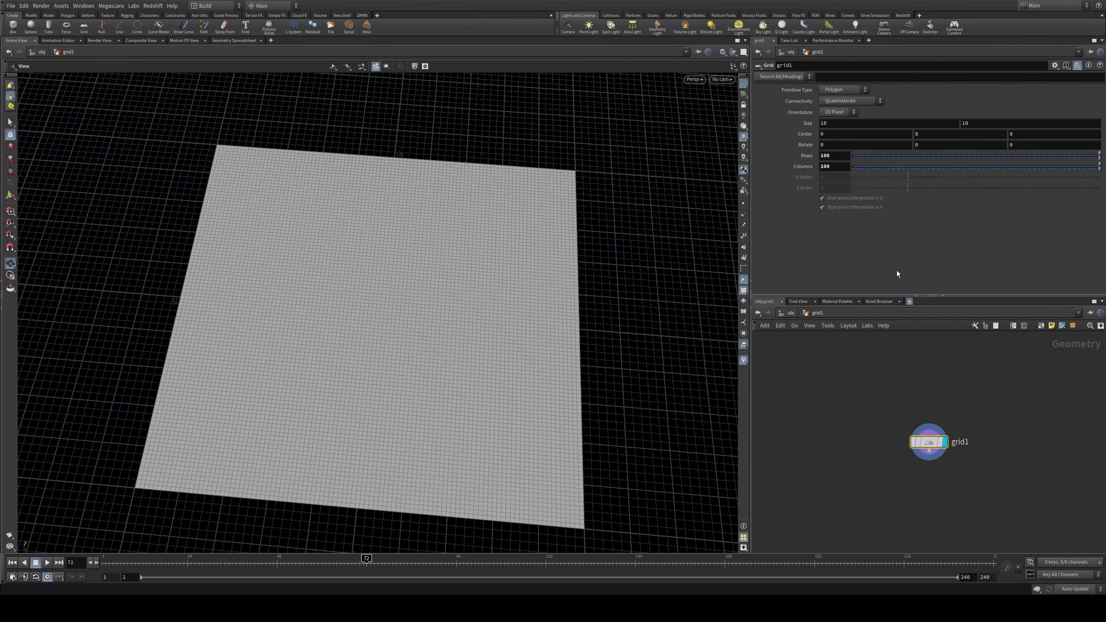
{"action": "left_click_drag", "start_coordinate": [547, 210], "coordinate": [468, 198]}
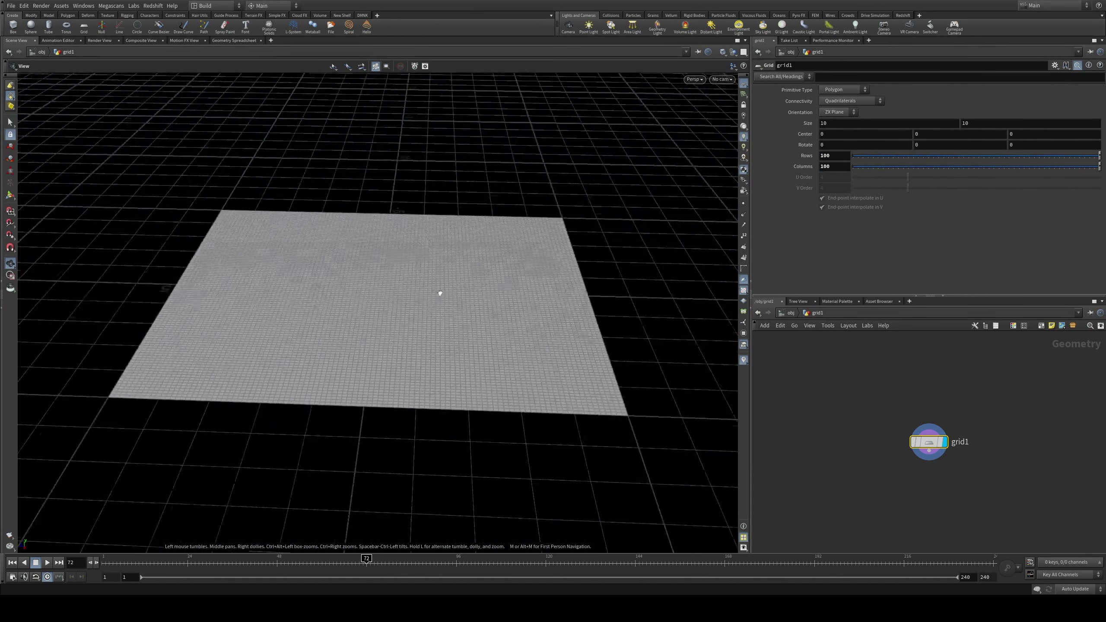
{"action": "left_click_drag", "start_coordinate": [439, 294], "coordinate": [476, 272]}
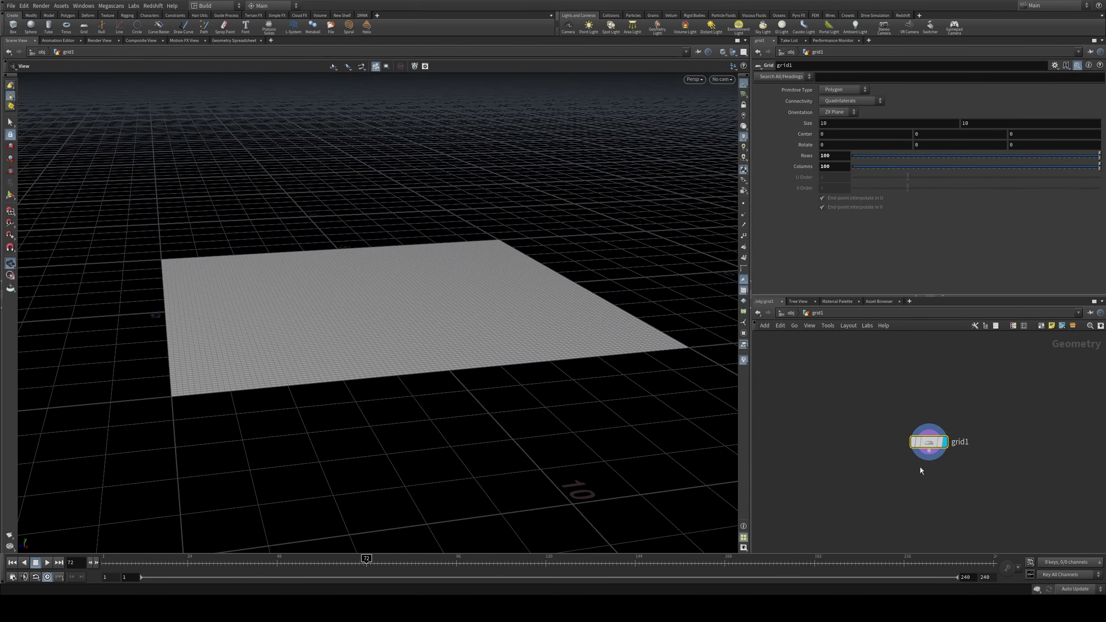
{"action": "left_click_drag", "start_coordinate": [928, 455], "coordinate": [927, 487]}
Step: Add an Attribute Noise (mountain) node after grid1 and display it
{"action": "key", "text": "Tab"}
{"action": "type", "text": "mountain"}
{"action": "key", "text": "Return"}
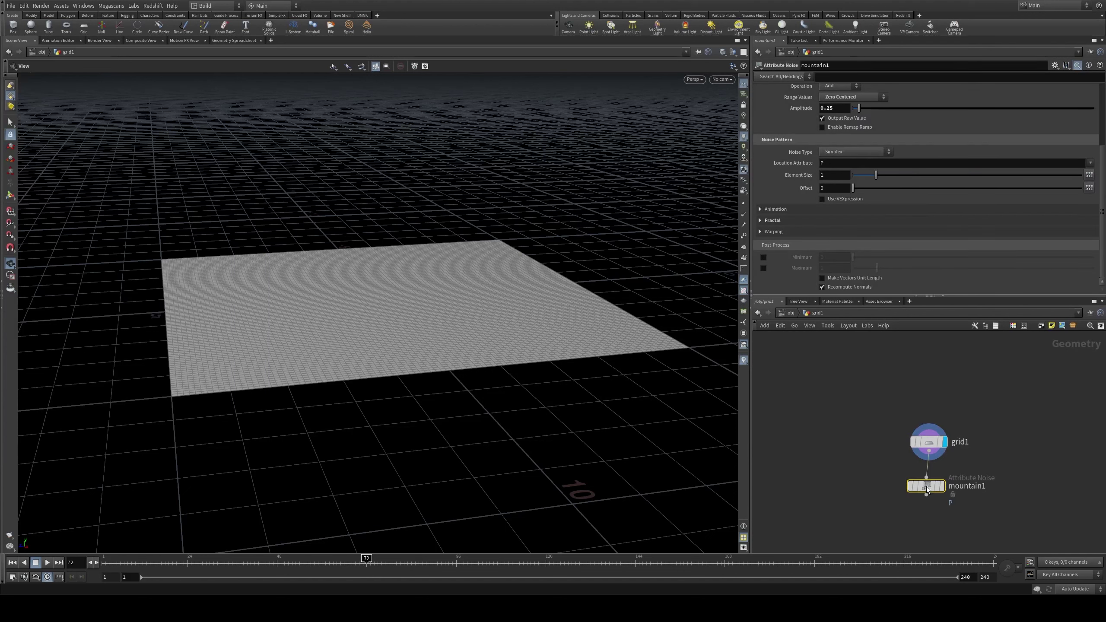
{"action": "left_click", "coordinate": [941, 490]}
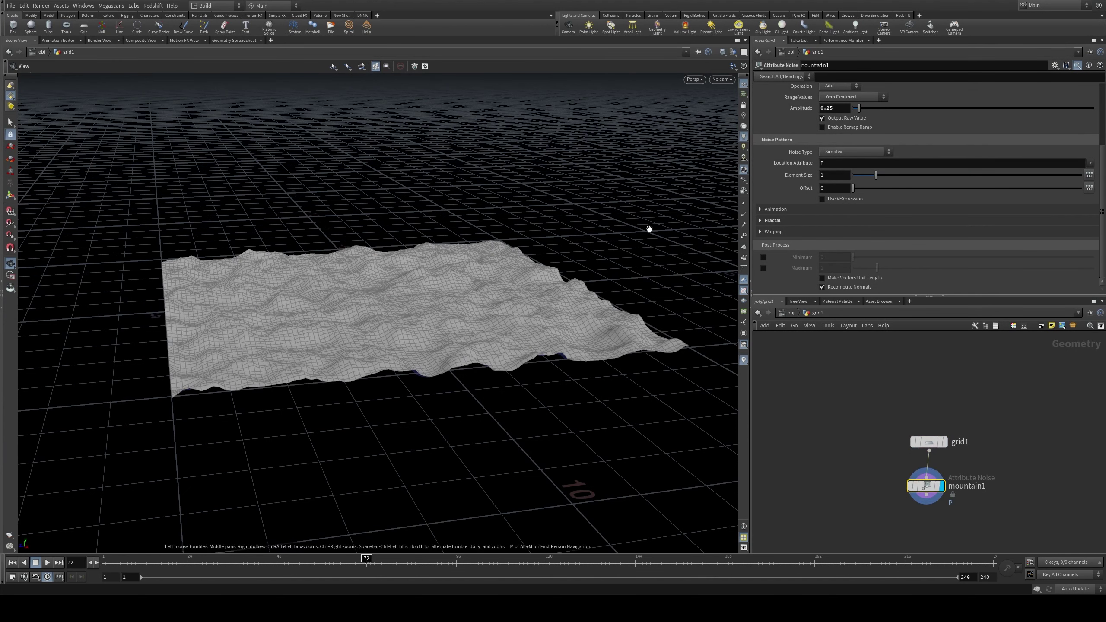
Step: Set the noise's fractal Roughness to 0 and Element Size to 1.95
{"action": "left_click", "coordinate": [804, 219]}
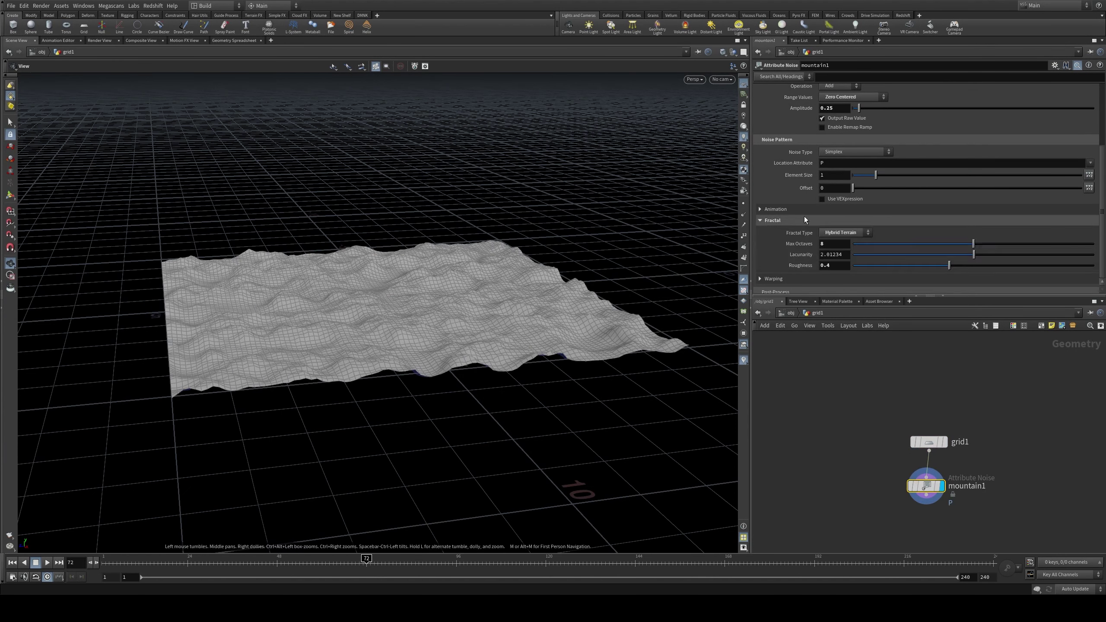
{"action": "left_click_drag", "start_coordinate": [903, 265], "coordinate": [852, 265]}
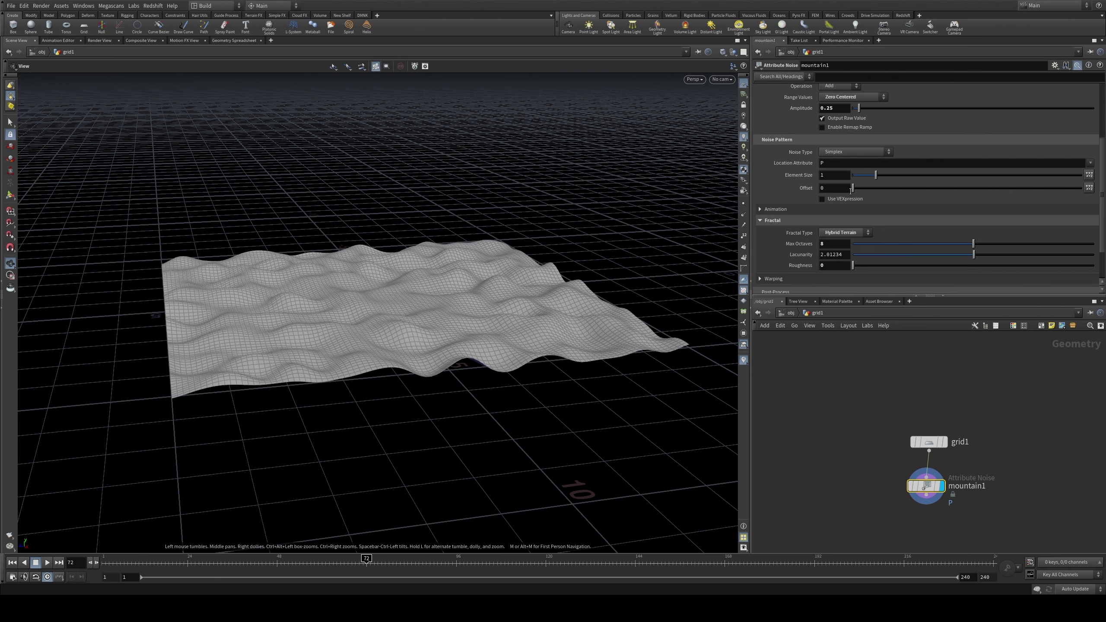
{"action": "left_click_drag", "start_coordinate": [876, 176], "coordinate": [897, 176]}
{"action": "left_click_drag", "start_coordinate": [348, 270], "coordinate": [361, 366]}
{"action": "mouse_move", "coordinate": [919, 486]}
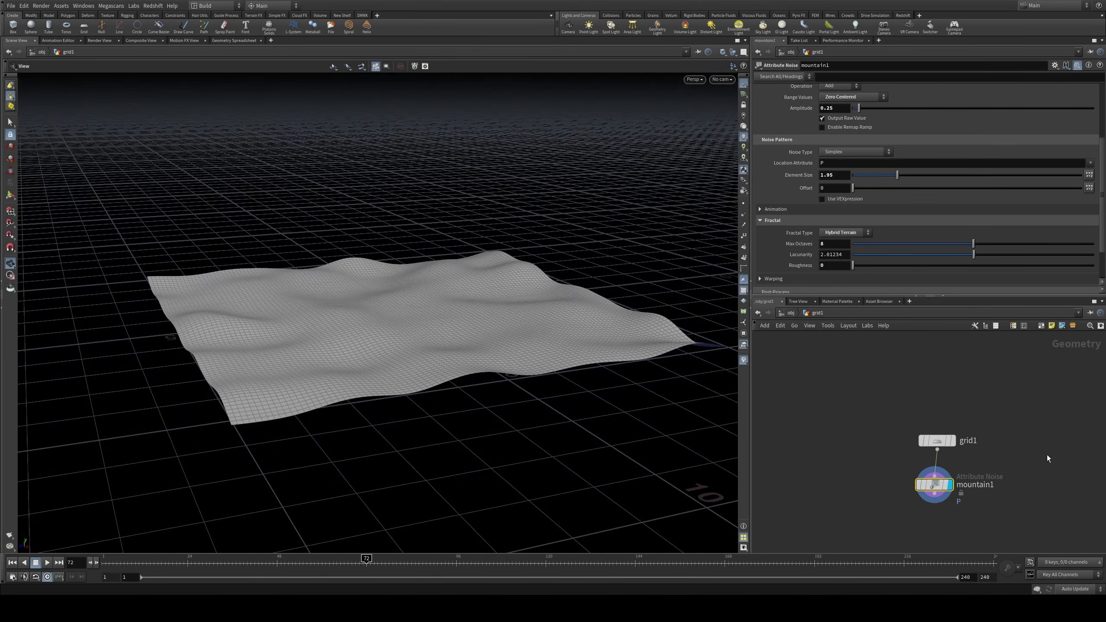
{"action": "middle_click_drag", "start_coordinate": [929, 550], "coordinate": [961, 452]}
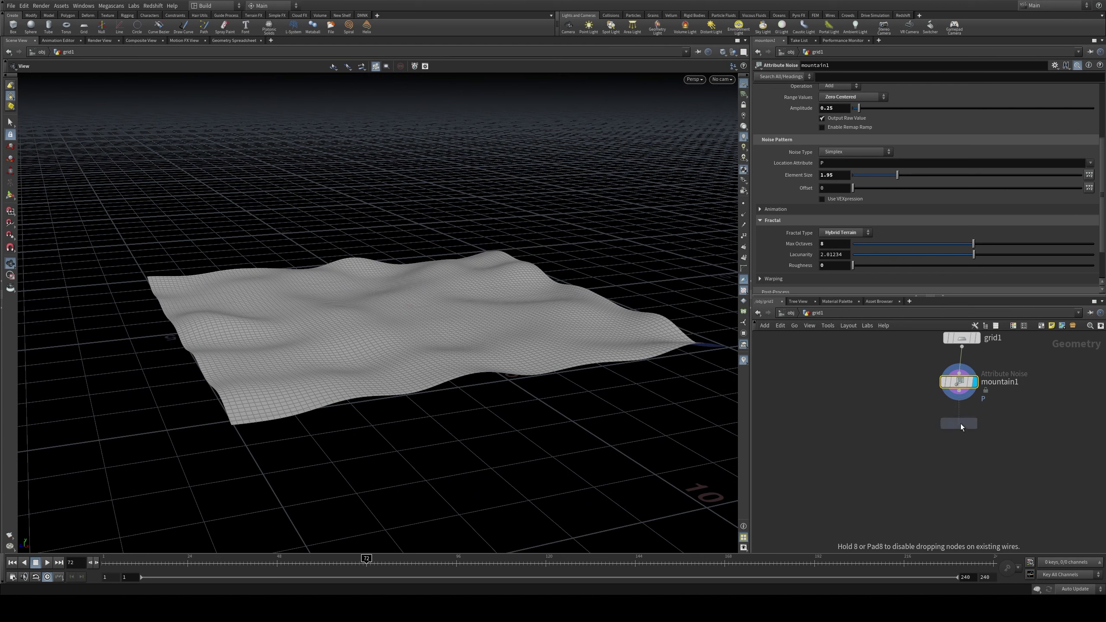
Step: Add a popnet DOP Network under mountain1, dive inside, and select source_first_input
{"action": "left_click", "coordinate": [960, 424]}
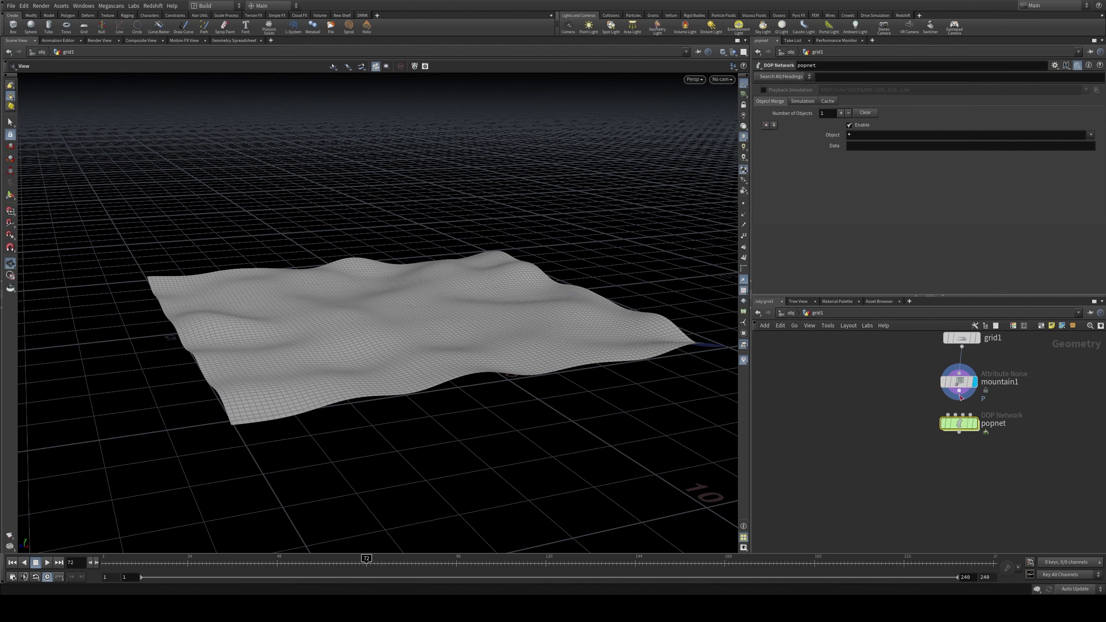
{"action": "double_click", "coordinate": [960, 425]}
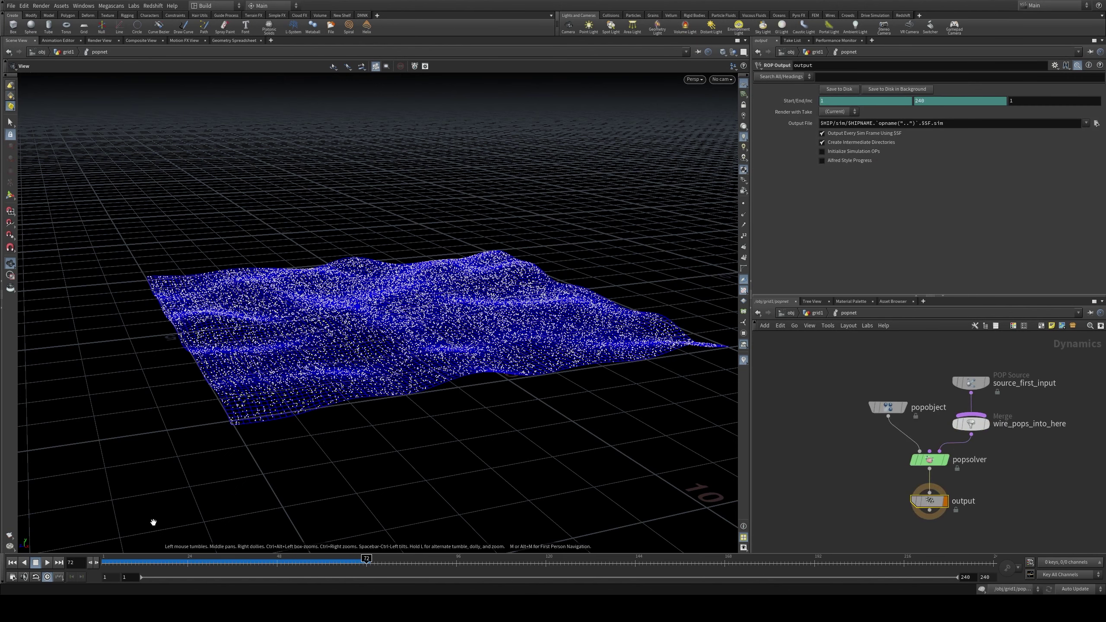
{"action": "left_click", "coordinate": [107, 562]}
{"action": "scroll", "coordinate": [440, 317], "scroll_direction": "up", "scroll_amount": 3}
{"action": "left_click_drag", "start_coordinate": [439, 316], "coordinate": [521, 266]}
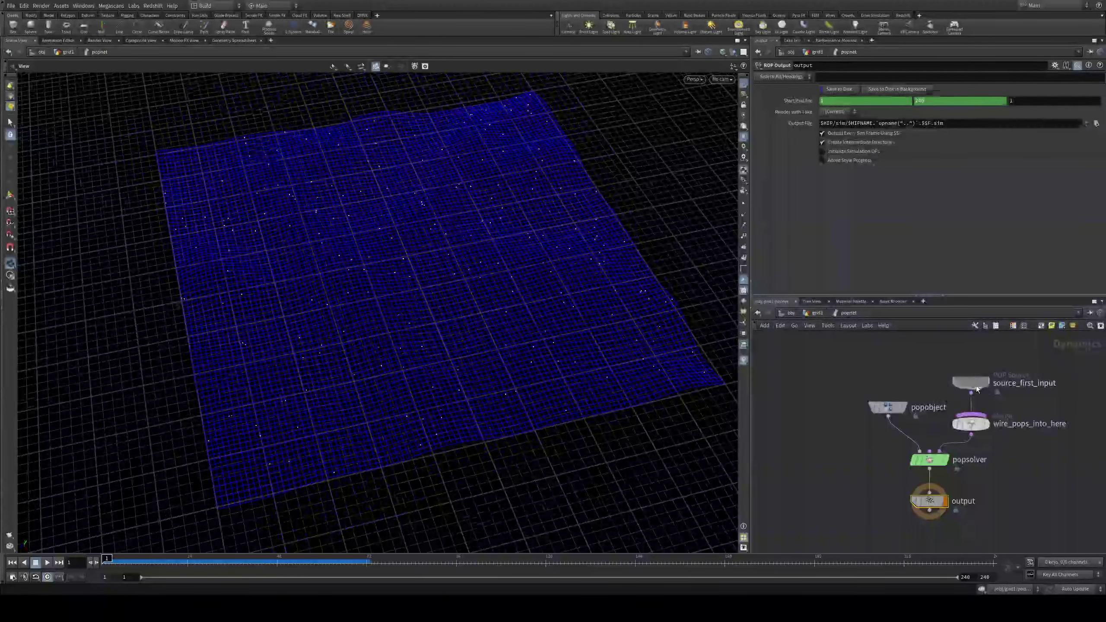
{"action": "left_click", "coordinate": [976, 385]}
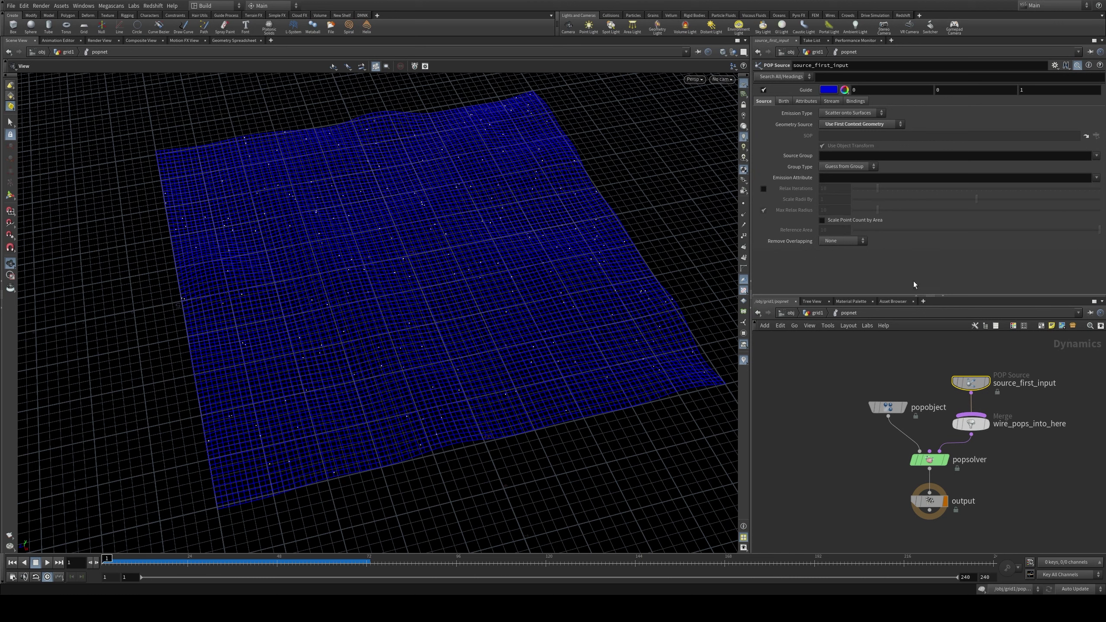
Step: Set Birth to Const. Activation 0, Impulse Count 1, Impulse Activation $FF==1
{"action": "left_click", "coordinate": [783, 101]}
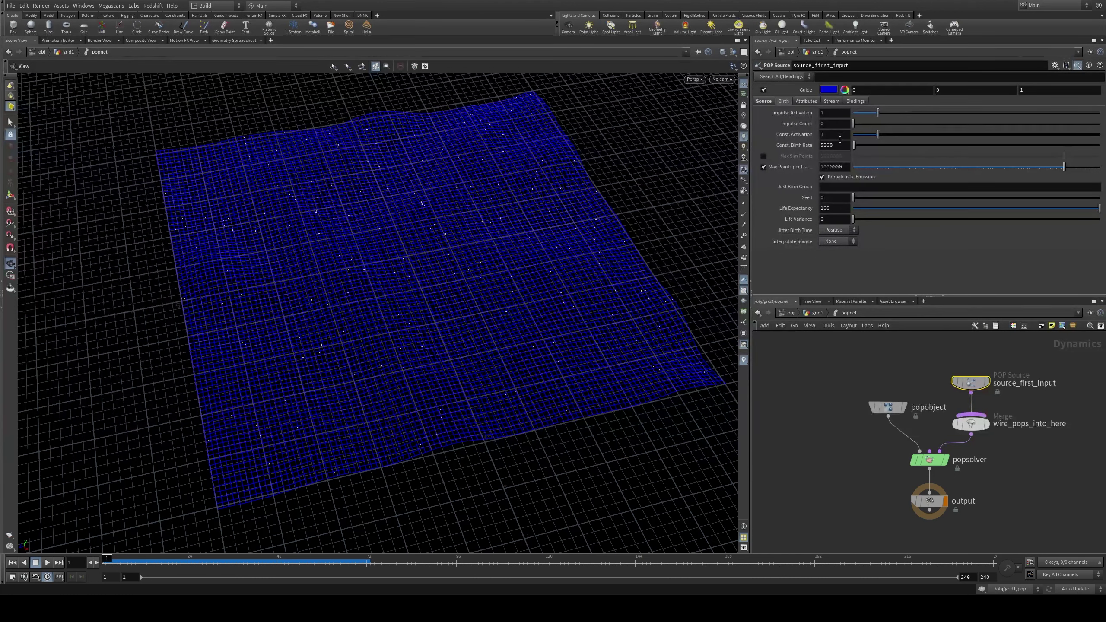
{"action": "left_click", "coordinate": [839, 139]}
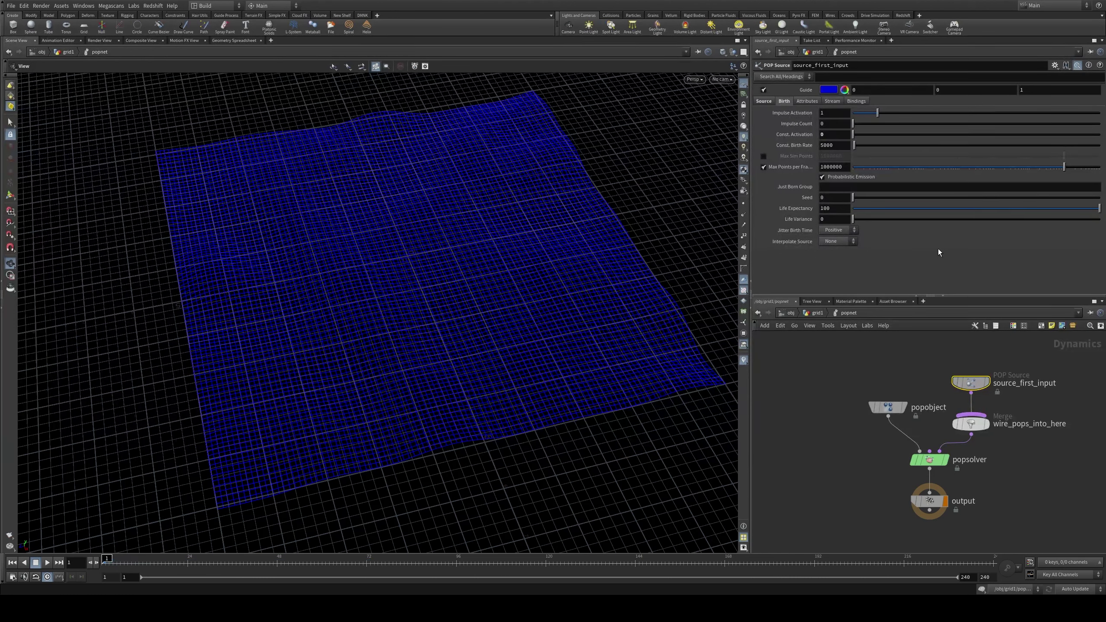
{"action": "type", "text": "0"}
{"action": "key", "text": "Return"}
{"action": "type", "text": "1"}
{"action": "key", "text": "Return"}
{"action": "type", "text": "$FF=="}
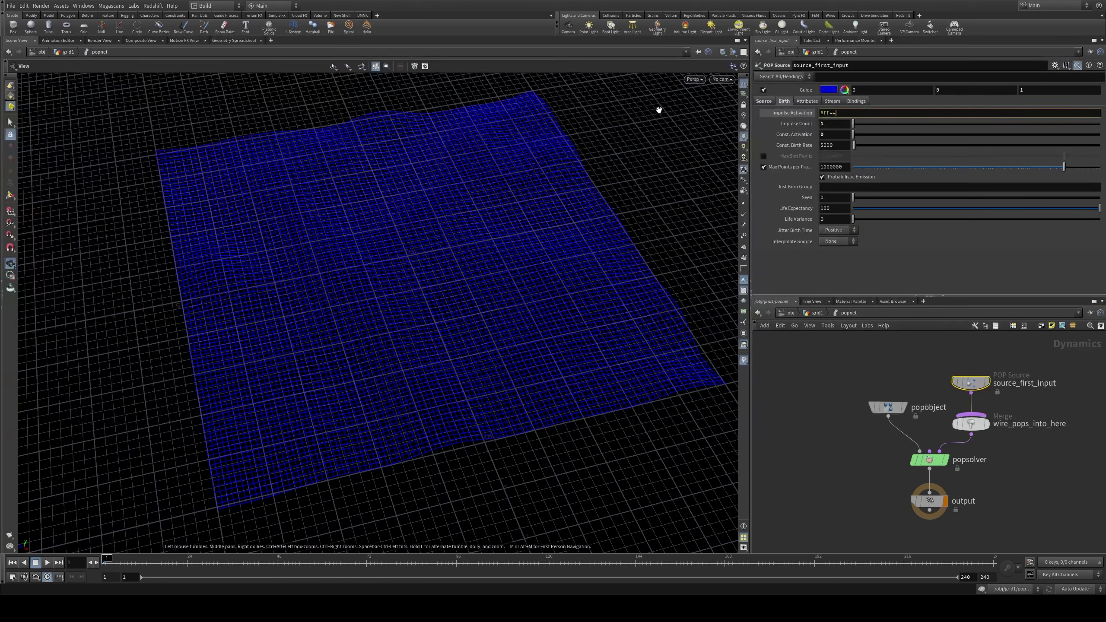
{"action": "type", "text": "1"}
{"action": "key", "text": "Return"}
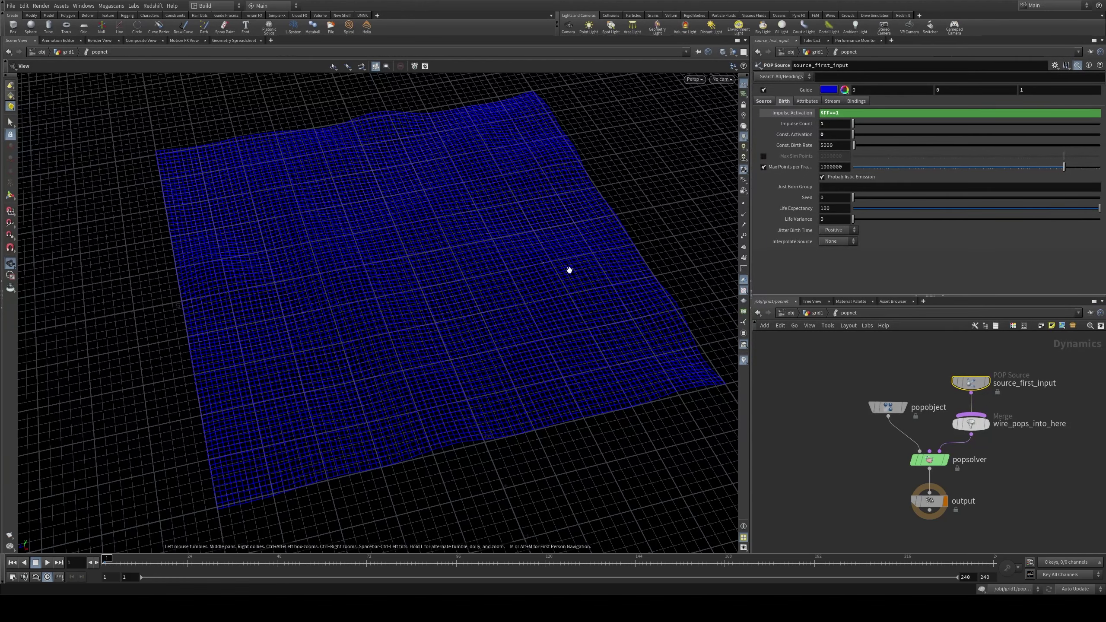
Step: Scrub the simulation to frame 102, then return to frame 1
{"action": "left_click_drag", "start_coordinate": [567, 269], "coordinate": [503, 255]}
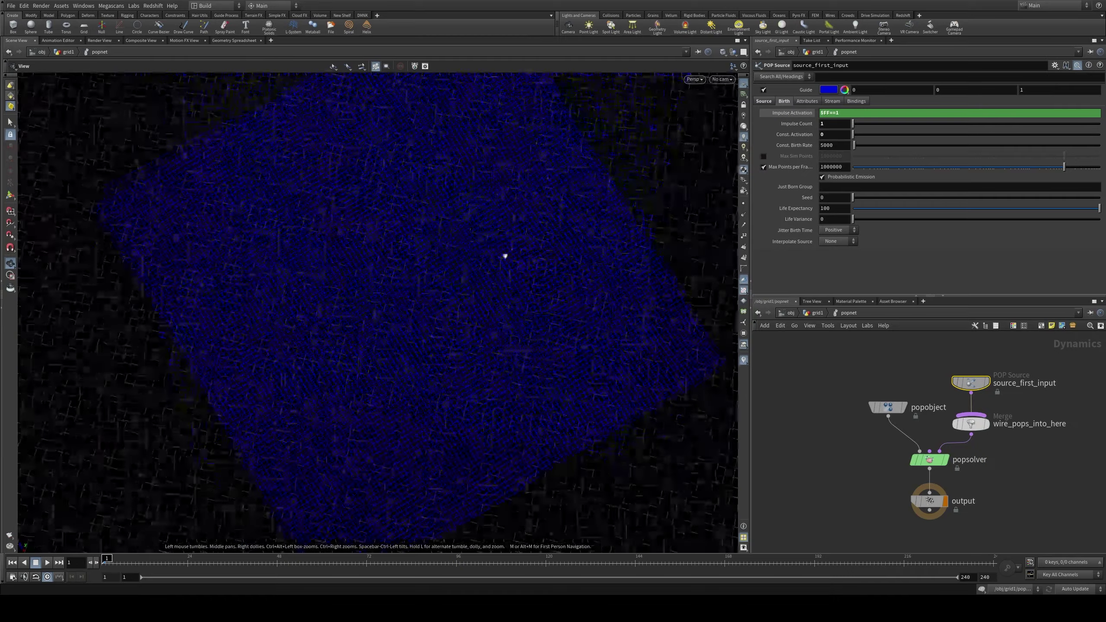
{"action": "left_click_drag", "start_coordinate": [502, 315], "coordinate": [365, 487]}
{"action": "left_click_drag", "start_coordinate": [109, 559], "coordinate": [477, 560]}
{"action": "key", "text": "ctrl+Left"}
{"action": "left_click_drag", "start_coordinate": [531, 323], "coordinate": [553, 309]}
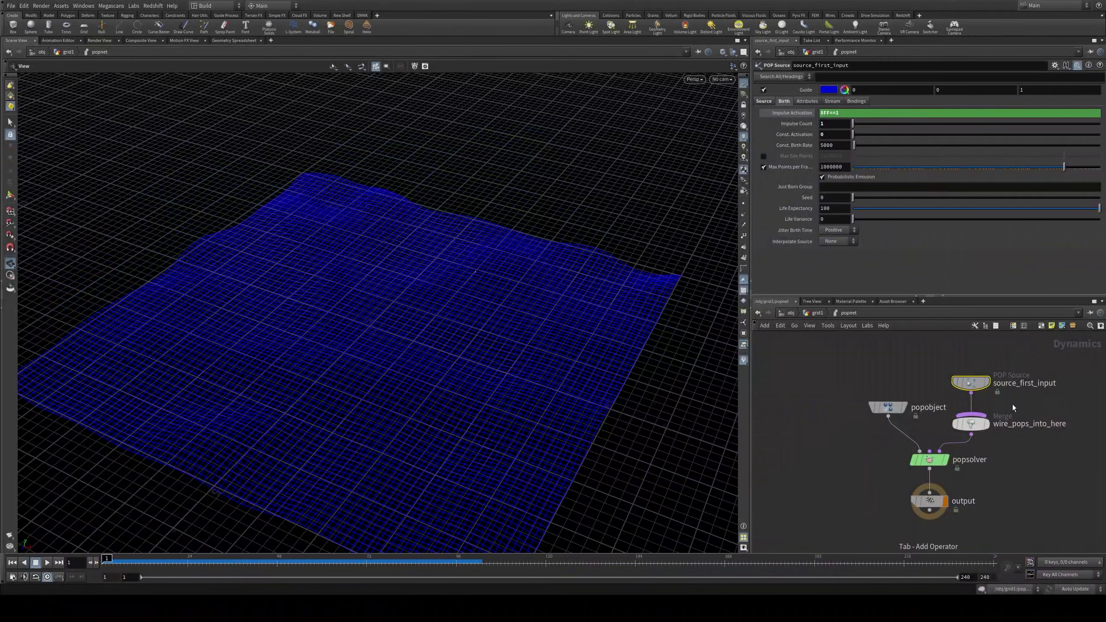
{"action": "key", "text": "Tab"}
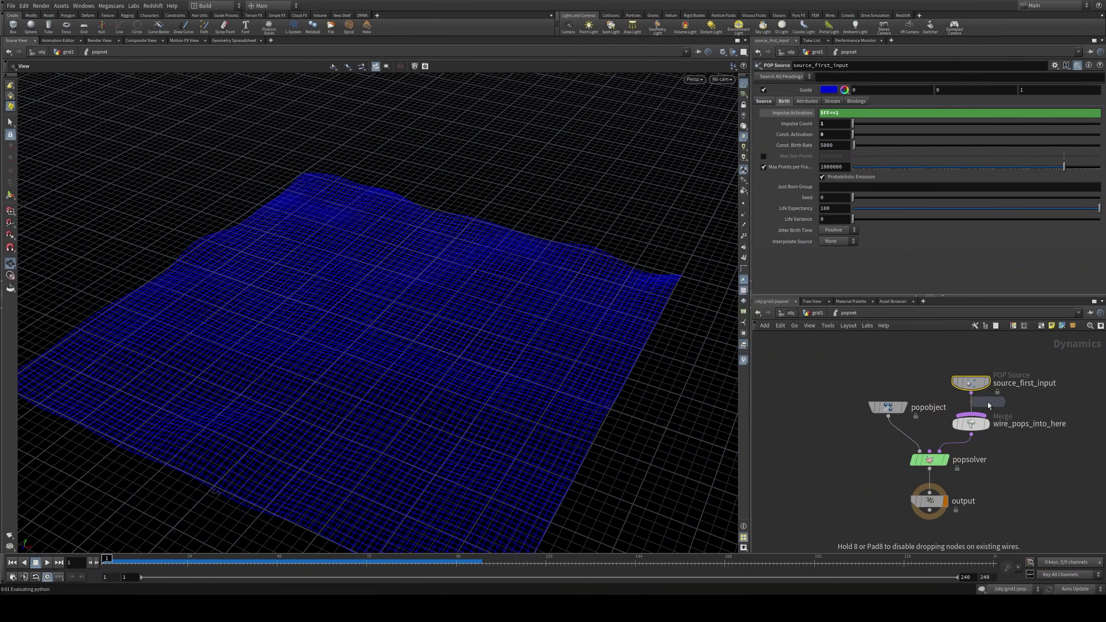
Step: Insert a POP Force with Amplitude 1.14 and play the simulation to frame 117
{"action": "left_click", "coordinate": [971, 403]}
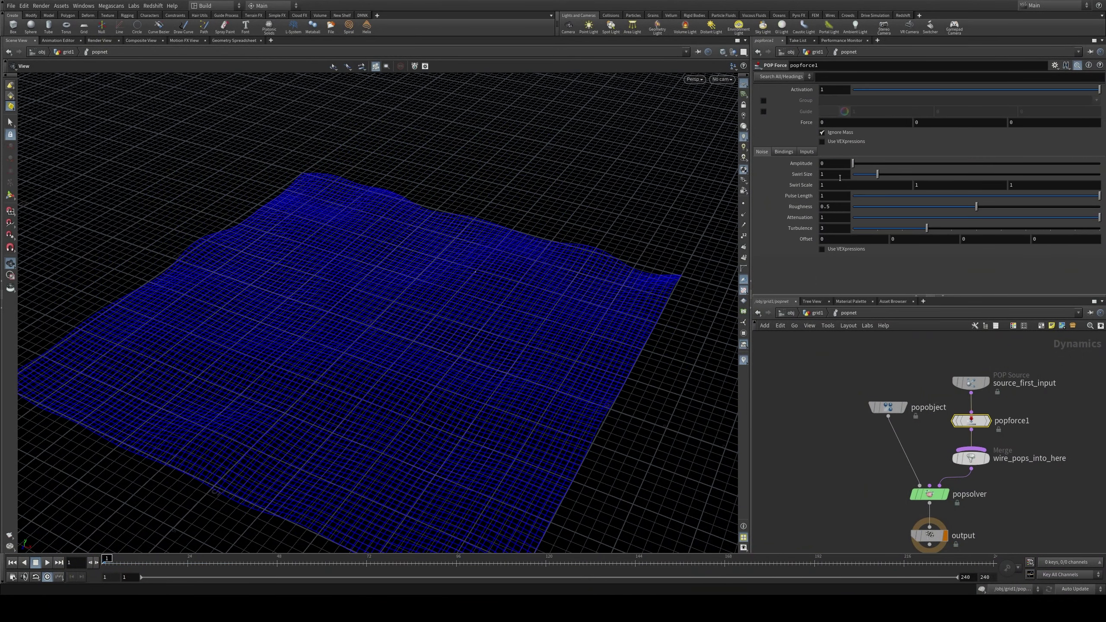
{"action": "left_click_drag", "start_coordinate": [888, 165], "coordinate": [880, 165]}
{"action": "left_click", "coordinate": [44, 563]}
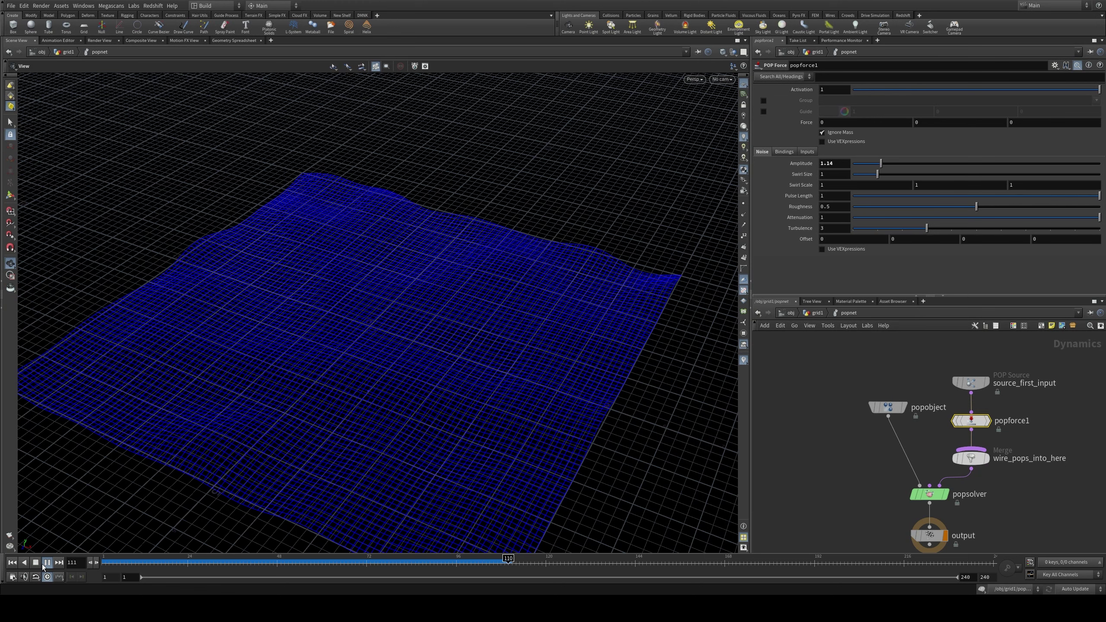
{"action": "left_click", "coordinate": [47, 562]}
Step: Inspect the rippling particles from several angles and add a POP VOP node
{"action": "scroll", "coordinate": [407, 396], "scroll_direction": "up", "scroll_amount": 5}
{"action": "scroll", "coordinate": [407, 397], "scroll_direction": "down", "scroll_amount": 5}
{"action": "left_click_drag", "start_coordinate": [446, 324], "coordinate": [409, 255]}
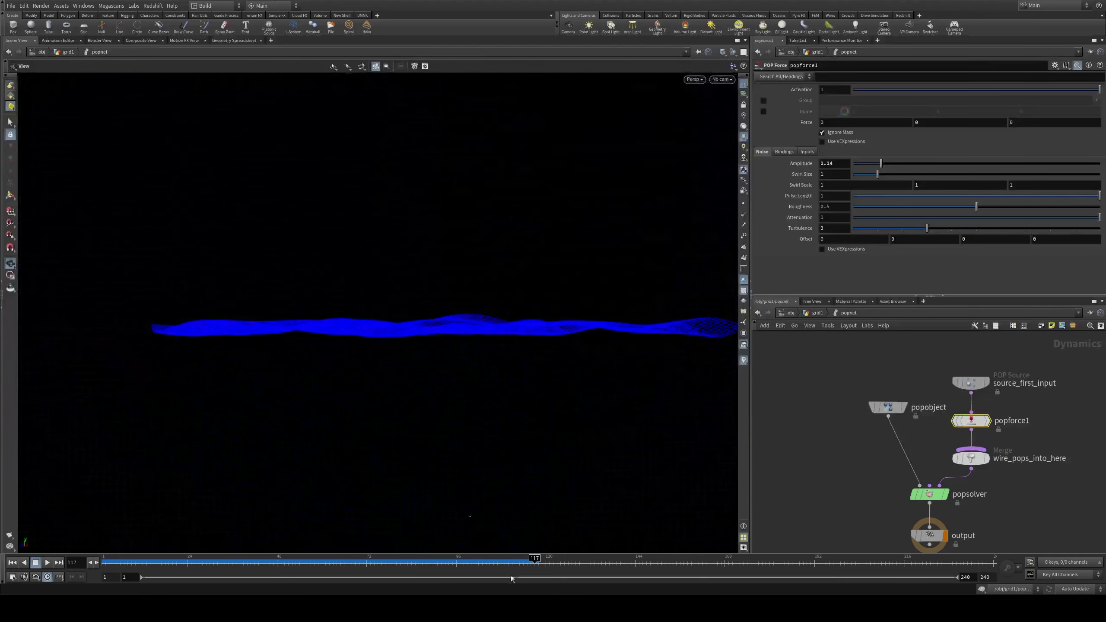
{"action": "left_click_drag", "start_coordinate": [482, 318], "coordinate": [526, 302]}
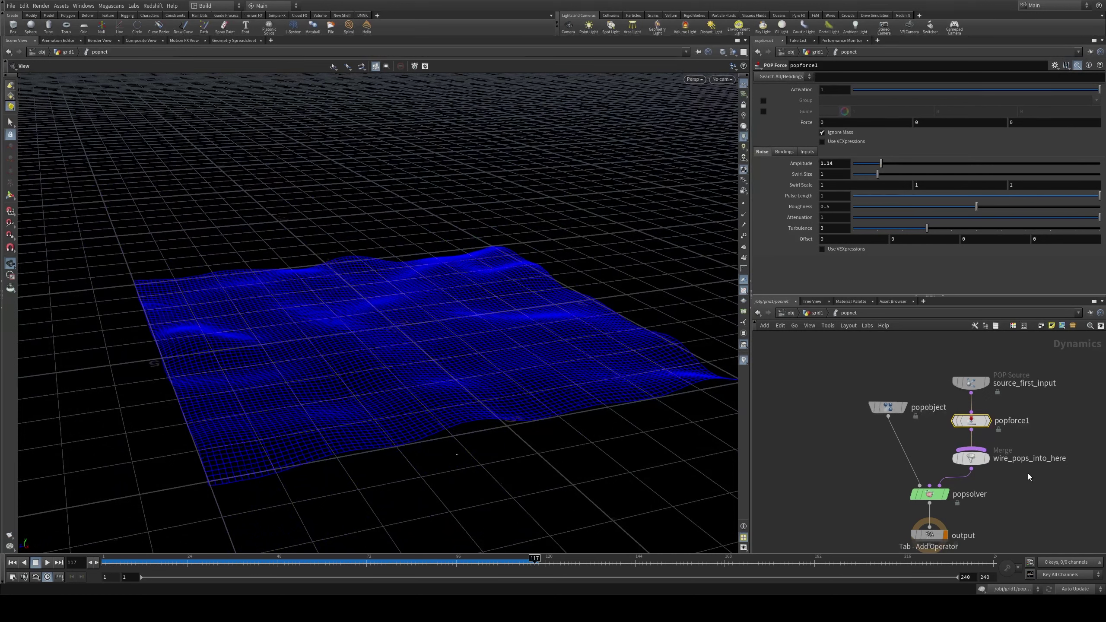
{"action": "key", "text": "Tab"}
{"action": "key", "text": "Return"}
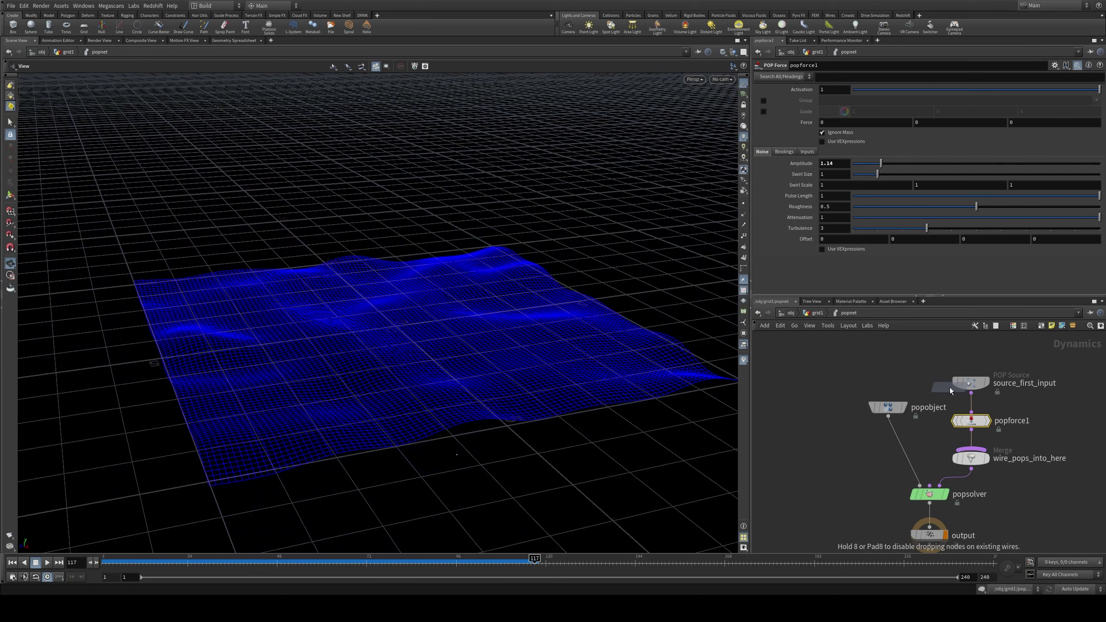
Step: Insert popvop1 between the merge and popsolver with Input 1 set to First Context Geometry
{"action": "left_click", "coordinate": [964, 477]}
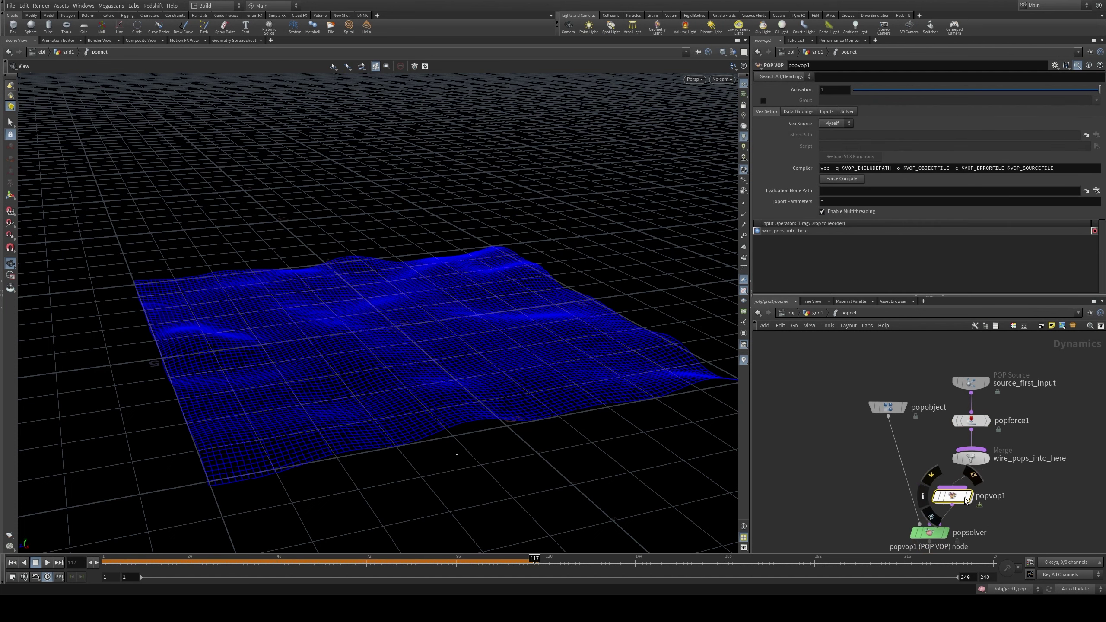
{"action": "left_click", "coordinate": [824, 112]}
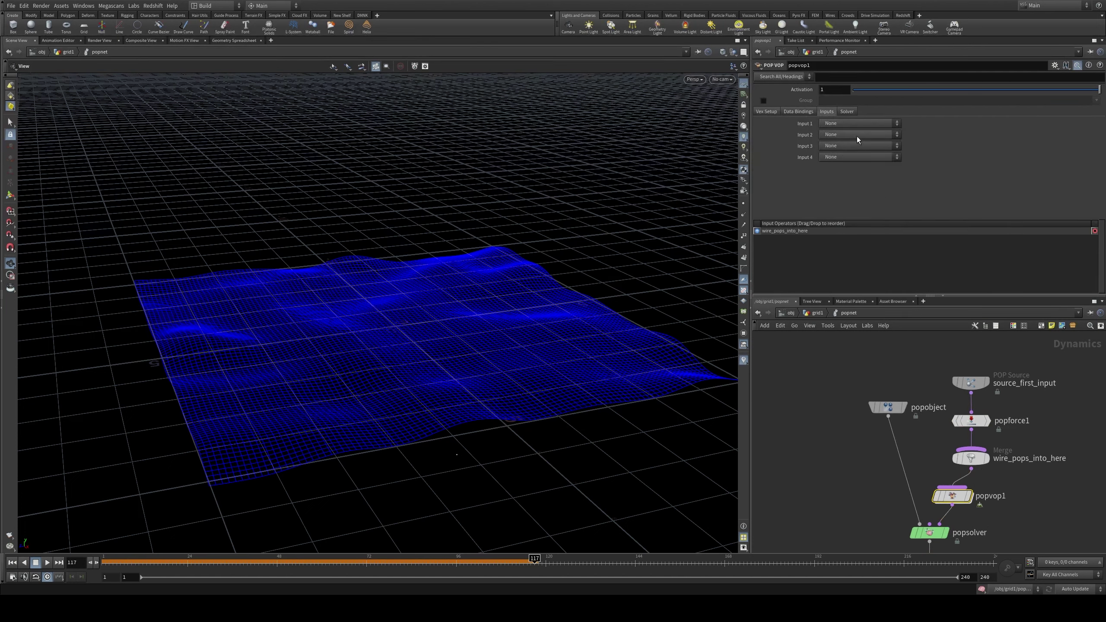
{"action": "left_click", "coordinate": [849, 123]}
{"action": "left_click", "coordinate": [853, 166]}
Step: Preview mountain1, re-display popnet, rewind to frame 1, and open popvop1
{"action": "key", "text": "u"}
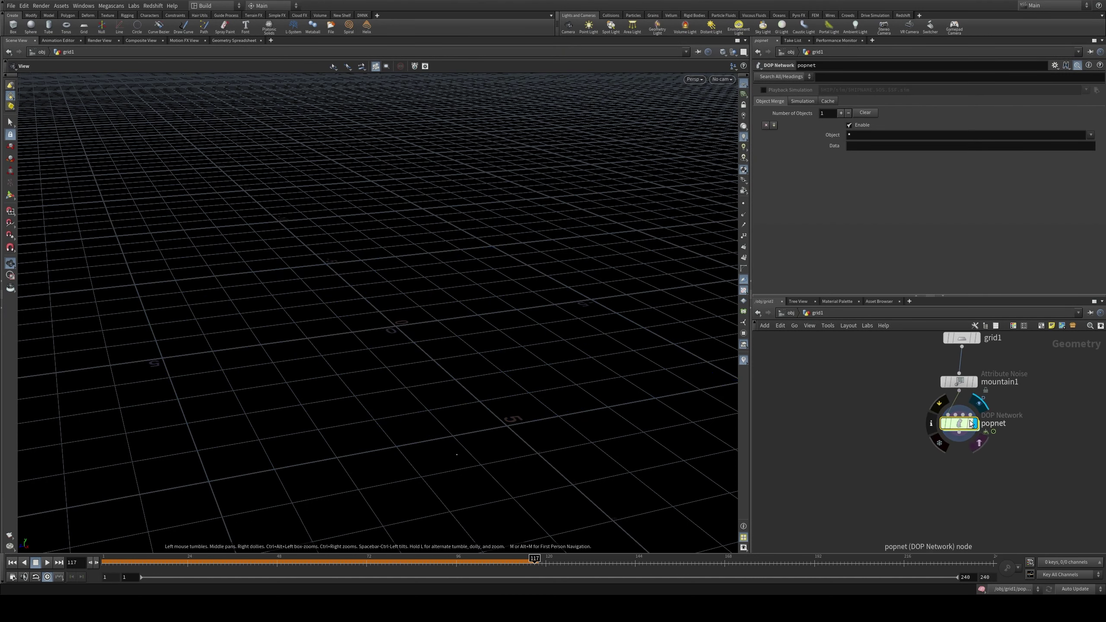
{"action": "left_click", "coordinate": [962, 384]}
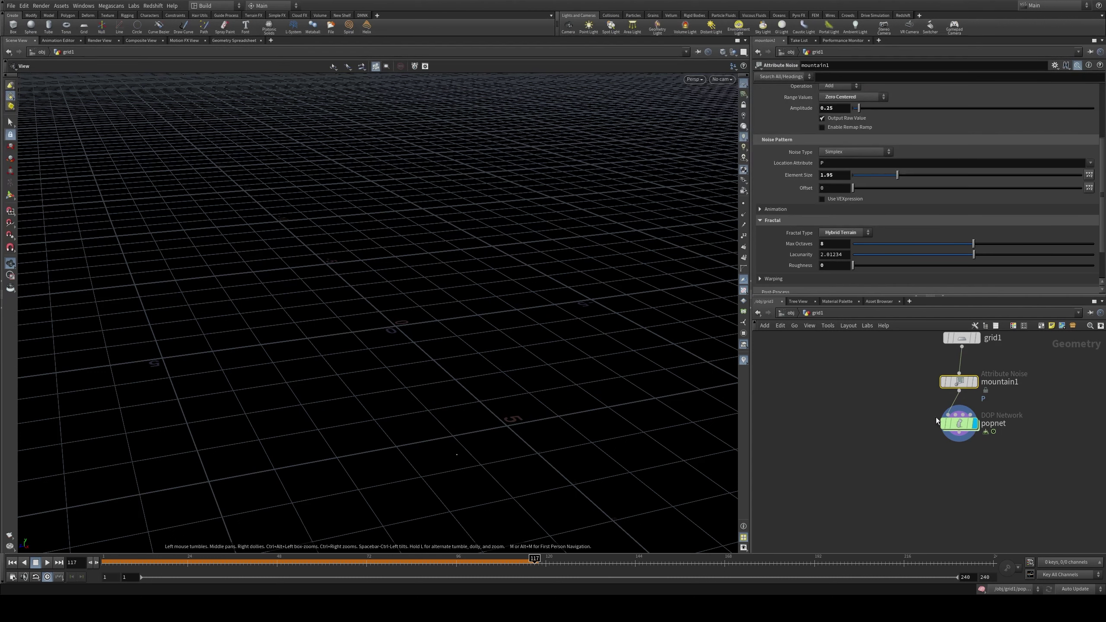
{"action": "left_click", "coordinate": [975, 382]}
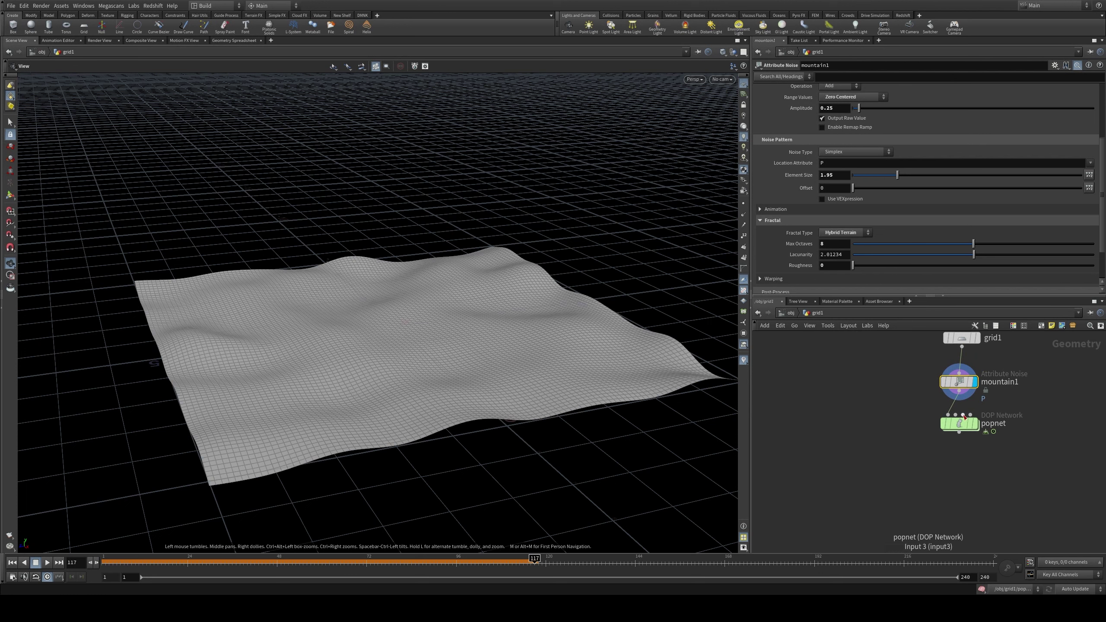
{"action": "left_click", "coordinate": [975, 423]}
{"action": "double_click", "coordinate": [959, 423]}
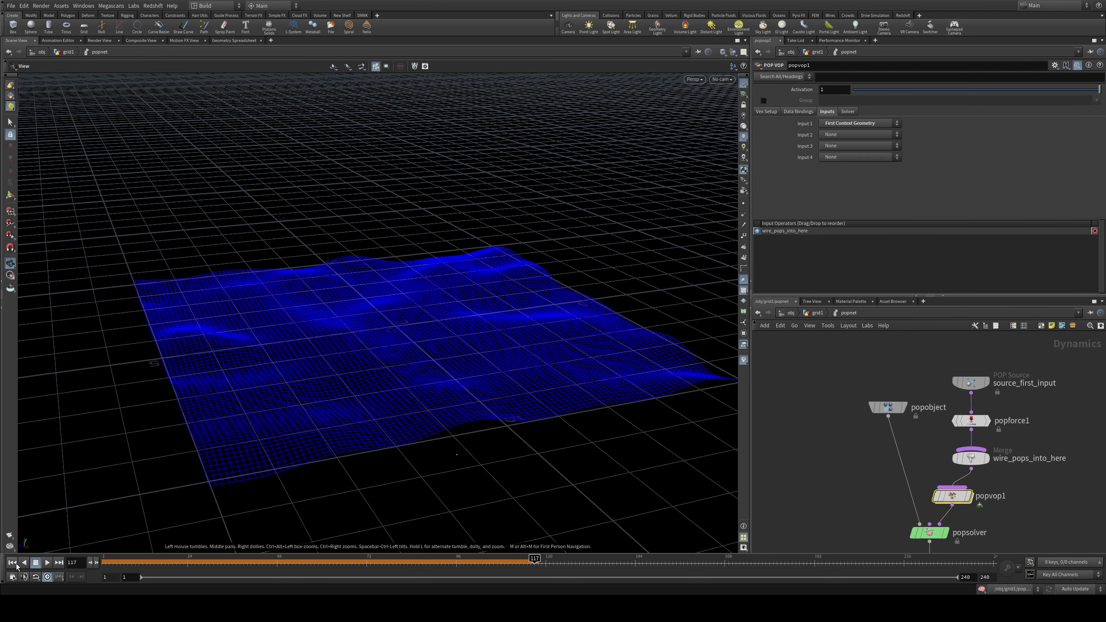
{"action": "left_click", "coordinate": [16, 563]}
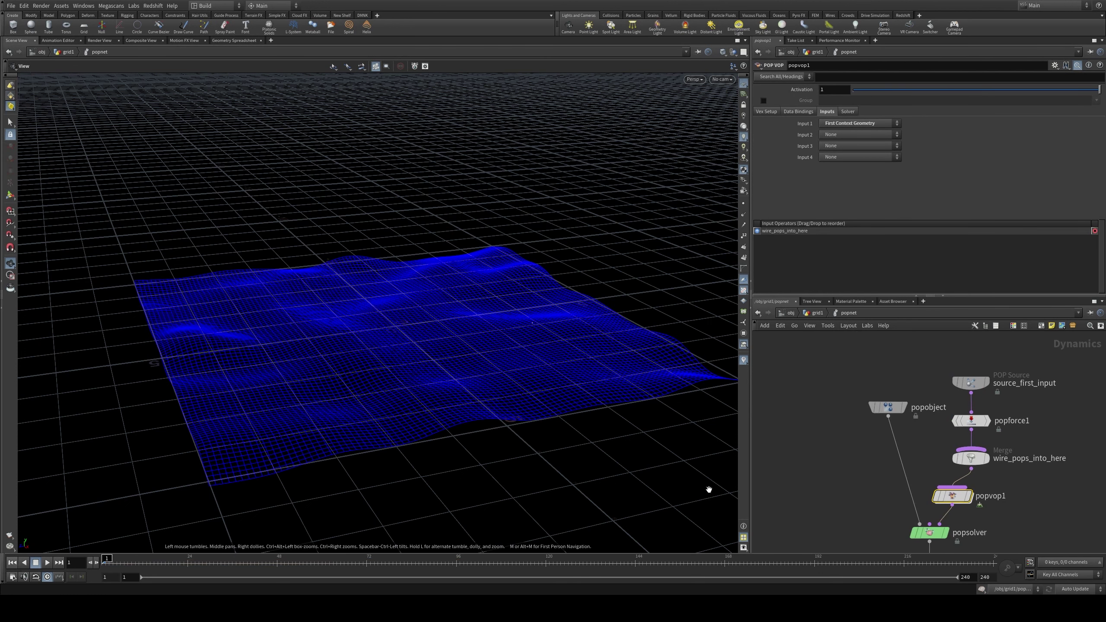
{"action": "double_click", "coordinate": [953, 499]}
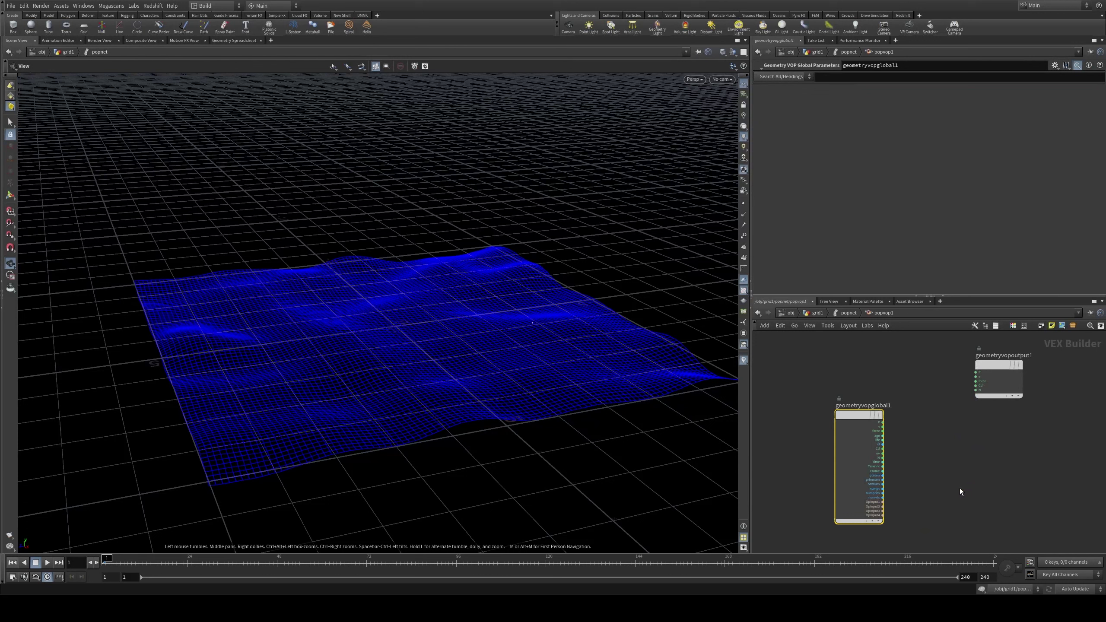
Step: Add a Minimum Position node fed by OpInput1 and the particle P
{"action": "key", "text": "Tab"}
{"action": "type", "text": "minpos"}
{"action": "key", "text": "Return"}
{"action": "left_click", "coordinate": [921, 488]}
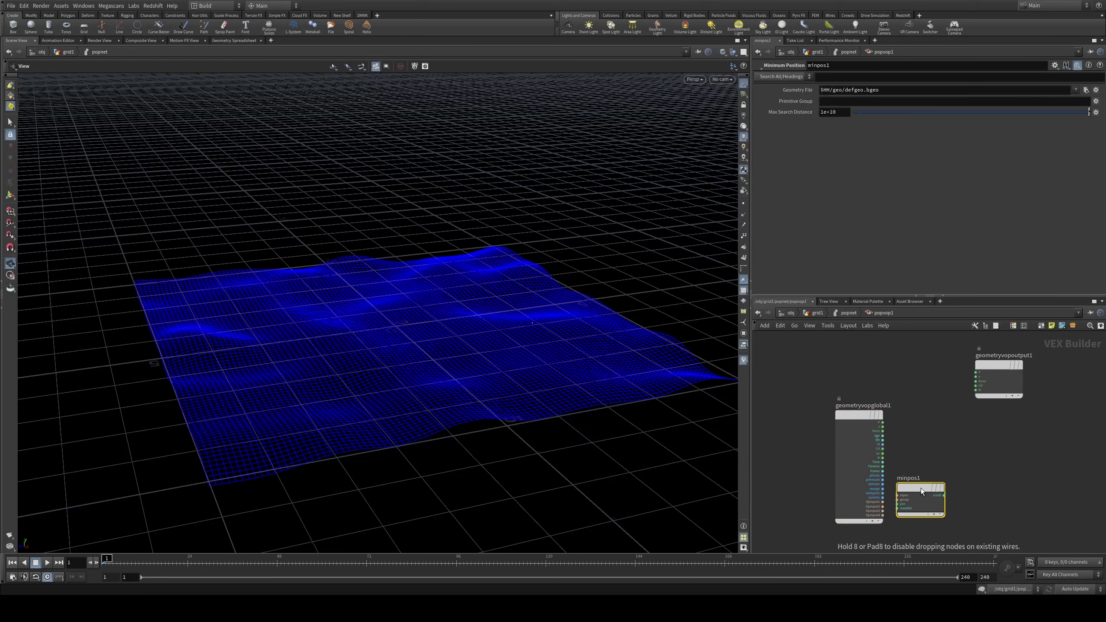
{"action": "scroll", "coordinate": [936, 449], "scroll_direction": "up", "scroll_amount": 5}
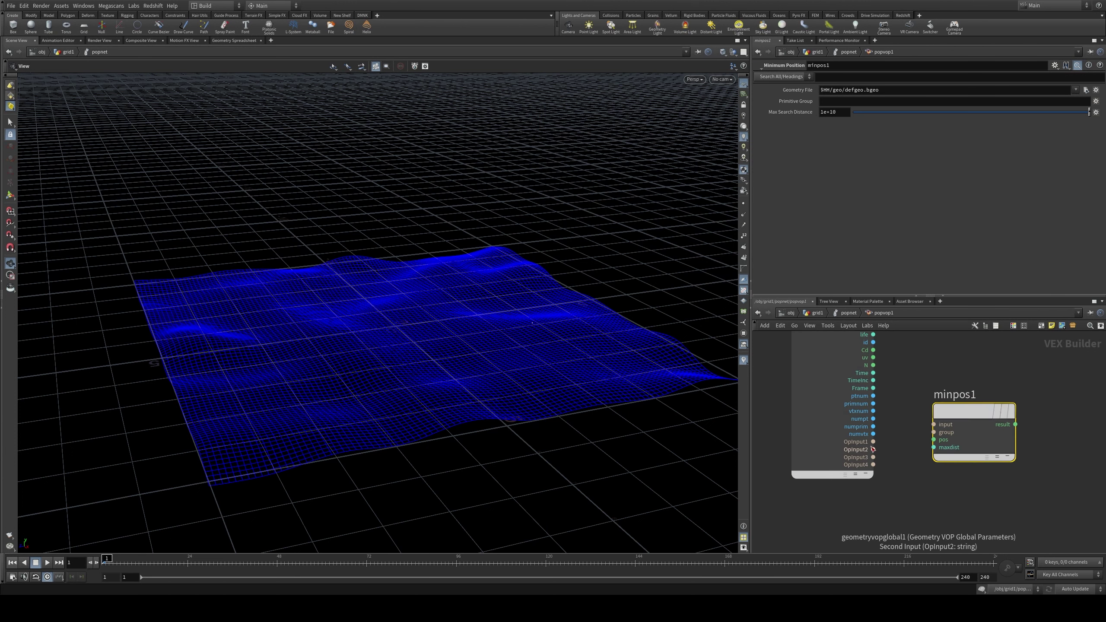
{"action": "left_click_drag", "start_coordinate": [873, 441], "coordinate": [933, 424]}
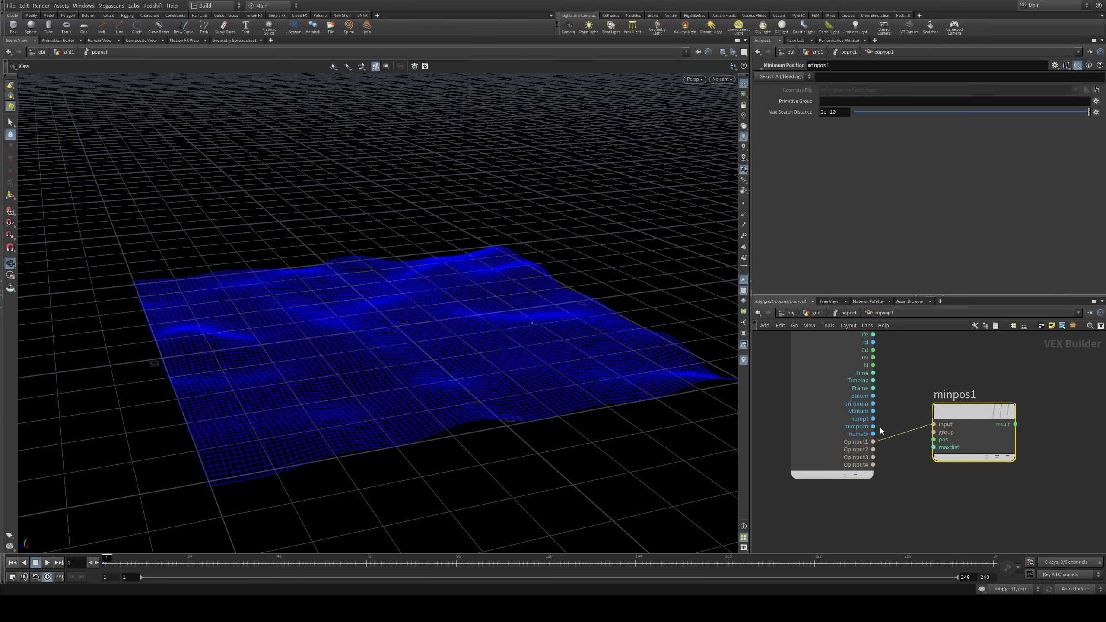
{"action": "middle_click_drag", "start_coordinate": [879, 439], "coordinate": [870, 482]}
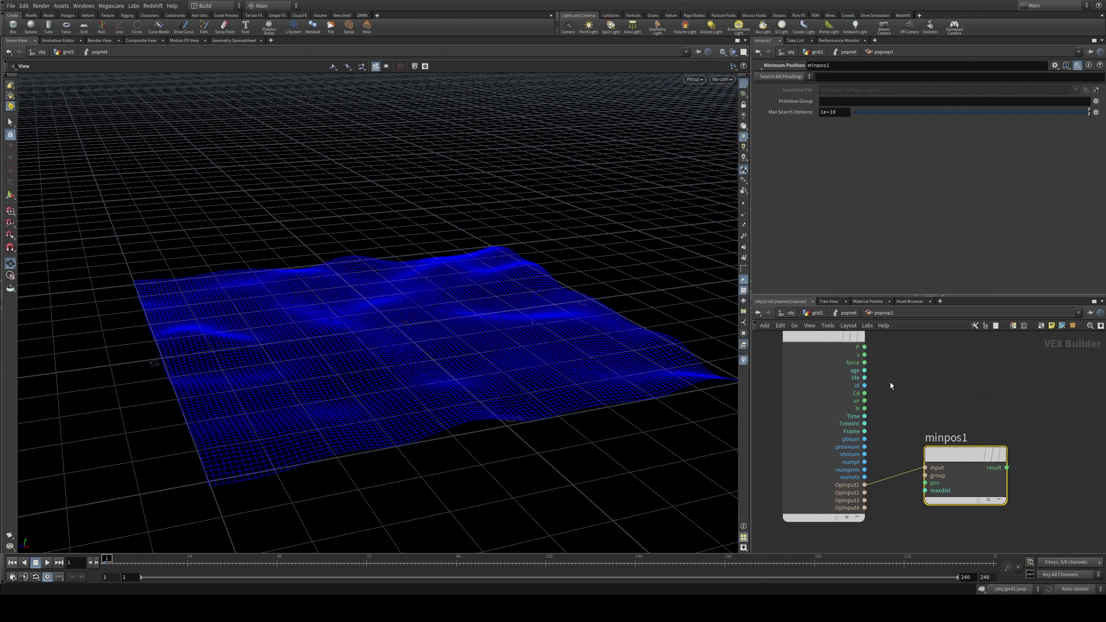
{"action": "left_click_drag", "start_coordinate": [862, 347], "coordinate": [900, 432]}
{"action": "left_click_drag", "start_coordinate": [901, 391], "coordinate": [925, 482]}
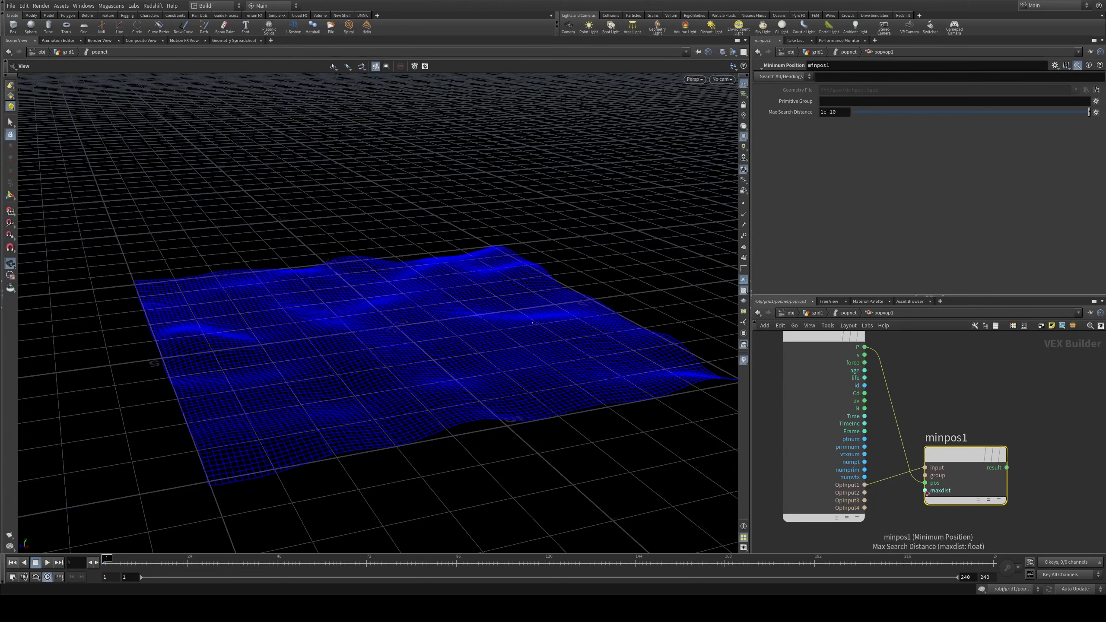
{"action": "left_click_drag", "start_coordinate": [711, 420], "coordinate": [506, 324]}
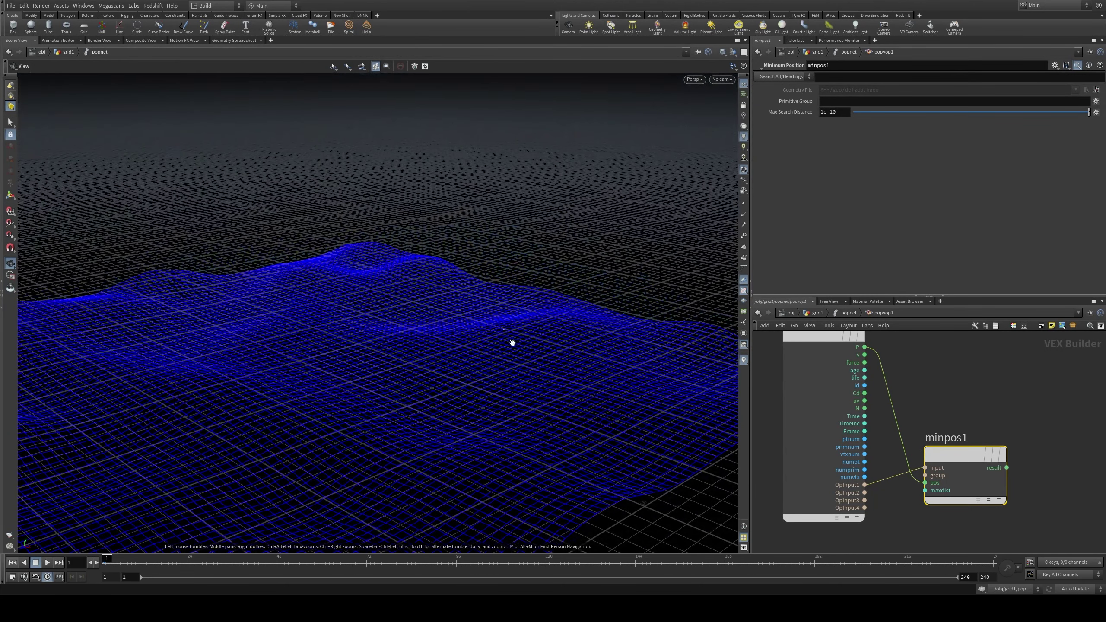
Step: Wire minpos1's result into the output P and return to popnet
{"action": "left_click_drag", "start_coordinate": [540, 345], "coordinate": [491, 328]}
{"action": "middle_click_drag", "start_coordinate": [996, 435], "coordinate": [843, 428]}
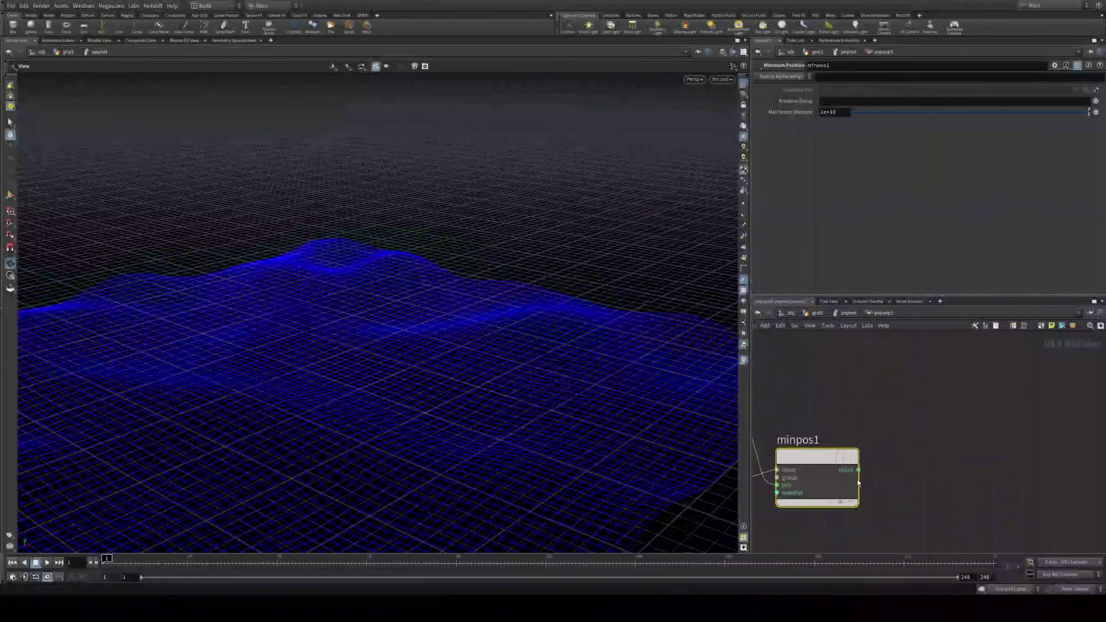
{"action": "left_click", "coordinate": [860, 468]}
{"action": "middle_click_drag", "start_coordinate": [860, 468], "coordinate": [840, 547]}
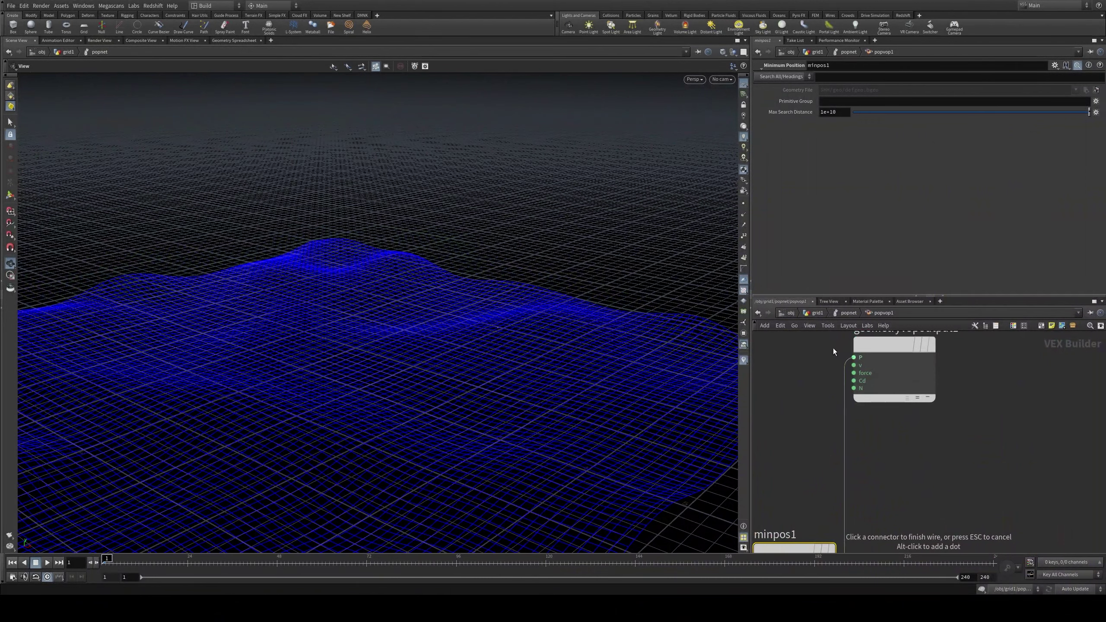
{"action": "left_click", "coordinate": [853, 358]}
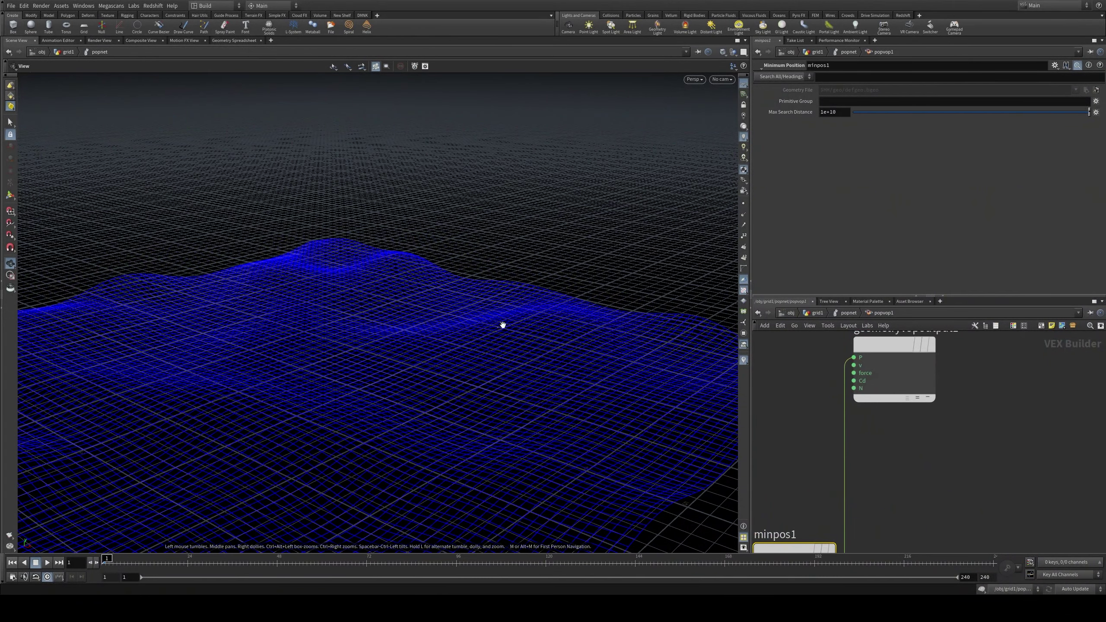
{"action": "left_click_drag", "start_coordinate": [503, 333], "coordinate": [484, 363]}
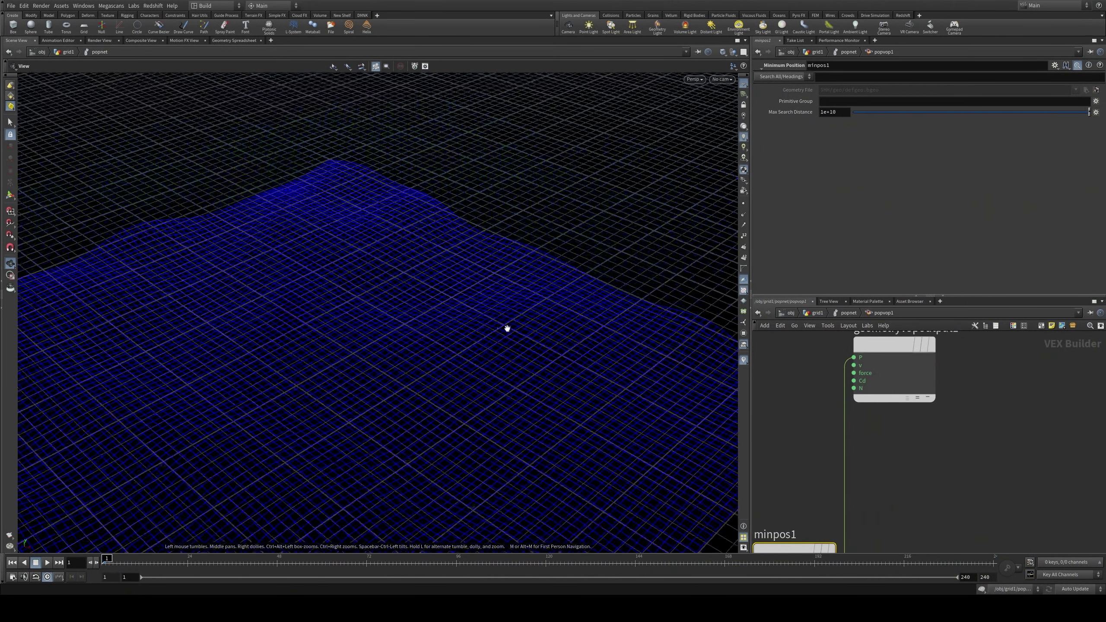
{"action": "left_click", "coordinate": [843, 312]}
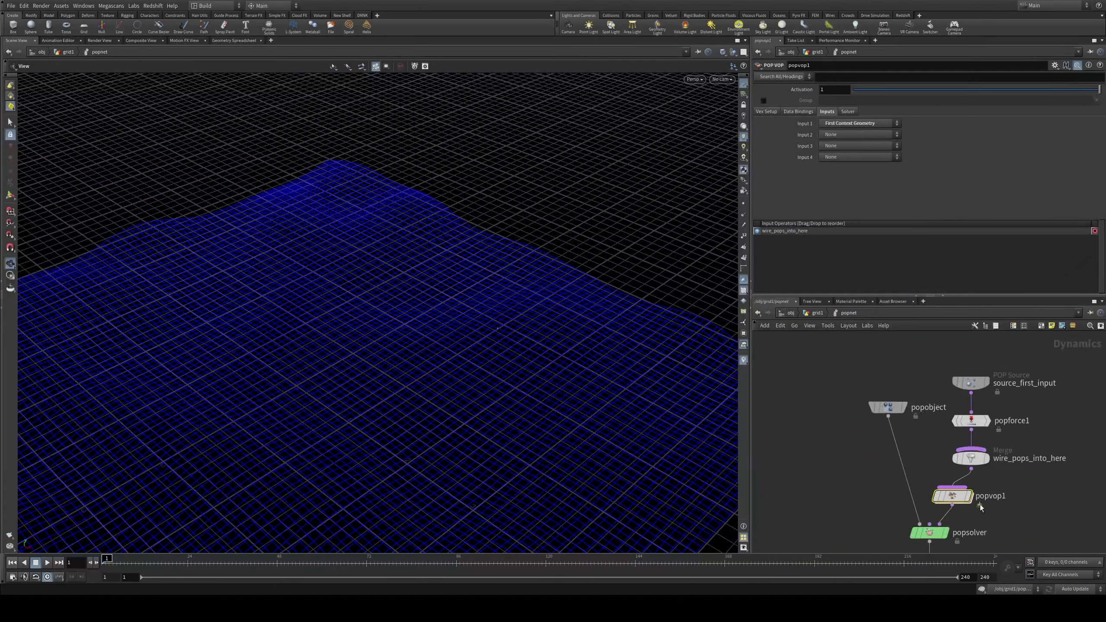
Step: Play the simulation, stop at frame 37, and scrub to check the particles
{"action": "left_click_drag", "start_coordinate": [637, 425], "coordinate": [414, 438]}
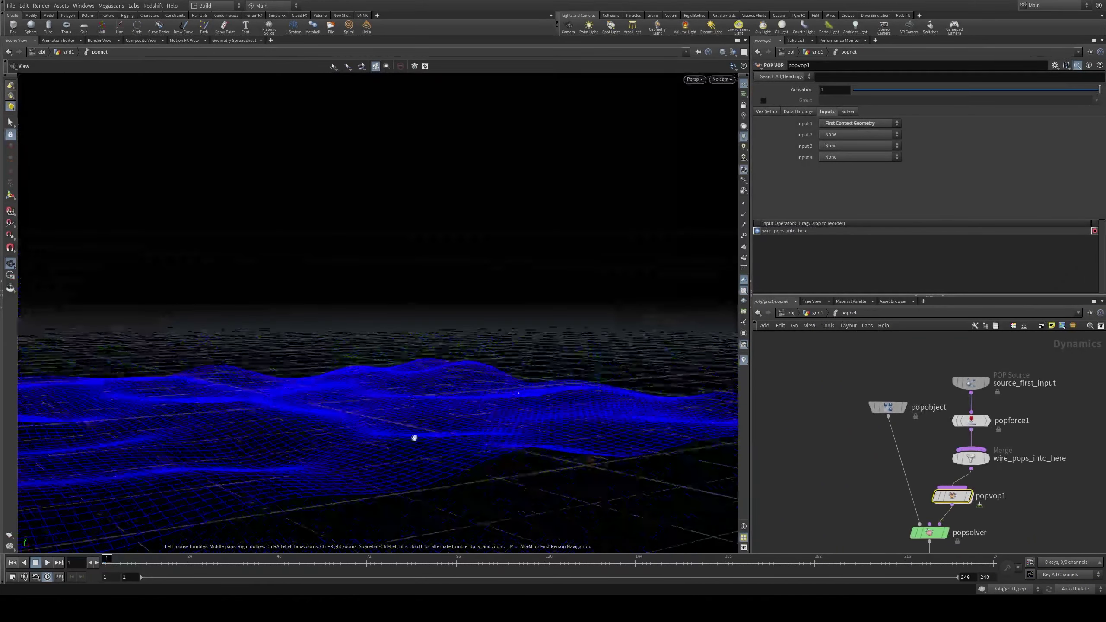
{"action": "left_click", "coordinate": [47, 562]}
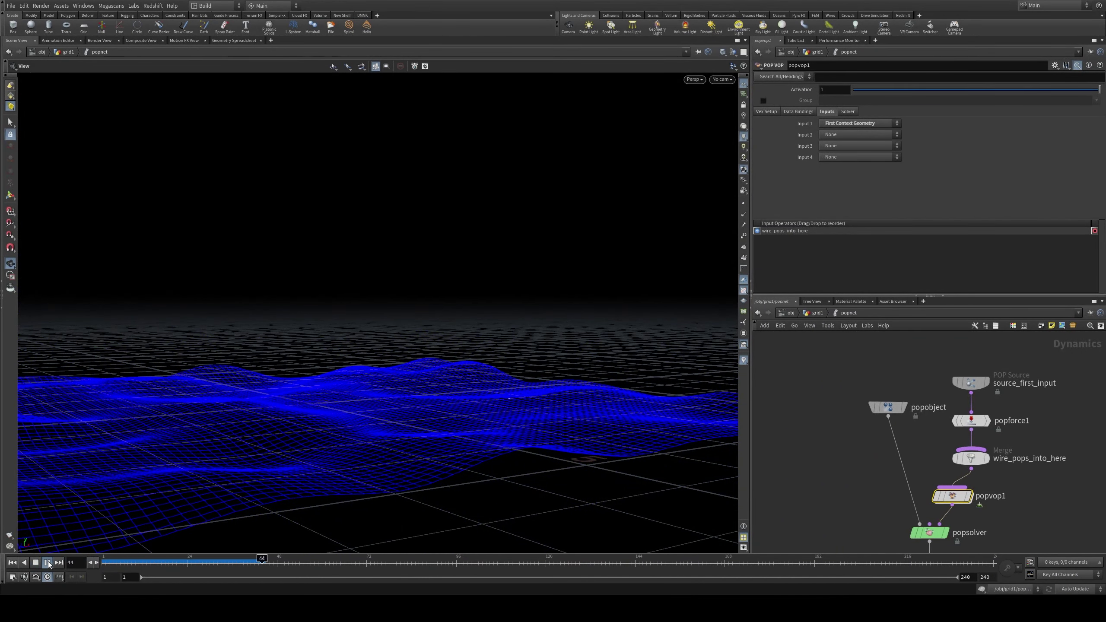
{"action": "scroll", "coordinate": [452, 420], "scroll_direction": "up", "scroll_amount": 5}
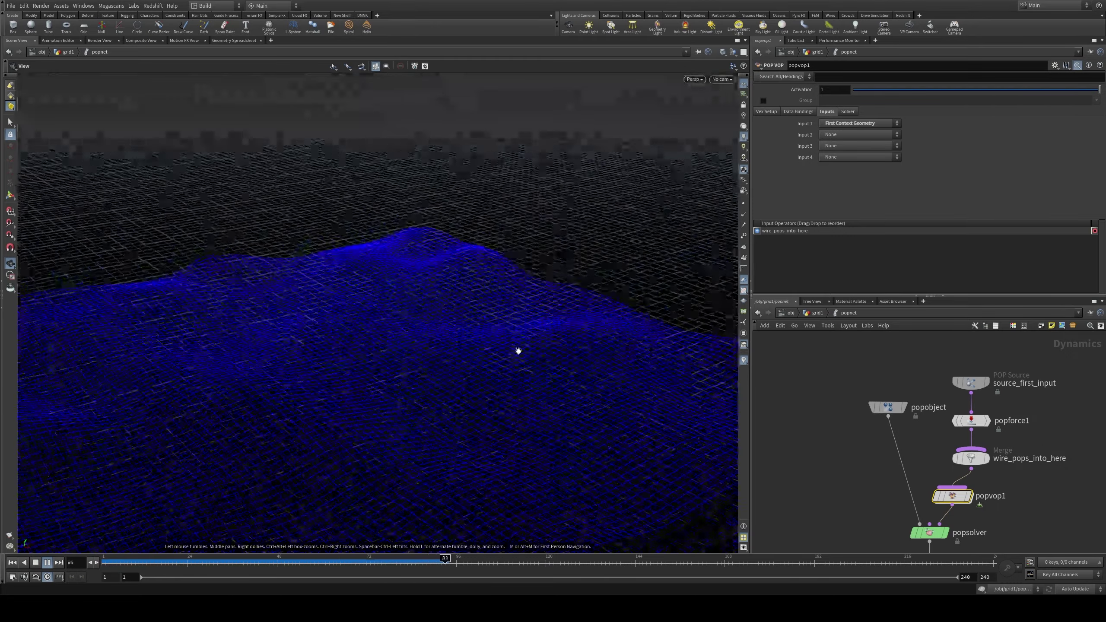
{"action": "scroll", "coordinate": [530, 424], "scroll_direction": "down", "scroll_amount": 5}
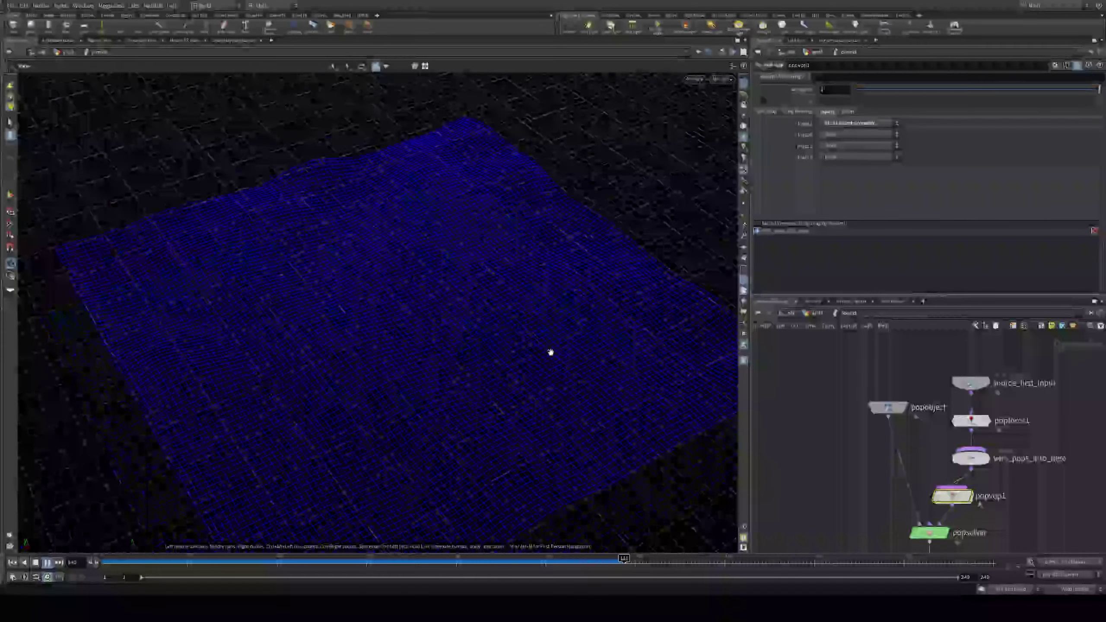
{"action": "left_click", "coordinate": [232, 561]}
{"action": "left_click_drag", "start_coordinate": [231, 560], "coordinate": [295, 561]}
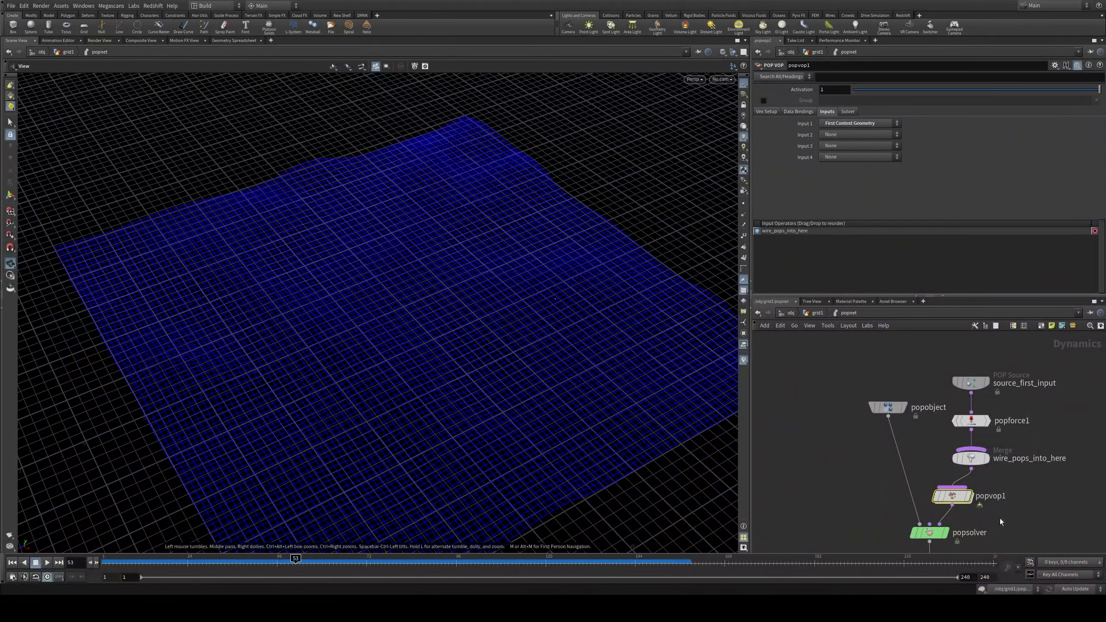
Step: Try source_first_input Seed values 0.14 and 0.91, recooking frames, then rewind
{"action": "left_click", "coordinate": [970, 382]}
{"action": "left_click_drag", "start_coordinate": [854, 197], "coordinate": [868, 198]}
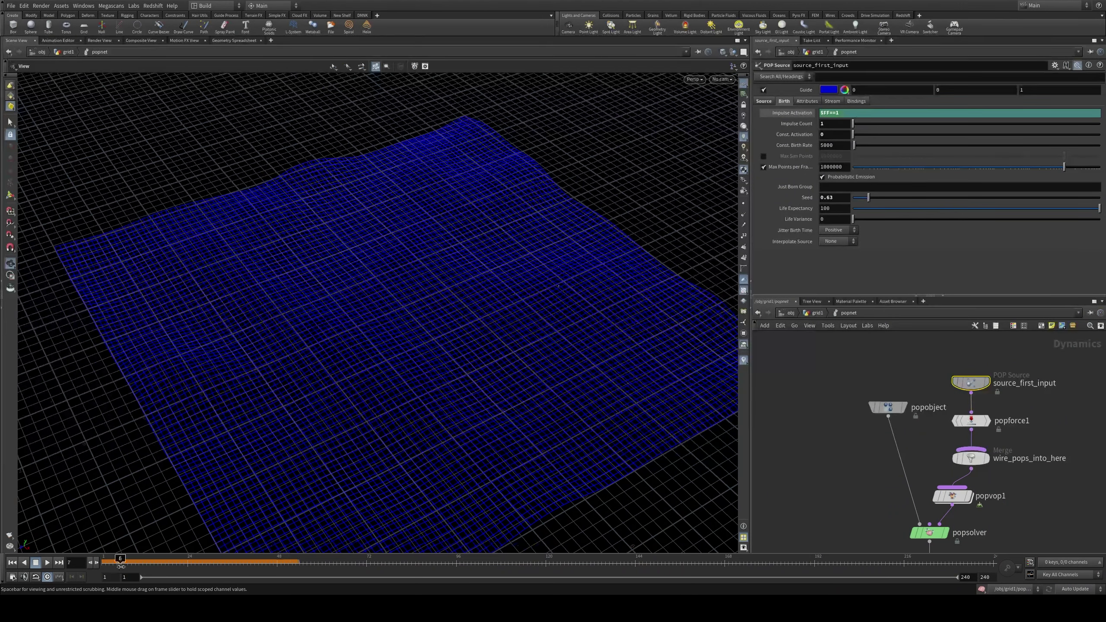
{"action": "left_click", "coordinate": [138, 561]}
{"action": "left_click_drag", "start_coordinate": [138, 561], "coordinate": [183, 560]}
{"action": "left_click_drag", "start_coordinate": [436, 305], "coordinate": [255, 370]}
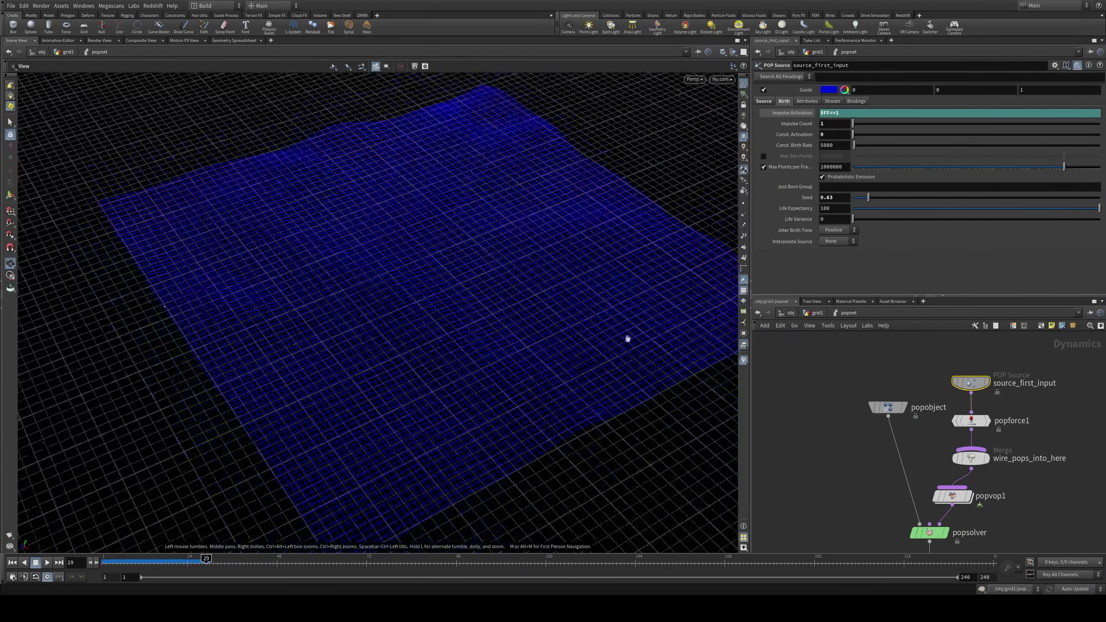
{"action": "left_click_drag", "start_coordinate": [868, 197], "coordinate": [875, 197]}
{"action": "key", "text": "ctrl+Left"}
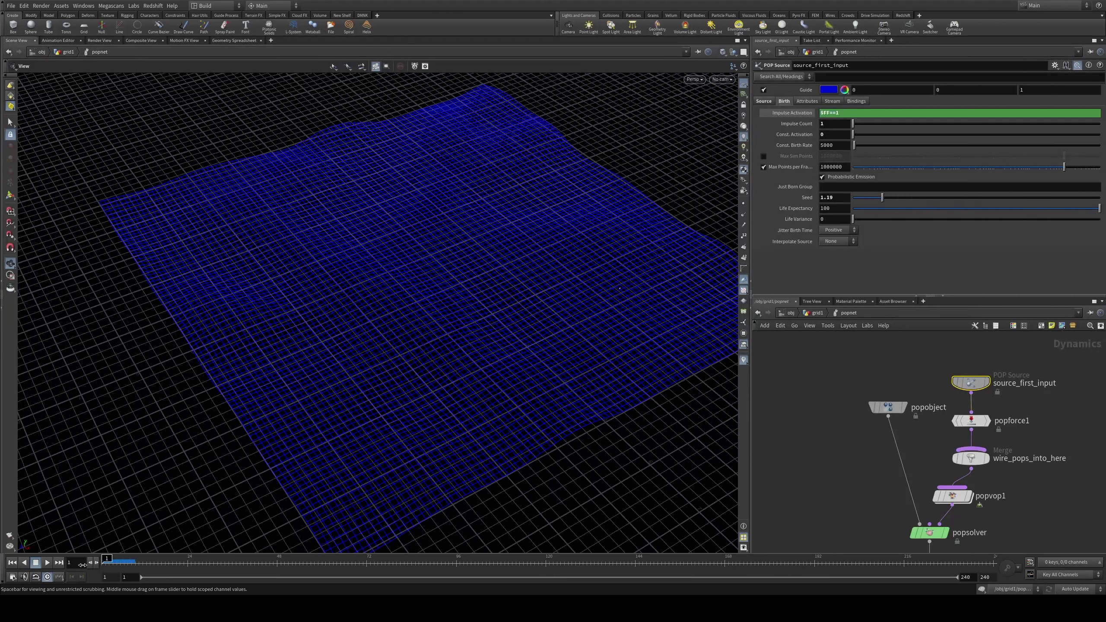
Step: Try Seeds 1.49 and 1.96, settle near 0.40, then return to grid1 at frame 1
{"action": "left_click", "coordinate": [281, 573]}
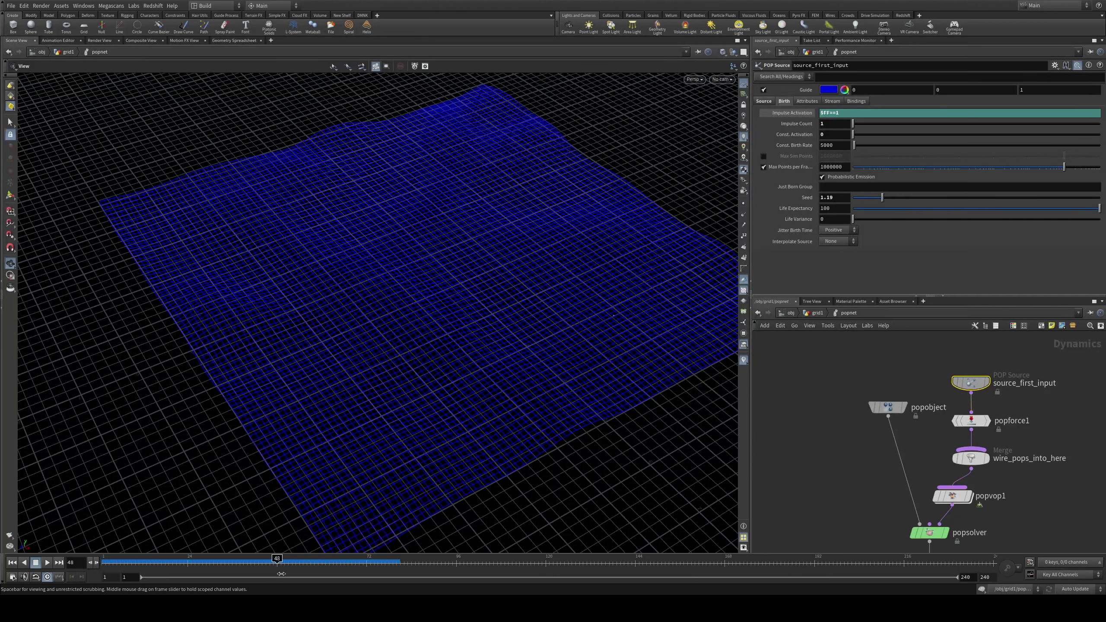
{"action": "left_click_drag", "start_coordinate": [281, 573], "coordinate": [285, 574]}
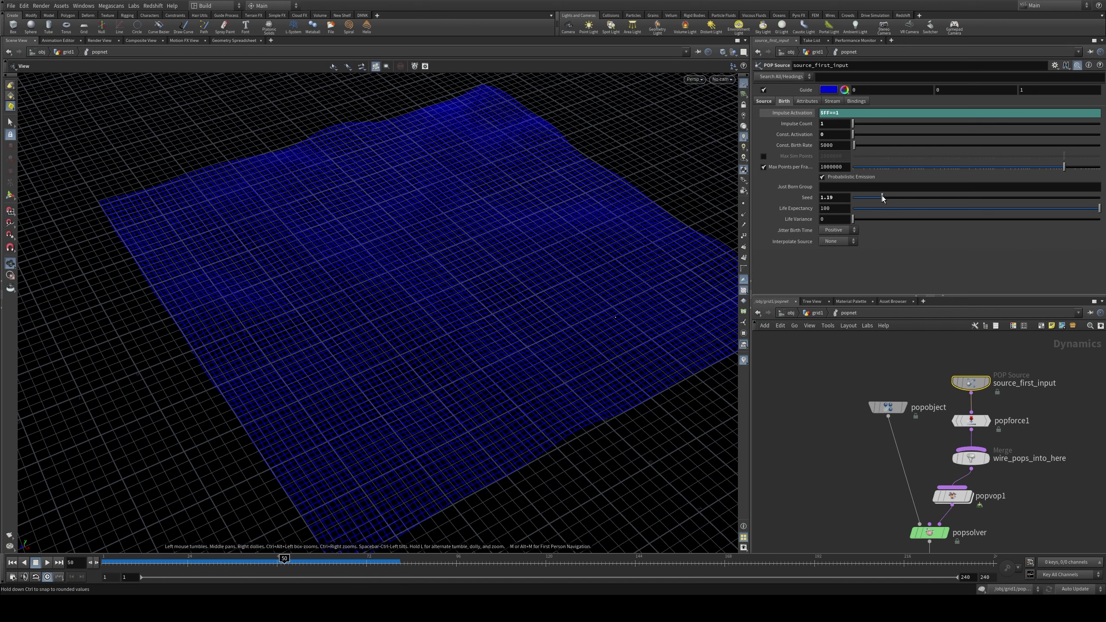
{"action": "left_click_drag", "start_coordinate": [882, 197], "coordinate": [890, 196]}
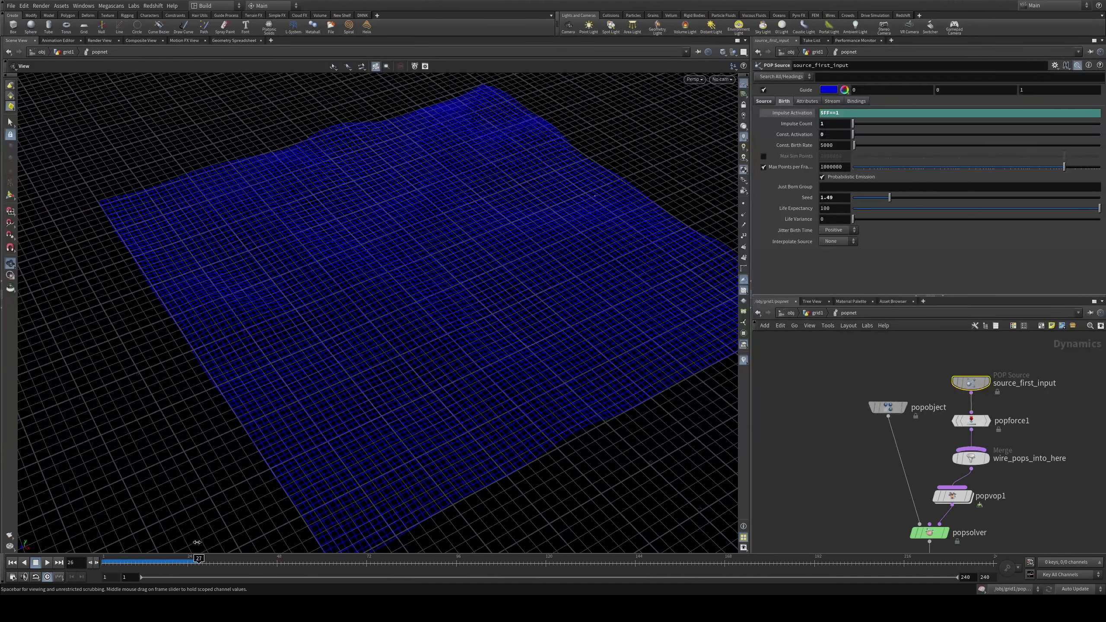
{"action": "left_click_drag", "start_coordinate": [345, 559], "coordinate": [284, 560]}
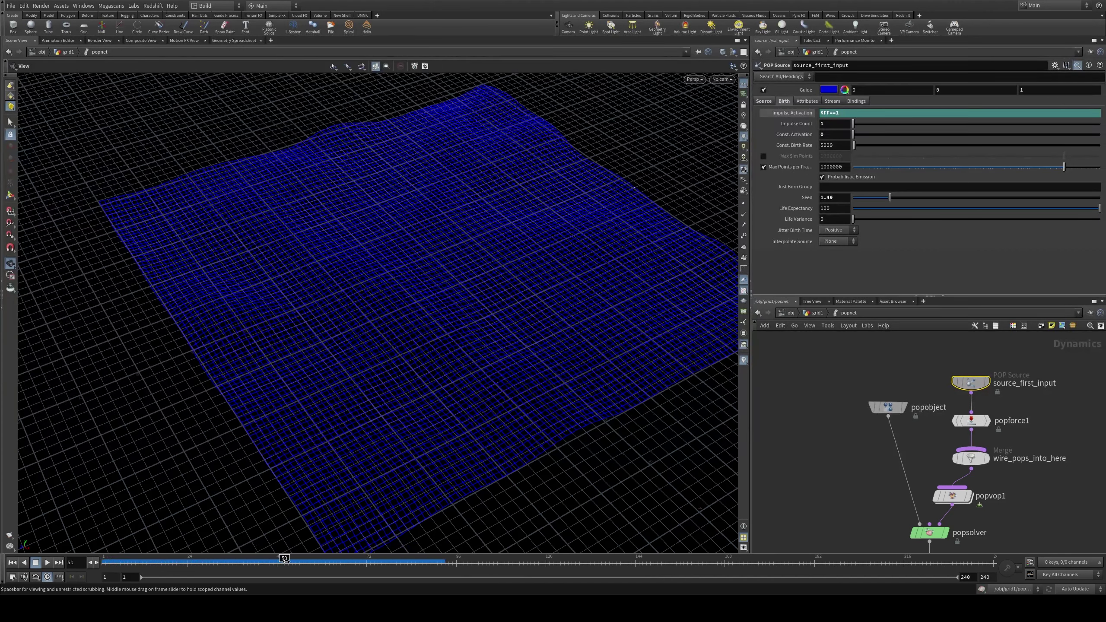
{"action": "left_click_drag", "start_coordinate": [889, 197], "coordinate": [901, 196]}
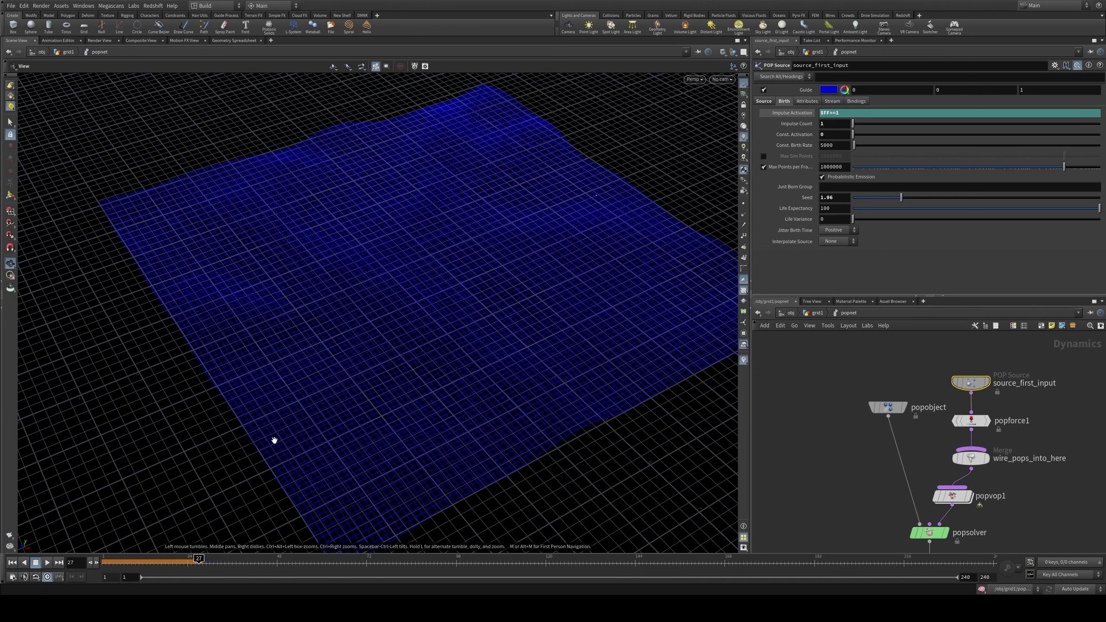
{"action": "left_click", "coordinate": [284, 557]}
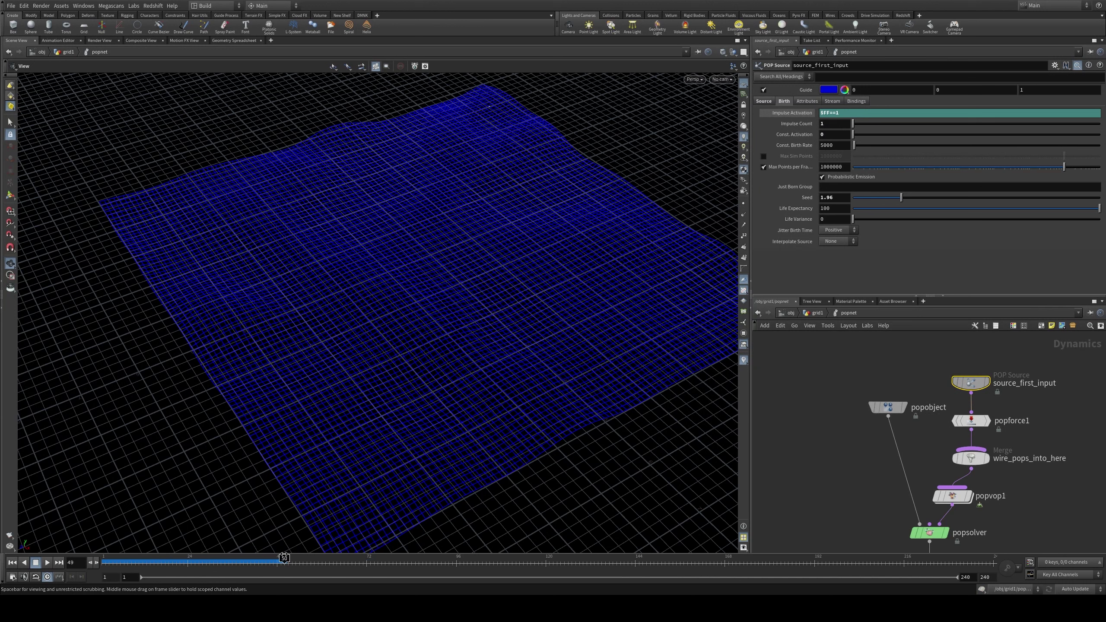
{"action": "key", "text": "ctrl+Up"}
{"action": "left_click_drag", "start_coordinate": [897, 197], "coordinate": [865, 202]}
{"action": "left_click_drag", "start_coordinate": [108, 561], "coordinate": [640, 570]}
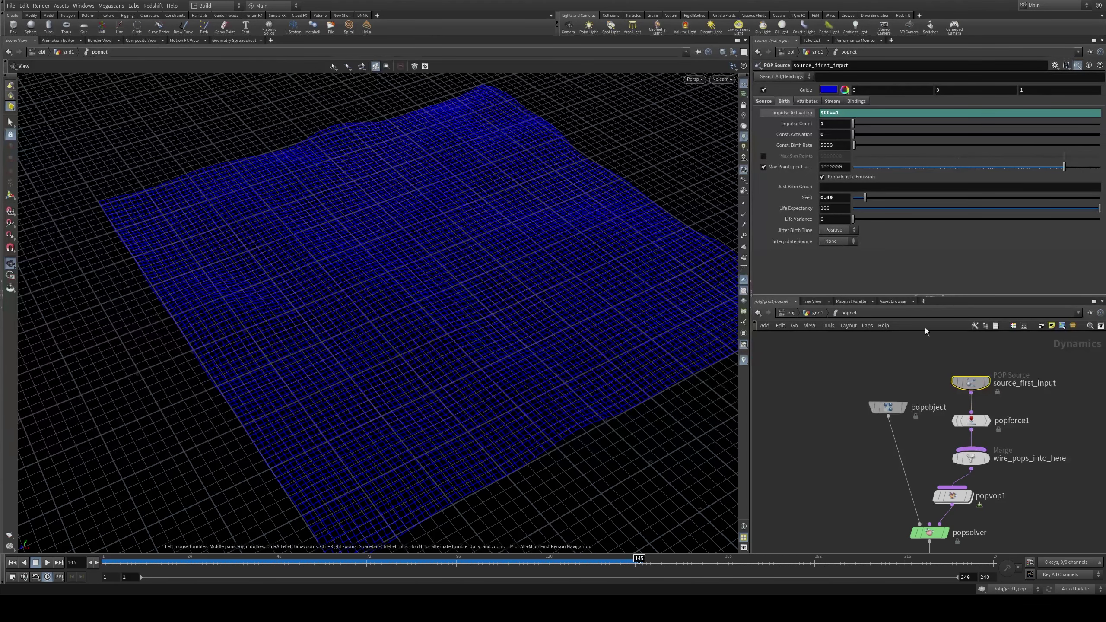
{"action": "left_click", "coordinate": [12, 562]}
{"action": "left_click", "coordinate": [815, 313]}
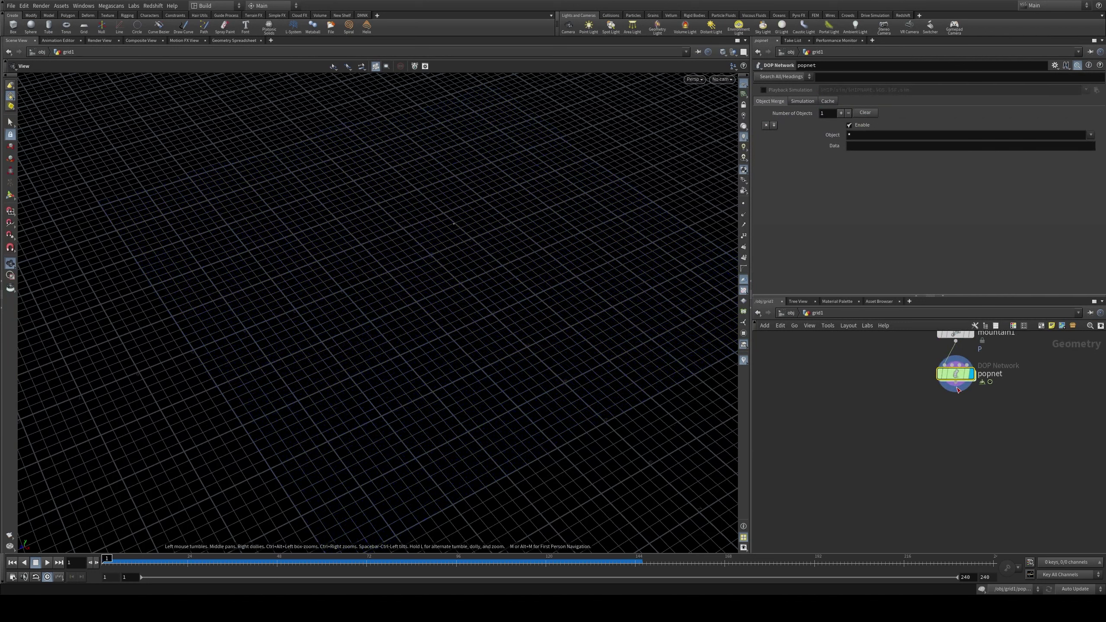
Step: Add a Trail node after popnet with Trail Length 2000
{"action": "left_click_drag", "start_coordinate": [957, 389], "coordinate": [946, 420]}
{"action": "key", "text": "Tab"}
{"action": "type", "text": "trail"}
{"action": "key", "text": "Return"}
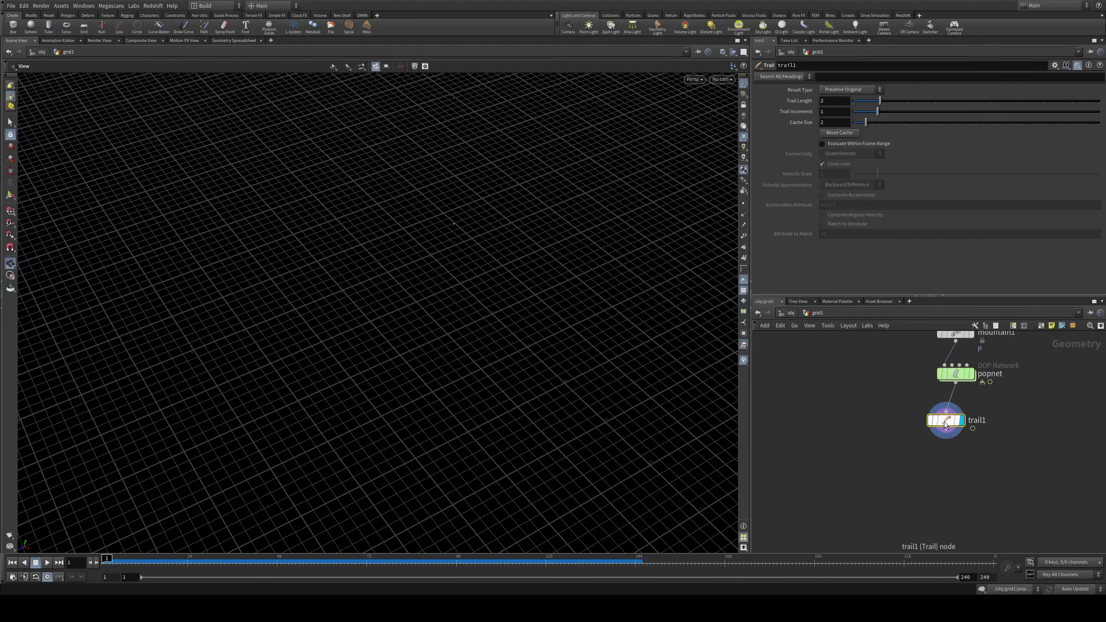
{"action": "left_click", "coordinate": [838, 101]}
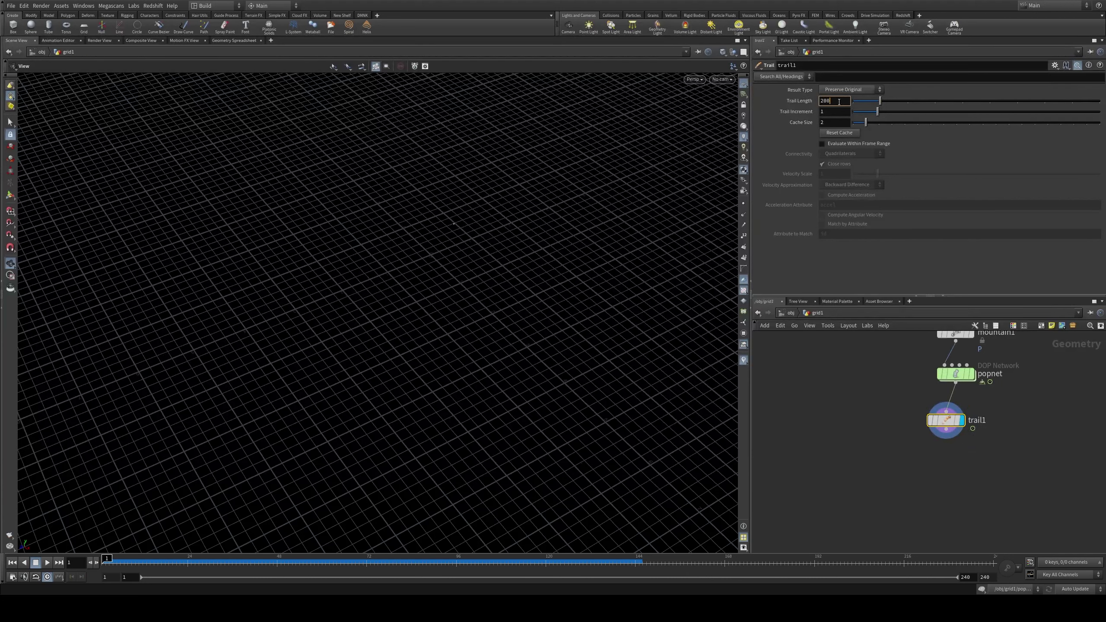
{"action": "type", "text": "000"}
{"action": "key", "text": "Return"}
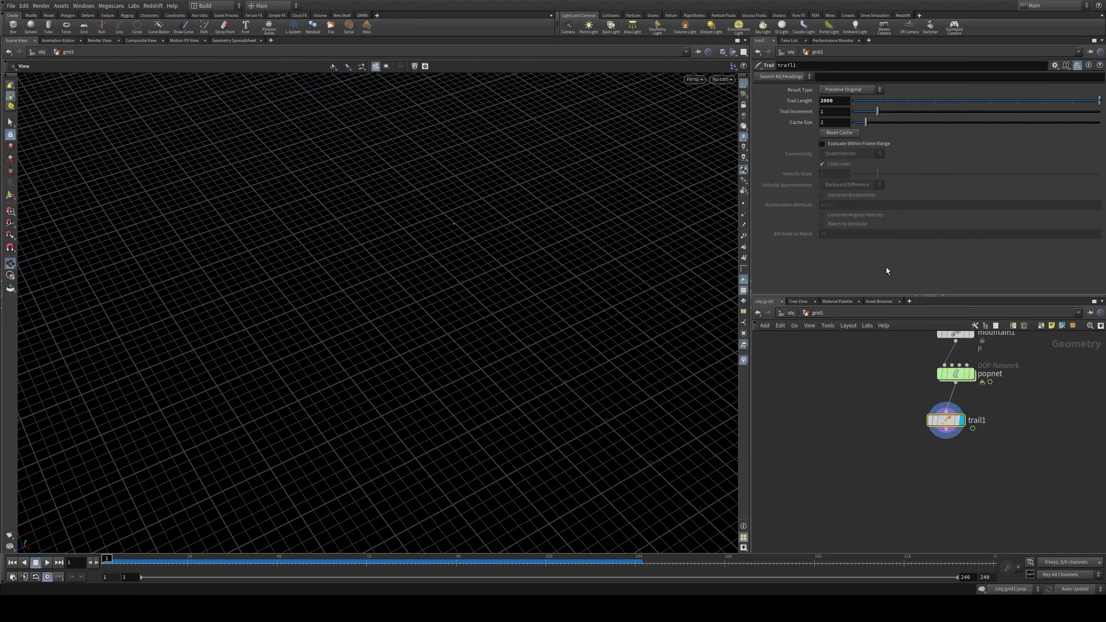
Step: Advance the simulation to watch the trail and set Trail Increment to 0.51
{"action": "left_click_drag", "start_coordinate": [109, 559], "coordinate": [665, 562]}
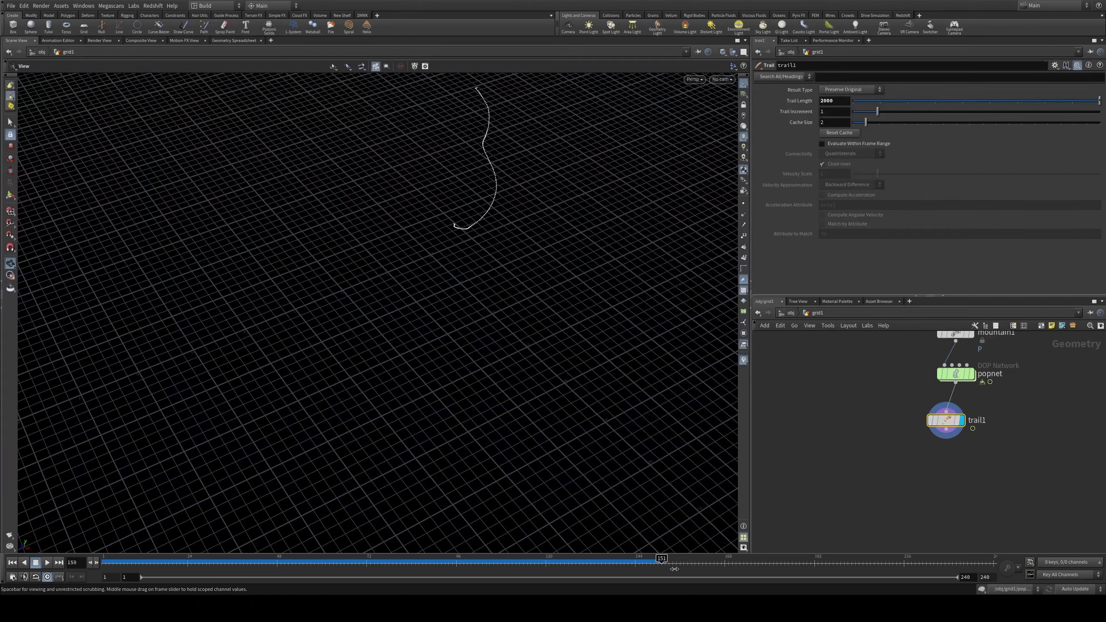
{"action": "scroll", "coordinate": [470, 368], "scroll_direction": "up", "scroll_amount": 5}
{"action": "left_click_drag", "start_coordinate": [473, 361], "coordinate": [440, 347]}
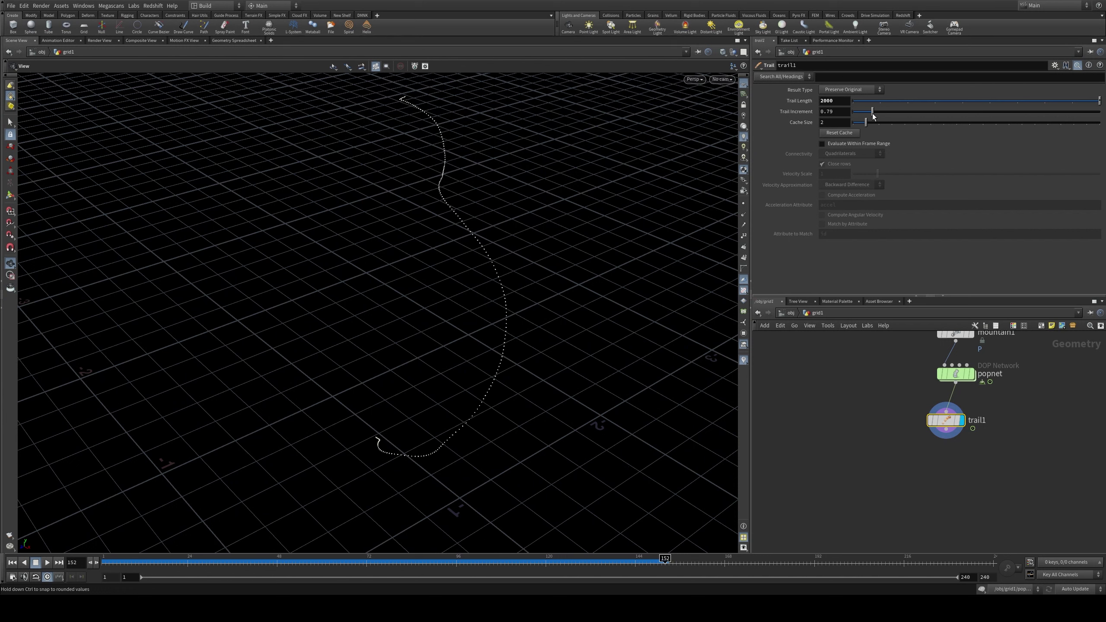
{"action": "left_click_drag", "start_coordinate": [878, 115], "coordinate": [865, 115]}
{"action": "scroll", "coordinate": [960, 443], "scroll_direction": "down", "scroll_amount": 3}
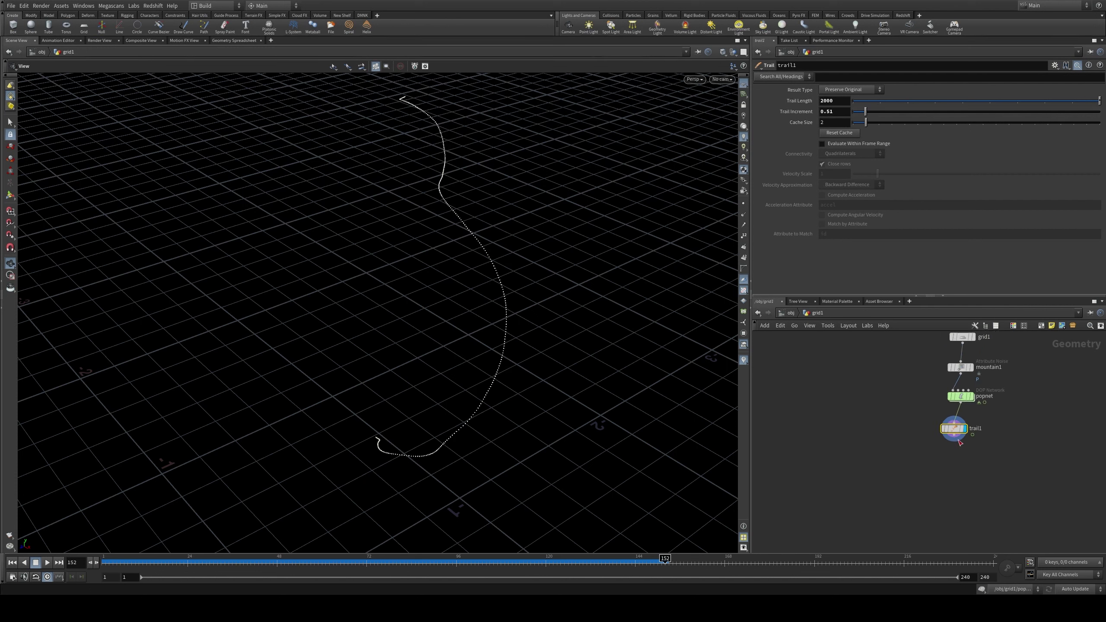
{"action": "left_click", "coordinate": [960, 443]}
Step: Add a VDB from Particles node below trail1 and display it
{"action": "key", "text": "Tab"}
{"action": "type", "text": "vdbfromparticles"}
{"action": "key", "text": "Return"}
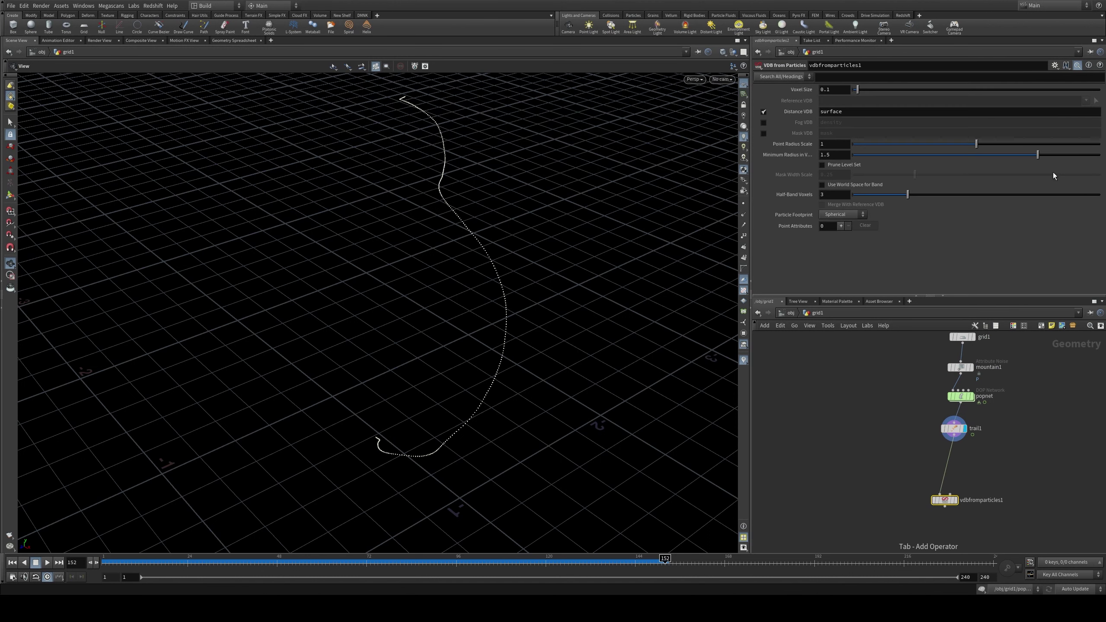
{"action": "left_click", "coordinate": [944, 500]}
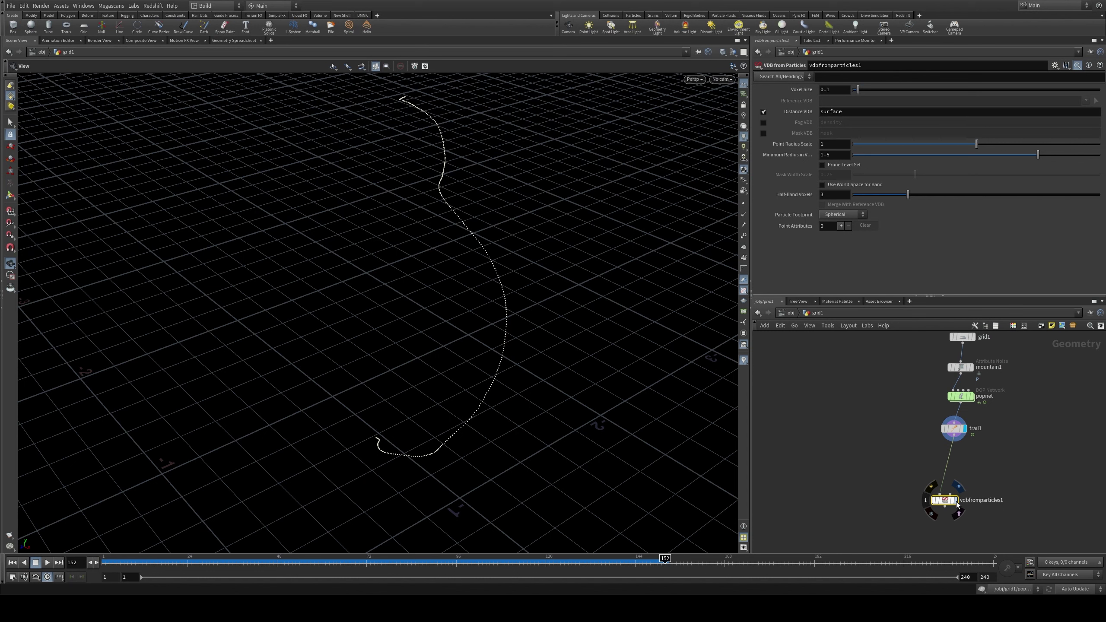
{"action": "left_click", "coordinate": [956, 501]}
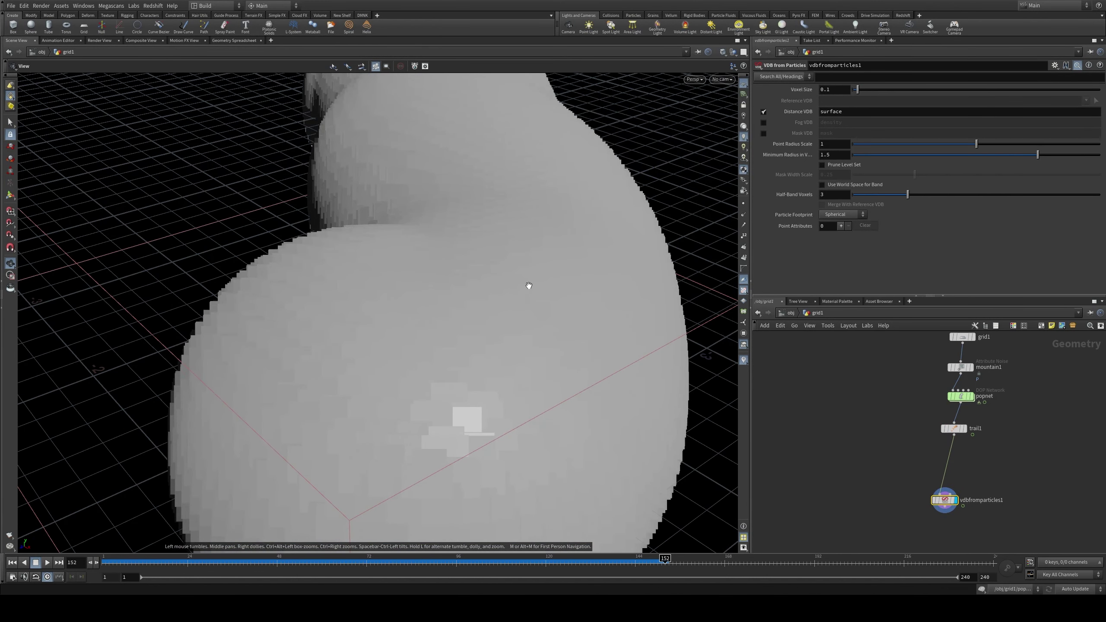
{"action": "left_click_drag", "start_coordinate": [528, 285], "coordinate": [529, 285]}
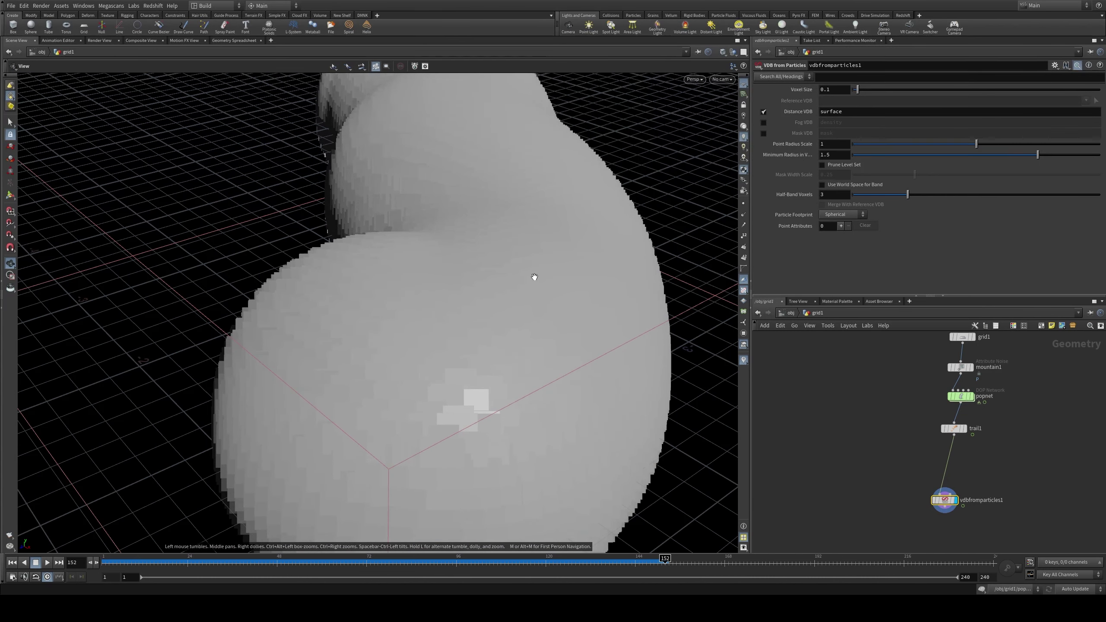
Step: Set Voxel Size to 0.012 and Point Radius Scale to 0.14 for a slender tube
{"action": "left_click", "coordinate": [826, 92]}
{"action": "type", "text": "061"}
{"action": "key", "text": "Return"}
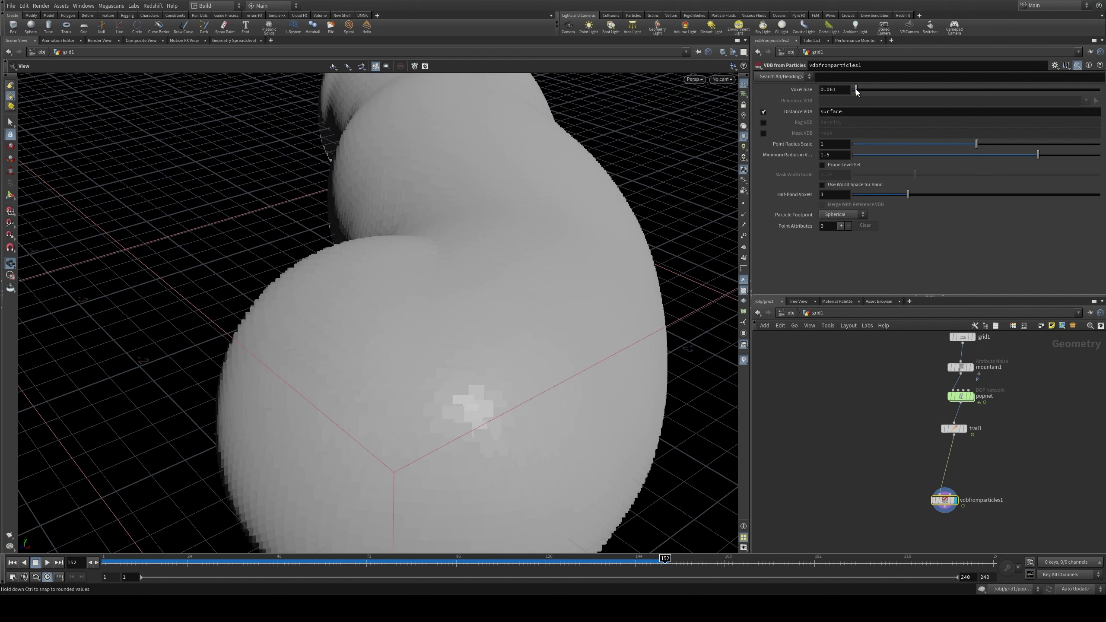
{"action": "left_click_drag", "start_coordinate": [855, 89], "coordinate": [855, 91]}
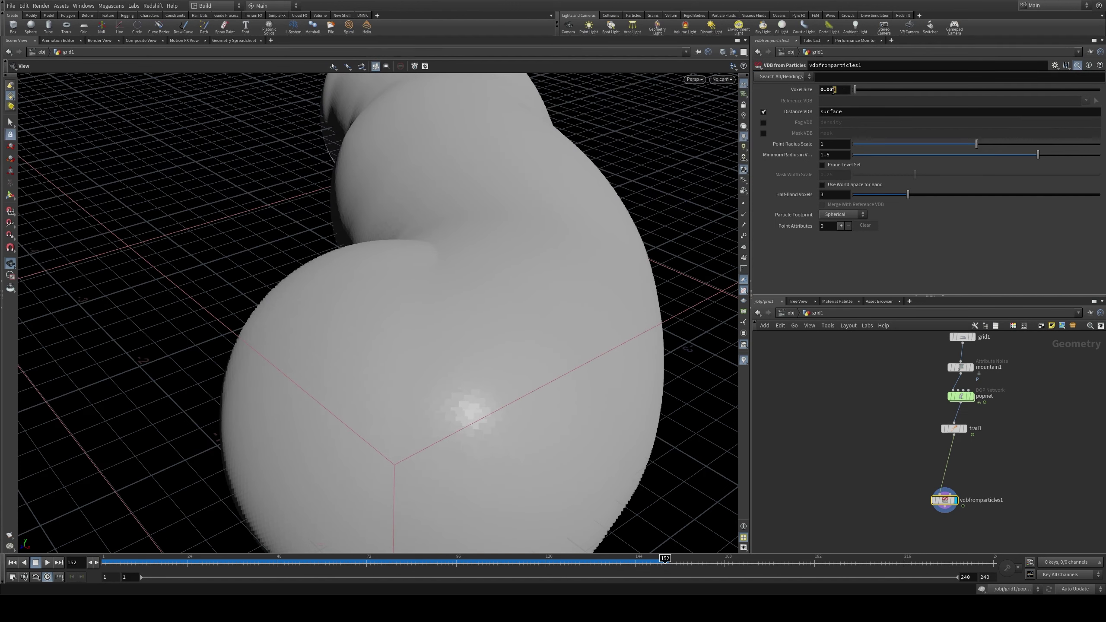
{"action": "type", "text": "12"}
{"action": "key", "text": "Return"}
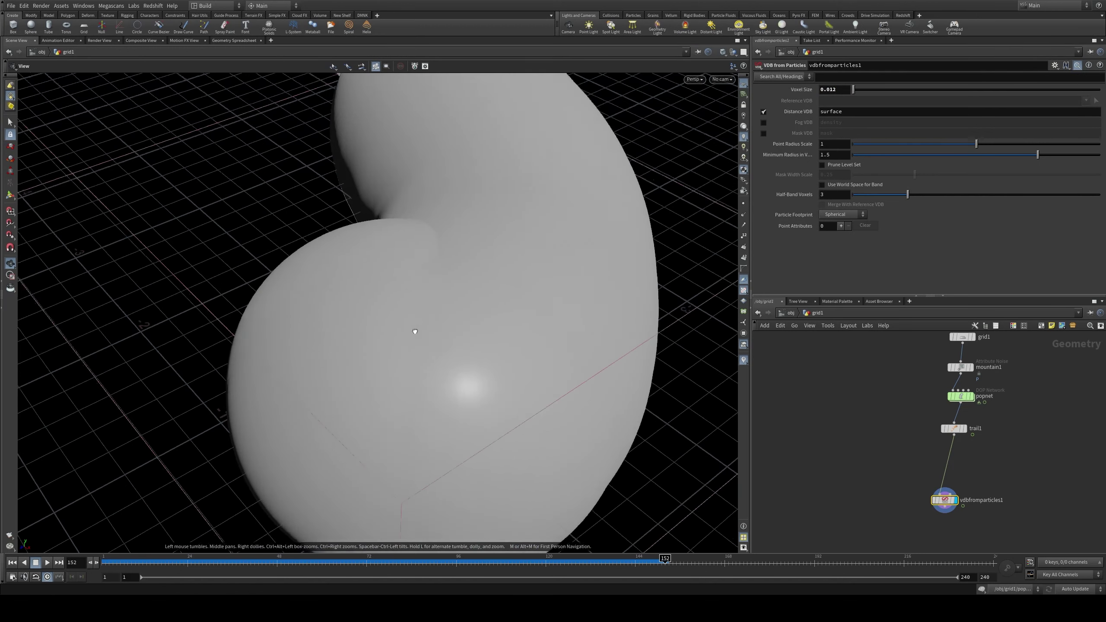
{"action": "left_click_drag", "start_coordinate": [976, 144], "coordinate": [870, 146]}
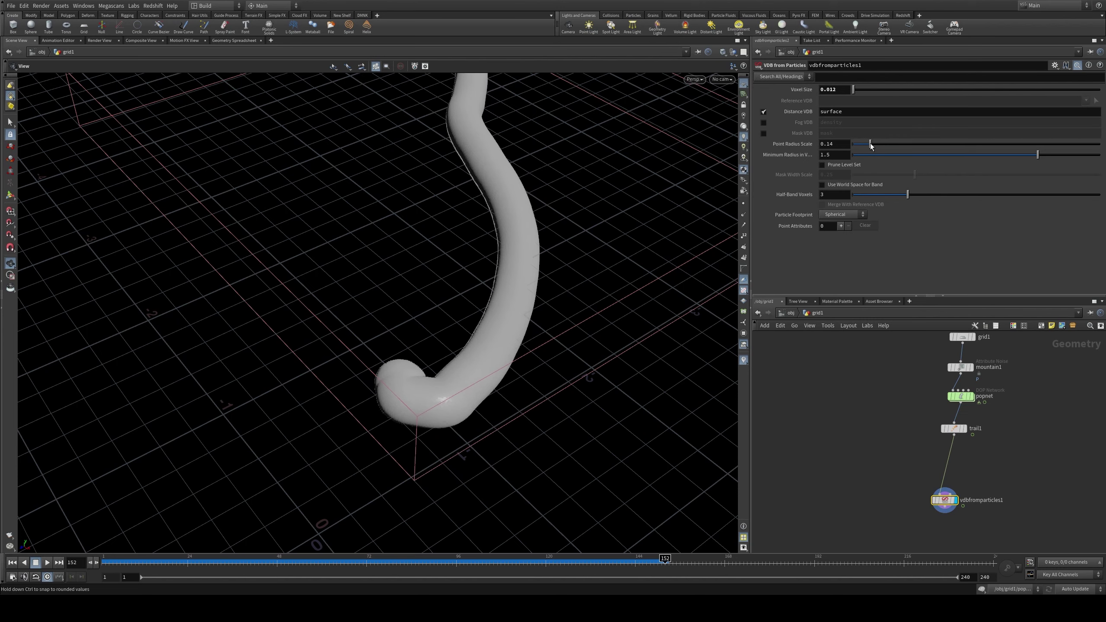
{"action": "left_click_drag", "start_coordinate": [405, 331], "coordinate": [453, 236]}
Step: Re-enter grid1 and display mountain1 to compare against the noise-displaced grid
{"action": "left_click", "coordinate": [782, 312]}
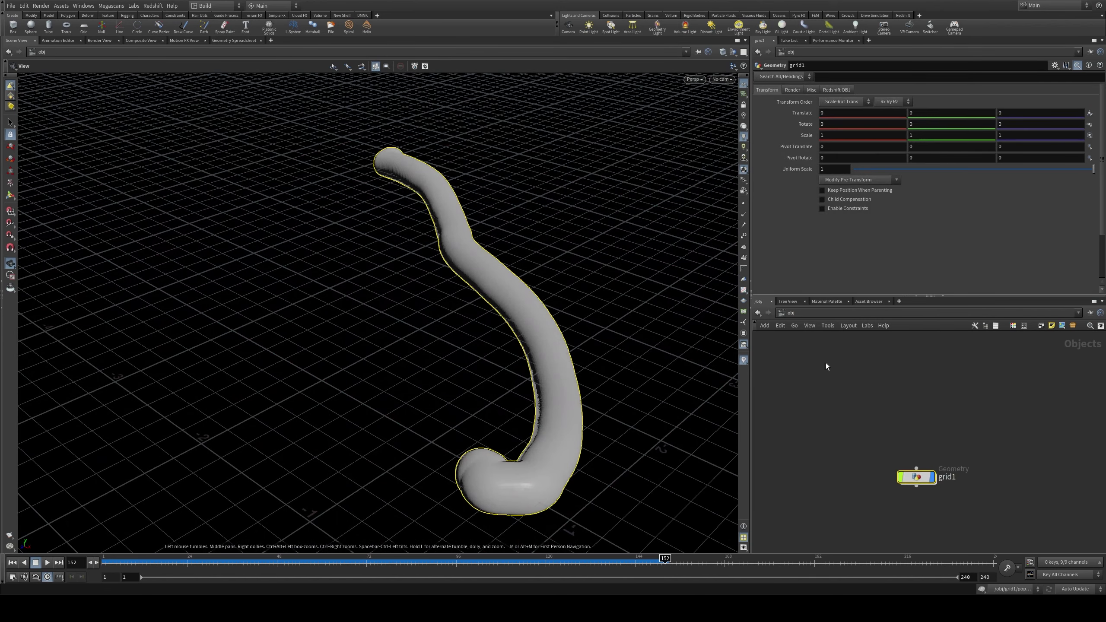
{"action": "double_click", "coordinate": [915, 479]}
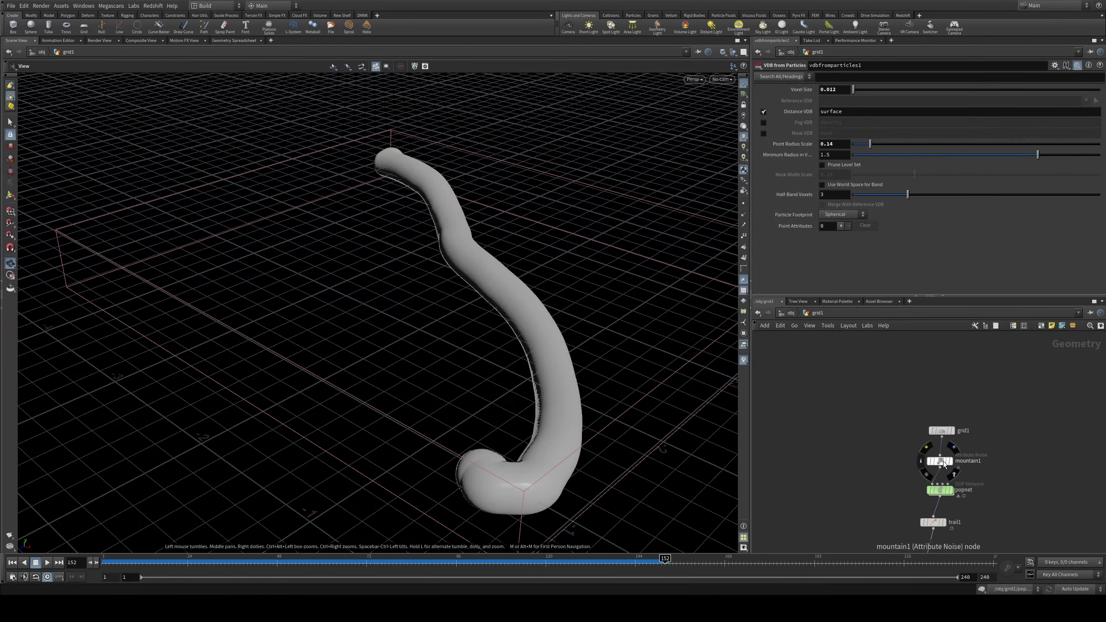
{"action": "left_click", "coordinate": [949, 461]}
{"action": "left_click_drag", "start_coordinate": [592, 305], "coordinate": [560, 224]}
{"action": "scroll", "coordinate": [945, 469], "scroll_direction": "up", "scroll_amount": 3}
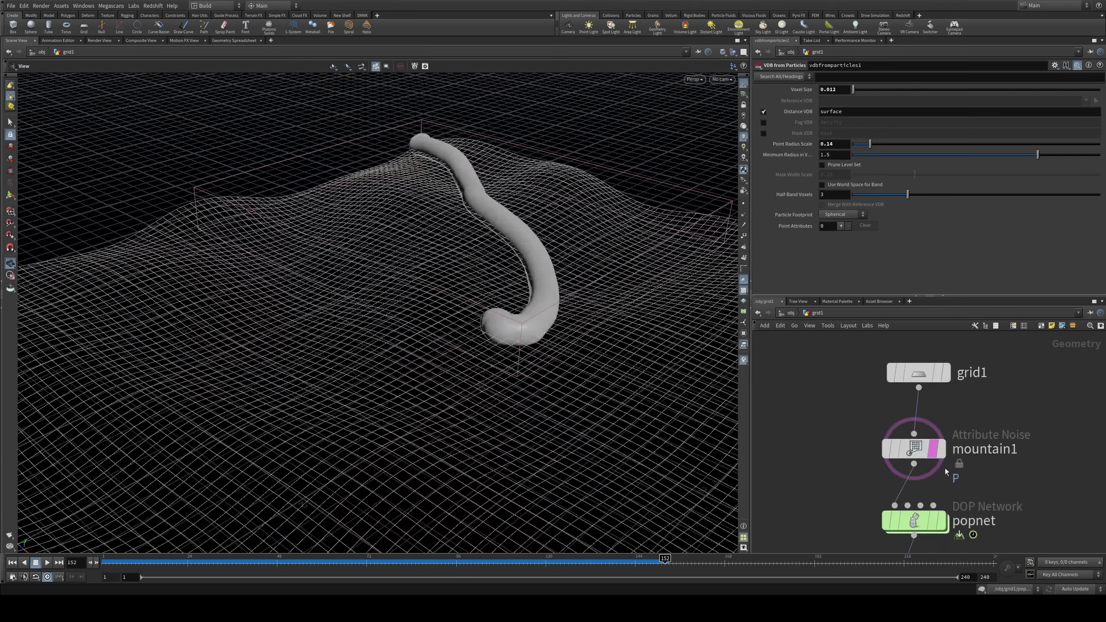
{"action": "scroll", "coordinate": [970, 469], "scroll_direction": "down", "scroll_amount": 4}
Step: Set the display flag back on vdbfromparticles1 and orbit around the VDB tube
{"action": "key", "text": "r"}
{"action": "scroll", "coordinate": [1012, 459], "scroll_direction": "up", "scroll_amount": 2}
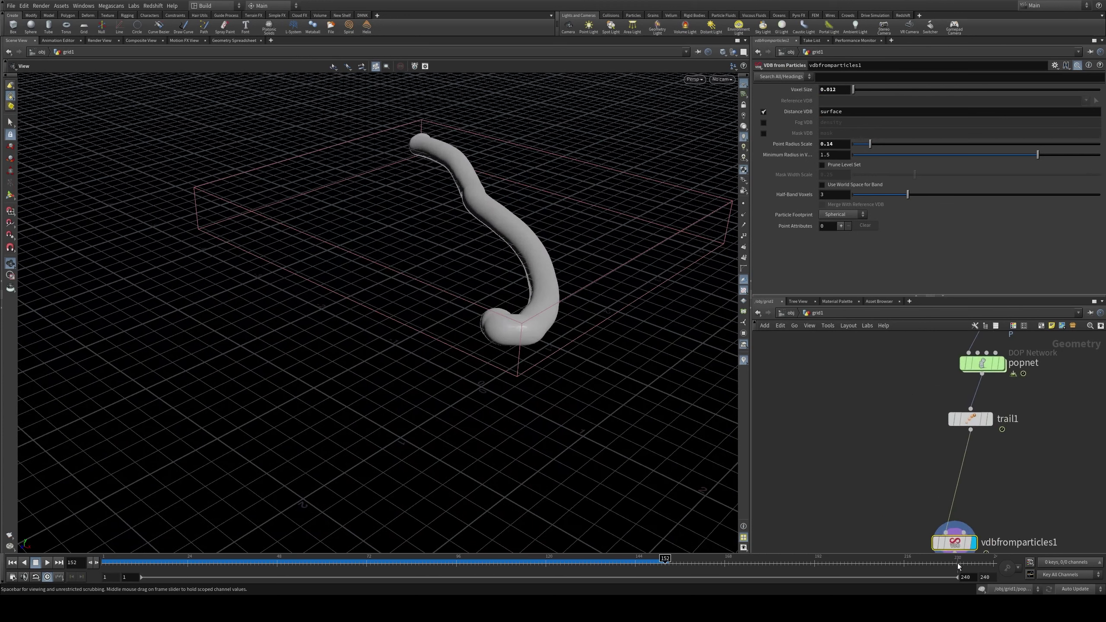
{"action": "scroll", "coordinate": [1025, 397], "scroll_direction": "up", "scroll_amount": 2}
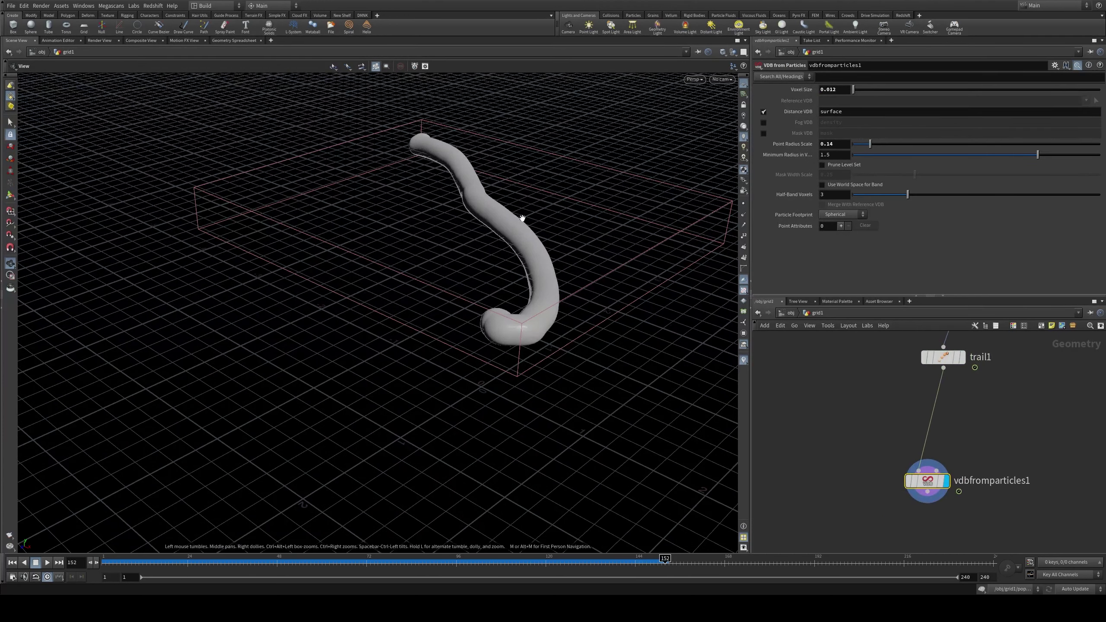
{"action": "mouse_move", "coordinate": [520, 217]}
{"action": "left_mouse_down"}
{"action": "mouse_move", "coordinate": [523, 284]}
{"action": "mouse_move", "coordinate": [647, 247]}
{"action": "mouse_move", "coordinate": [575, 267]}
{"action": "mouse_move", "coordinate": [548, 230]}
{"action": "mouse_move", "coordinate": [624, 163]}
{"action": "mouse_move", "coordinate": [647, 294]}
{"action": "mouse_move", "coordinate": [566, 261]}
{"action": "mouse_move", "coordinate": [523, 226]}
{"action": "left_mouse_up"}
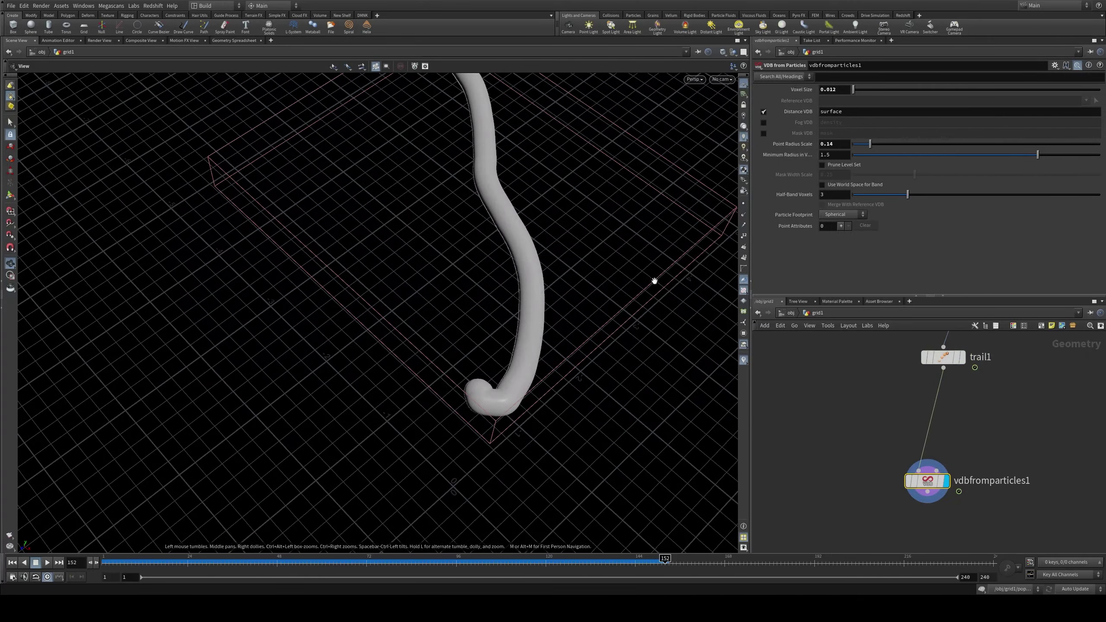
{"action": "scroll", "coordinate": [936, 418], "scroll_direction": "down", "scroll_amount": 2}
{"action": "middle_click_drag", "start_coordinate": [938, 420], "coordinate": [888, 403]}
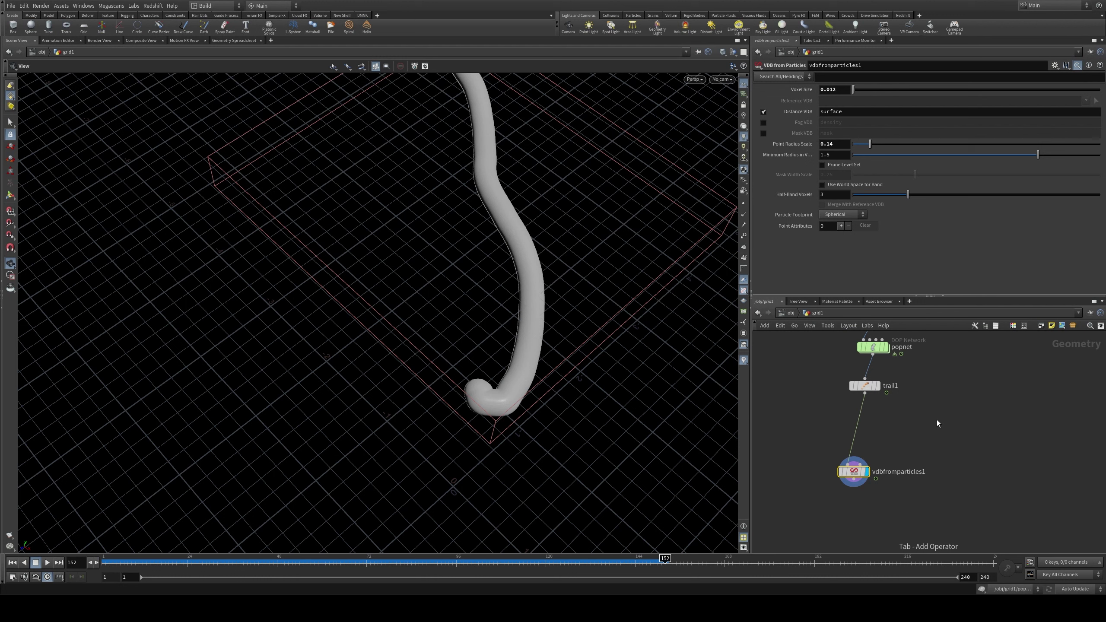
Step: Create a new POP Network, popnet1, wired from trail1's output
{"action": "left_click_drag", "start_coordinate": [872, 354], "coordinate": [1025, 406]}
{"action": "left_click", "coordinate": [1025, 407]}
{"action": "left_click_drag", "start_coordinate": [867, 396], "coordinate": [966, 414]}
{"action": "key", "text": "Tab"}
{"action": "type", "text": "pop"}
{"action": "key", "text": "Return"}
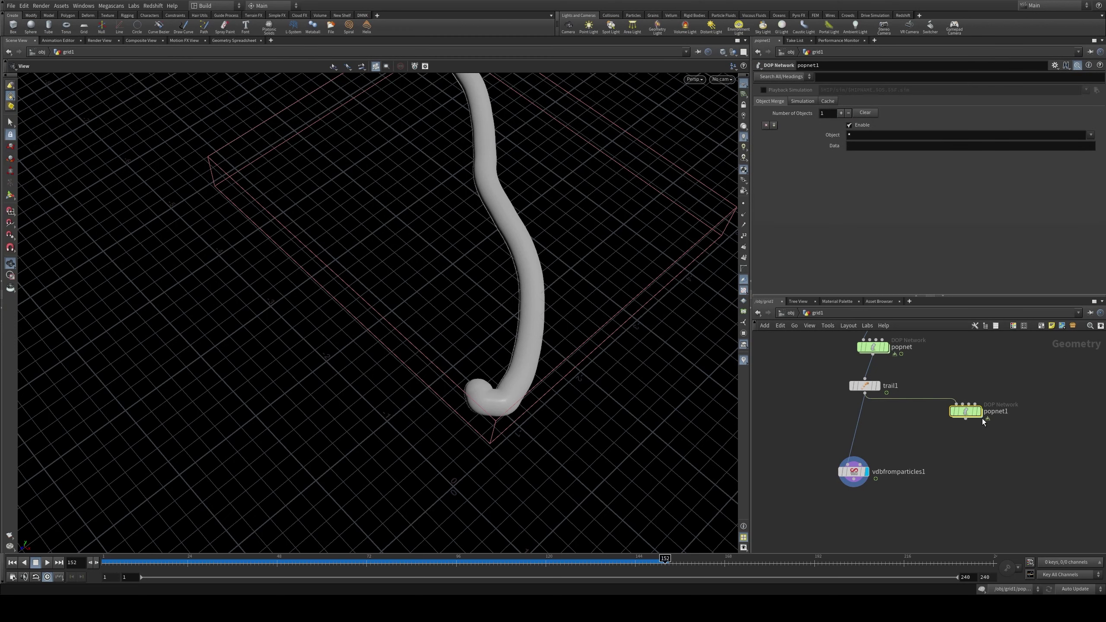
Step: Stop the simulation cooking, rewind to frame 1, and enter popnet1
{"action": "mouse_move", "coordinate": [980, 416]}
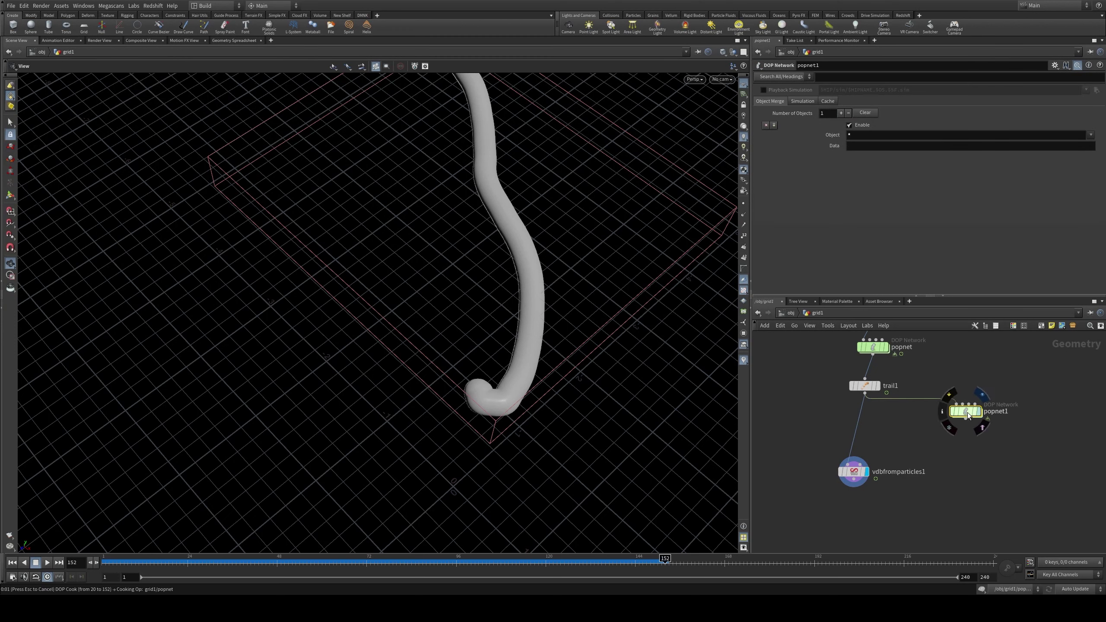
{"action": "key", "text": "Escape"}
{"action": "key", "text": "ctrl+Up"}
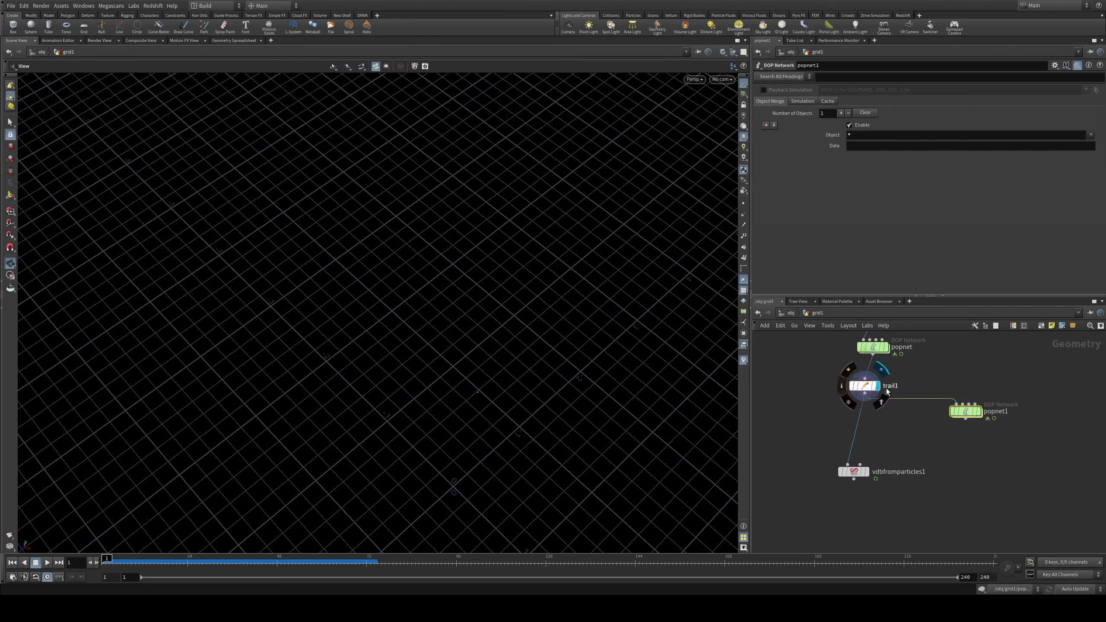
{"action": "double_click", "coordinate": [965, 411]}
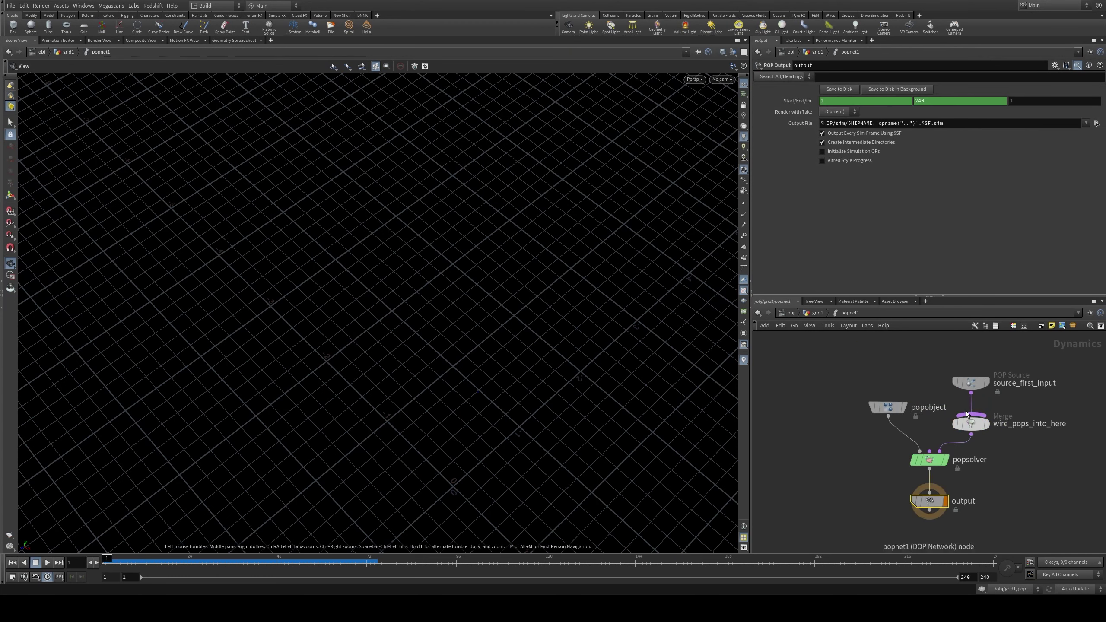
Step: Switch the POP Source emission type to emit from points
{"action": "left_click", "coordinate": [970, 381]}
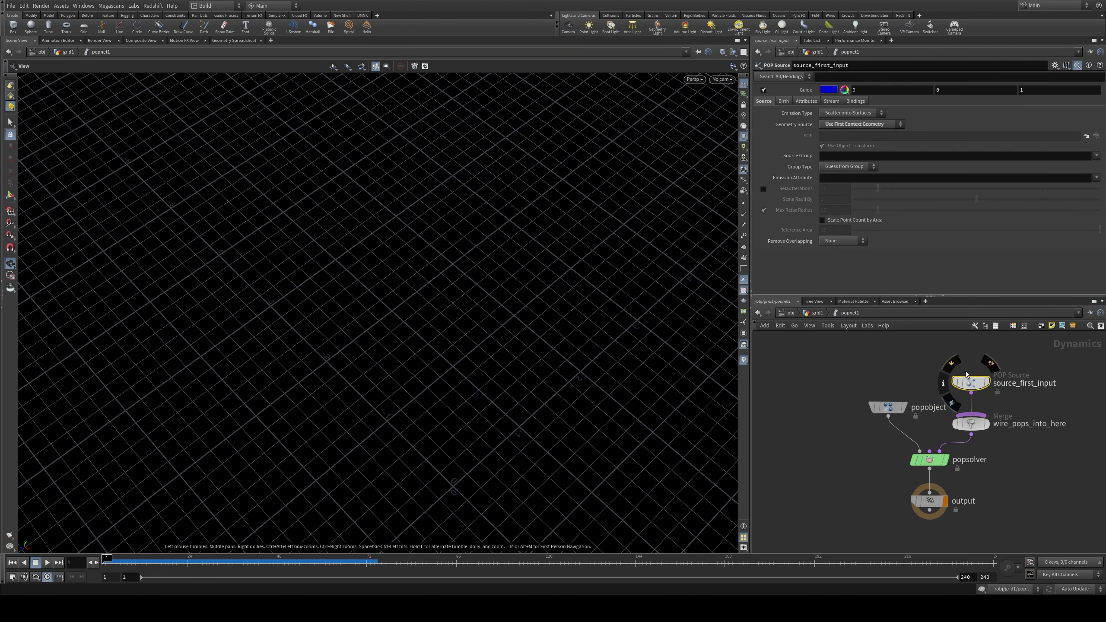
{"action": "left_click", "coordinate": [848, 113]}
{"action": "left_click", "coordinate": [864, 139]}
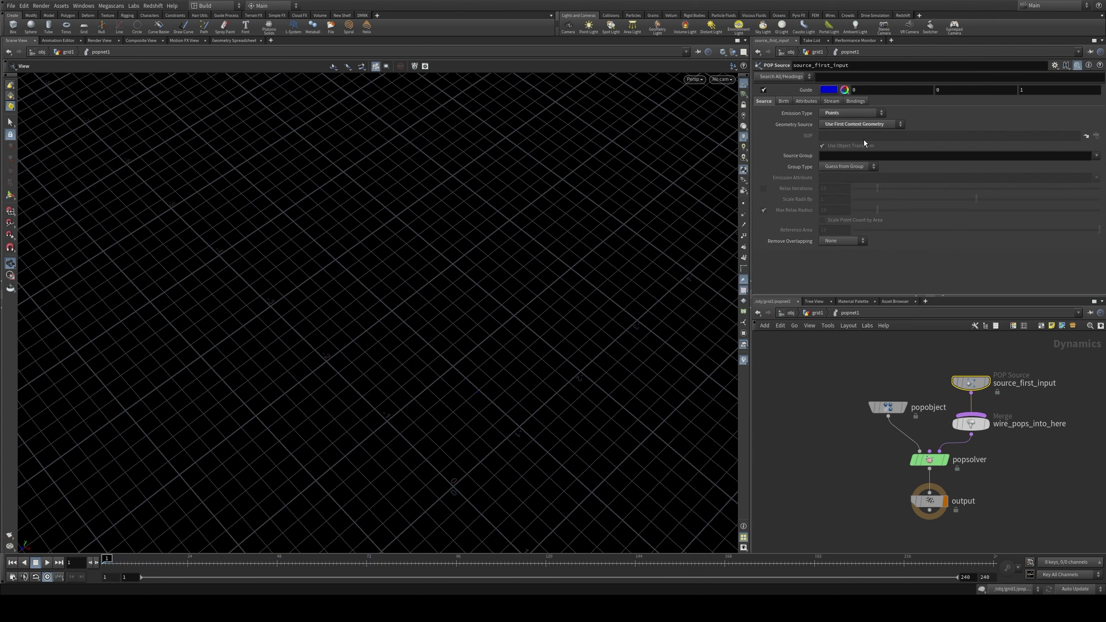
{"action": "left_click_drag", "start_coordinate": [513, 313], "coordinate": [567, 245]}
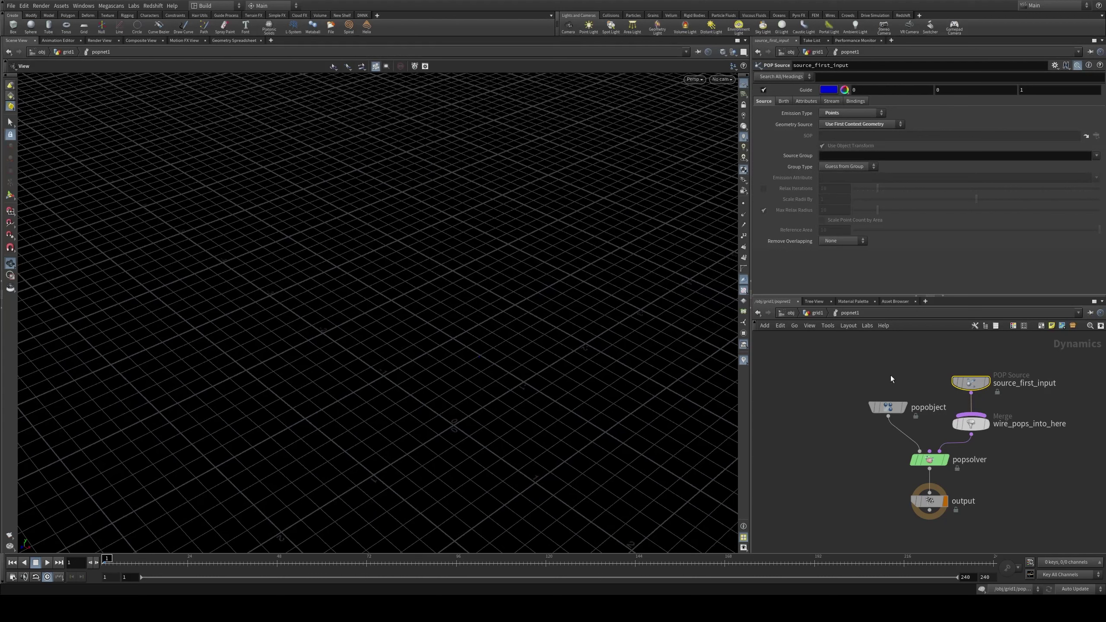
Step: Play the simulation to about frame 110, then rewind to frame 1
{"action": "mouse_move", "coordinate": [969, 389]}
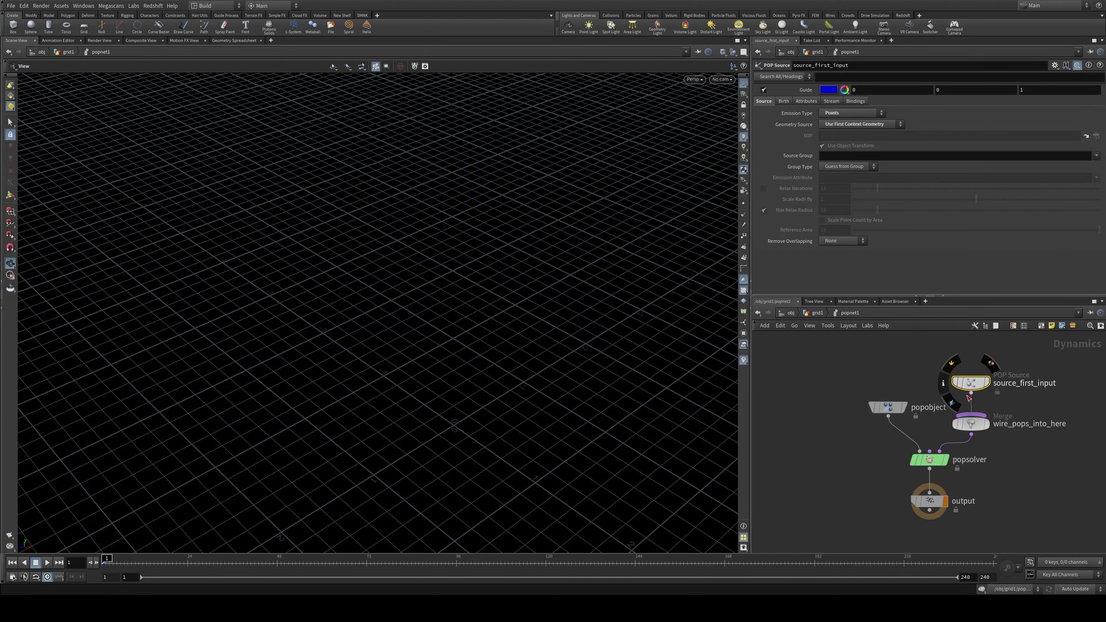
{"action": "key", "text": "Up"}
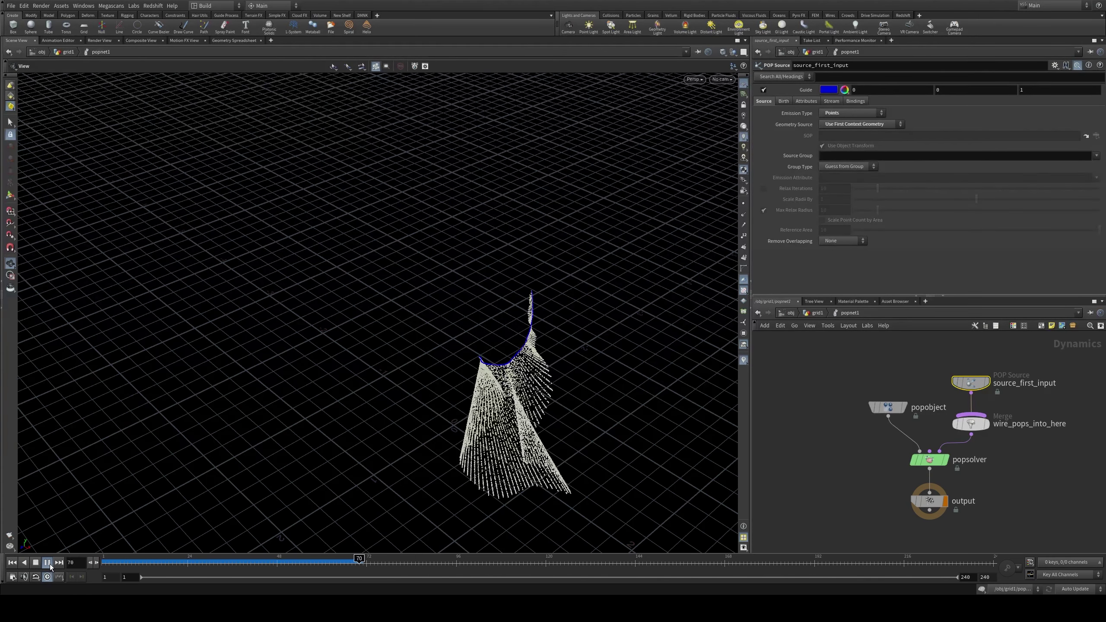
{"action": "left_click_drag", "start_coordinate": [500, 366], "coordinate": [618, 362]}
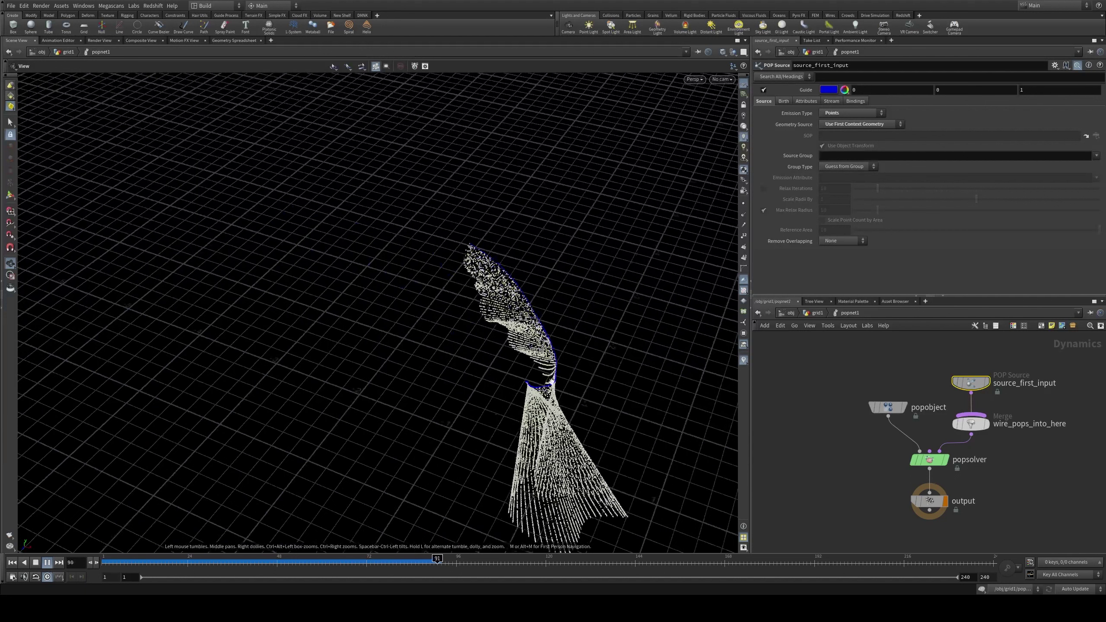
{"action": "left_click", "coordinate": [47, 562]}
{"action": "left_click_drag", "start_coordinate": [121, 563], "coordinate": [107, 563]}
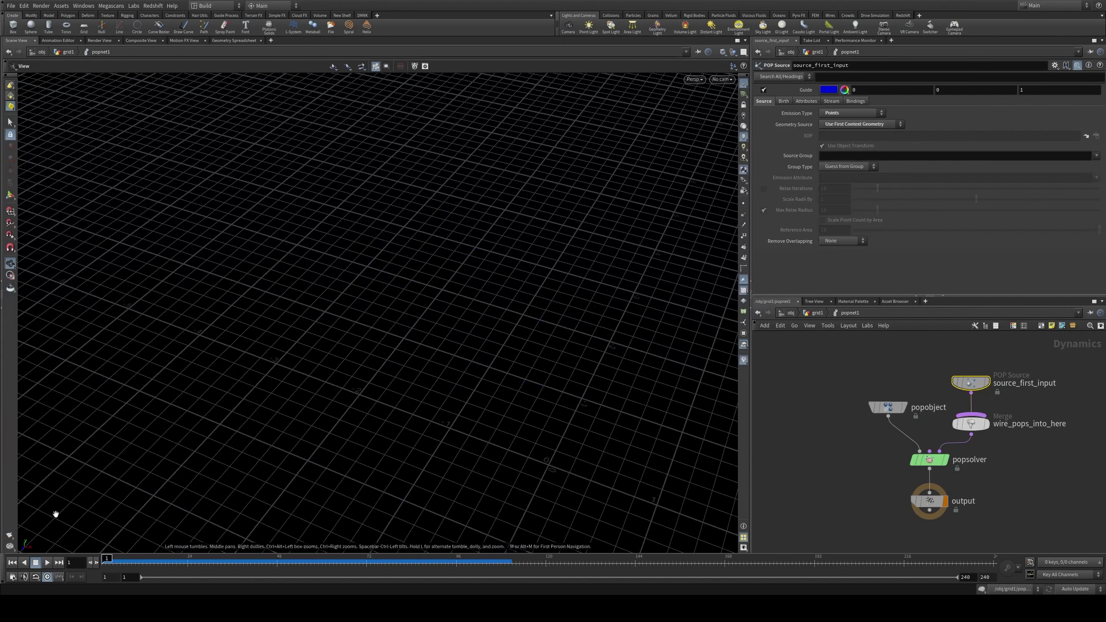
Step: Clear the source's Inherit Attributes and set Initial Velocity to Set initial velocity
{"action": "left_click", "coordinate": [811, 103]}
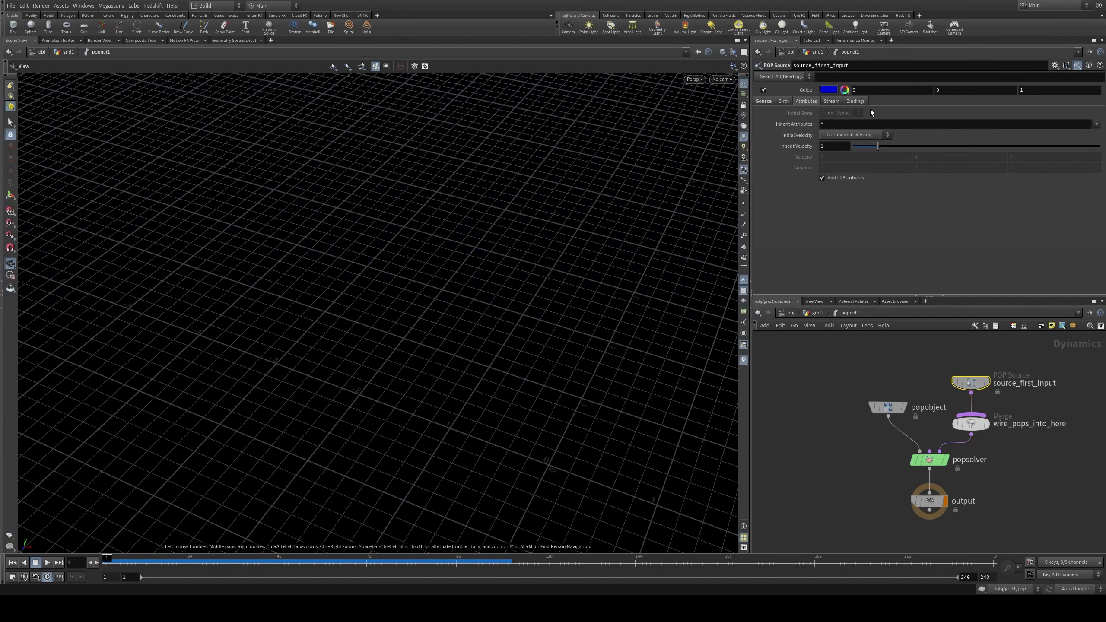
{"action": "left_click", "coordinate": [847, 125]}
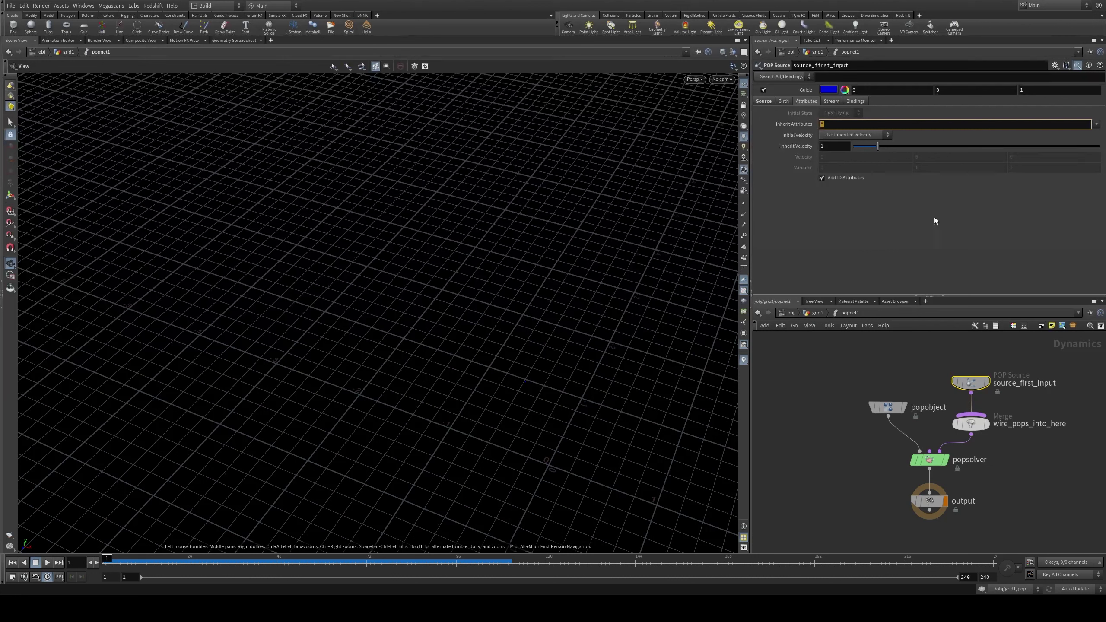
{"action": "key", "text": "Return"}
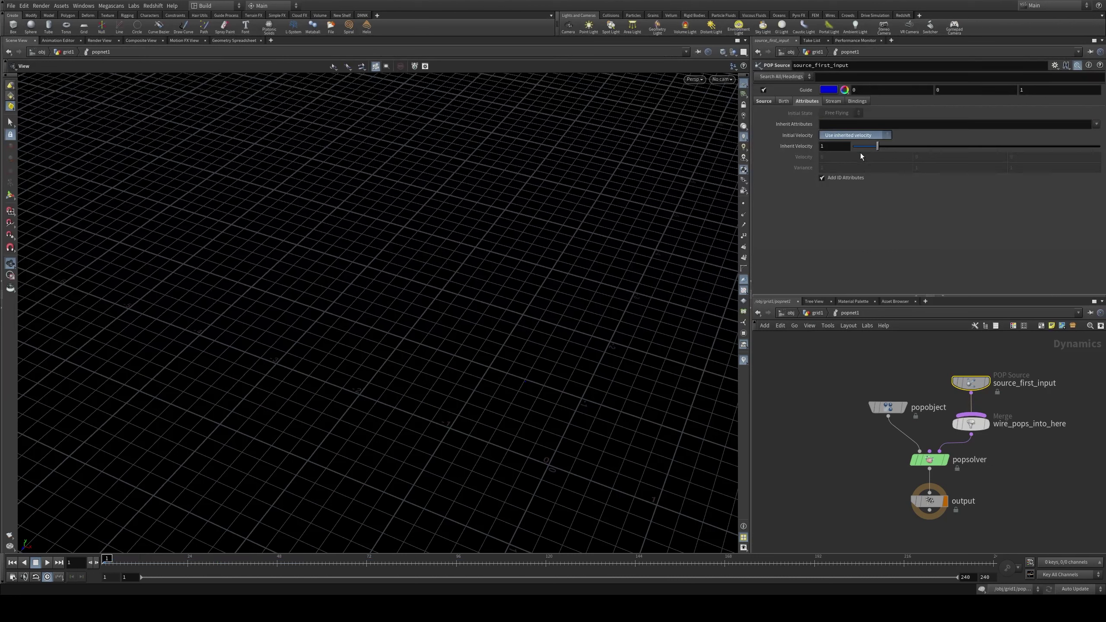
{"action": "left_click", "coordinate": [859, 162]}
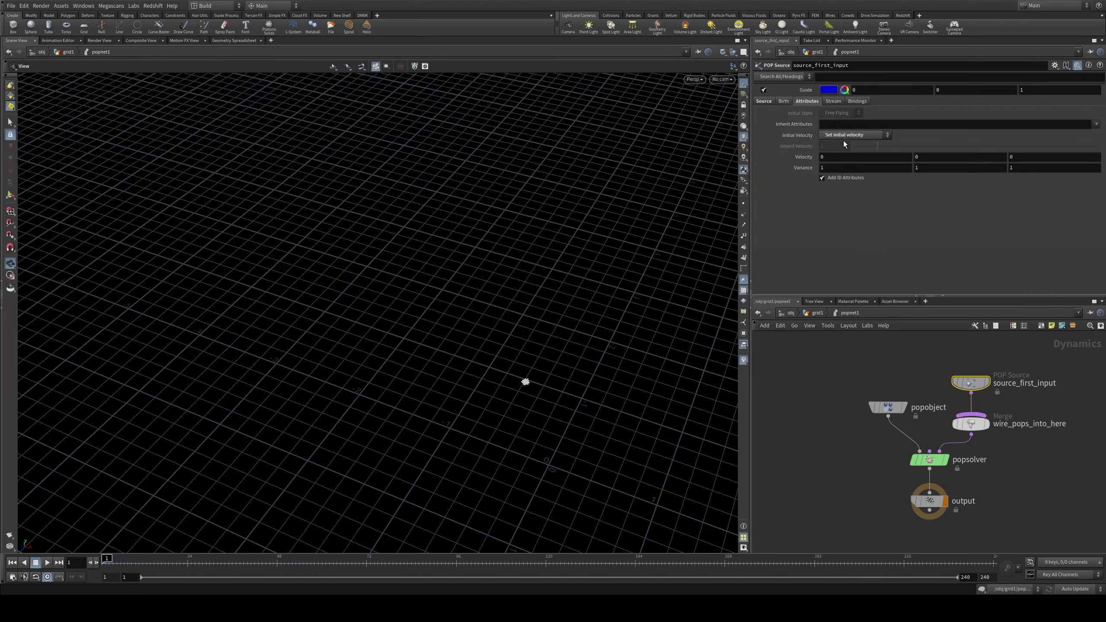
{"action": "left_click_drag", "start_coordinate": [106, 559], "coordinate": [130, 559]}
{"action": "left_click_drag", "start_coordinate": [587, 414], "coordinate": [674, 235]}
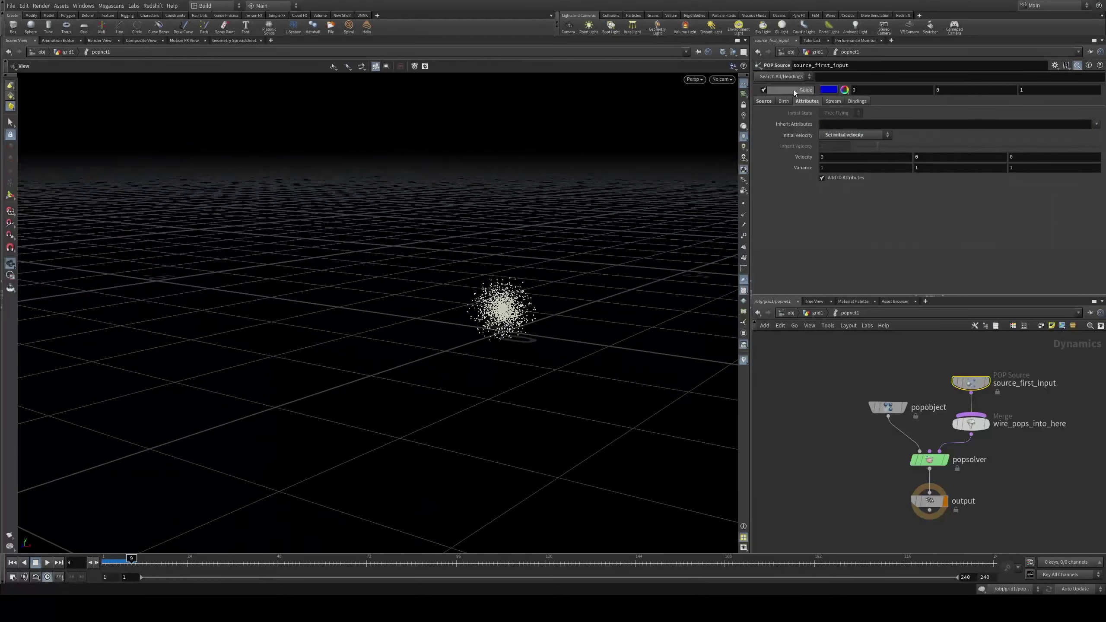
Step: Lower Const. Birth Rate to 3, then replay the simulation from frame 1
{"action": "left_click", "coordinate": [783, 100]}
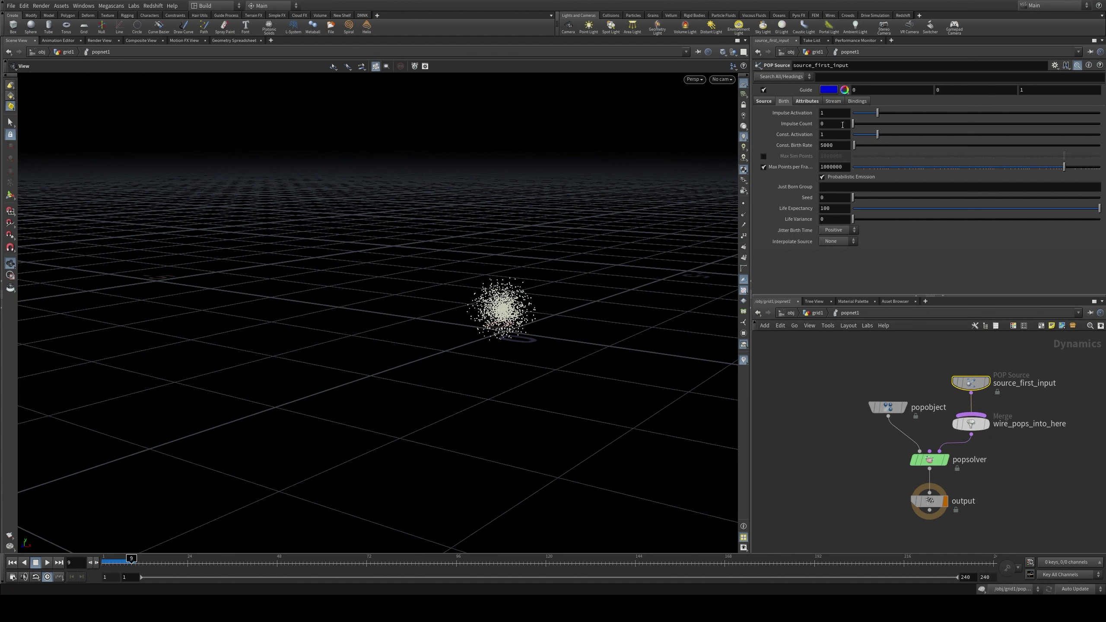
{"action": "left_click", "coordinate": [842, 149]}
{"action": "type", "text": "3"}
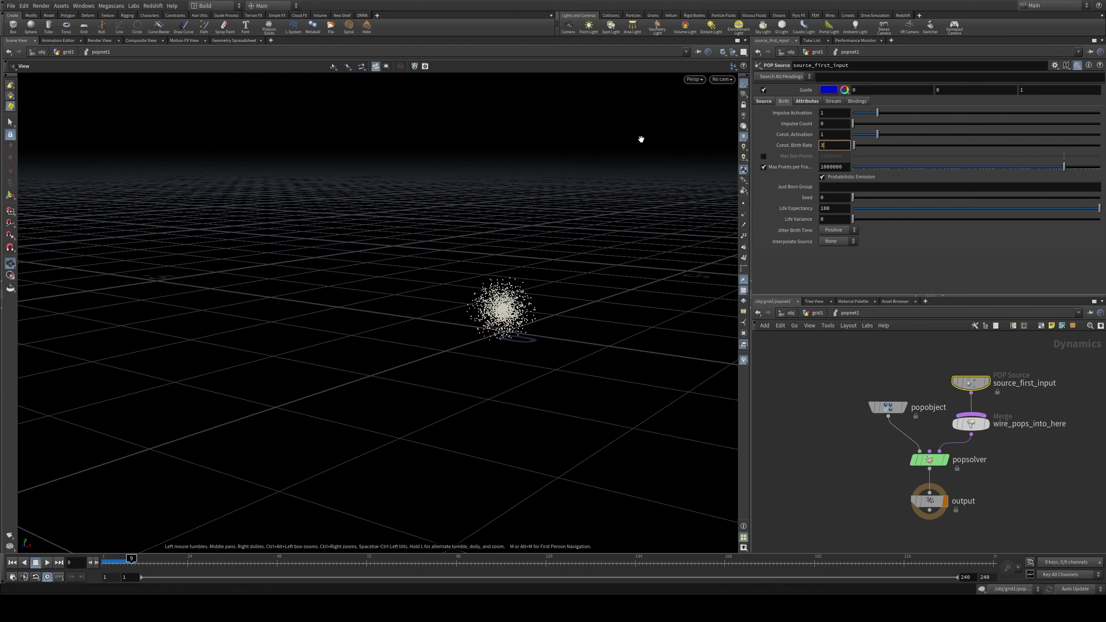
{"action": "key", "text": "Return"}
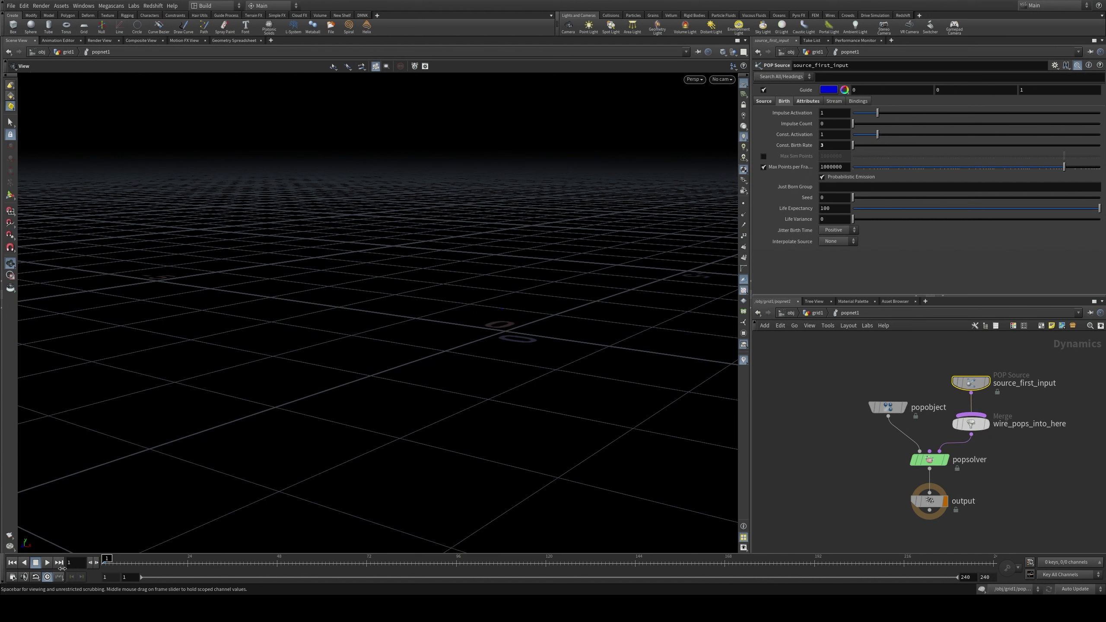
{"action": "left_click", "coordinate": [12, 562]}
{"action": "left_click", "coordinate": [46, 565]}
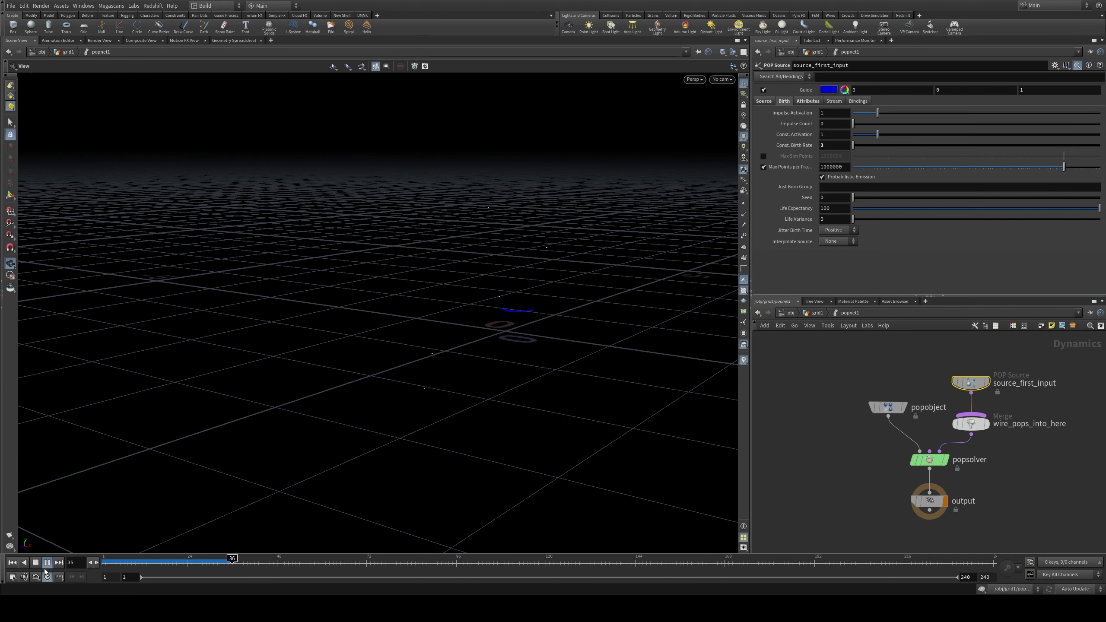
{"action": "key", "text": "ctrl+Up"}
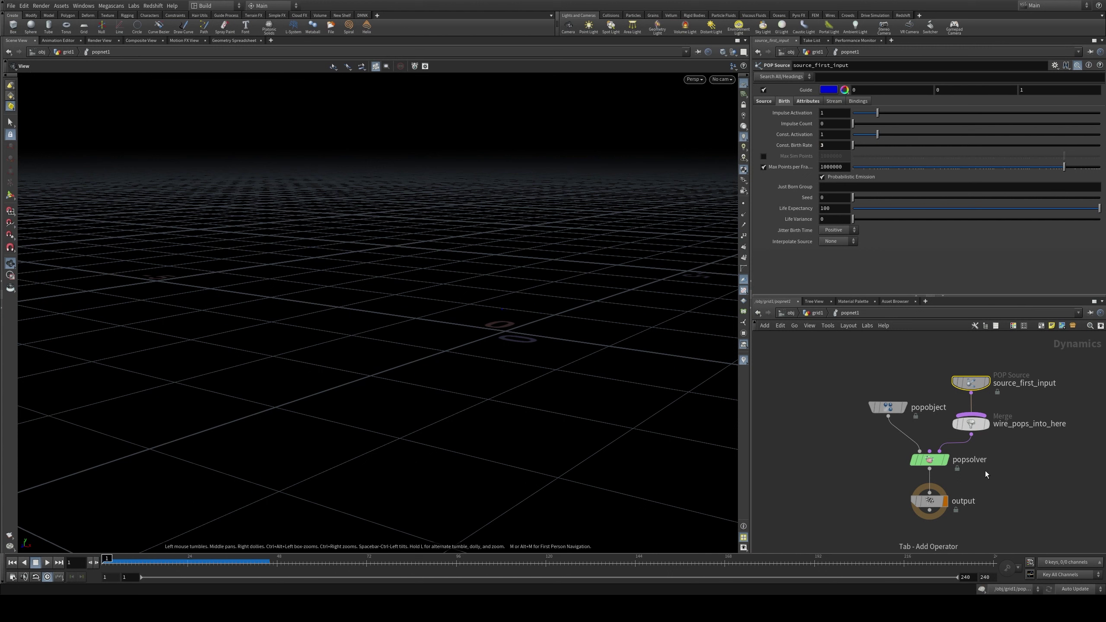
Step: Insert a POP VOP, popvop1, between the merge and popsolver
{"action": "key", "text": "Tab"}
{"action": "key", "text": "Return"}
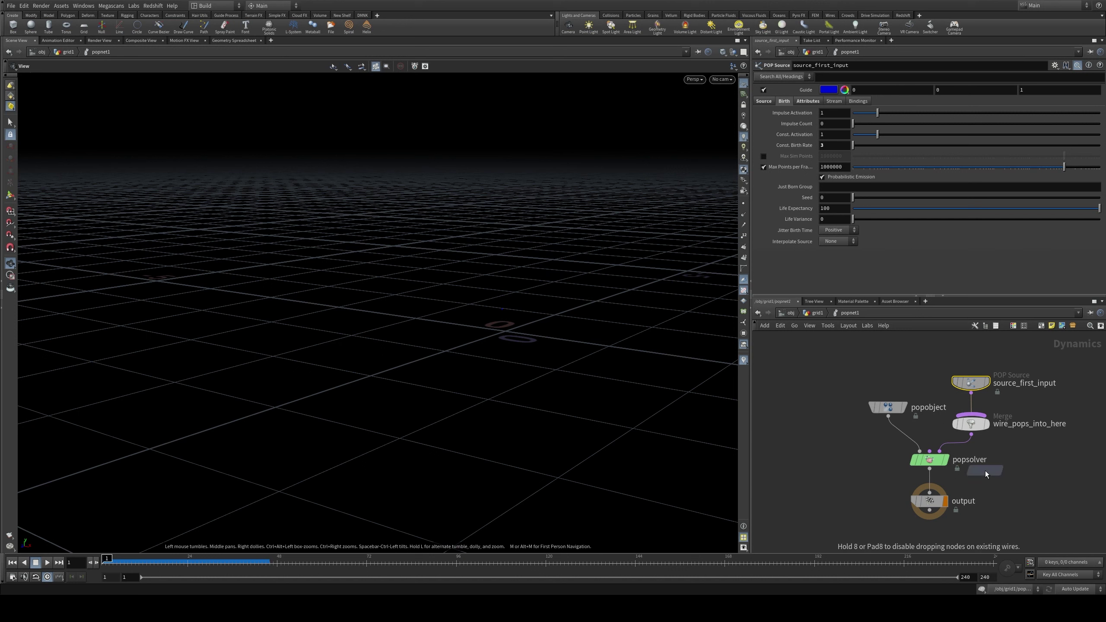
{"action": "left_click", "coordinate": [961, 447]}
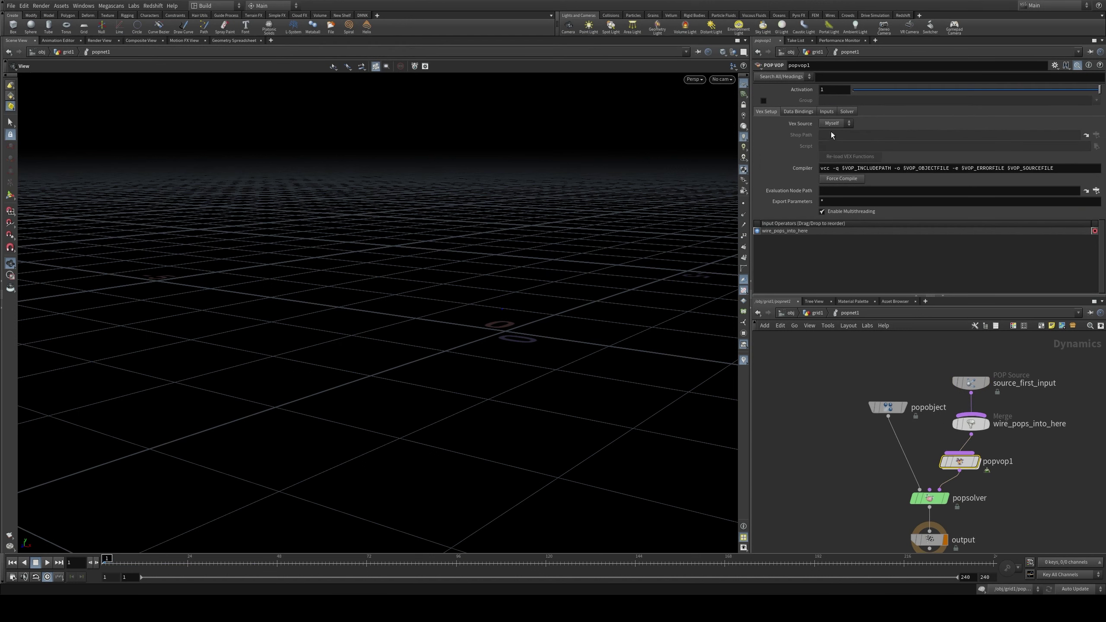
{"action": "left_click", "coordinate": [826, 112]}
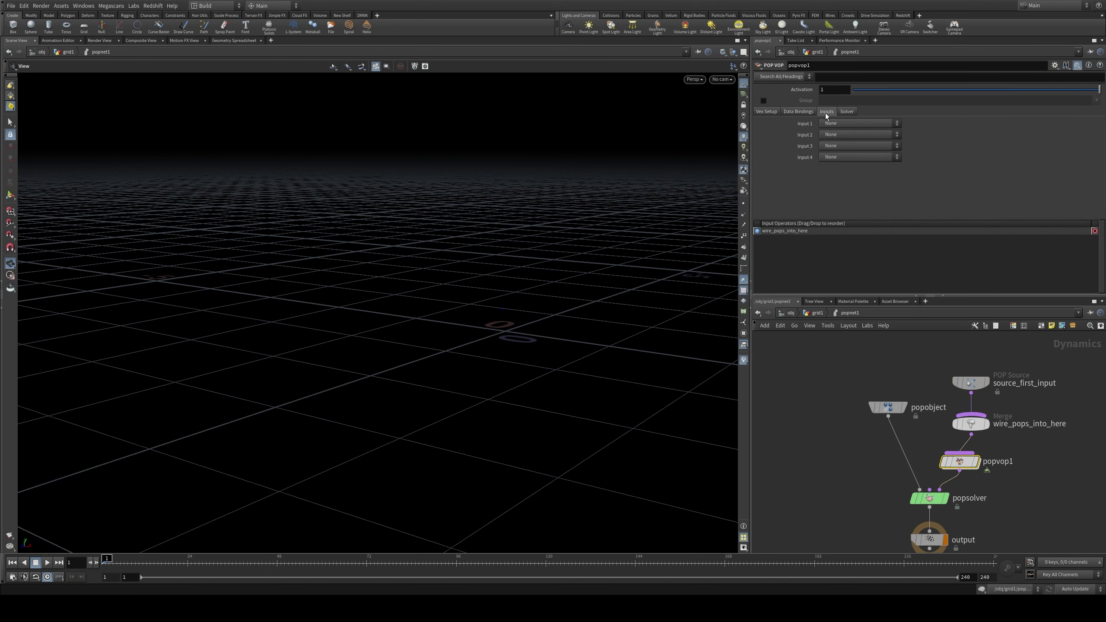
Step: Wire mountain1 into popnet1's second input and set popvop1's Input 2 to Second Context Geometry
{"action": "left_click", "coordinate": [816, 313]}
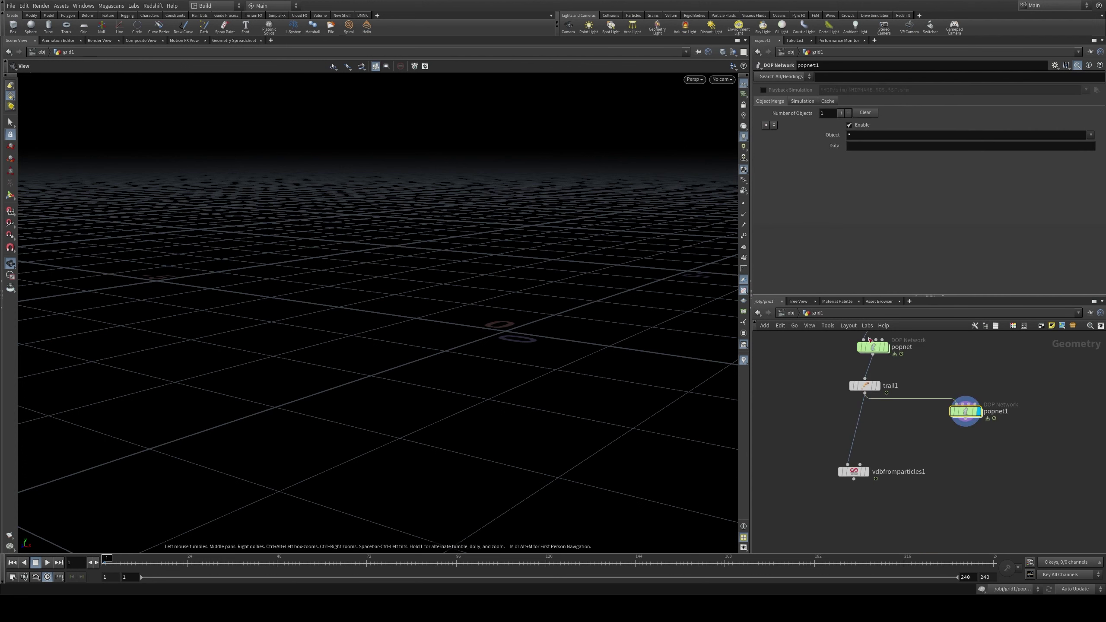
{"action": "scroll", "coordinate": [884, 370], "scroll_direction": "up", "scroll_amount": 3}
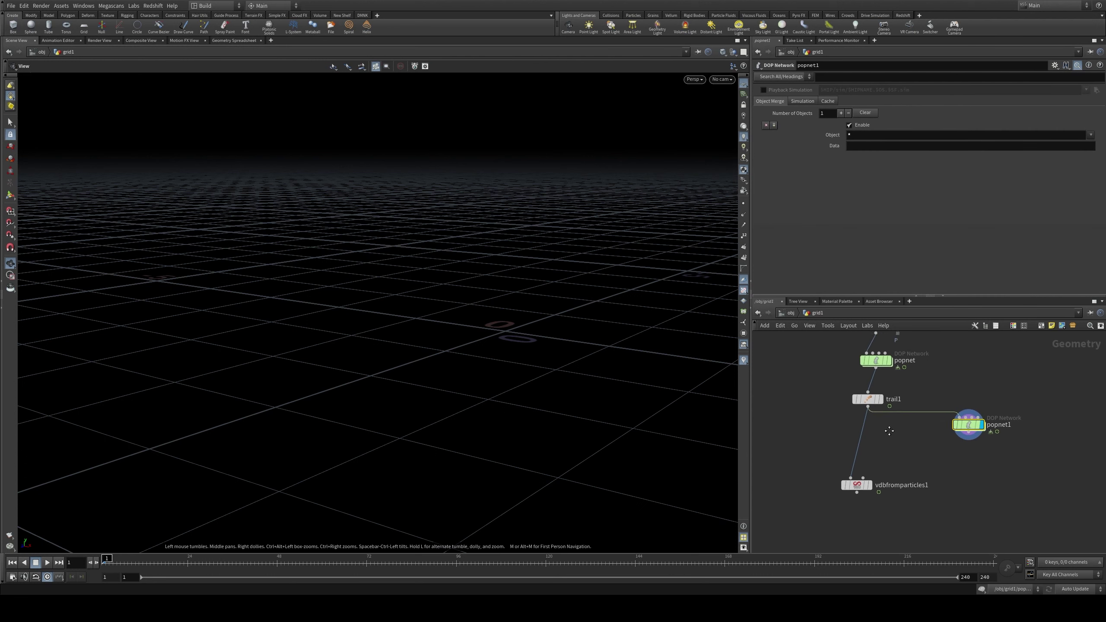
{"action": "left_click", "coordinate": [895, 357]}
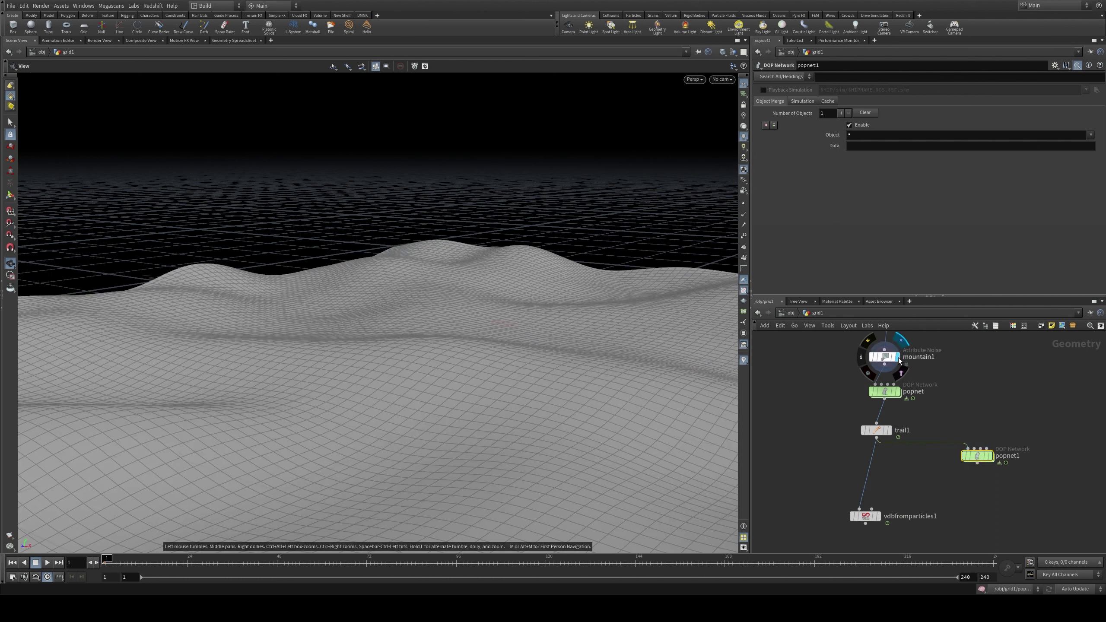
{"action": "left_click", "coordinate": [992, 456]}
{"action": "left_click_drag", "start_coordinate": [884, 364], "coordinate": [979, 460]}
{"action": "double_click", "coordinate": [979, 460]}
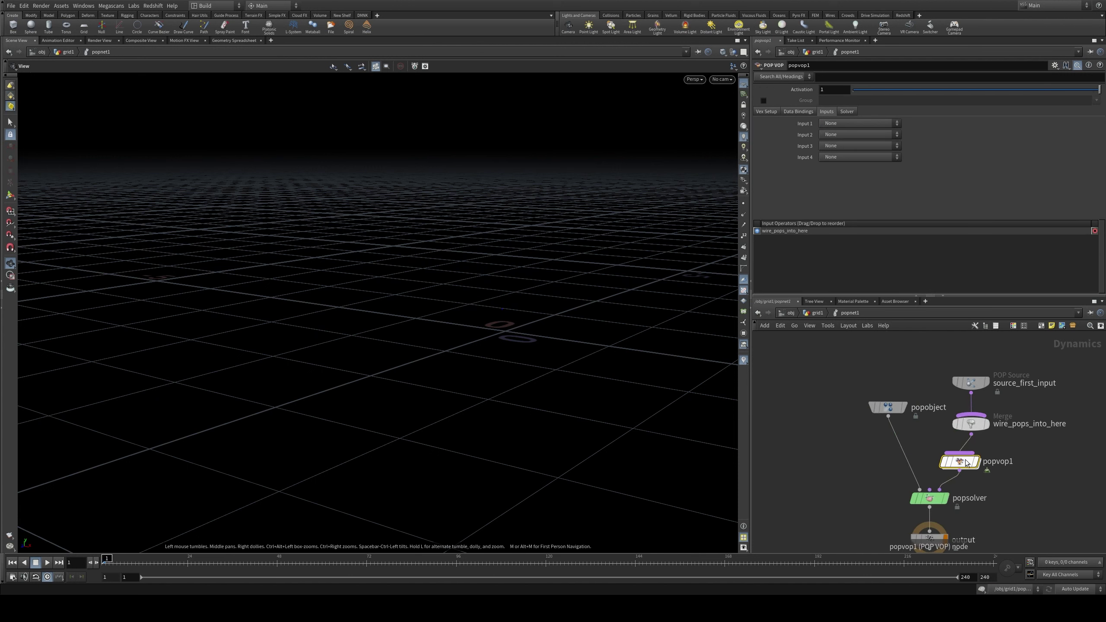
{"action": "left_click", "coordinate": [852, 137]}
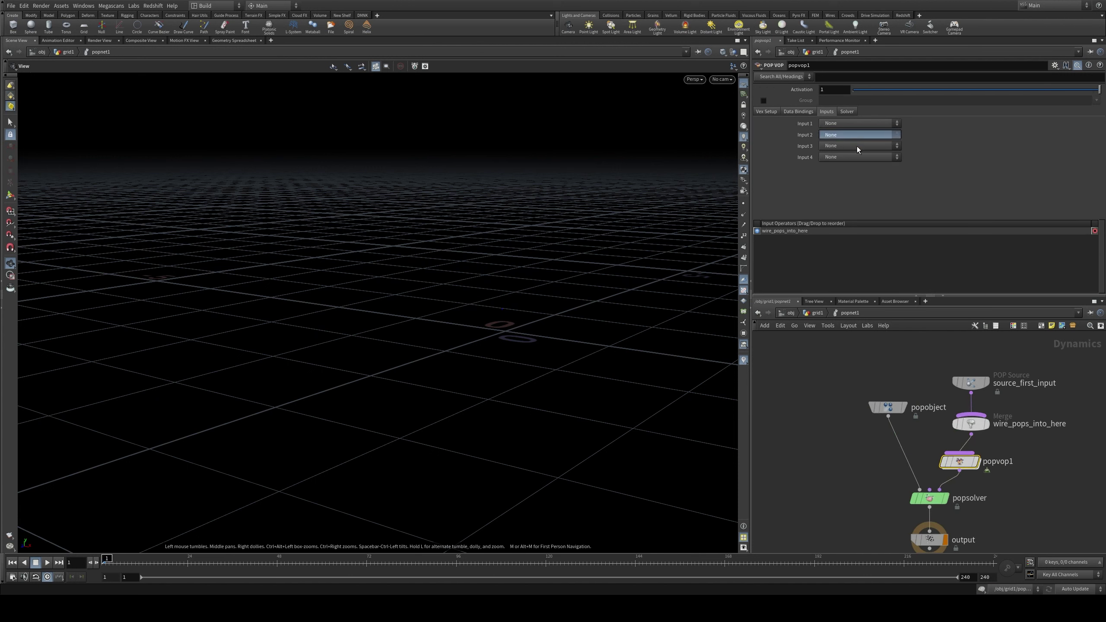
{"action": "left_click", "coordinate": [853, 184]}
Step: In popvop1, add minpos1 fed by OpInput2 and particle P, driving output P
{"action": "double_click", "coordinate": [960, 462]}
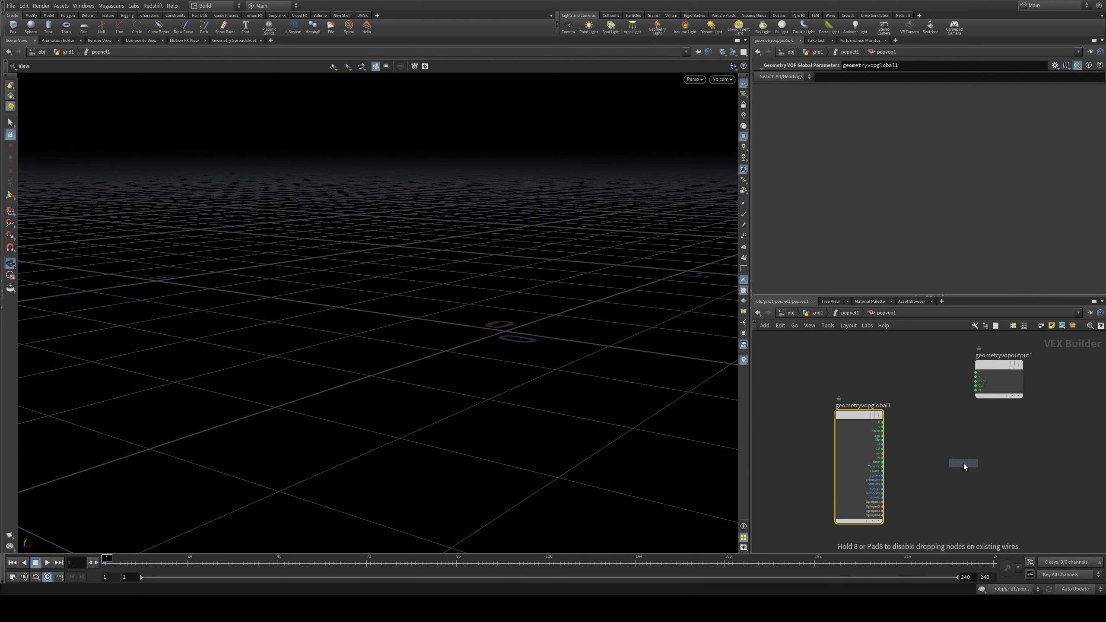
{"action": "left_click", "coordinate": [963, 464]}
{"action": "scroll", "coordinate": [886, 501], "scroll_direction": "up", "scroll_amount": 3}
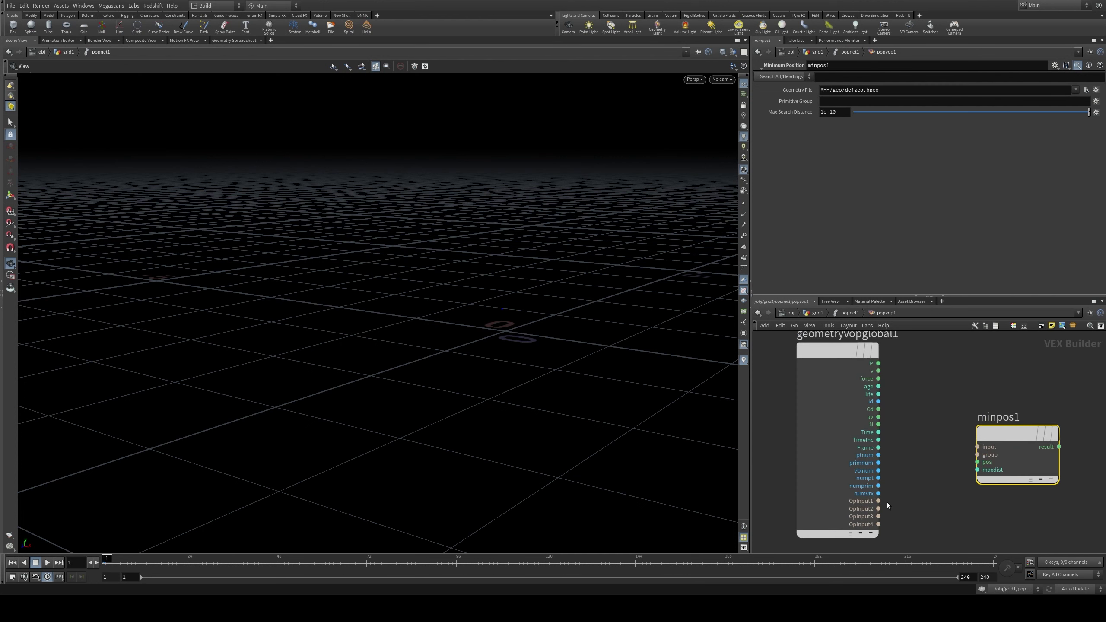
{"action": "left_click_drag", "start_coordinate": [878, 509], "coordinate": [978, 447]}
{"action": "left_click_drag", "start_coordinate": [1005, 434], "coordinate": [974, 448]}
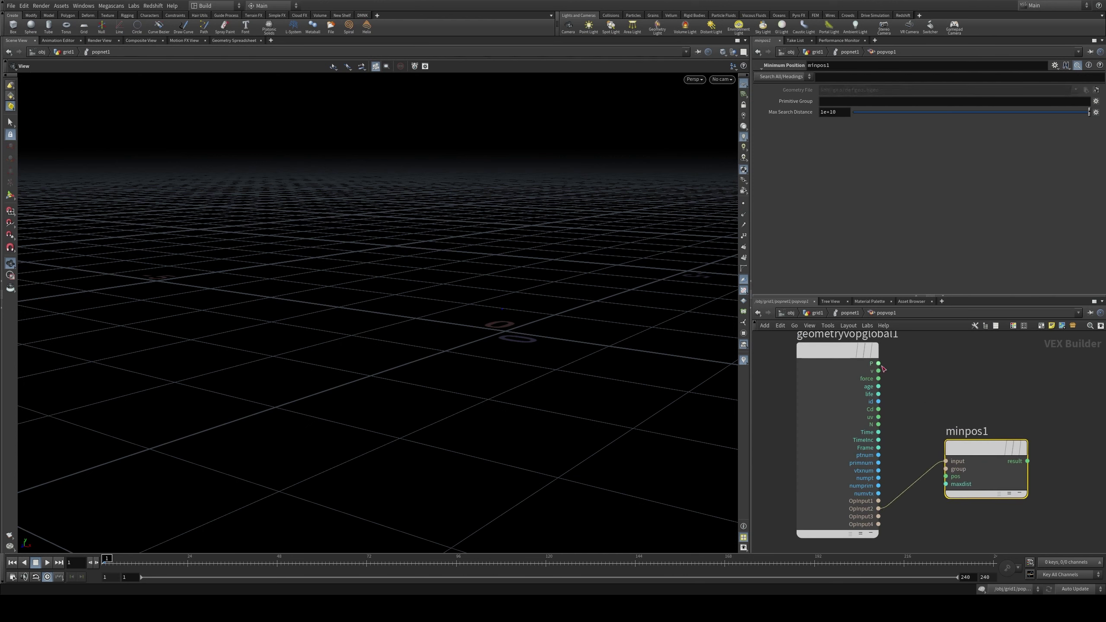
{"action": "left_click_drag", "start_coordinate": [878, 363], "coordinate": [945, 476]}
{"action": "left_click", "coordinate": [1028, 461]}
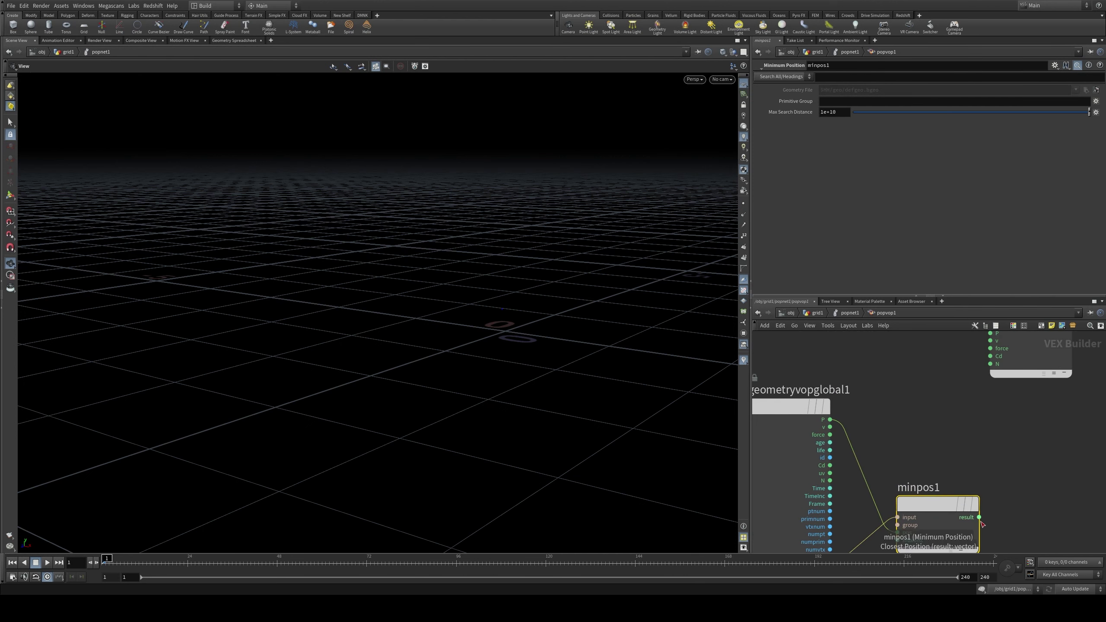
{"action": "left_click", "coordinate": [998, 417]}
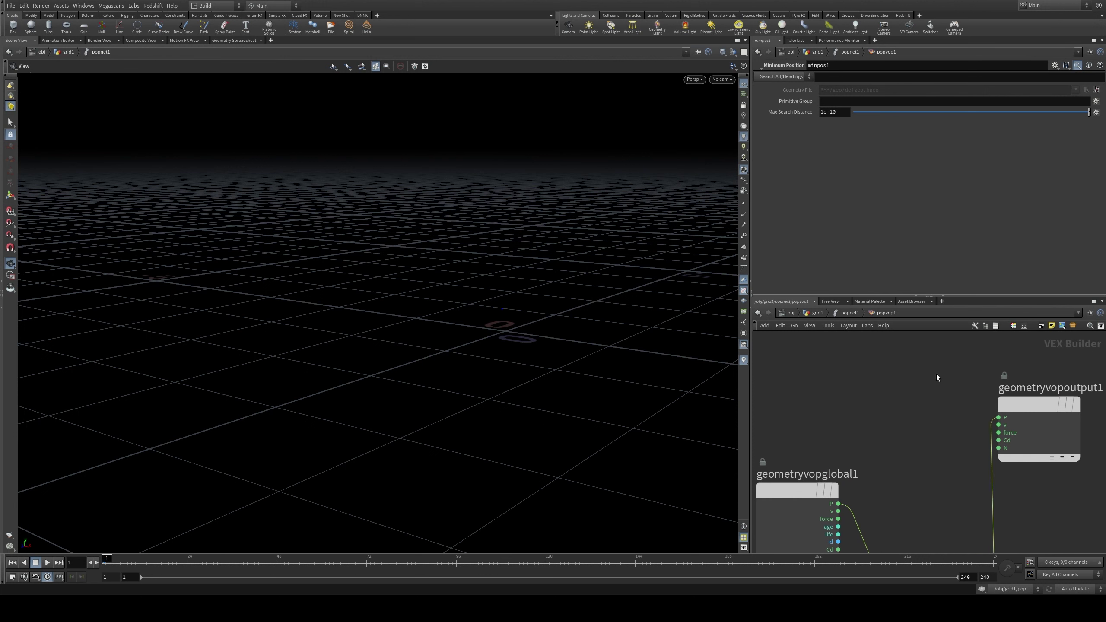
{"action": "left_click", "coordinate": [848, 315]}
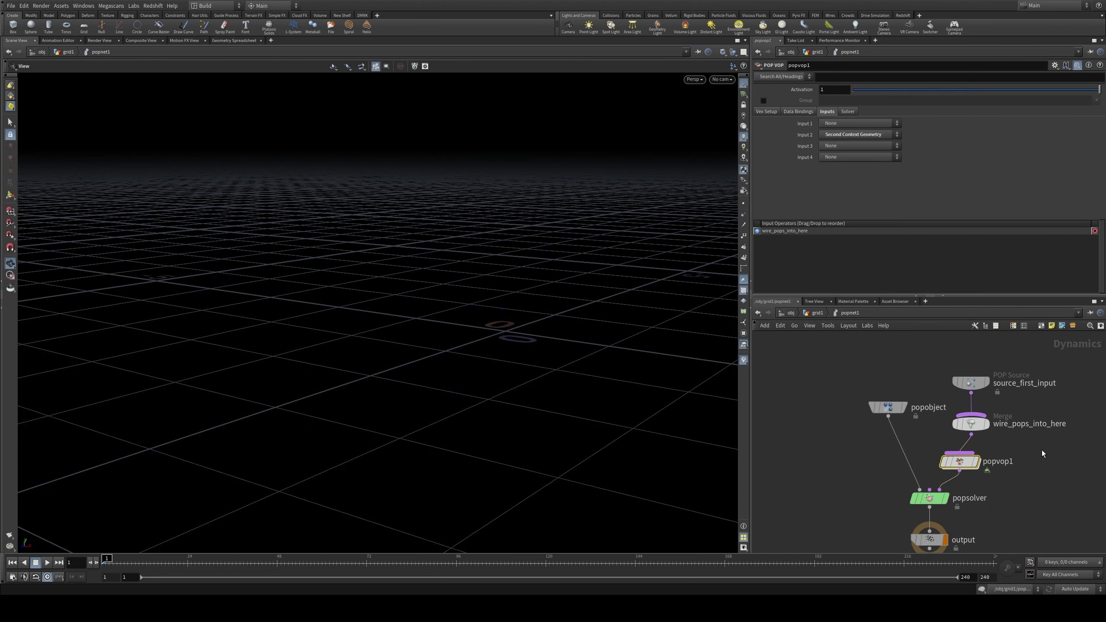
{"action": "left_click", "coordinate": [46, 565]}
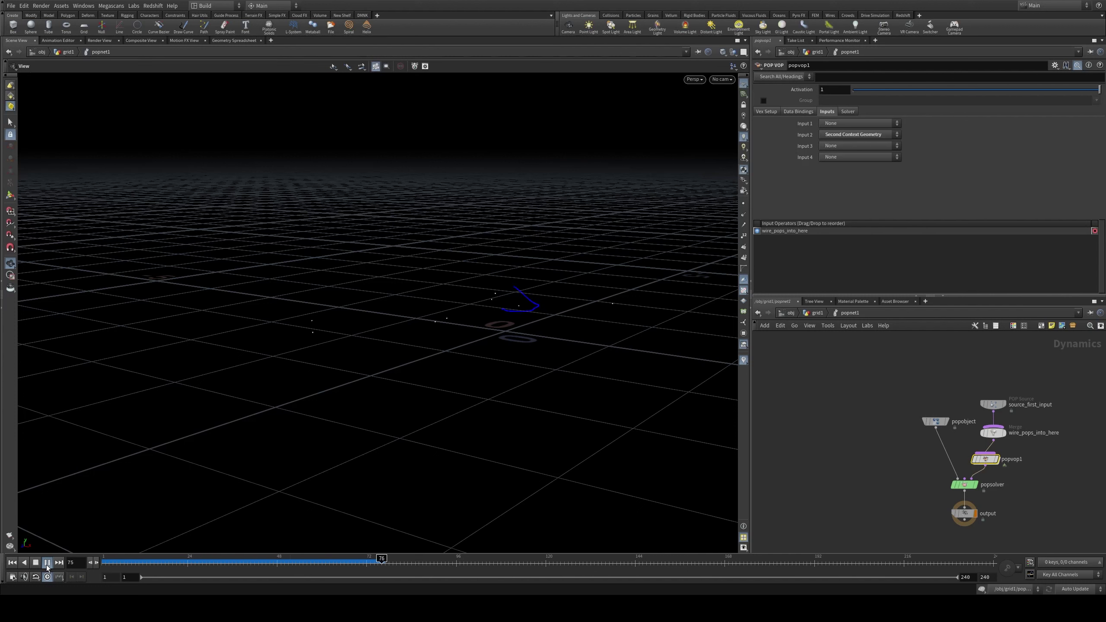
{"action": "left_click", "coordinate": [47, 565]}
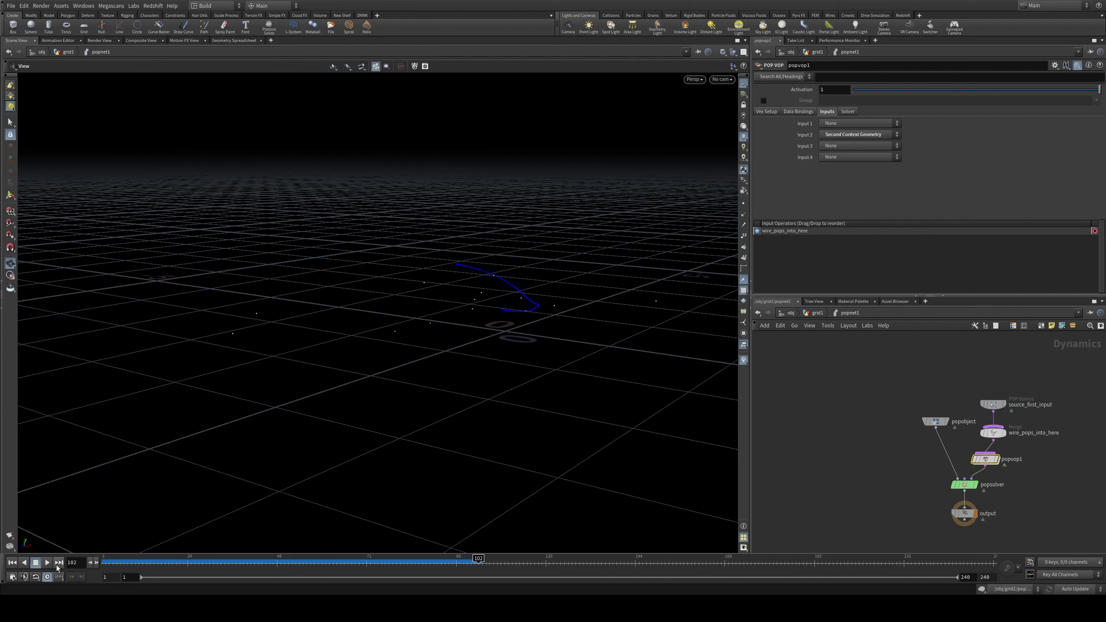
{"action": "key", "text": "Up"}
{"action": "left_click_drag", "start_coordinate": [392, 349], "coordinate": [536, 384]}
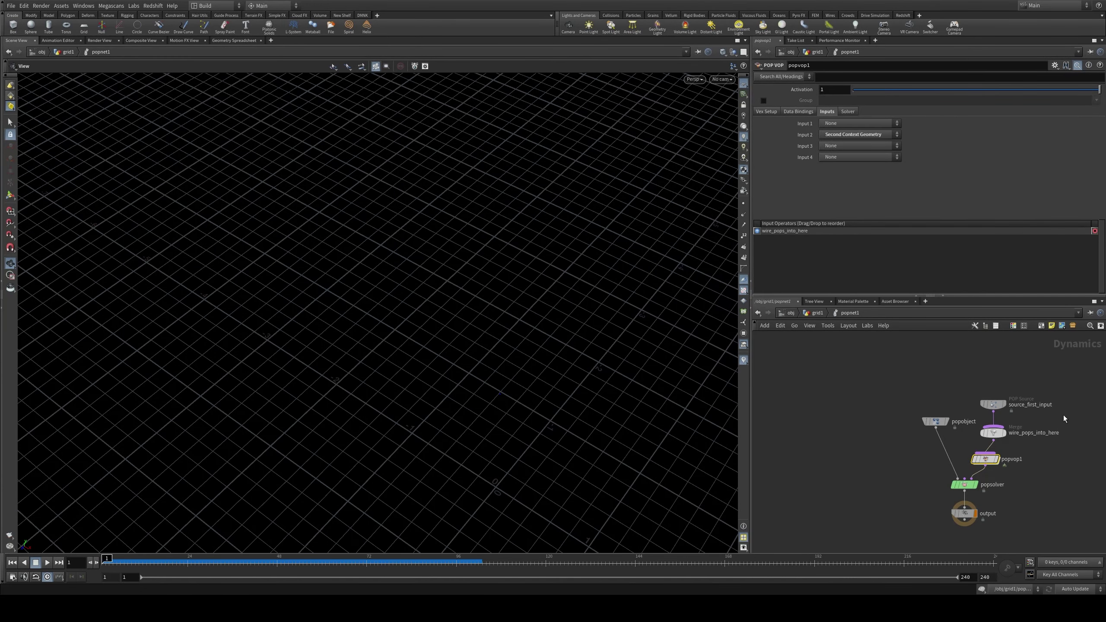
{"action": "middle_click_drag", "start_coordinate": [1062, 415], "coordinate": [938, 408]}
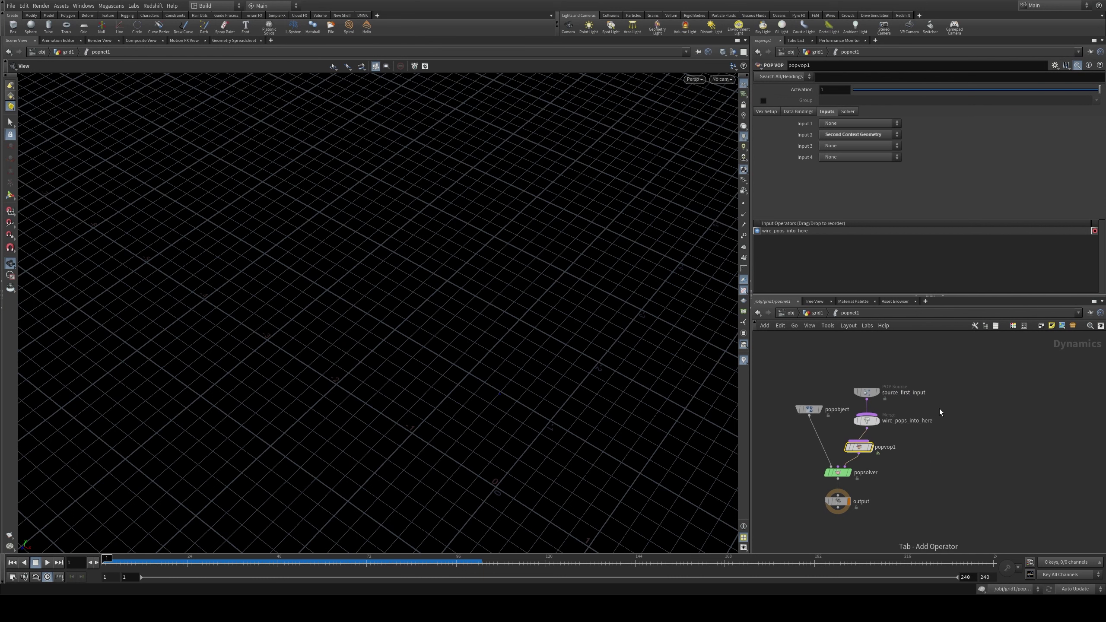
Step: Add a POP Replicate node, popreplicate1, beside the merge
{"action": "key", "text": "Tab"}
{"action": "type", "text": "replicate"}
{"action": "key", "text": "Return"}
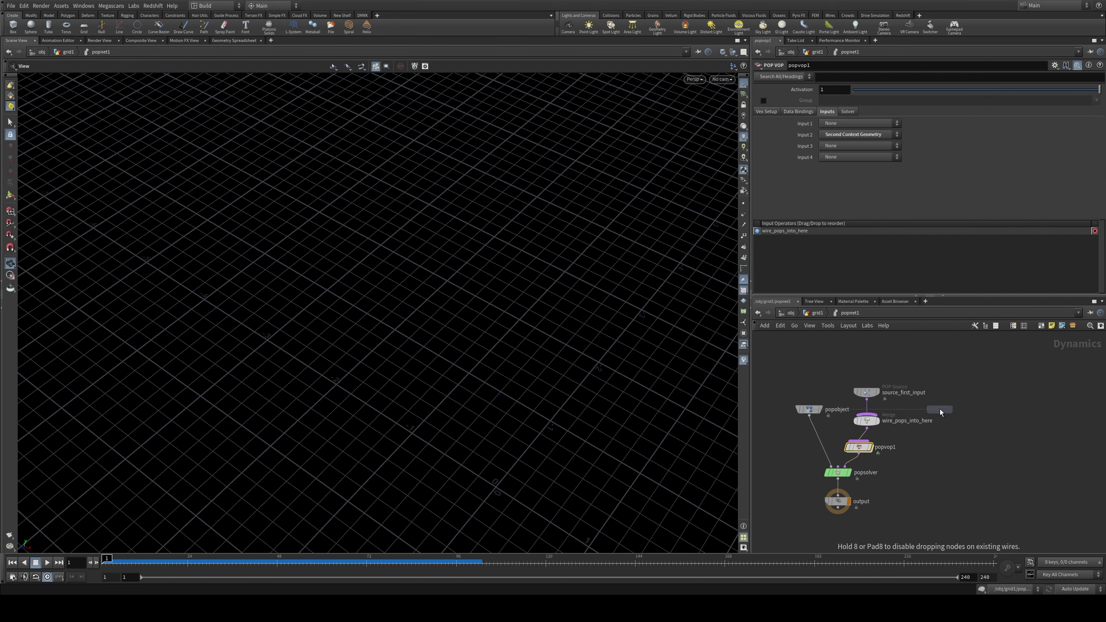
{"action": "left_click", "coordinate": [939, 409]}
{"action": "left_click_drag", "start_coordinate": [940, 409], "coordinate": [940, 420]}
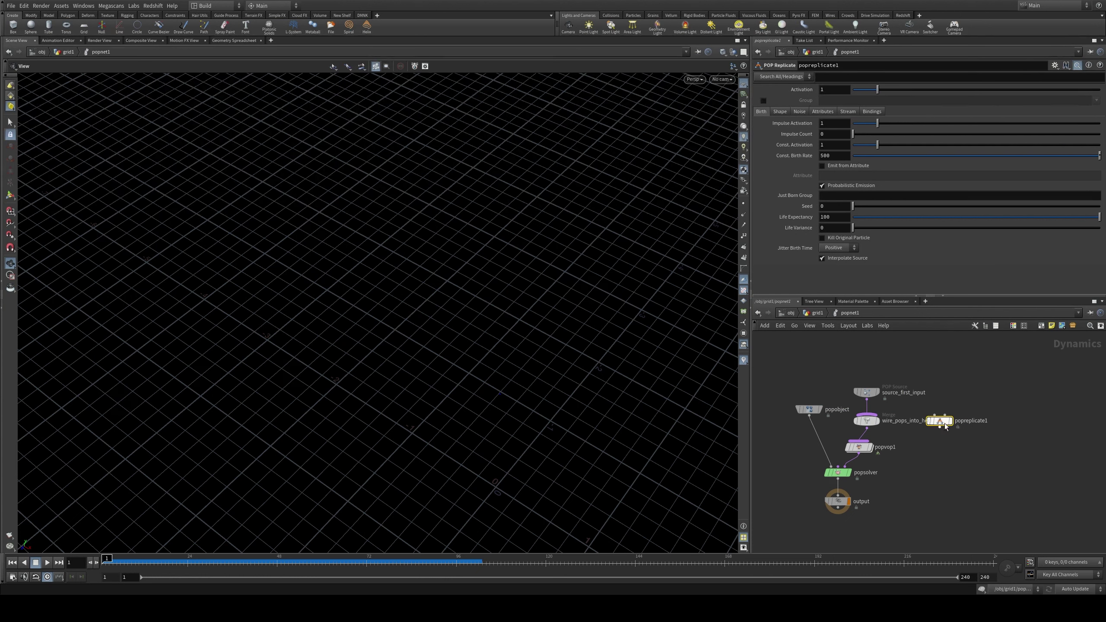
{"action": "mouse_move", "coordinate": [943, 424]}
{"action": "left_click_drag", "start_coordinate": [849, 378], "coordinate": [881, 460]}
{"action": "left_click_drag", "start_coordinate": [845, 377], "coordinate": [899, 463]}
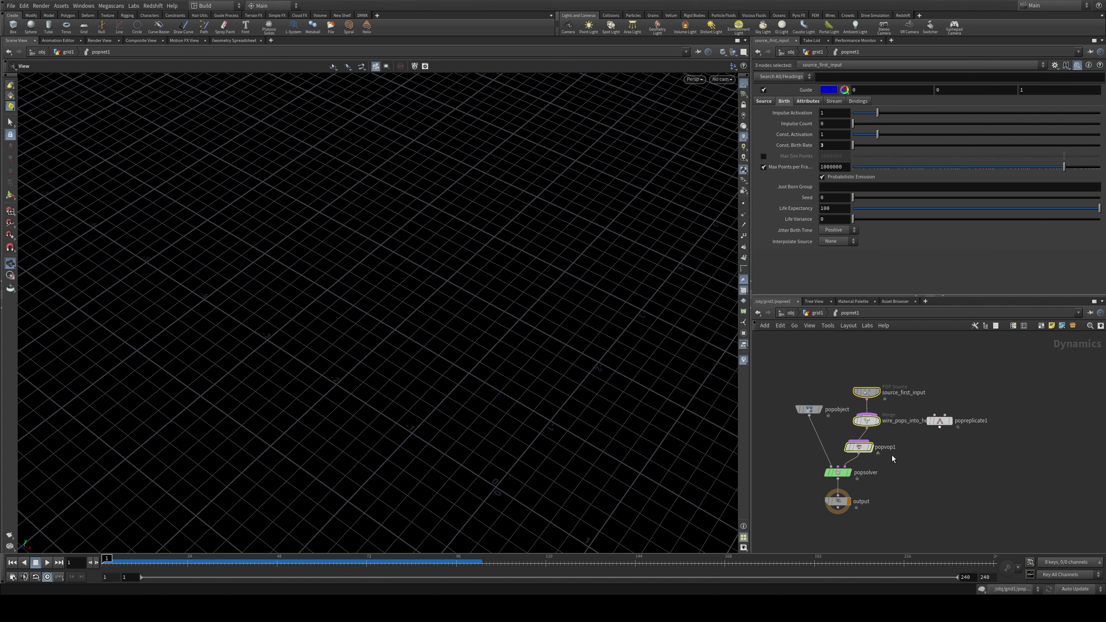
{"action": "left_click", "coordinate": [940, 422]}
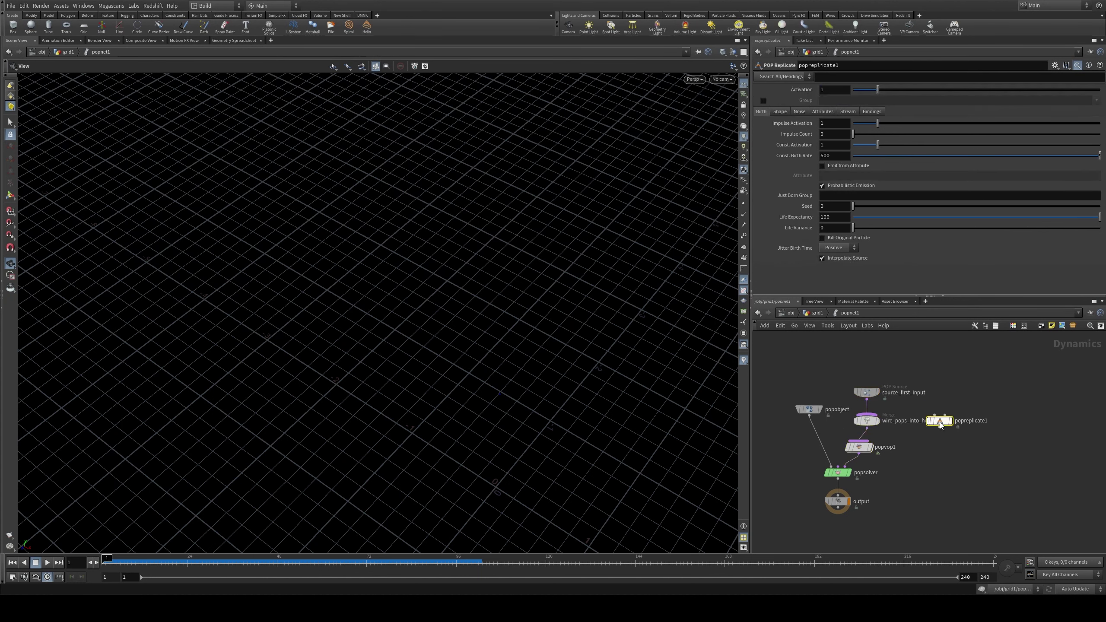
{"action": "left_click", "coordinate": [763, 101]}
{"action": "left_click", "coordinate": [840, 101]}
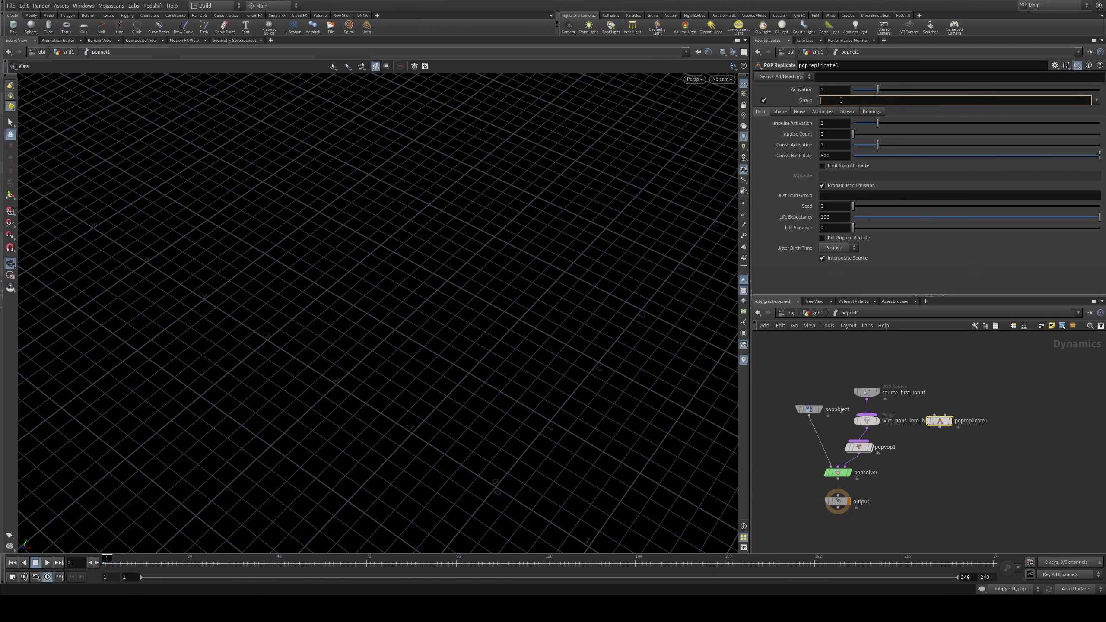
{"action": "type", "text": "@dead==1"}
{"action": "key", "text": "Return"}
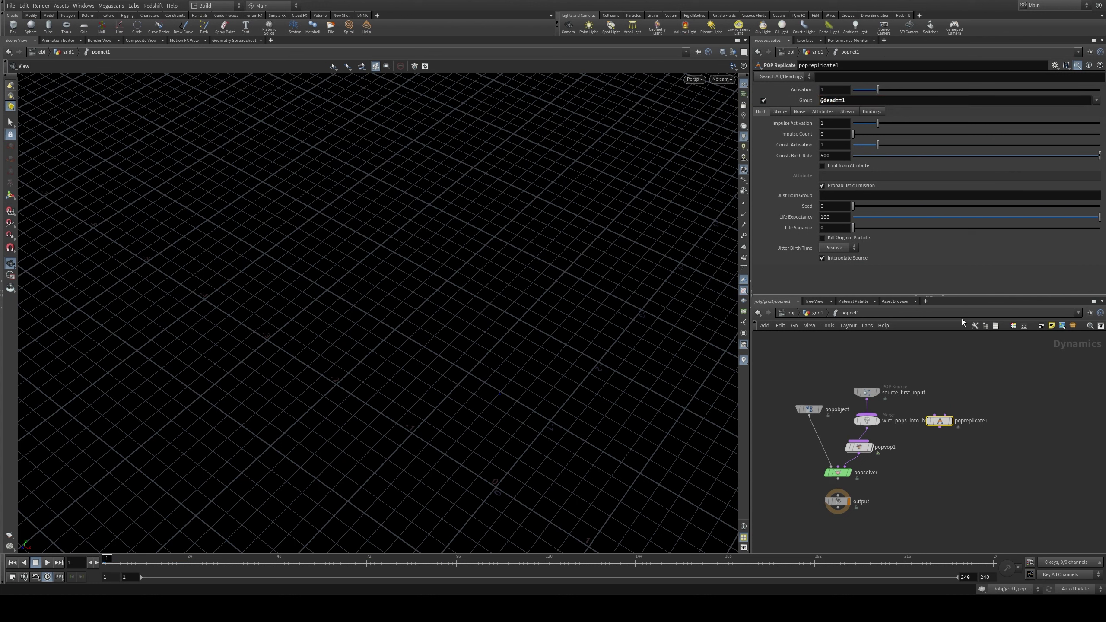
Step: Set the POP Source life expectancy to 1.1 with life variance 0.079
{"action": "left_click", "coordinate": [867, 392]}
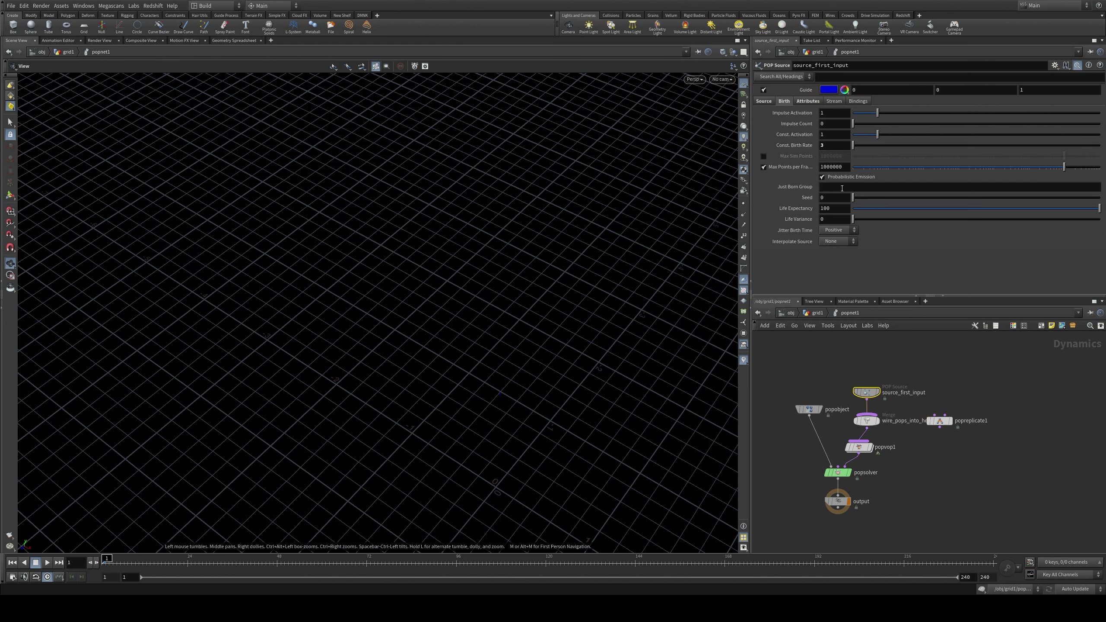
{"action": "left_click_drag", "start_coordinate": [878, 209], "coordinate": [876, 209]}
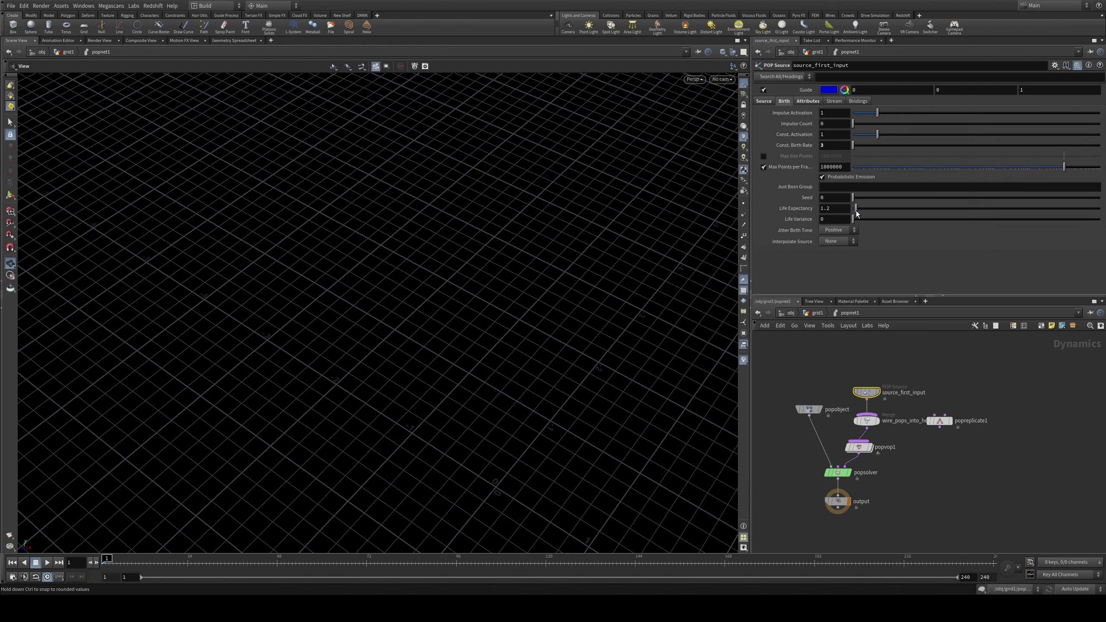
{"action": "left_click_drag", "start_coordinate": [855, 211], "coordinate": [857, 217]}
{"action": "left_click", "coordinate": [831, 209]}
{"action": "type", "text": "1.1"}
{"action": "key", "text": "Return"}
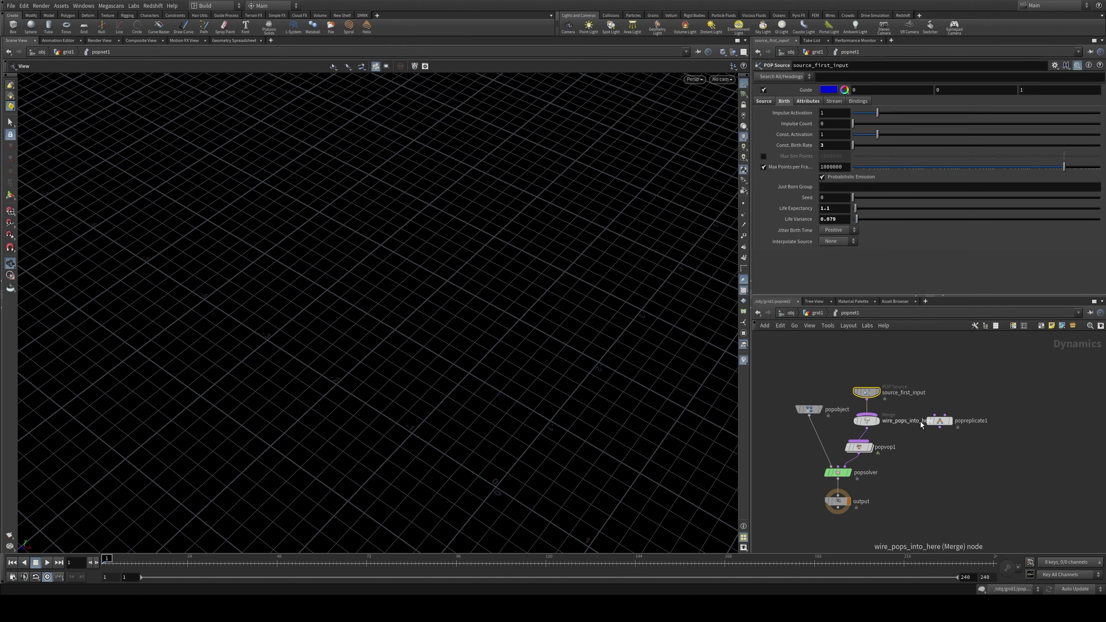
{"action": "left_click_drag", "start_coordinate": [939, 421], "coordinate": [925, 413]}
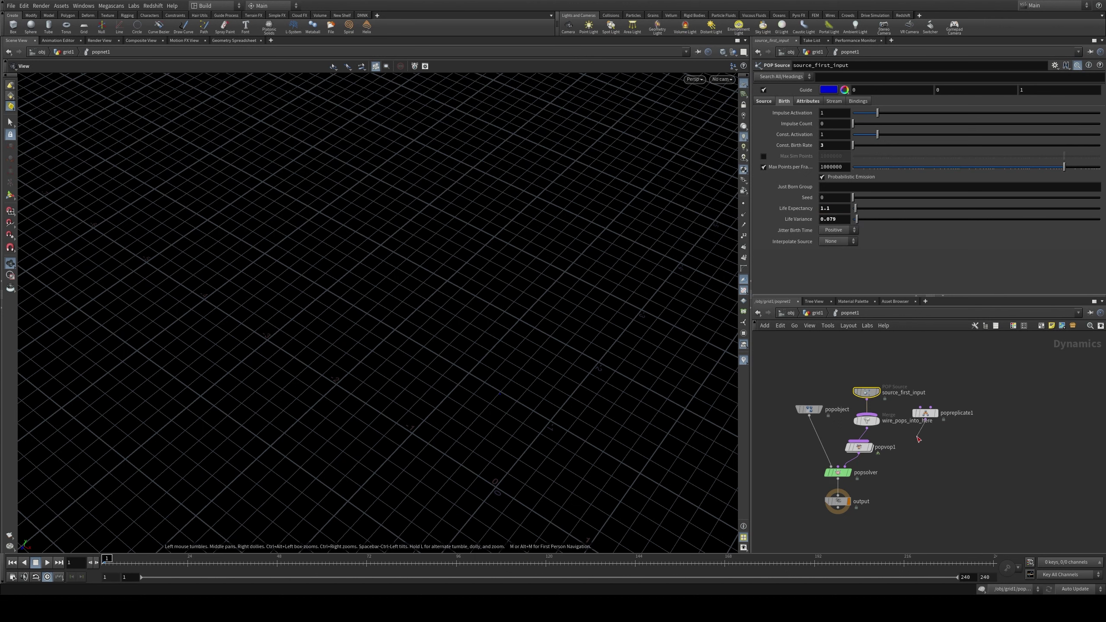
Step: Connect popreplicate1 into the wire_pops_into_here merge and preview the simulation
{"action": "left_click", "coordinate": [924, 418]}
{"action": "left_click", "coordinate": [868, 416]}
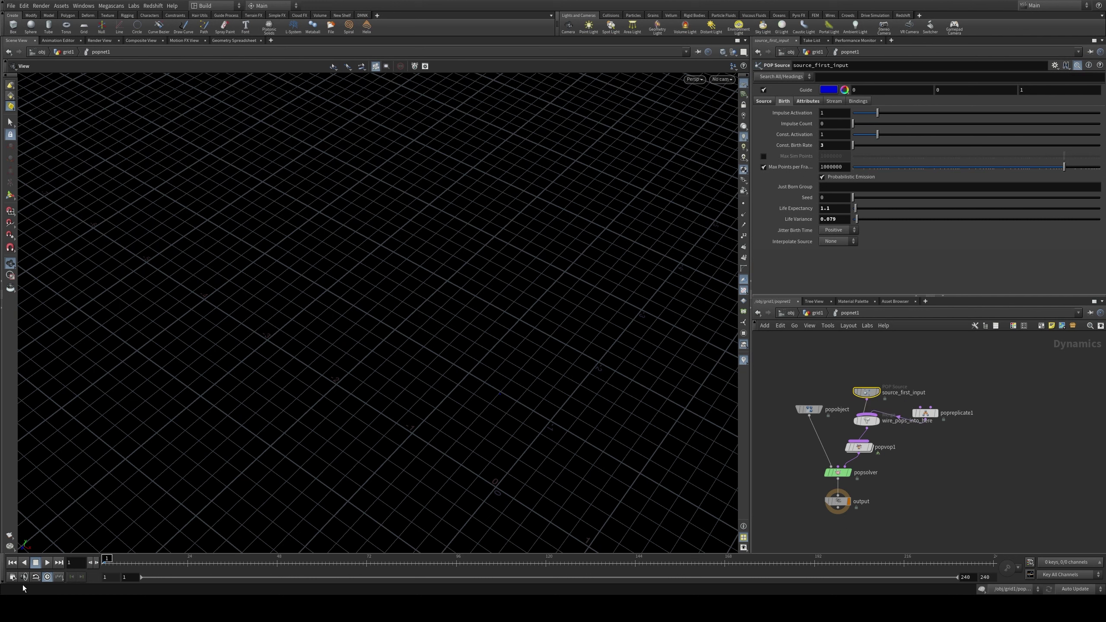
{"action": "left_click", "coordinate": [46, 562]}
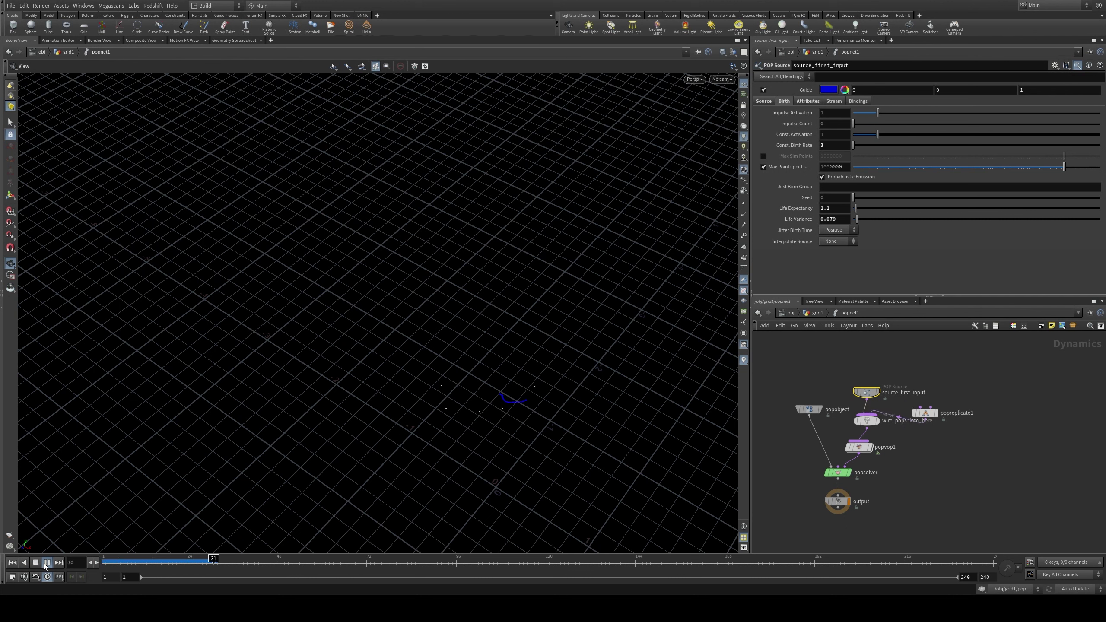
{"action": "left_click", "coordinate": [47, 562]}
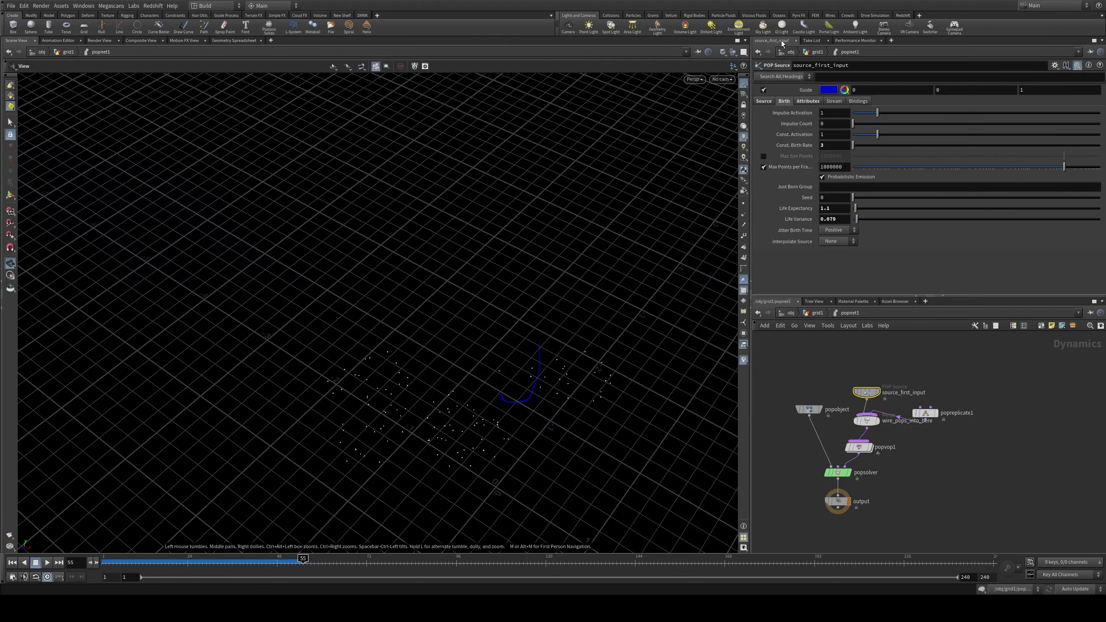
Step: Set popreplicate1's Shape to Point and Initial Velocity to Set initial velocity
{"action": "left_click", "coordinate": [924, 409]}
{"action": "left_click", "coordinate": [781, 109]}
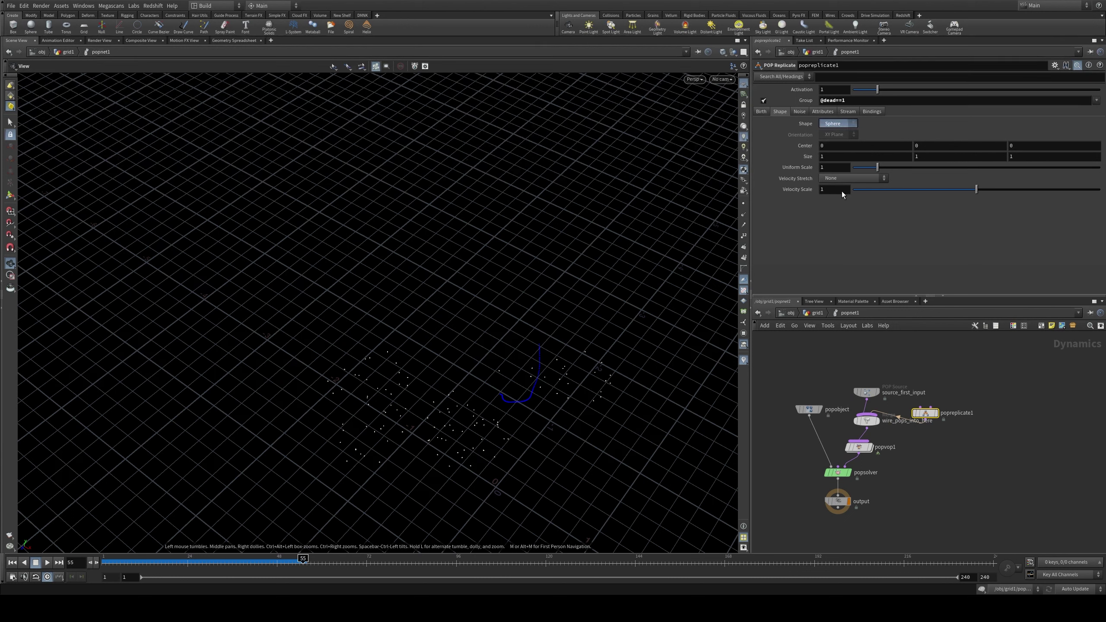
{"action": "key", "text": "ctrl+z"}
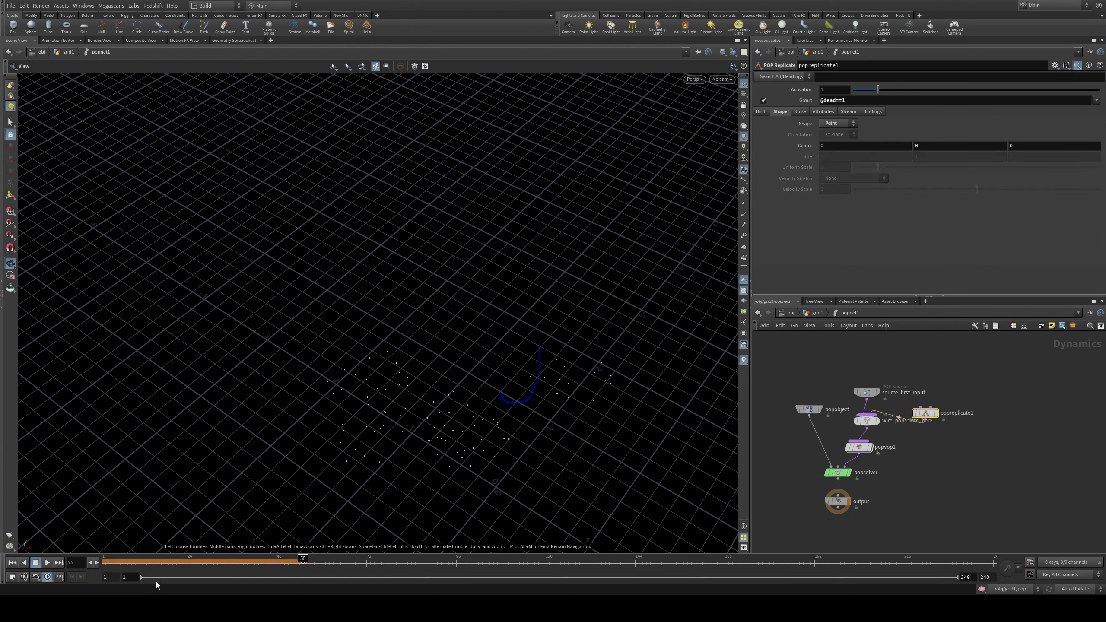
{"action": "key", "text": "ctrl+Up"}
{"action": "left_click", "coordinate": [850, 112]}
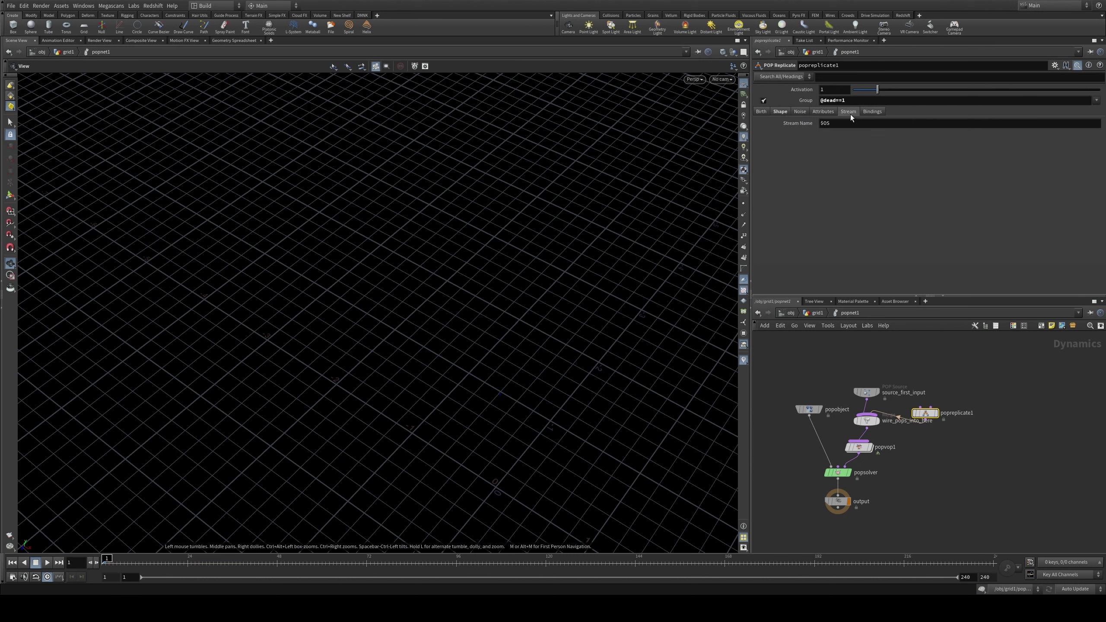
{"action": "left_click", "coordinate": [818, 112]}
{"action": "left_click", "coordinate": [826, 135]}
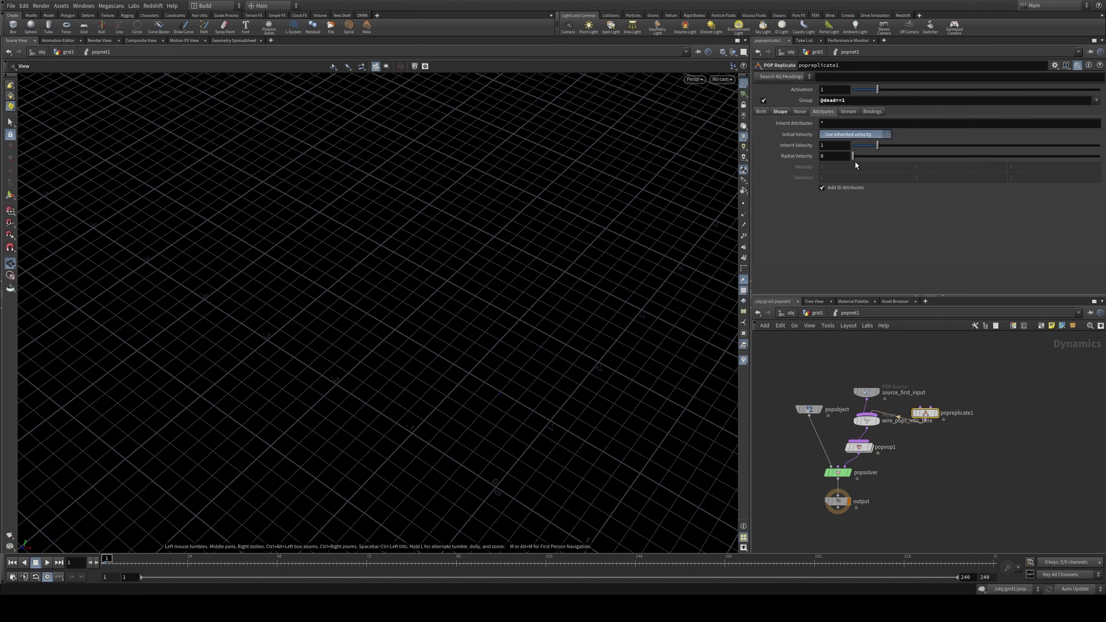
{"action": "left_click", "coordinate": [845, 161]}
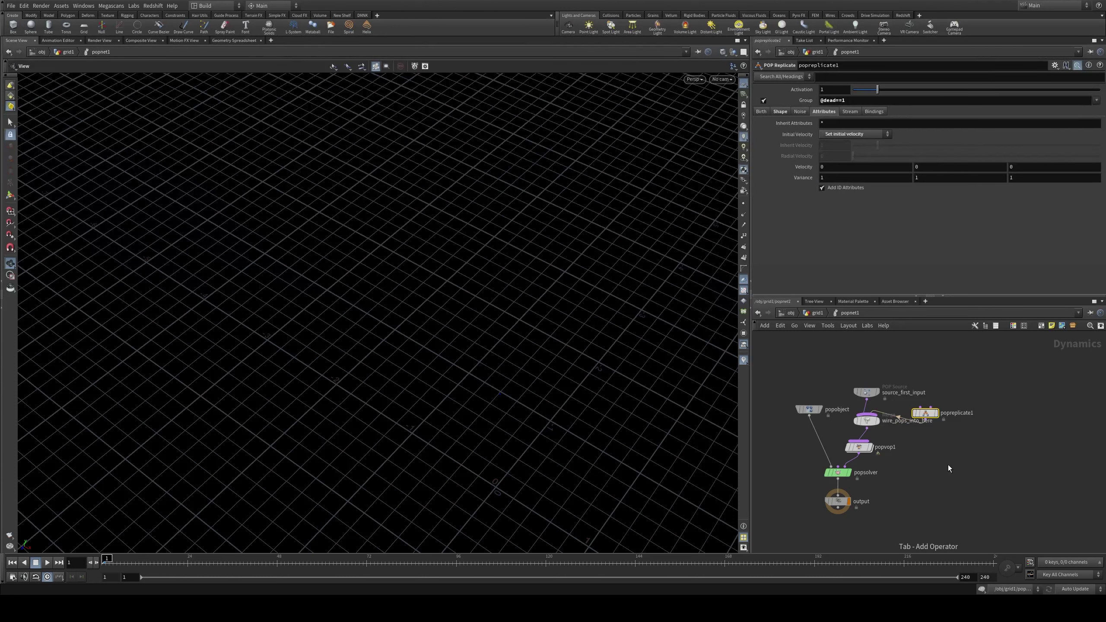
Step: Create a POP Force node for the particle network
{"action": "key", "text": "Tab"}
{"action": "key", "text": "Return"}
{"action": "left_click", "coordinate": [867, 387]}
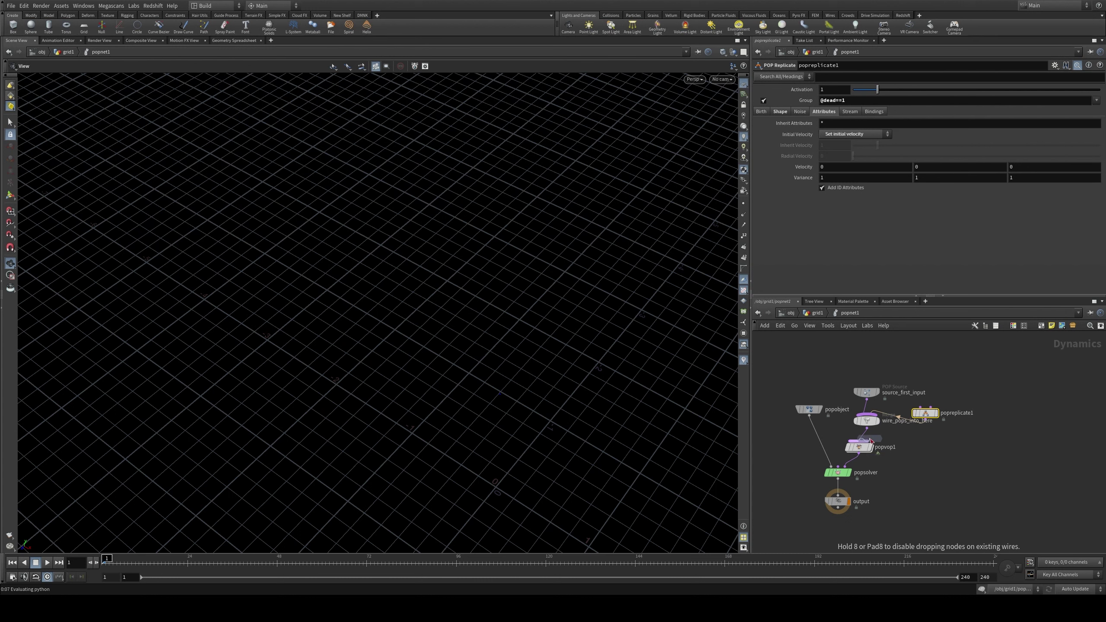
Step: Insert a POP Force above popvop1 with noise amplitude 0.74 and roughness 0.736
{"action": "left_click", "coordinate": [862, 434]}
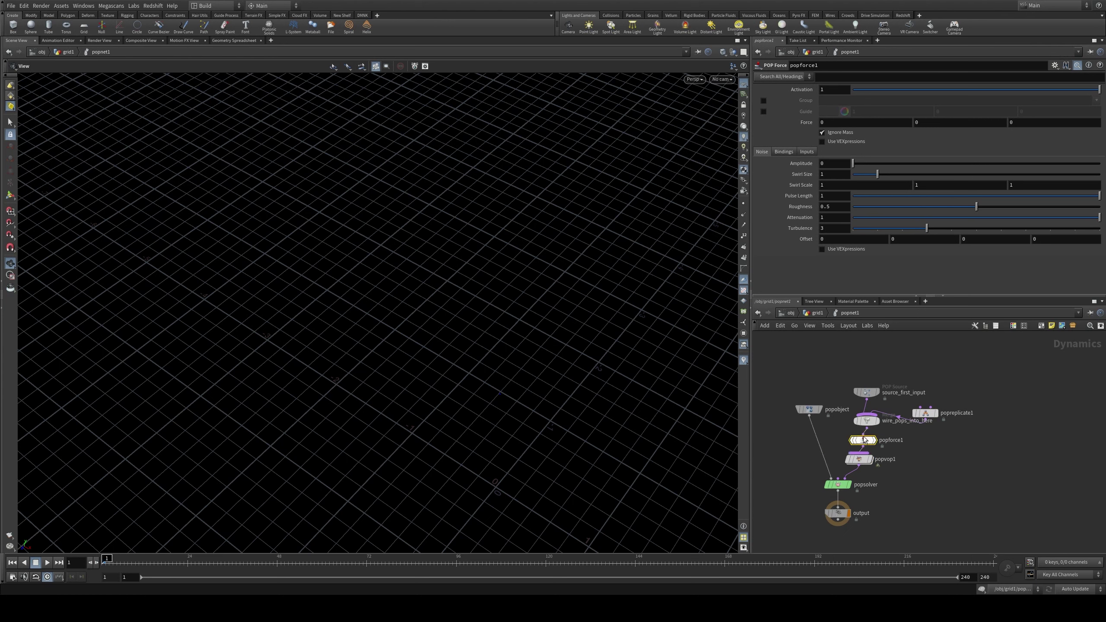
{"action": "left_click_drag", "start_coordinate": [852, 169], "coordinate": [872, 168]}
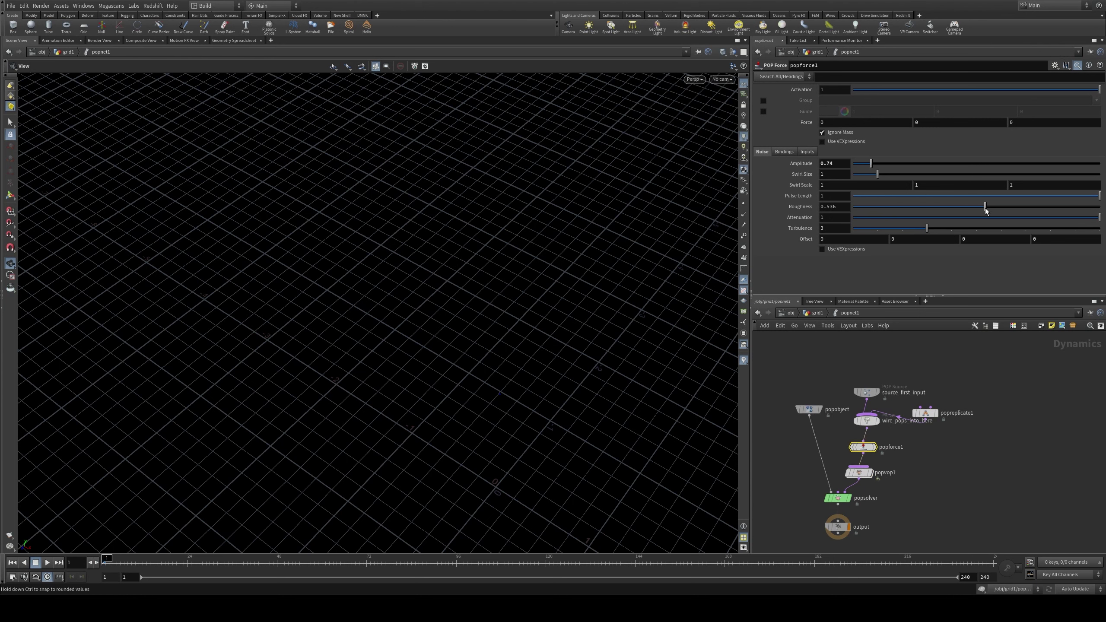
{"action": "left_click_drag", "start_coordinate": [1031, 209], "coordinate": [1034, 208]}
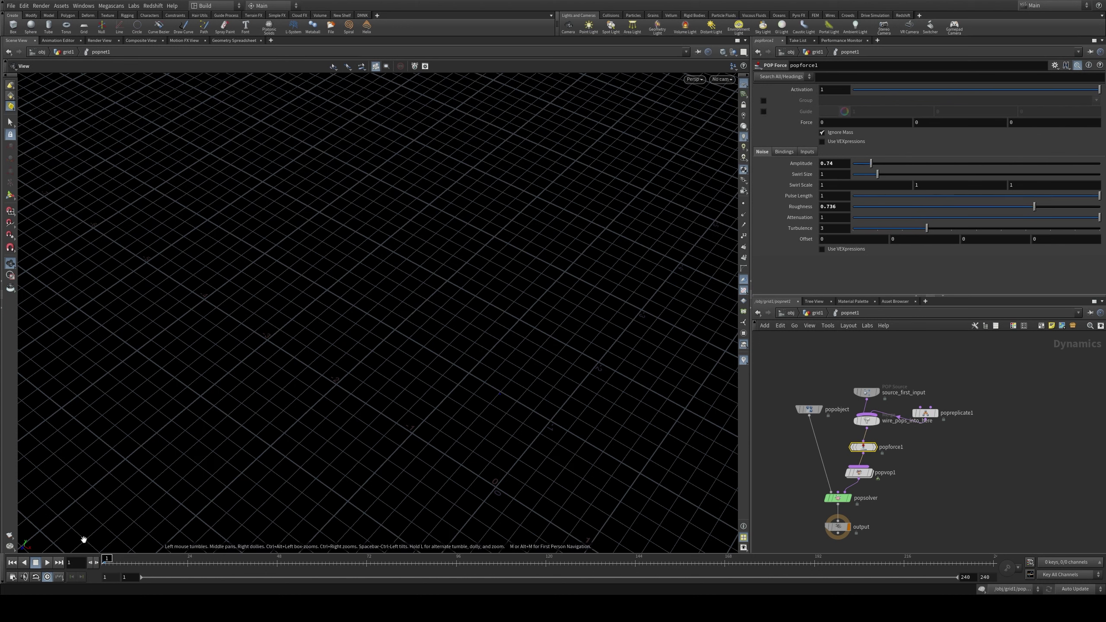
{"action": "left_click", "coordinate": [48, 562]}
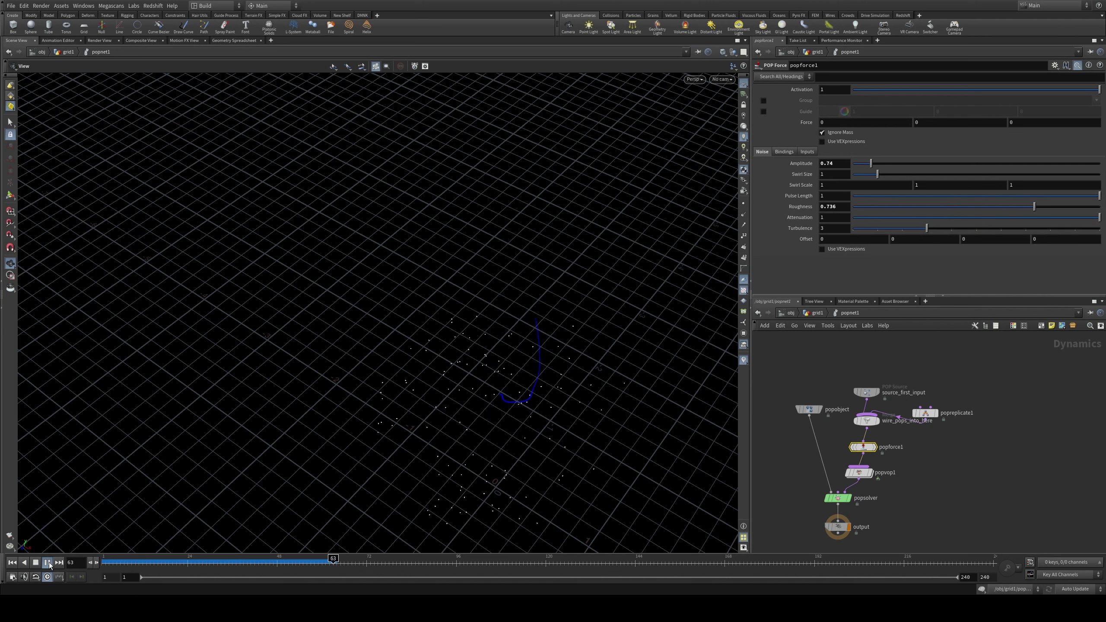
{"action": "left_click", "coordinate": [49, 562]}
Step: Set popreplicate1's Const. Activation to 0 and Impulse Count to 4
{"action": "left_click", "coordinate": [924, 413]}
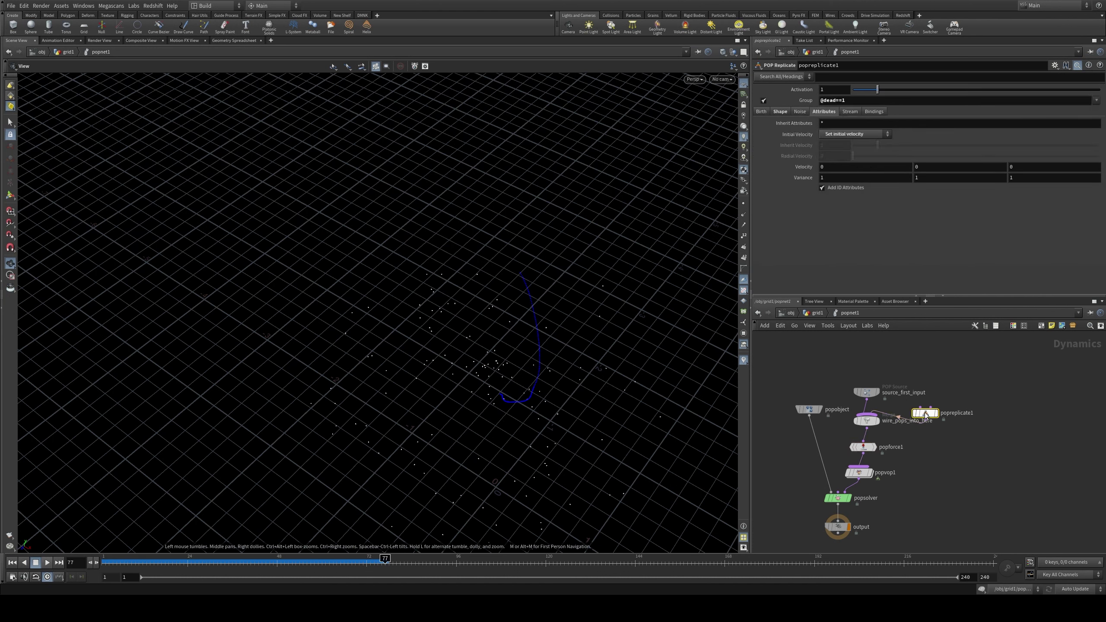
{"action": "left_click", "coordinate": [781, 111]}
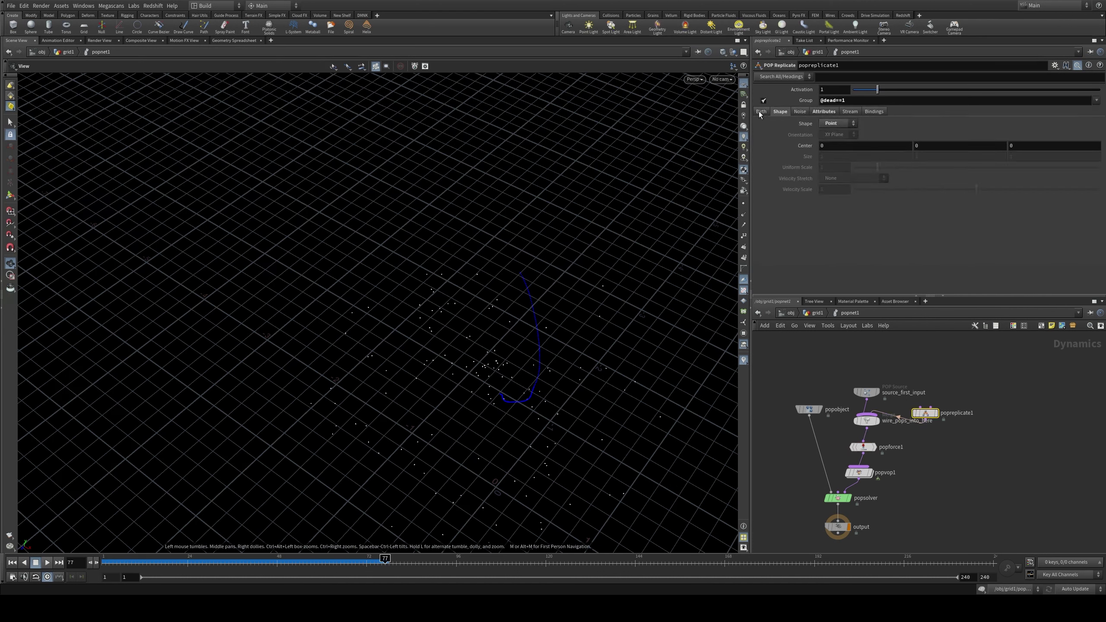
{"action": "double_click", "coordinate": [822, 151]}
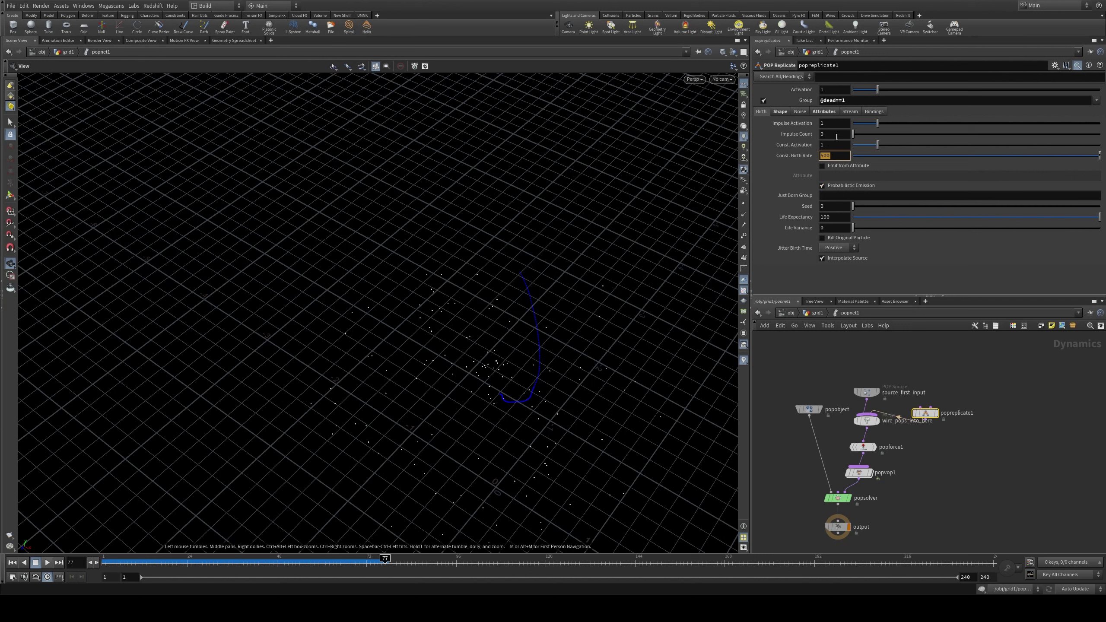
{"action": "double_click", "coordinate": [835, 142]}
{"action": "type", "text": "0"}
{"action": "double_click", "coordinate": [845, 135]}
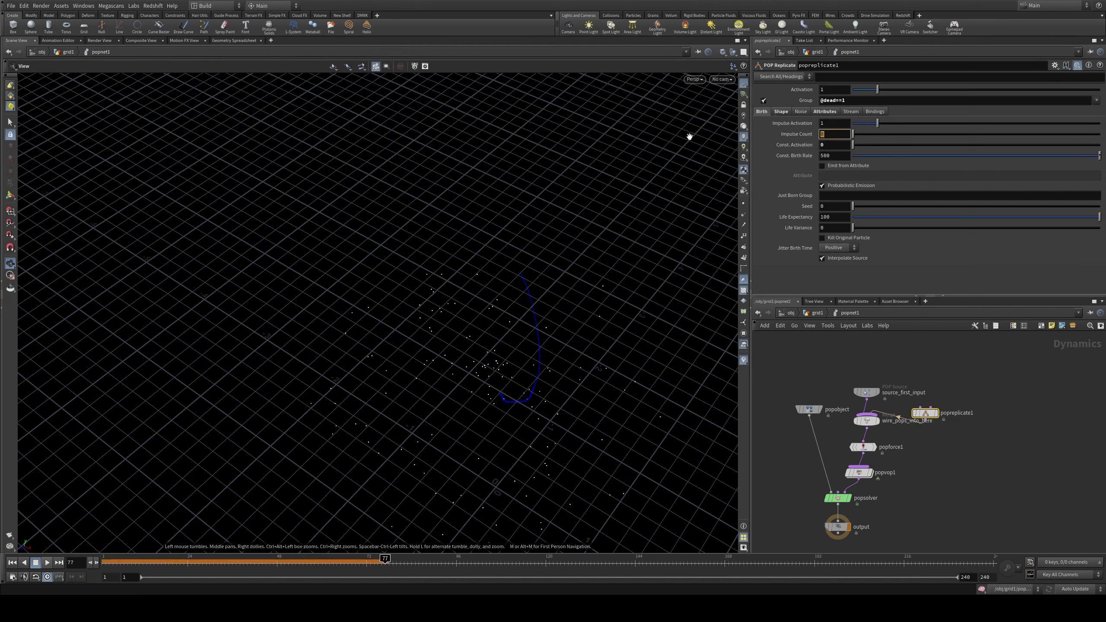
{"action": "type", "text": "4"}
{"action": "key", "text": "Return"}
Step: Replay the simulation from the first frame, then return to grid1
{"action": "left_click", "coordinate": [105, 566]}
{"action": "left_click", "coordinate": [47, 562]}
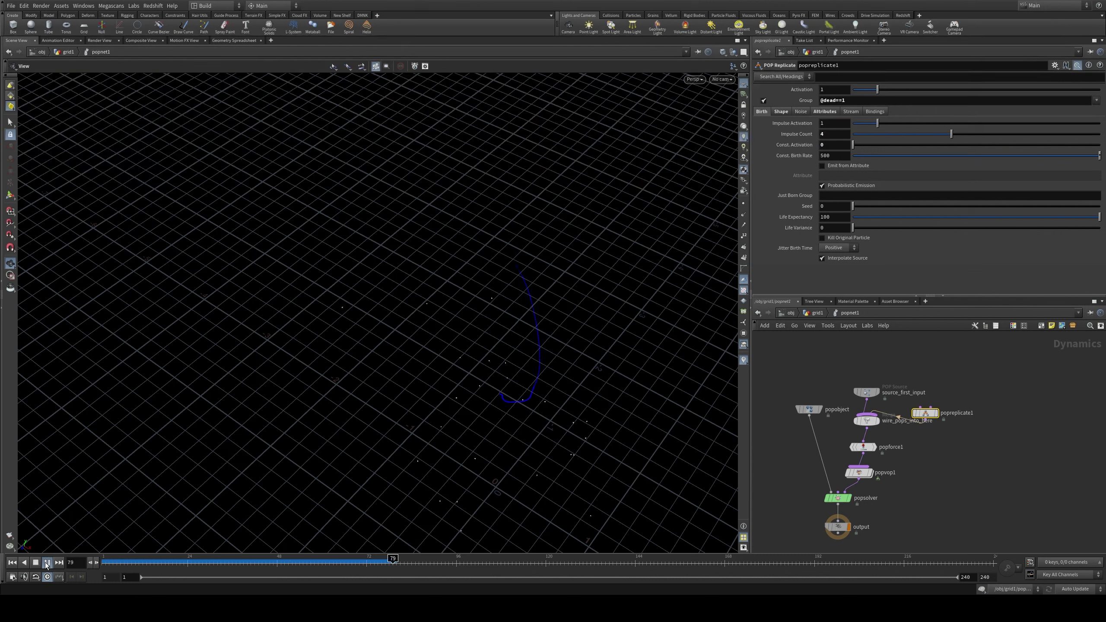
{"action": "left_click", "coordinate": [817, 313]}
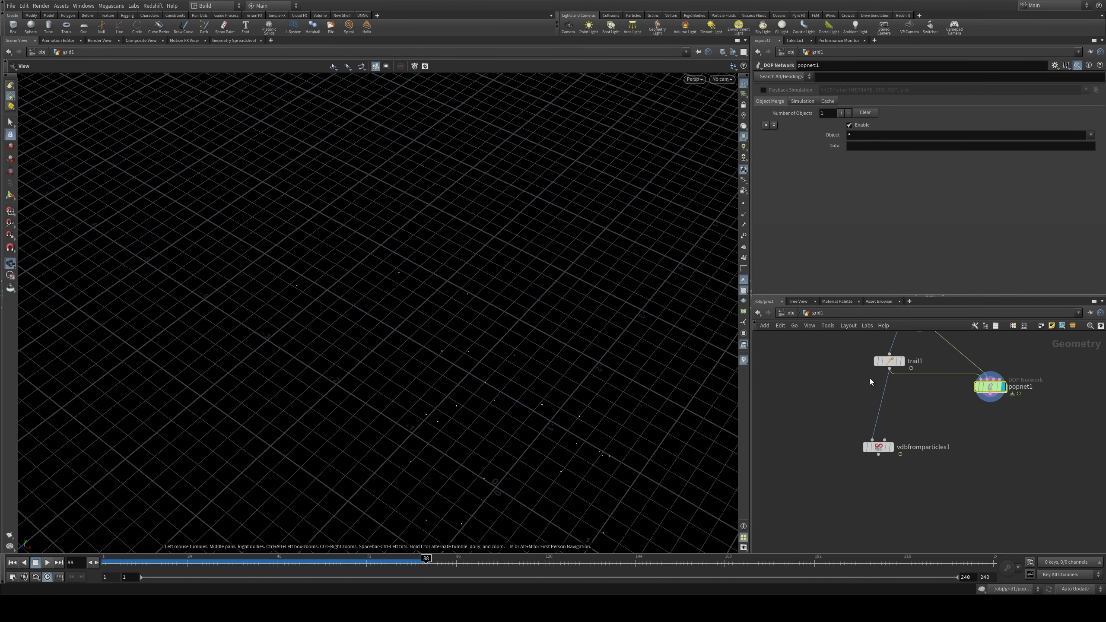
Step: Append a Trail node, trail2, below popnet1's output
{"action": "left_click", "coordinate": [990, 402]}
{"action": "key", "text": "Tab"}
{"action": "type", "text": "trail"}
{"action": "key", "text": "Return"}
{"action": "left_click", "coordinate": [1002, 425]}
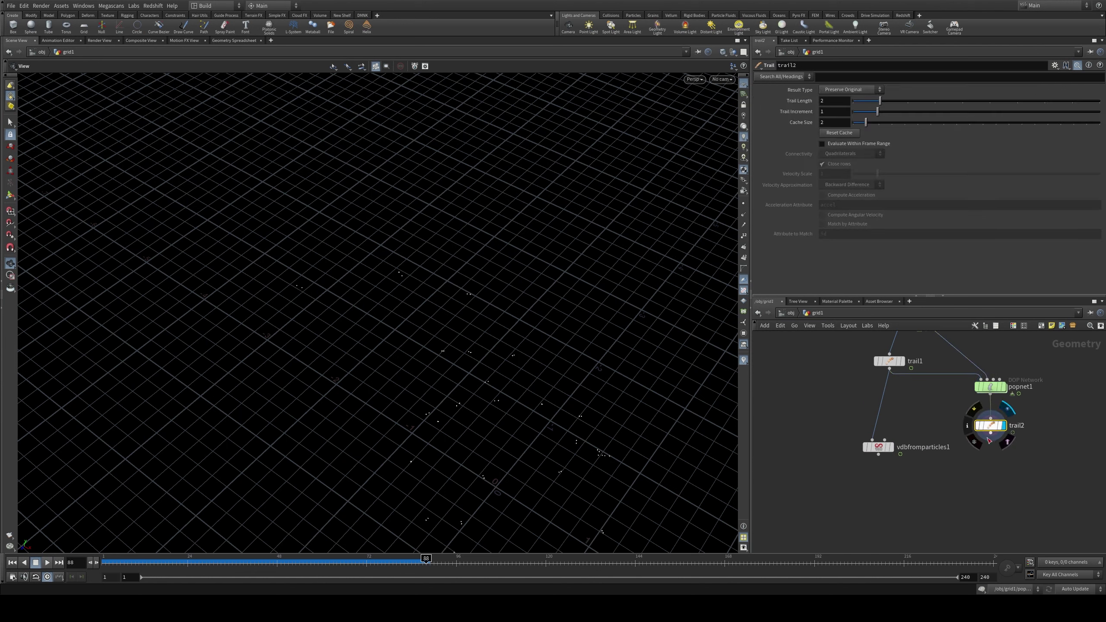
{"action": "left_click_drag", "start_coordinate": [166, 559], "coordinate": [273, 559]}
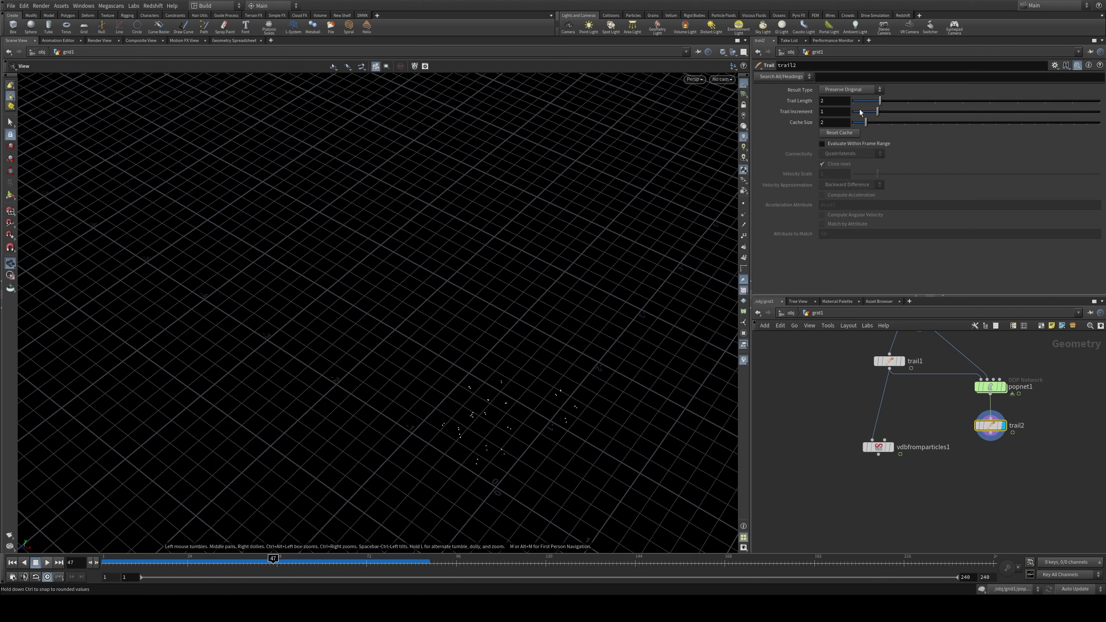
Step: Set trail2's Trail Length to 2000, restoring the accidentally deleted node, and display it
{"action": "left_click", "coordinate": [837, 101]}
{"action": "type", "text": "2000"}
{"action": "key", "text": "Return"}
{"action": "key", "text": "Delete"}
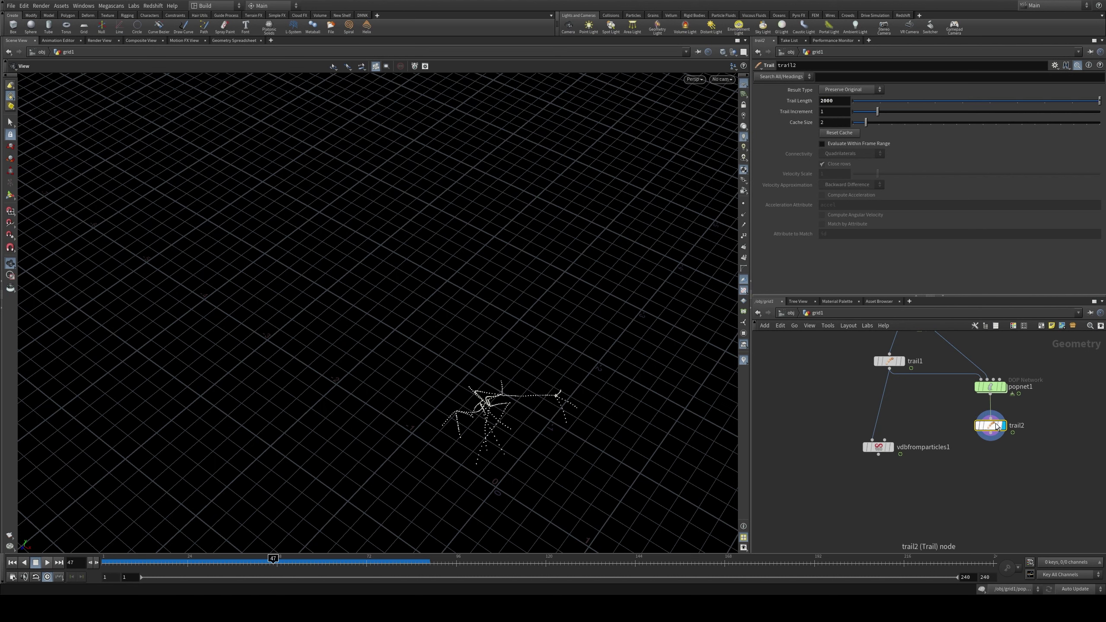
{"action": "key", "text": "ctrl+z"}
{"action": "left_click", "coordinate": [1007, 437]}
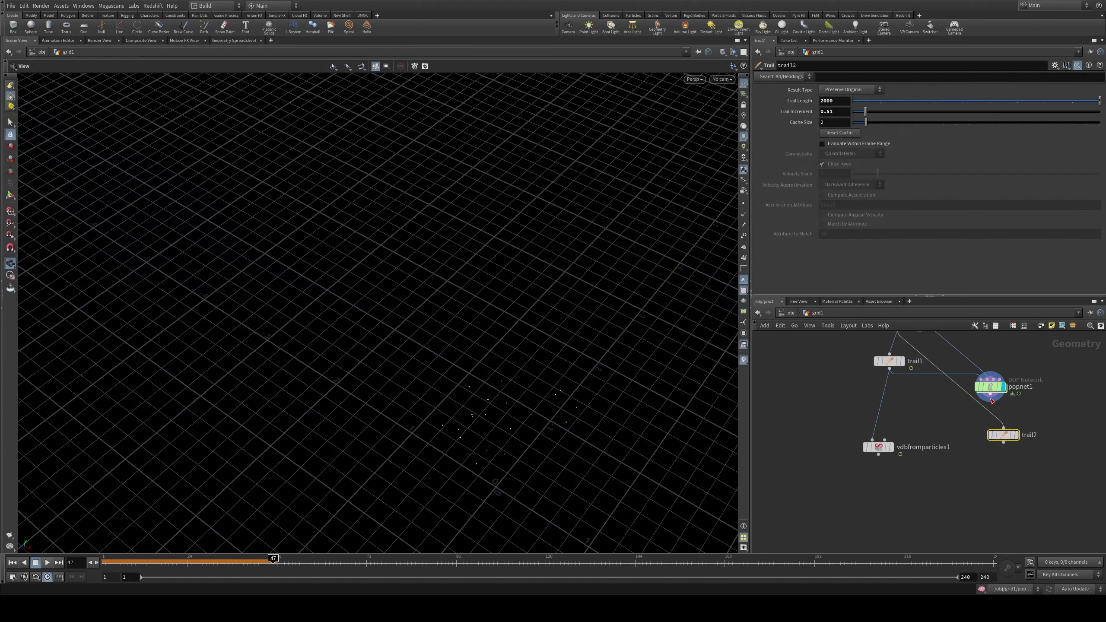
{"action": "left_click", "coordinate": [999, 430]}
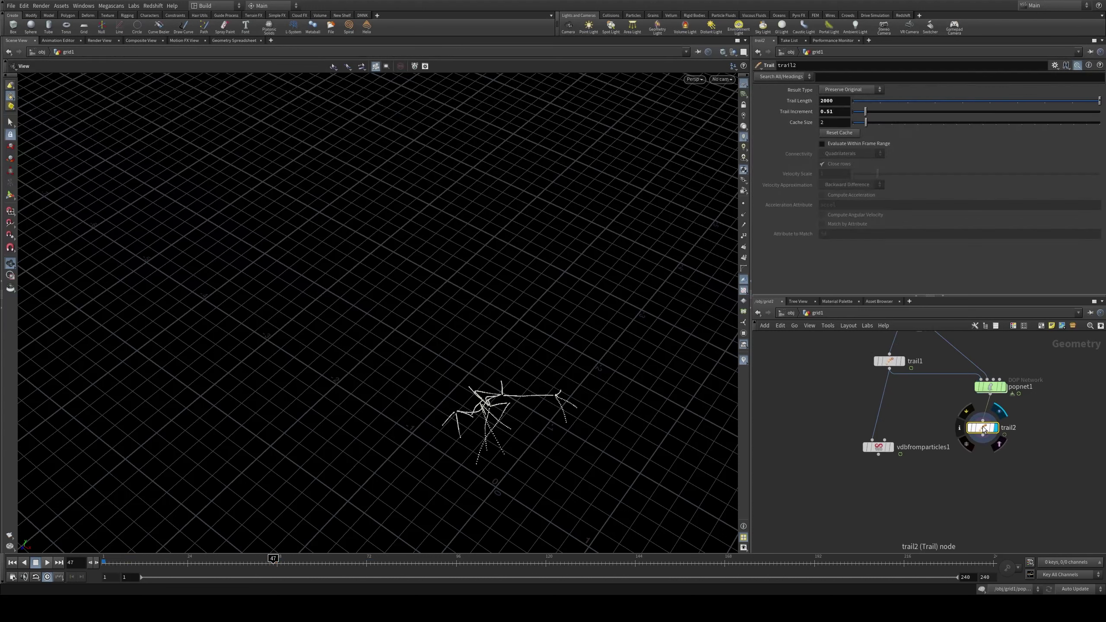
Step: Preview the growing trails across frames, then duplicate vdbfromparticles1 as a second VDB node
{"action": "left_click", "coordinate": [303, 562]}
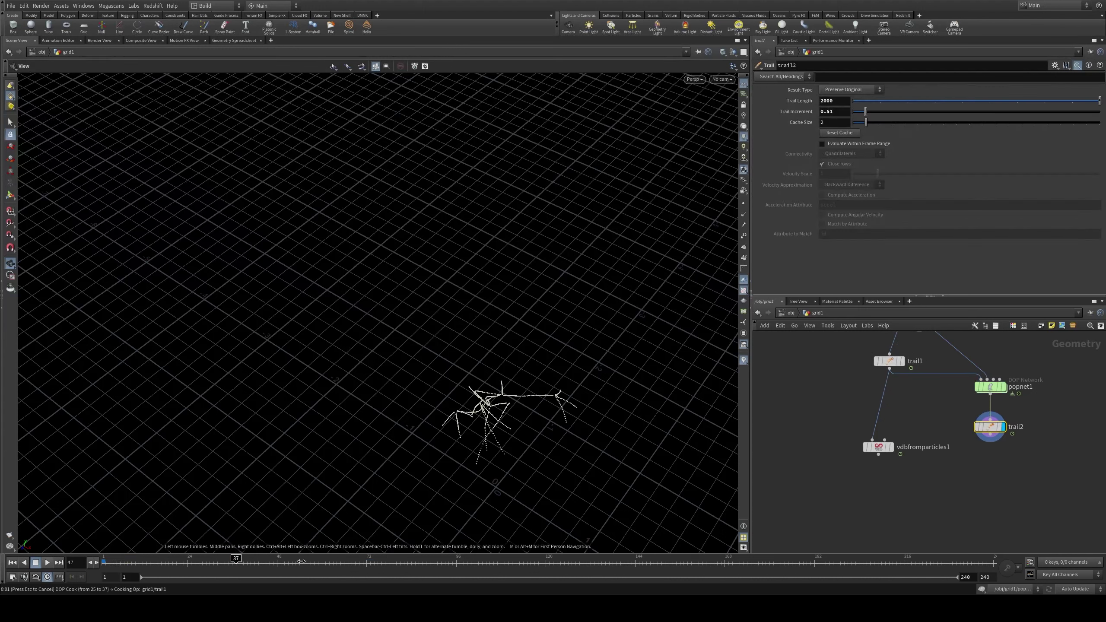
{"action": "left_click", "coordinate": [190, 564]}
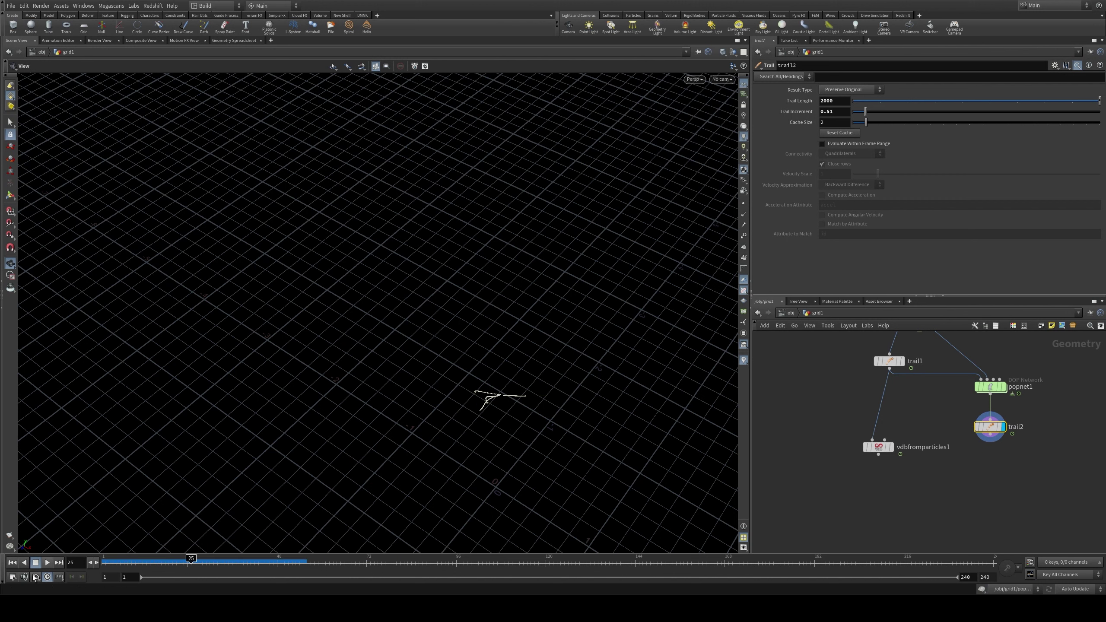
{"action": "left_click", "coordinate": [47, 562]}
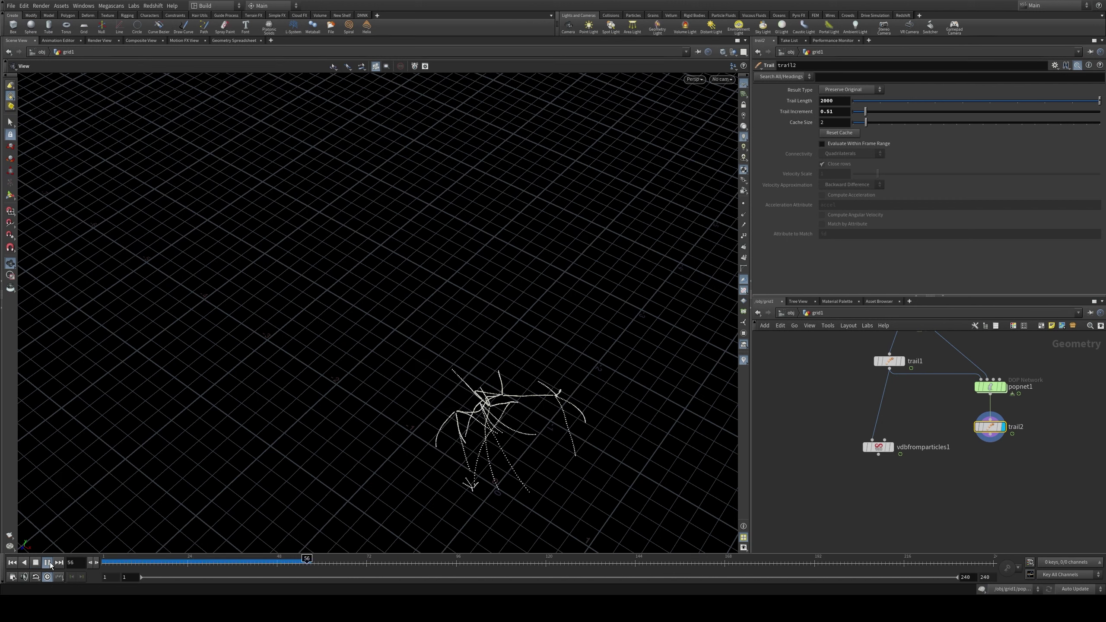
{"action": "left_click", "coordinate": [52, 562]}
{"action": "left_click", "coordinate": [143, 562]}
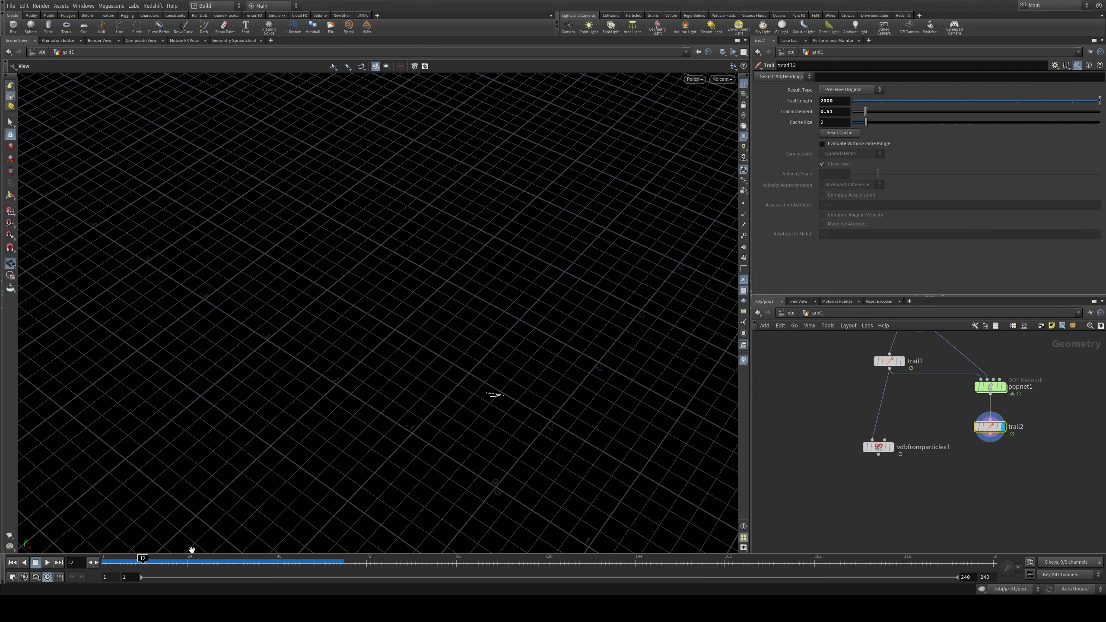
{"action": "middle_click_drag", "start_coordinate": [936, 489], "coordinate": [910, 479]}
{"action": "left_click_drag", "start_coordinate": [853, 436], "coordinate": [964, 421], "text": "alt"}
Step: Connect trail2 to vdbfromparticles2, display it, and set Voxel Size 0.003 and Point Radius Scale 0.042
{"action": "left_click", "coordinate": [977, 451]}
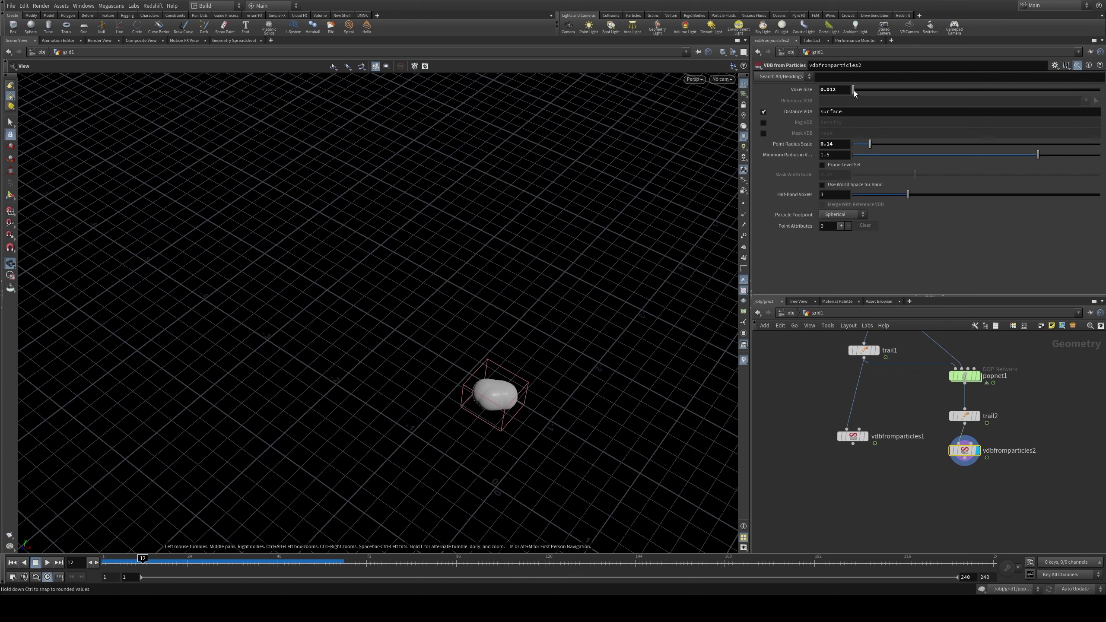
{"action": "left_click_drag", "start_coordinate": [843, 90], "coordinate": [829, 90]}
{"action": "type", "text": "03"}
{"action": "key", "text": "Return"}
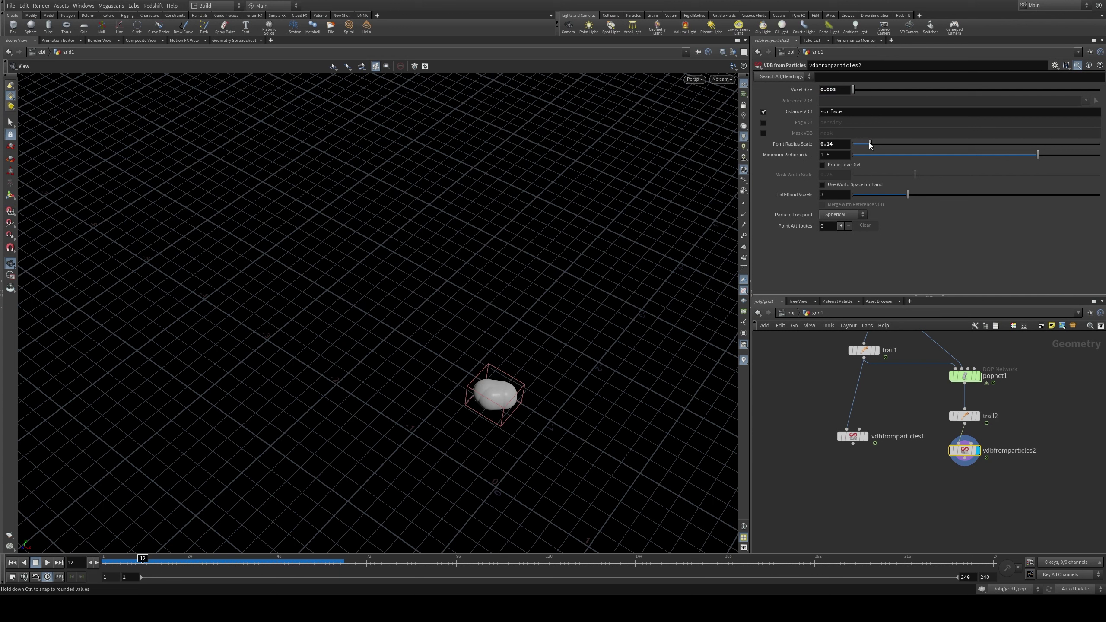
{"action": "left_click_drag", "start_coordinate": [869, 145], "coordinate": [857, 154]}
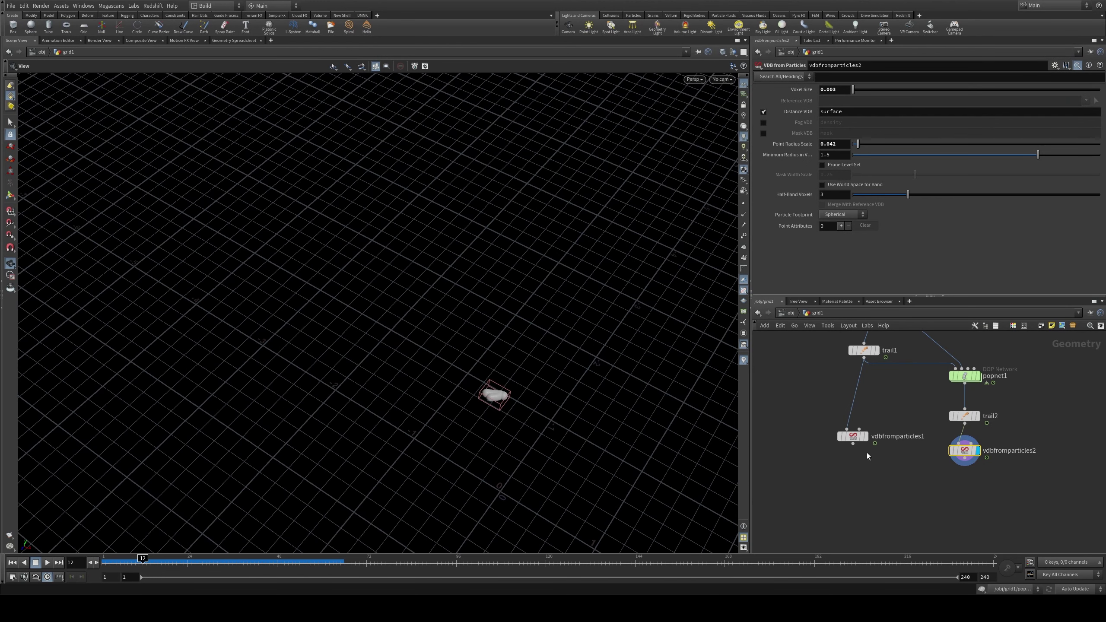
{"action": "middle_click_drag", "start_coordinate": [867, 456], "coordinate": [878, 421]}
{"action": "mouse_move", "coordinate": [872, 403]}
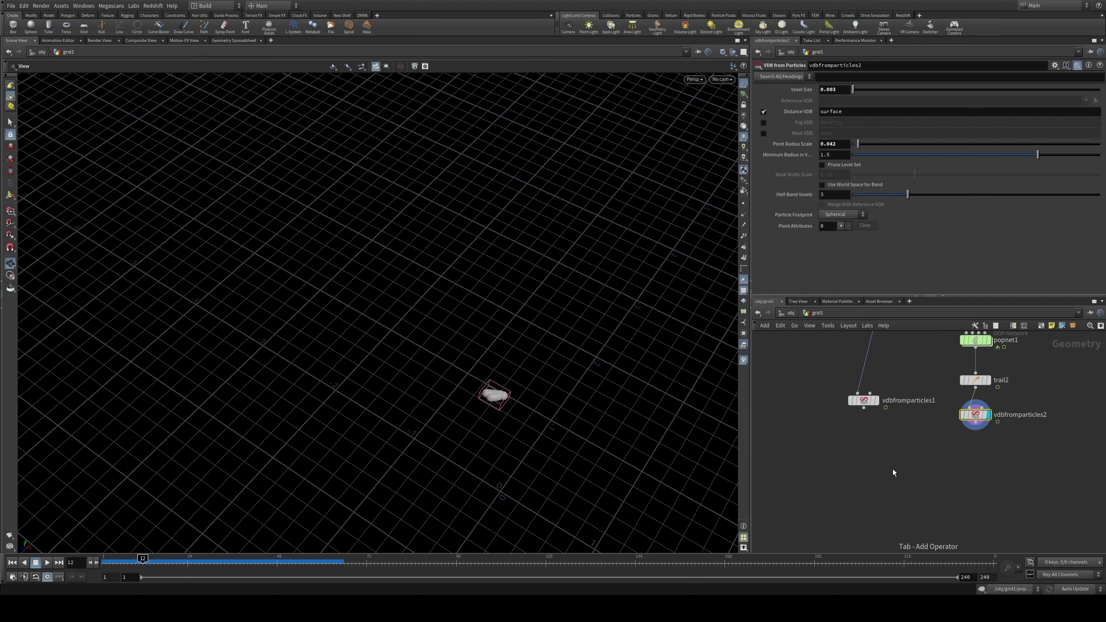
Step: Add a VDB Combine fed by both VDB-from-particles nodes, using the SDF Union operation
{"action": "key", "text": "Tab"}
{"action": "key", "text": "Return"}
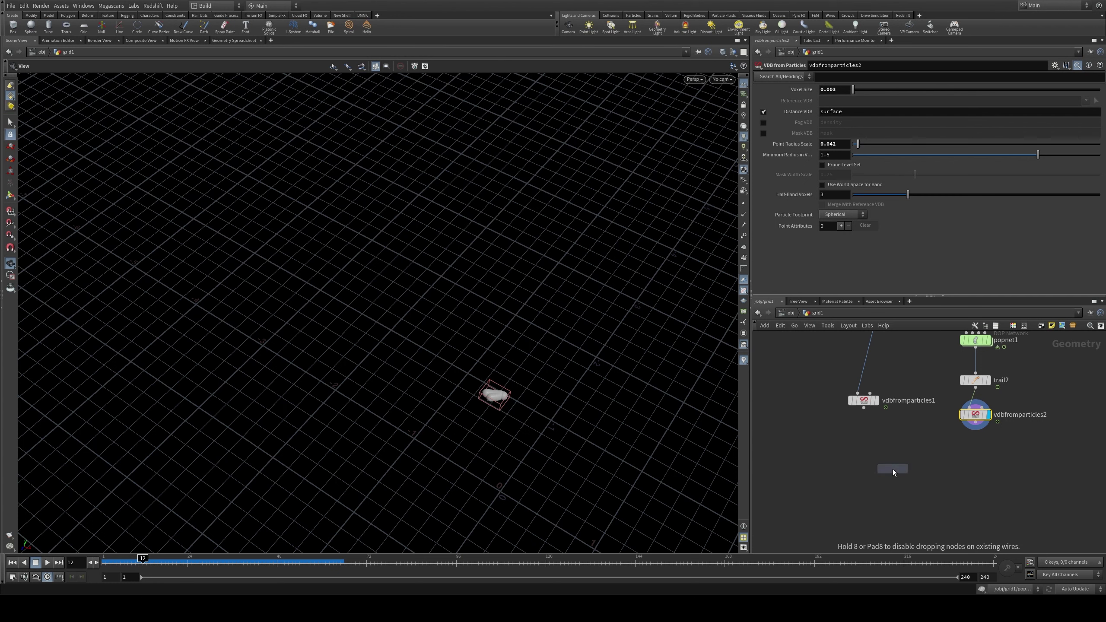
{"action": "left_click", "coordinate": [892, 472]}
{"action": "left_click_drag", "start_coordinate": [864, 407], "coordinate": [886, 462]}
{"action": "left_click_drag", "start_coordinate": [975, 429], "coordinate": [898, 461]}
{"action": "left_click", "coordinate": [905, 469]}
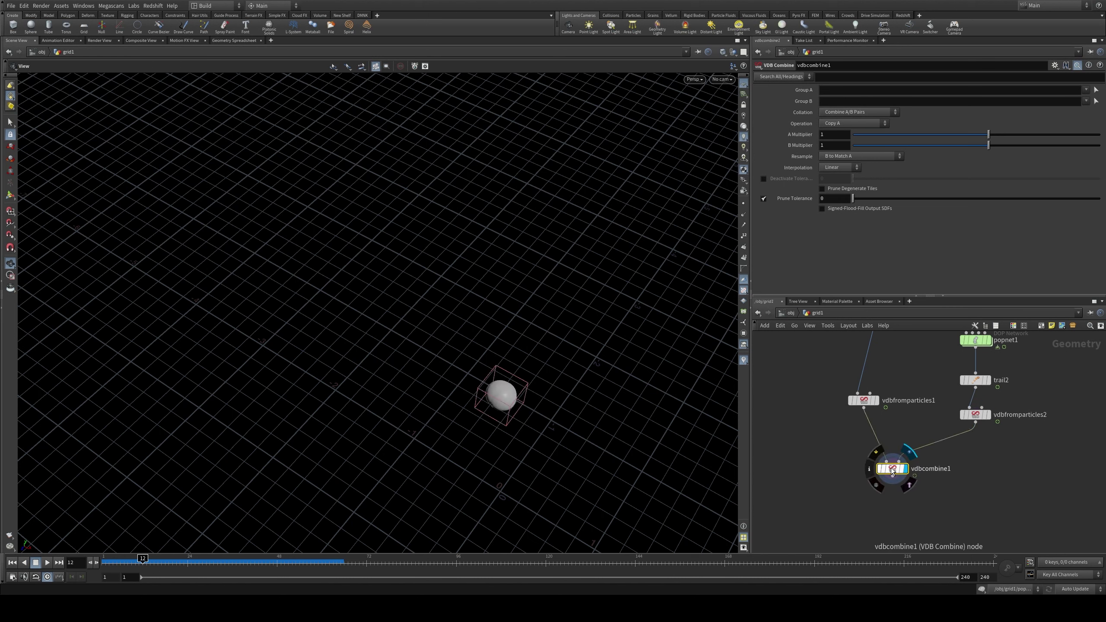
{"action": "left_click", "coordinate": [846, 126]}
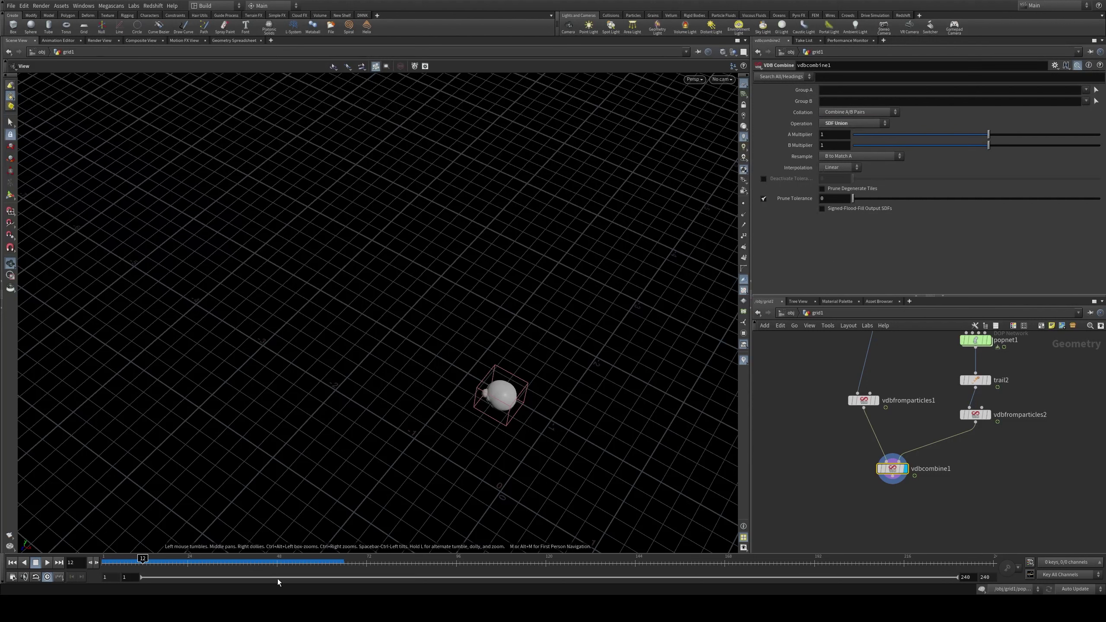
Step: Advance to frame 64 to inspect the joined tube with its branching tendrils
{"action": "left_click_drag", "start_coordinate": [265, 560], "coordinate": [320, 551]}
{"action": "left_click_drag", "start_coordinate": [637, 439], "coordinate": [583, 507], "text": "alt"}
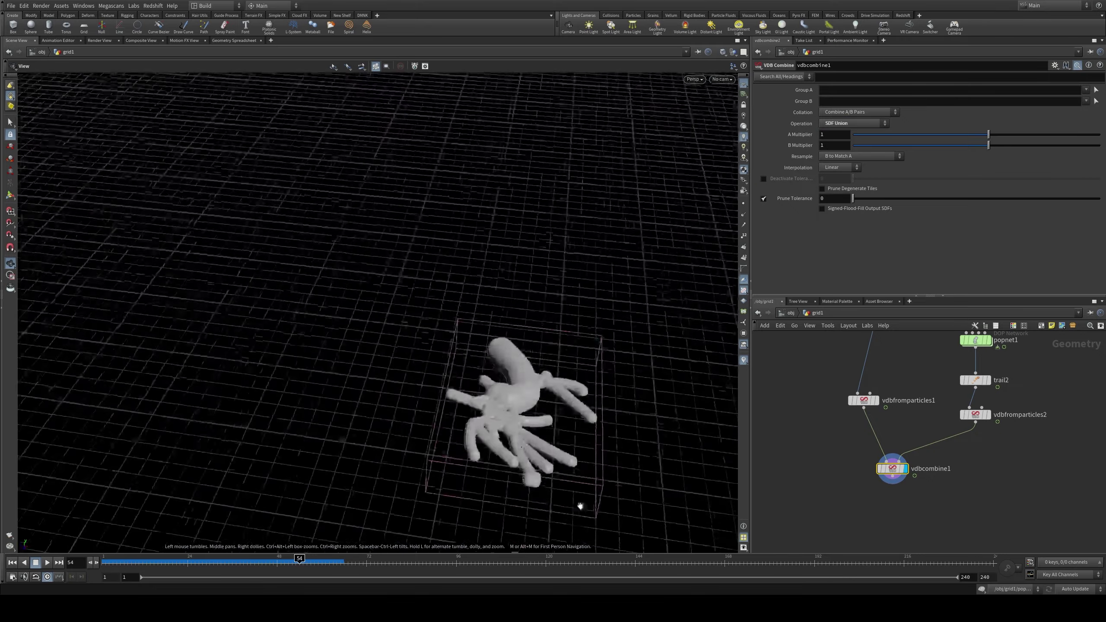
{"action": "left_click_drag", "start_coordinate": [329, 559], "coordinate": [338, 559]}
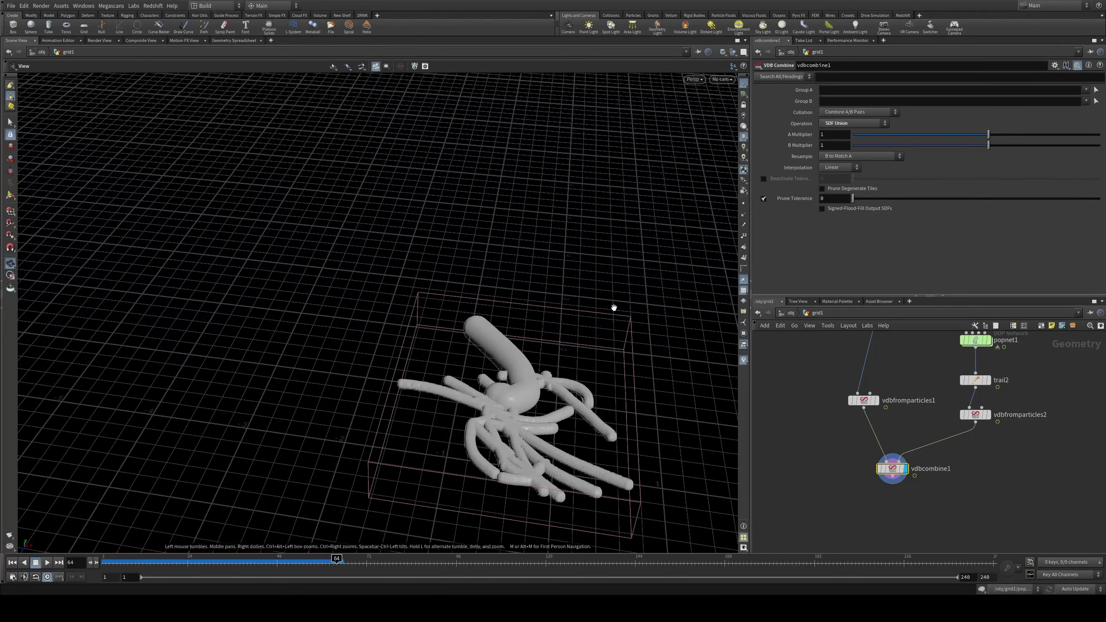
{"action": "mouse_move", "coordinate": [612, 309]}
{"action": "left_mouse_down", "text": "alt"}
{"action": "mouse_move", "coordinate": [632, 425]}
{"action": "mouse_move", "coordinate": [422, 374]}
{"action": "mouse_move", "coordinate": [488, 419]}
{"action": "mouse_move", "coordinate": [558, 328]}
{"action": "mouse_move", "coordinate": [607, 326]}
{"action": "left_mouse_up", "text": "alt"}
{"action": "middle_click_drag", "start_coordinate": [877, 476], "coordinate": [951, 415]}
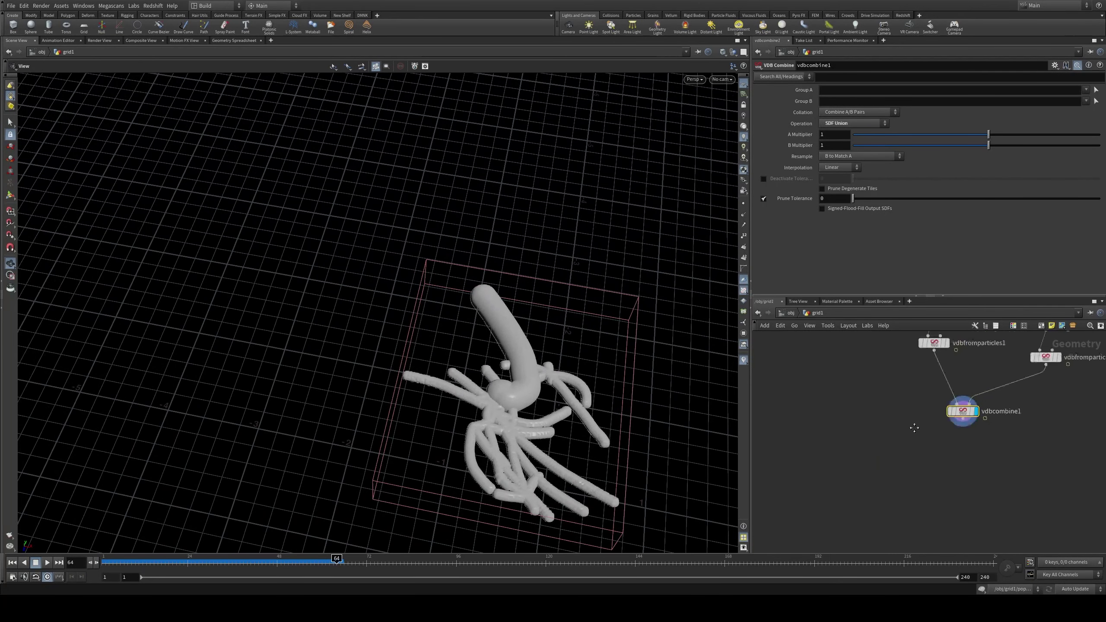
{"action": "left_click_drag", "start_coordinate": [965, 424], "coordinate": [960, 470]}
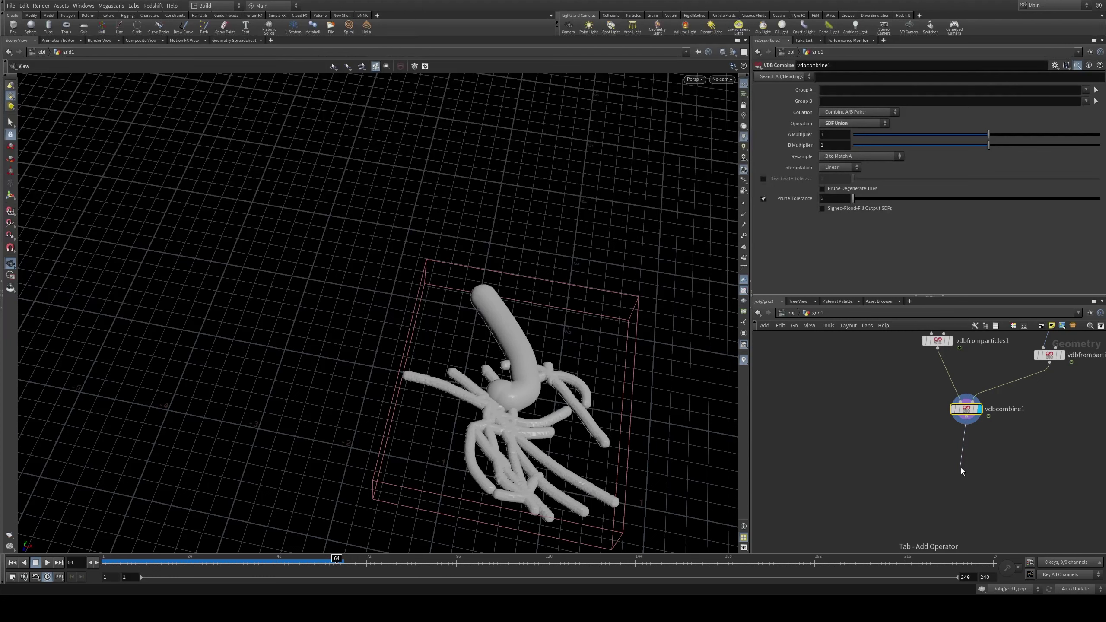
Step: Add a Volume VOP after vdbcombine1 and place a Volume Sample From File inside it
{"action": "left_click", "coordinate": [961, 468]}
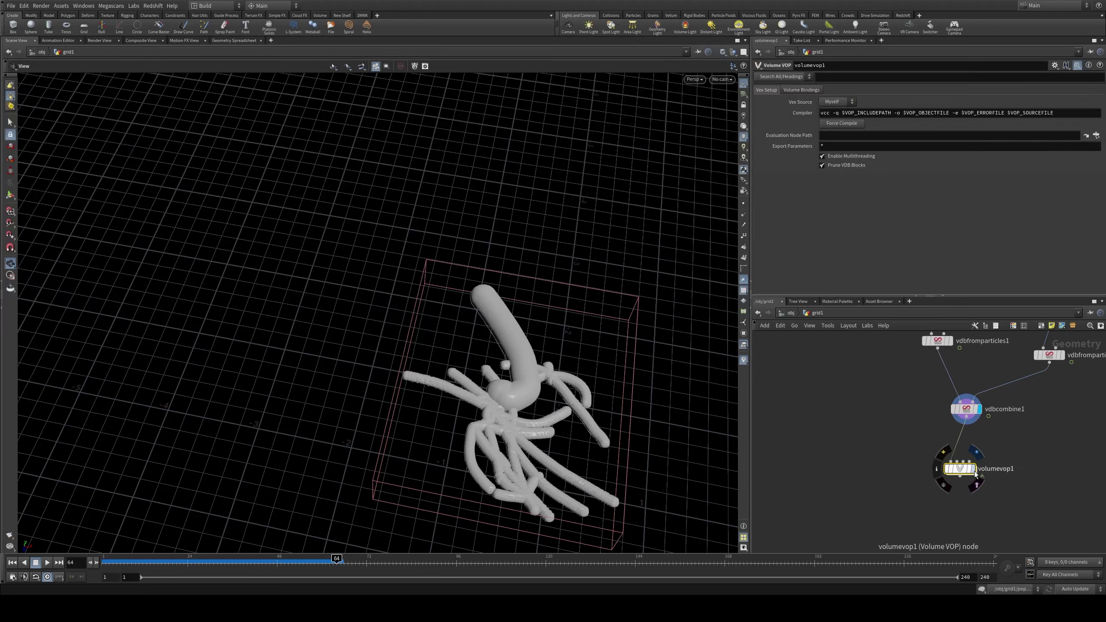
{"action": "double_click", "coordinate": [963, 469]}
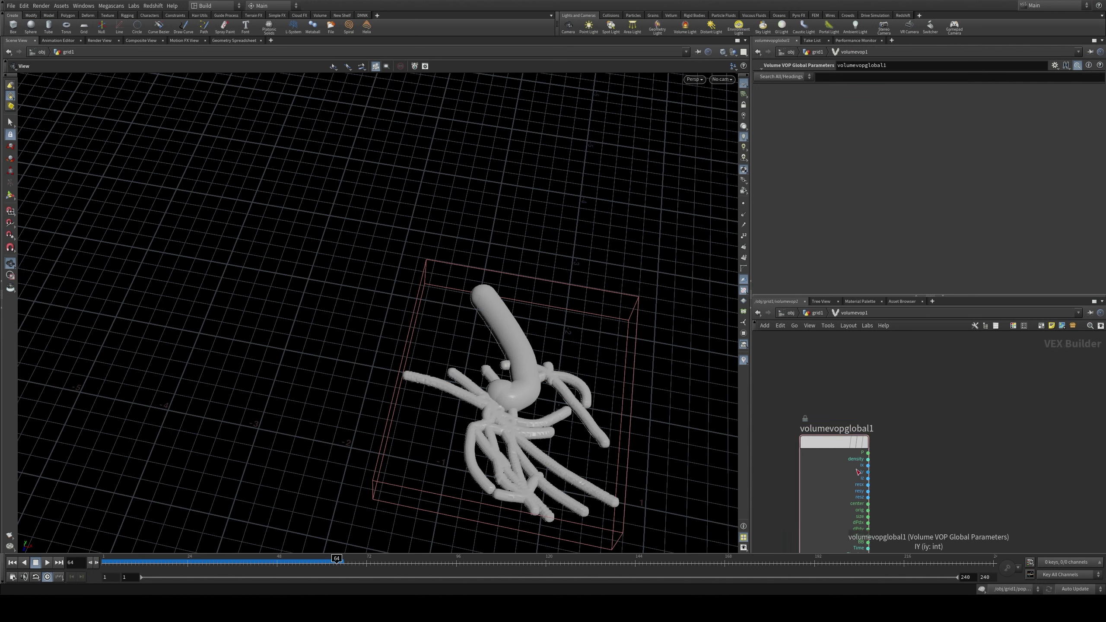
{"action": "middle_click_drag", "start_coordinate": [900, 522], "coordinate": [889, 442]}
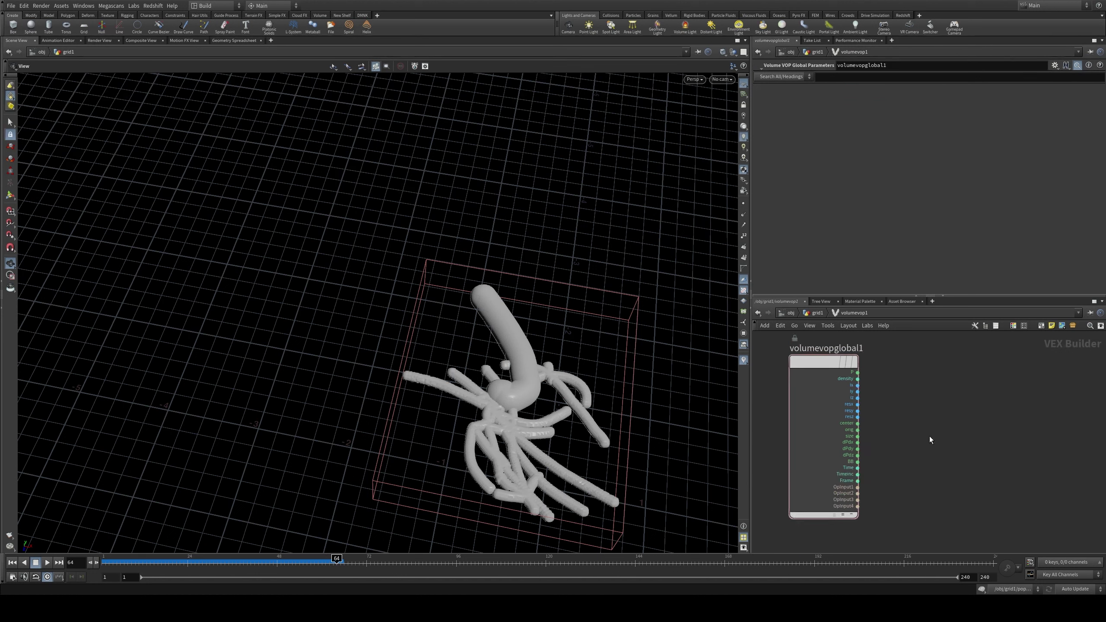
{"action": "scroll", "coordinate": [930, 435], "scroll_direction": "down", "scroll_amount": 2}
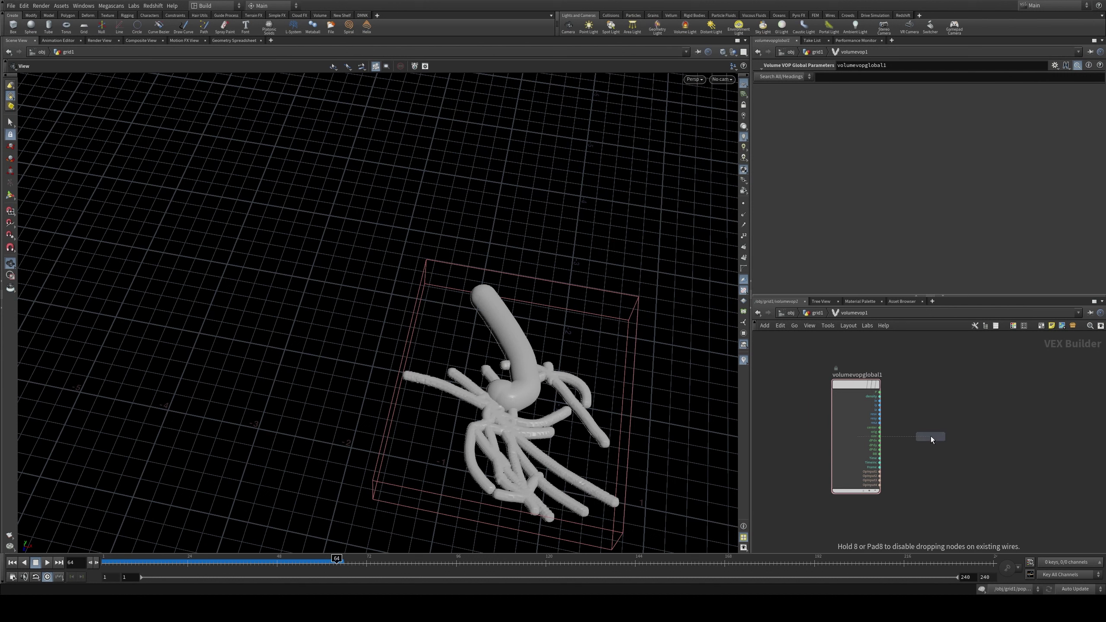
{"action": "left_click", "coordinate": [931, 435]}
{"action": "scroll", "coordinate": [926, 426], "scroll_direction": "up", "scroll_amount": 2}
Step: Wire OpInput1 into the sample's filename and global P into samplepos
{"action": "left_click_drag", "start_coordinate": [861, 494], "coordinate": [900, 454]}
{"action": "left_click_drag", "start_coordinate": [861, 379], "coordinate": [919, 485]}
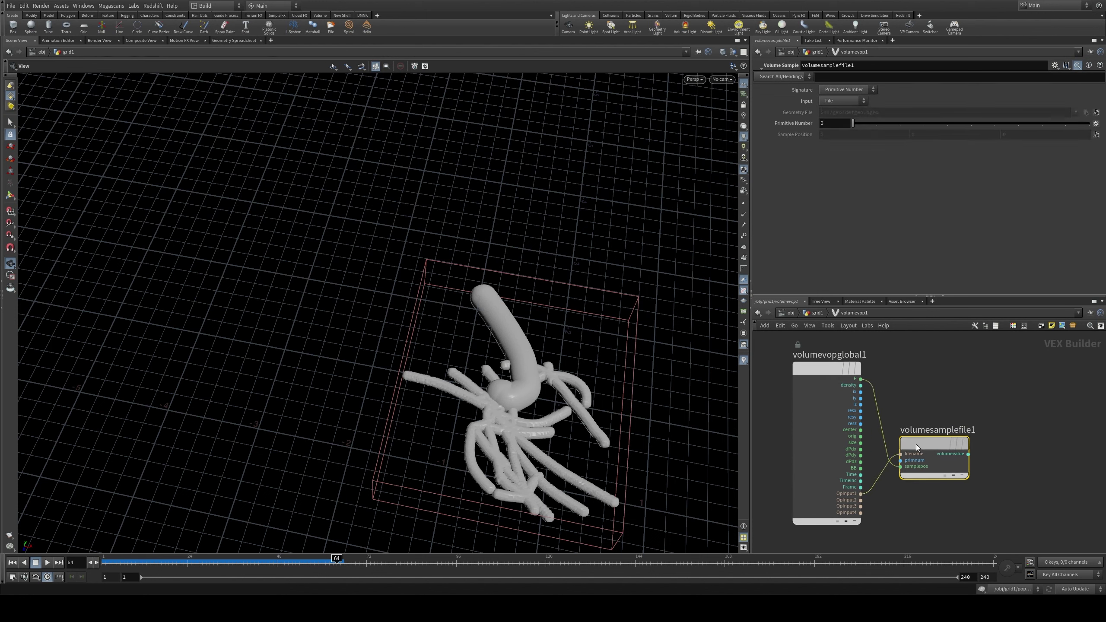
{"action": "middle_click_drag", "start_coordinate": [919, 485], "coordinate": [866, 476]}
Step: Bind the sampled volume value to an output named 'surface'
{"action": "left_click_drag", "start_coordinate": [916, 443], "coordinate": [1040, 399]}
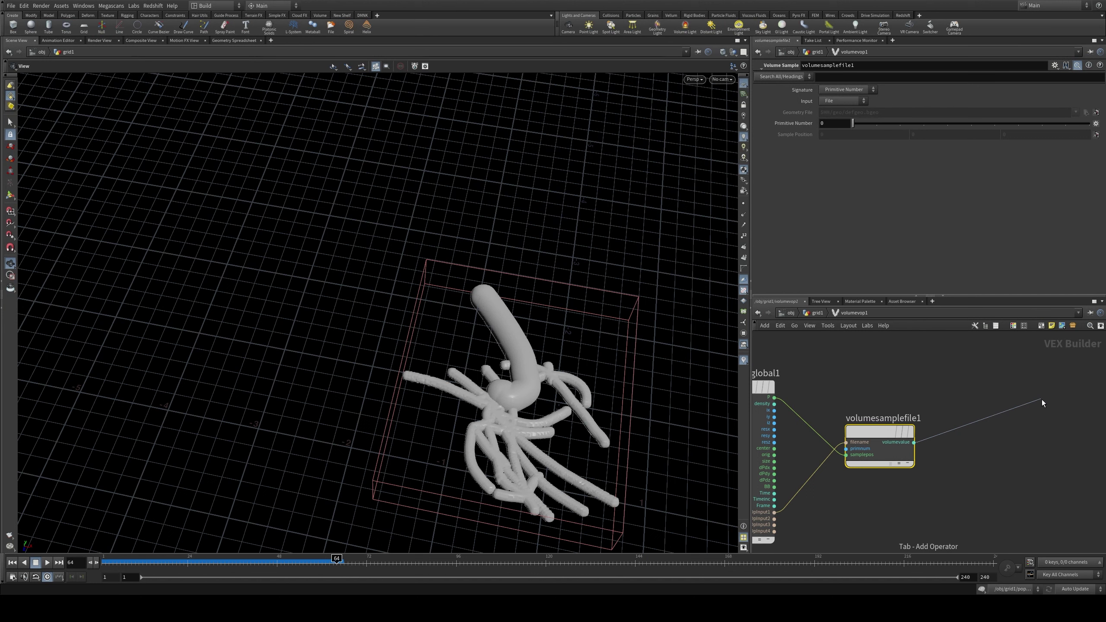
{"action": "key", "text": "Tab"}
{"action": "type", "text": "bind"}
{"action": "key", "text": "Return"}
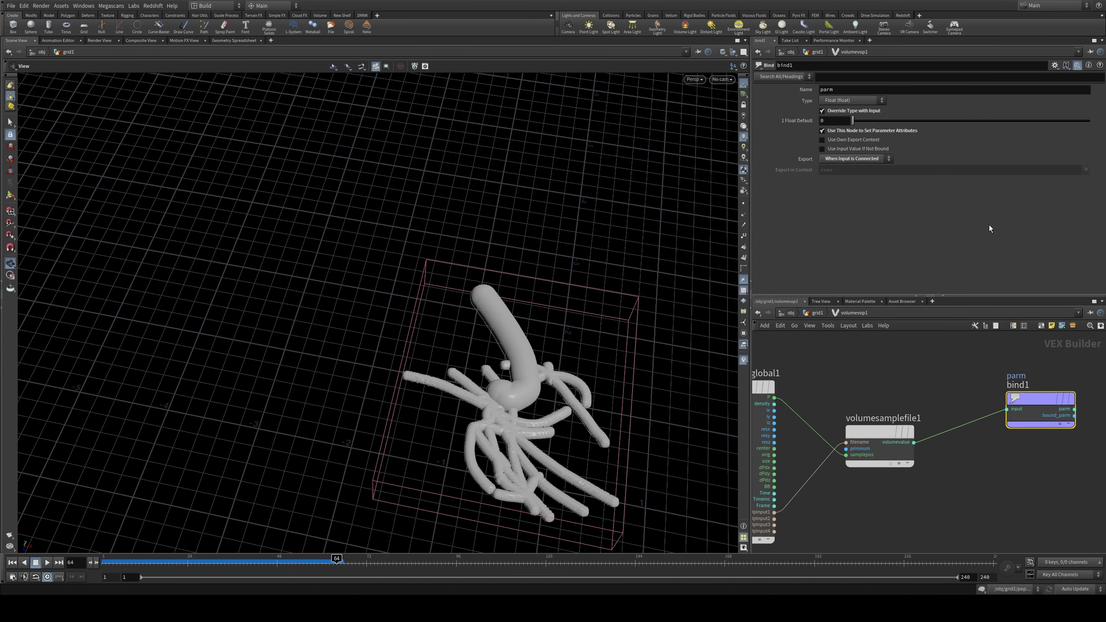
{"action": "left_click", "coordinate": [855, 90]}
{"action": "type", "text": "sur"}
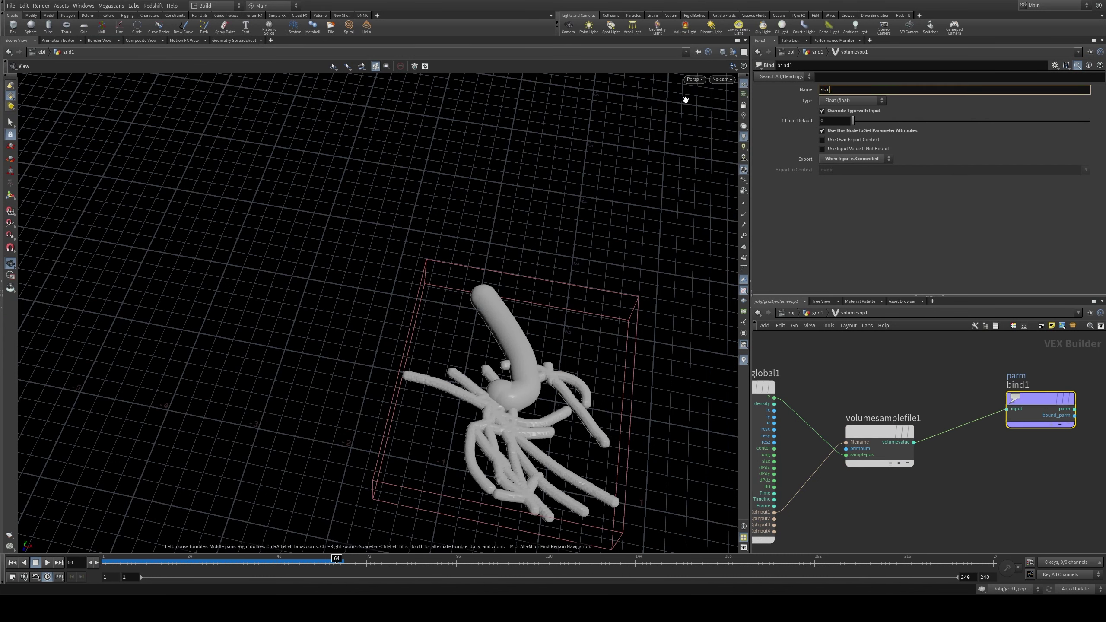
{"action": "type", "text": "face"}
{"action": "key", "text": "Return"}
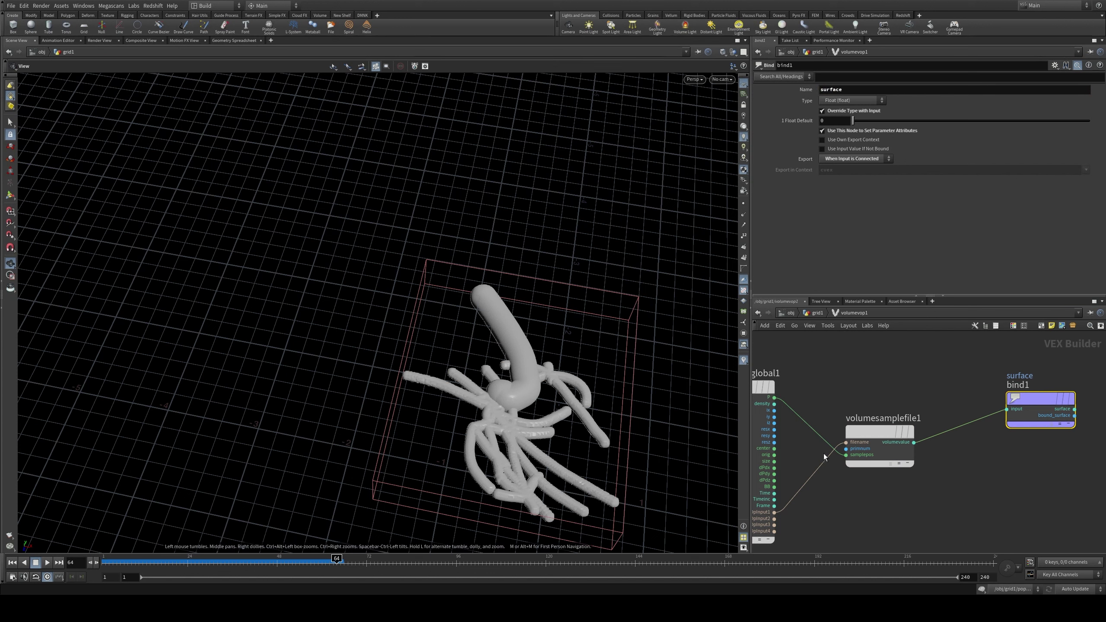
Step: Move volumesamplefile1 down and add an Anti-Aliased Noise node
{"action": "mouse_move", "coordinate": [874, 431]}
{"action": "left_click_drag", "start_coordinate": [874, 430], "coordinate": [921, 468]}
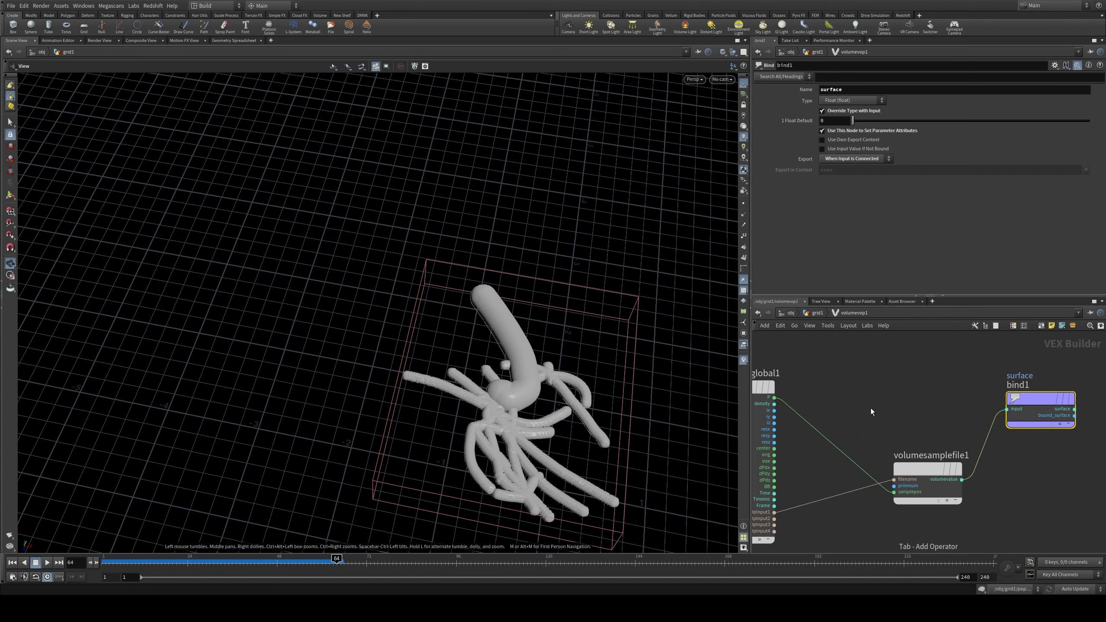
{"action": "key", "text": "Tab"}
{"action": "type", "text": "aanoise"}
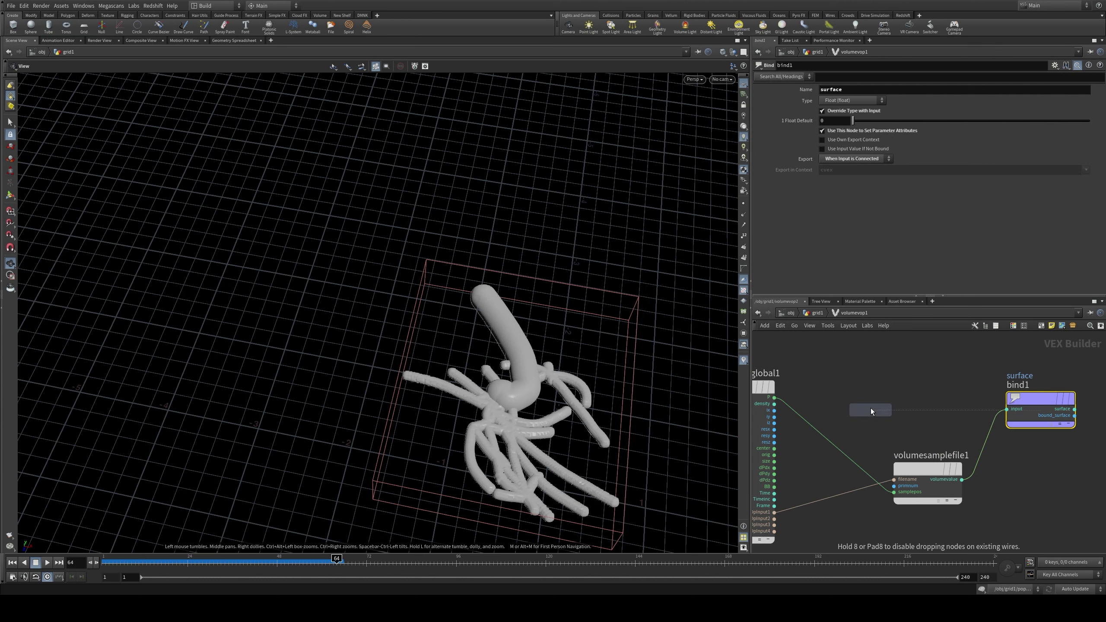
{"action": "key", "text": "Return"}
Step: Insert 3D-output aanoise1 before the sample, adding it to global P through an Add node
{"action": "left_click", "coordinate": [845, 416]}
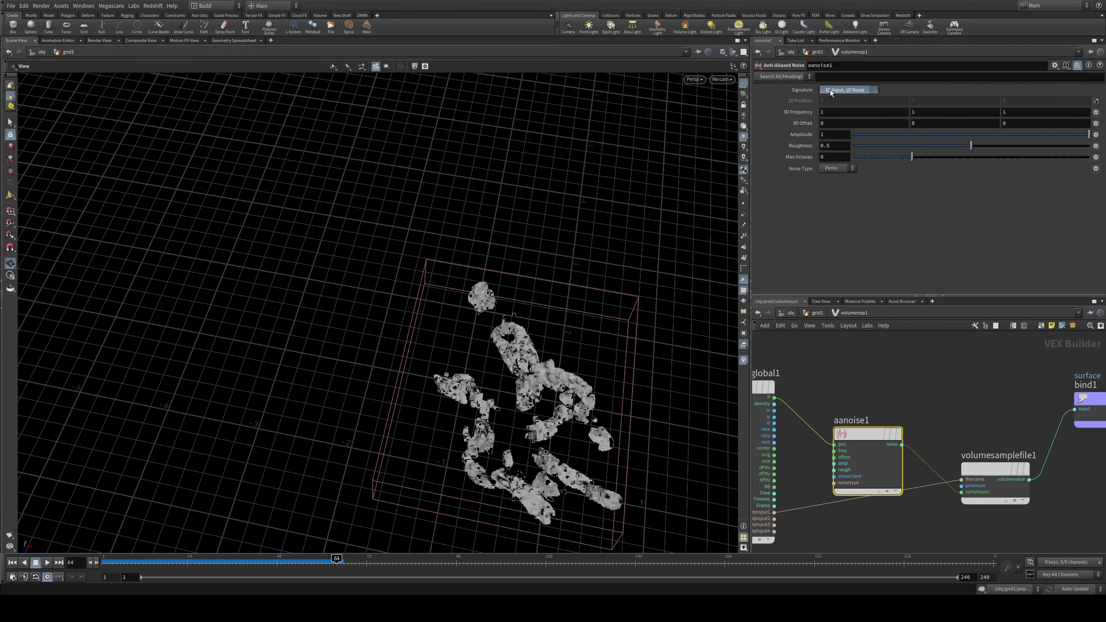
{"action": "left_click", "coordinate": [836, 110]}
{"action": "left_click_drag", "start_coordinate": [867, 435], "coordinate": [853, 415]}
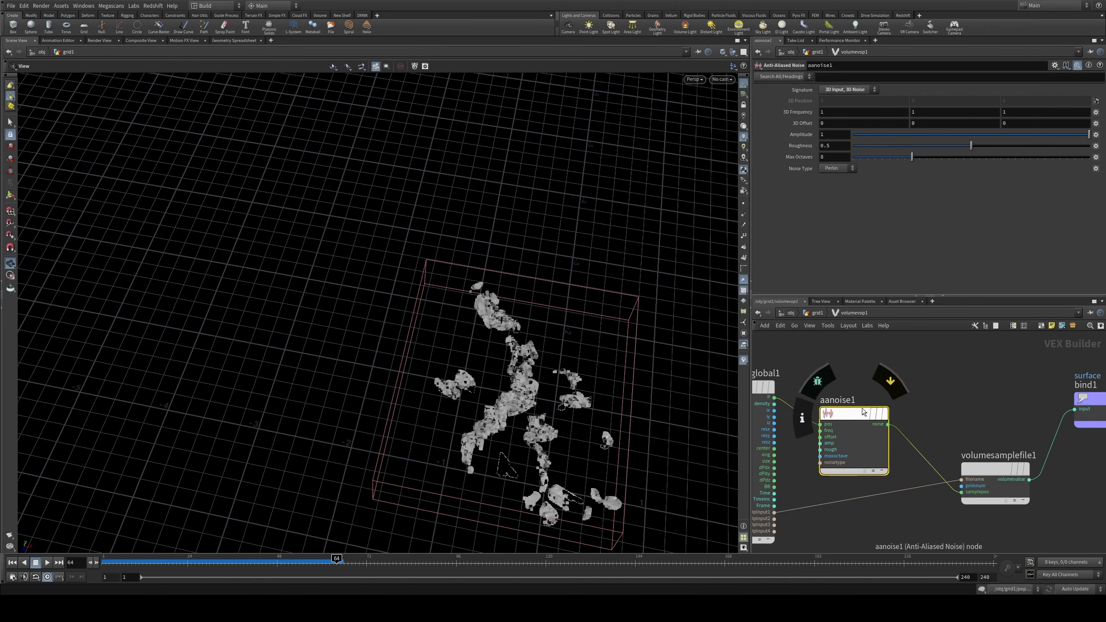
{"action": "key", "text": "Tab"}
{"action": "type", "text": "add"}
{"action": "key", "text": "Return"}
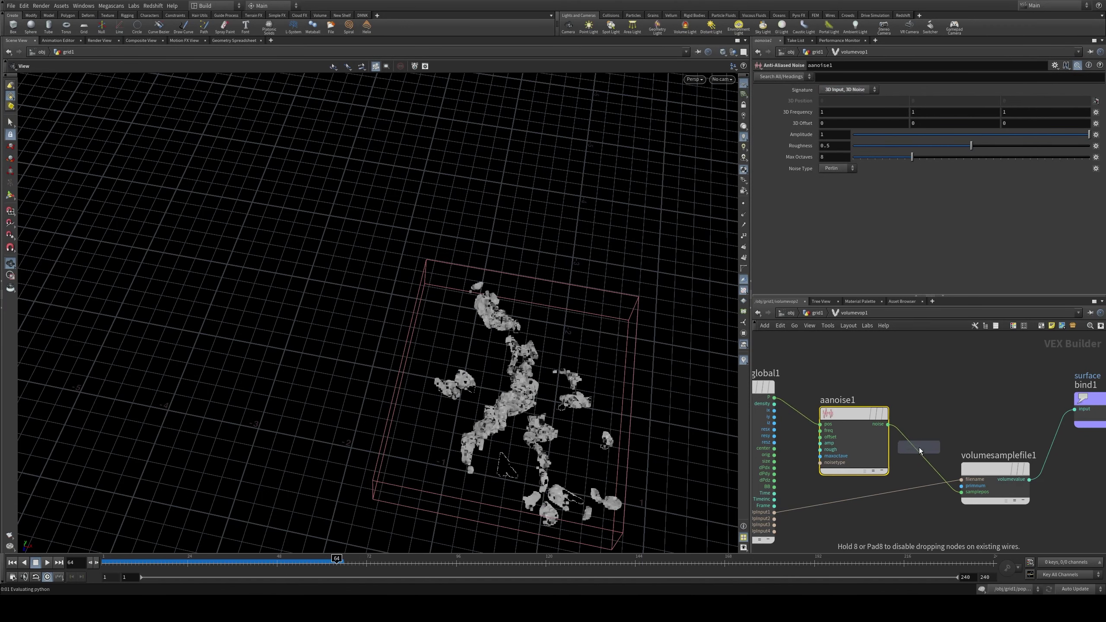
{"action": "left_click", "coordinate": [919, 453]}
{"action": "left_click_drag", "start_coordinate": [774, 398], "coordinate": [947, 465]}
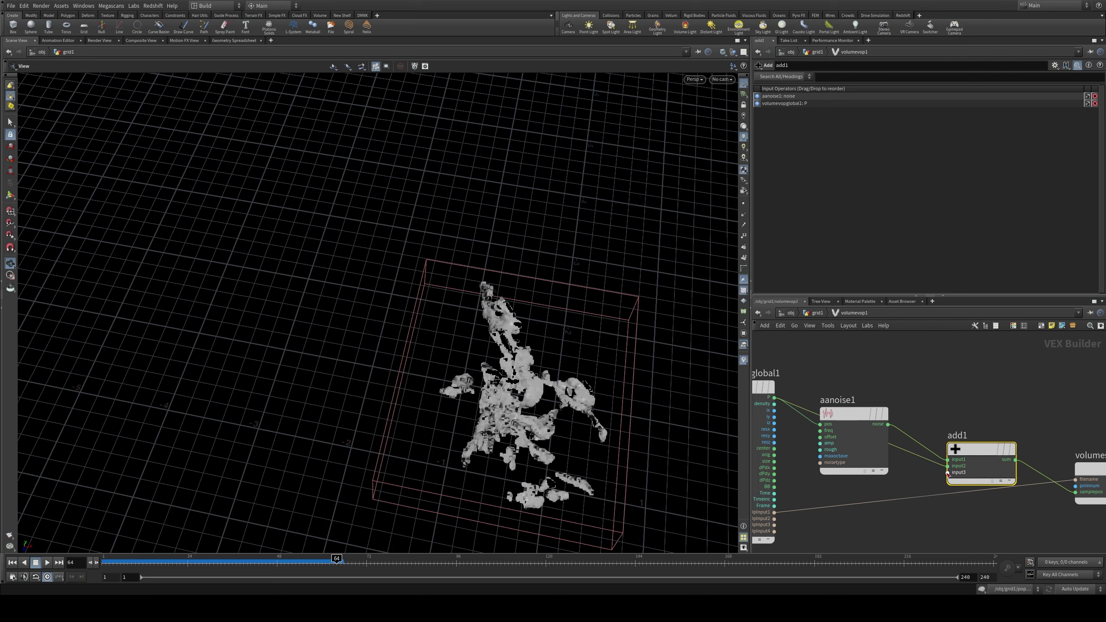
Step: Lower the aanoise1 Amplitude to 0.389 and return to the grid1 network
{"action": "left_click_drag", "start_coordinate": [557, 458], "coordinate": [583, 403]}
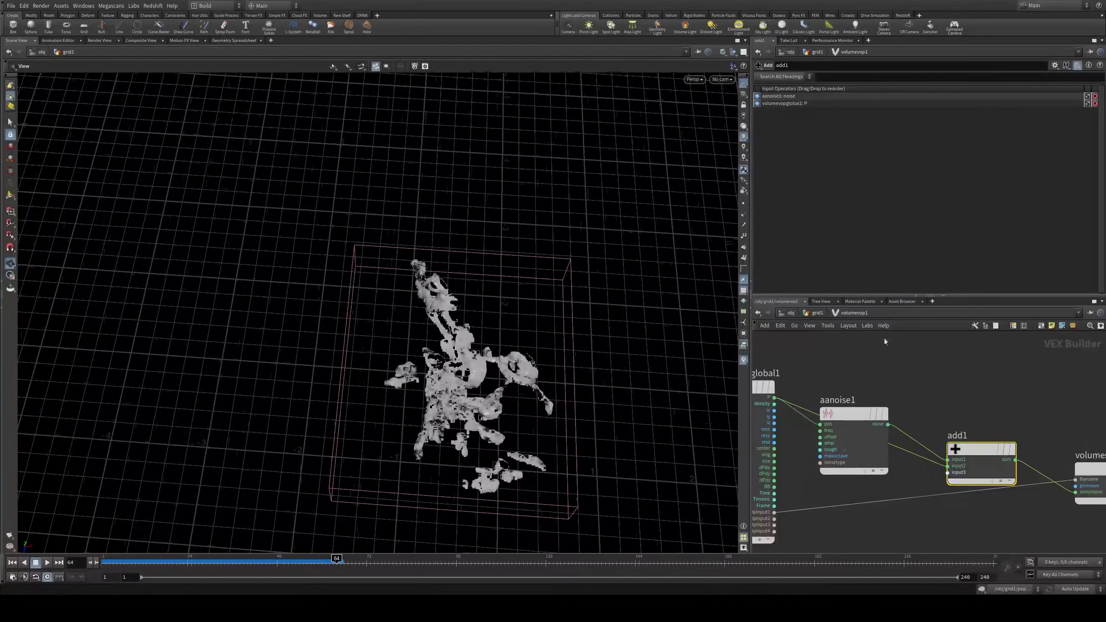
{"action": "left_click", "coordinate": [853, 407]}
{"action": "left_click_drag", "start_coordinate": [948, 141], "coordinate": [1021, 135]}
{"action": "left_click", "coordinate": [817, 311]}
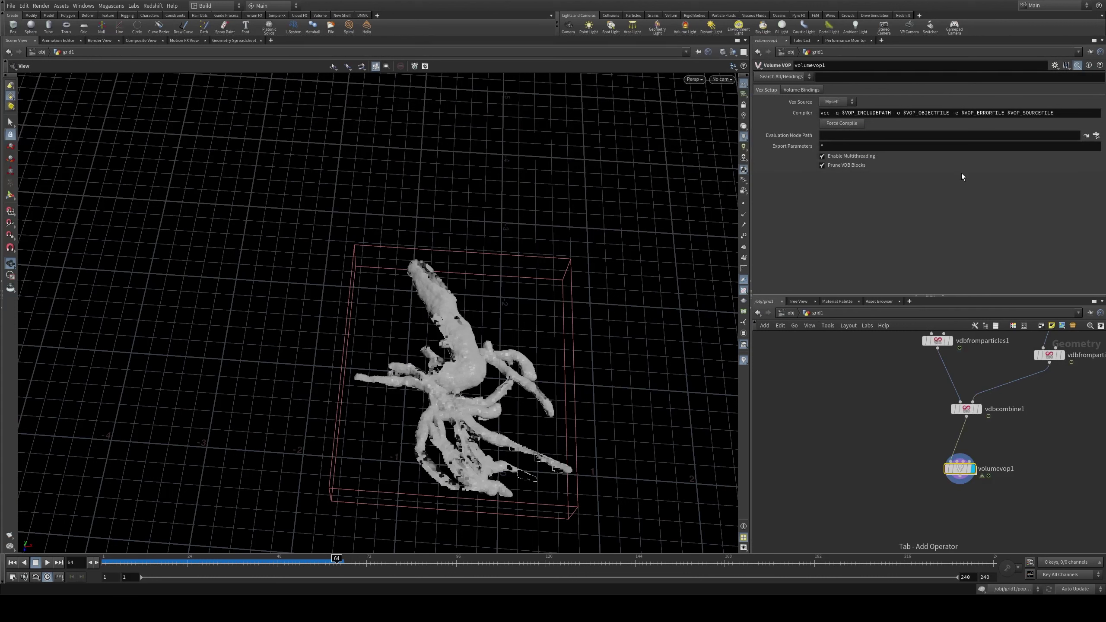
Step: Insert a VDB Activate before volumevop1 set to Expand with Expand Distance 0.299
{"action": "left_click", "coordinate": [959, 439]}
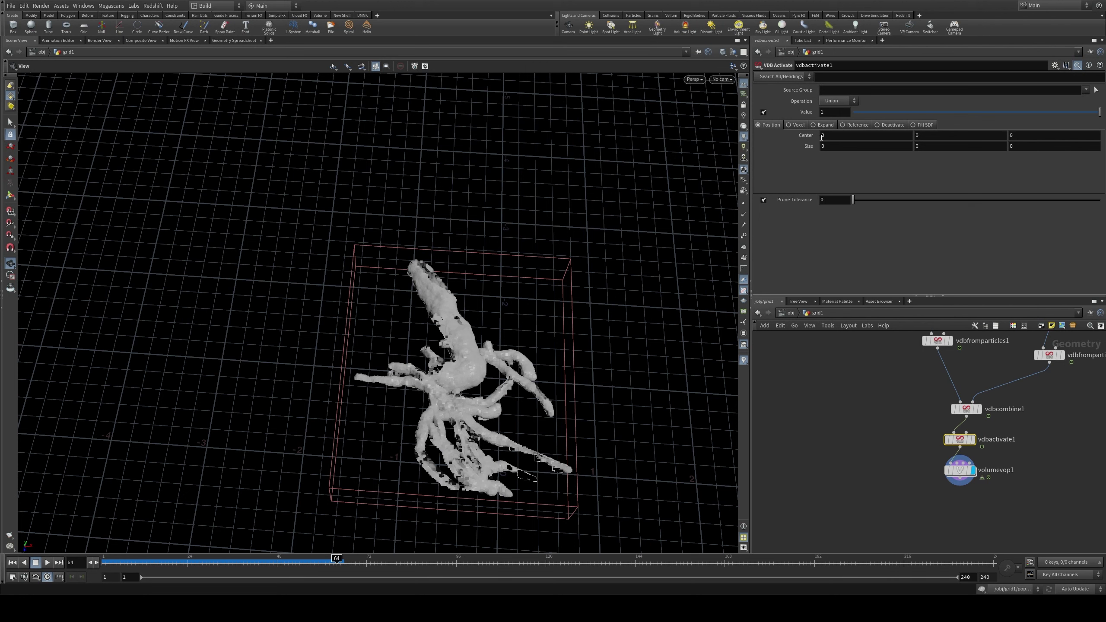
{"action": "left_click", "coordinate": [819, 124]}
{"action": "left_click_drag", "start_coordinate": [853, 147], "coordinate": [891, 147]}
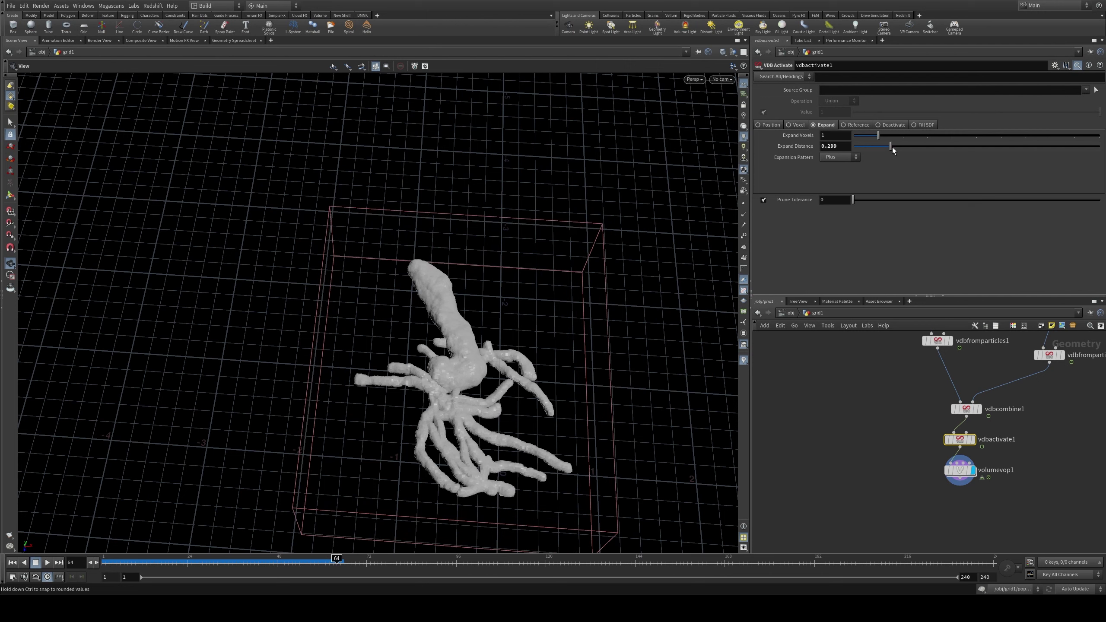
{"action": "double_click", "coordinate": [961, 471]}
{"action": "left_click_drag", "start_coordinate": [847, 415], "coordinate": [836, 431]}
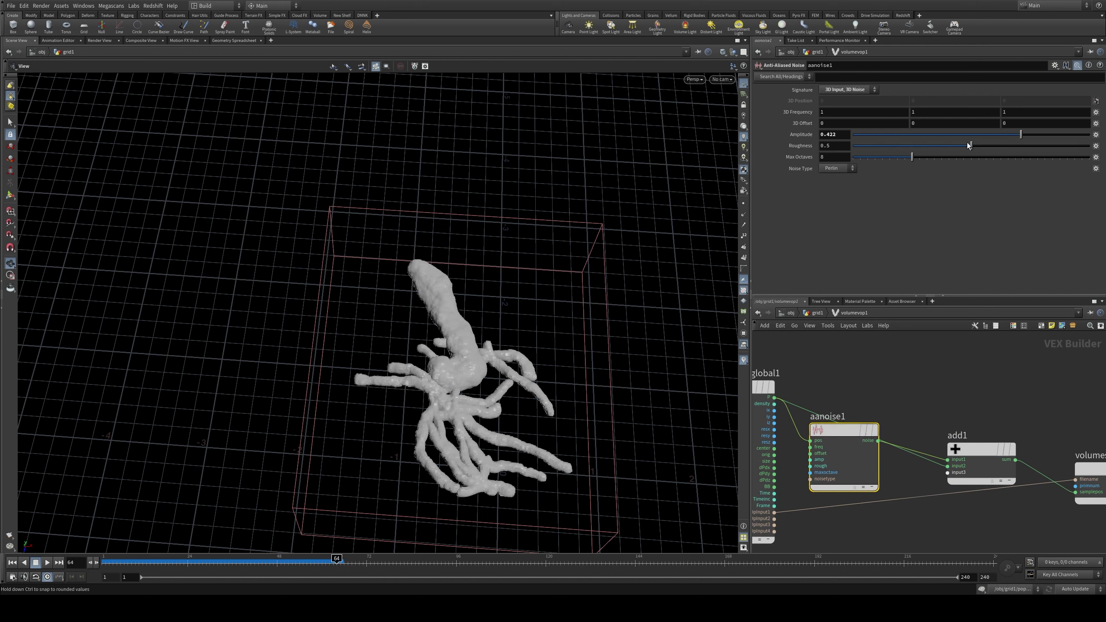
Step: Set aanoise1 3D Frequency to 2.9 and Roughness to 0.512, then go back to grid1
{"action": "left_click_drag", "start_coordinate": [797, 111], "coordinate": [875, 127]}
{"action": "left_click_drag", "start_coordinate": [574, 313], "coordinate": [506, 309]}
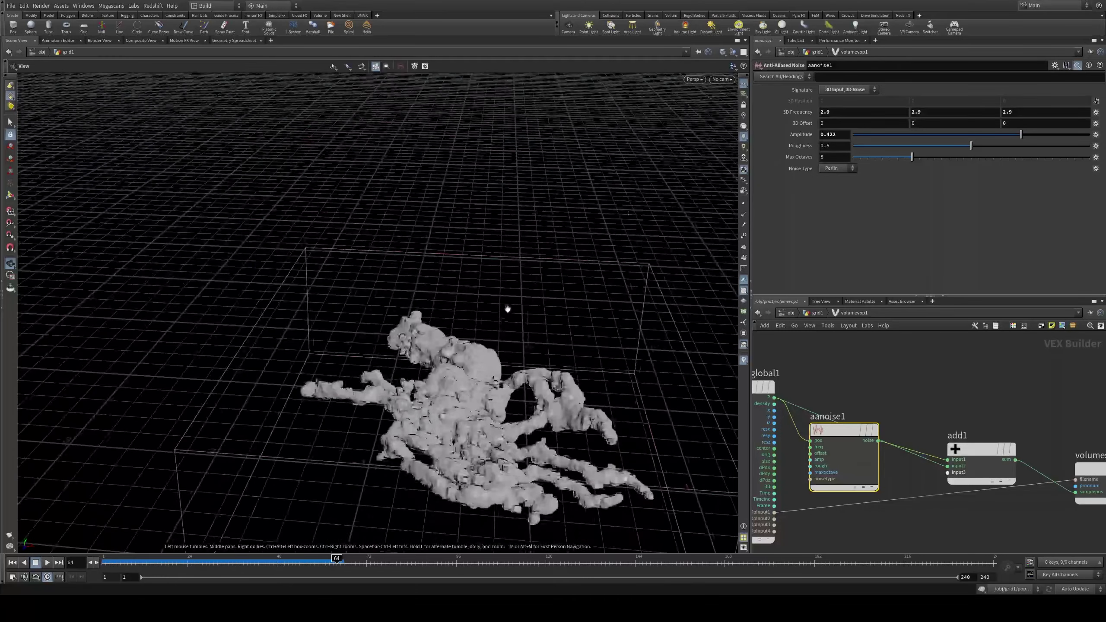
{"action": "mouse_move", "coordinate": [980, 146]}
{"action": "left_mouse_down"}
{"action": "mouse_move", "coordinate": [1009, 148]}
{"action": "mouse_move", "coordinate": [978, 148]}
{"action": "left_mouse_up"}
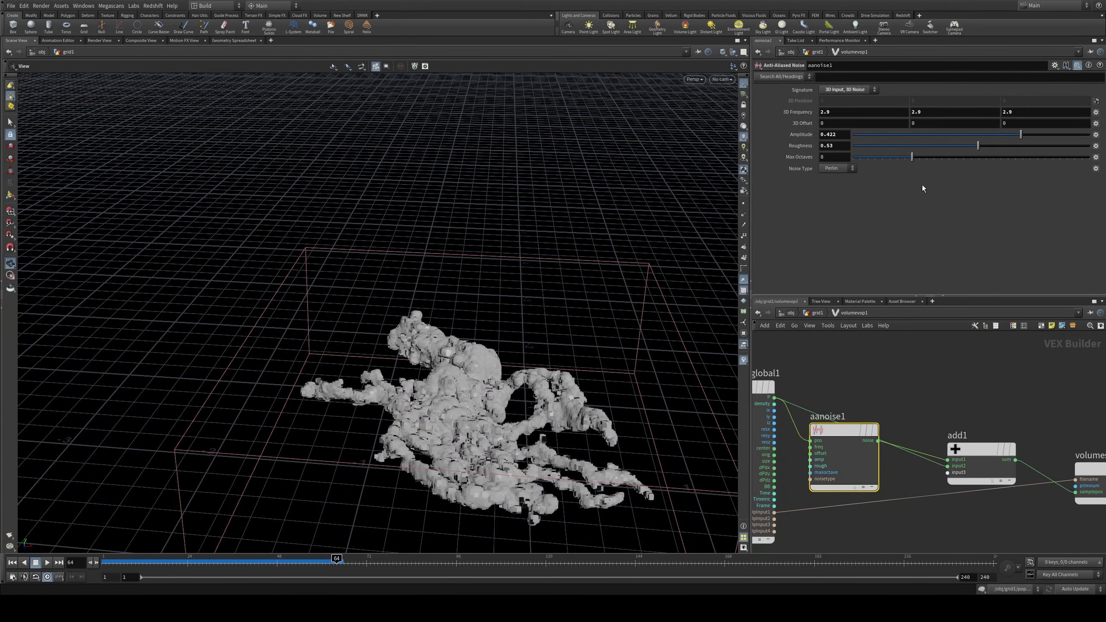
{"action": "left_click_drag", "start_coordinate": [501, 457], "coordinate": [449, 427]}
{"action": "left_click_drag", "start_coordinate": [978, 146], "coordinate": [974, 147]}
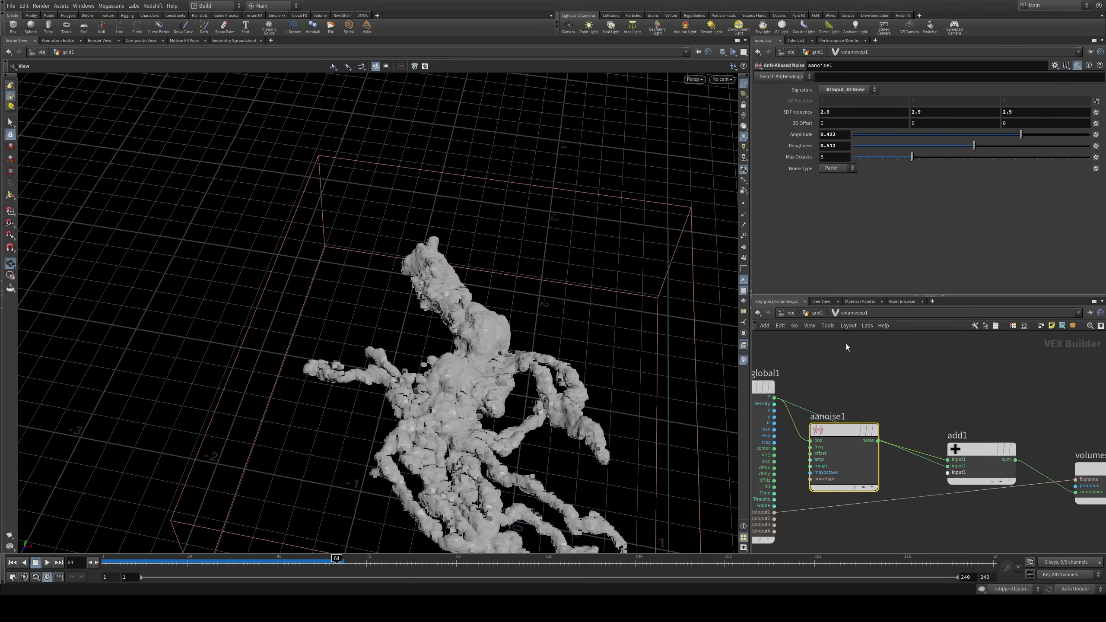
{"action": "left_click", "coordinate": [818, 313]}
{"action": "left_click_drag", "start_coordinate": [505, 357], "coordinate": [495, 283]}
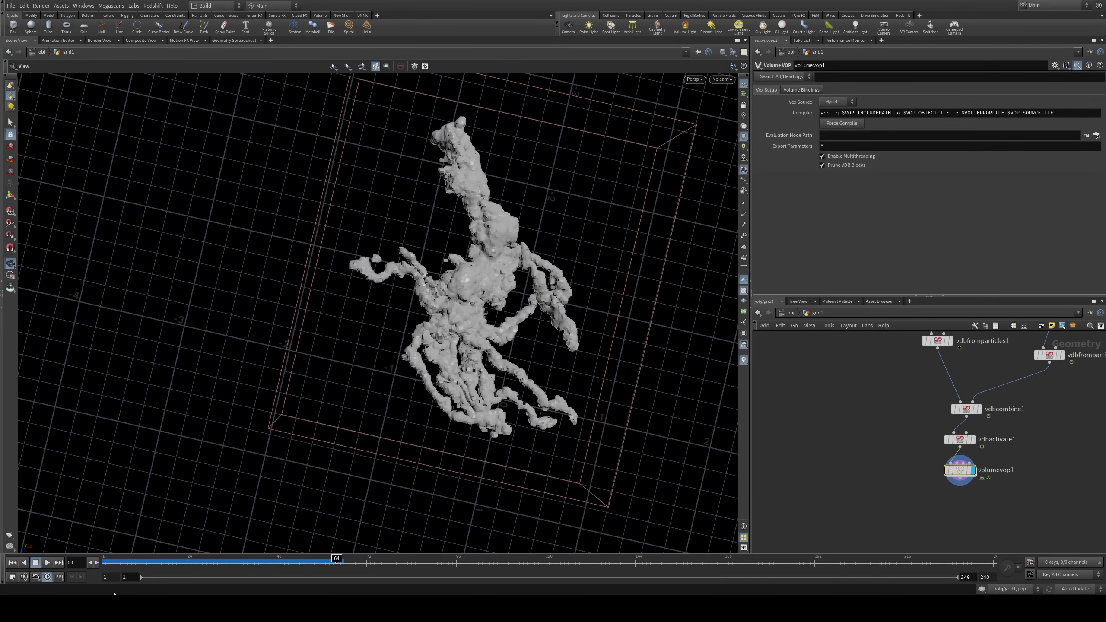
Step: Play the noisy volume animation through to frame 68
{"action": "left_click", "coordinate": [299, 560]}
{"action": "left_click", "coordinate": [324, 560]}
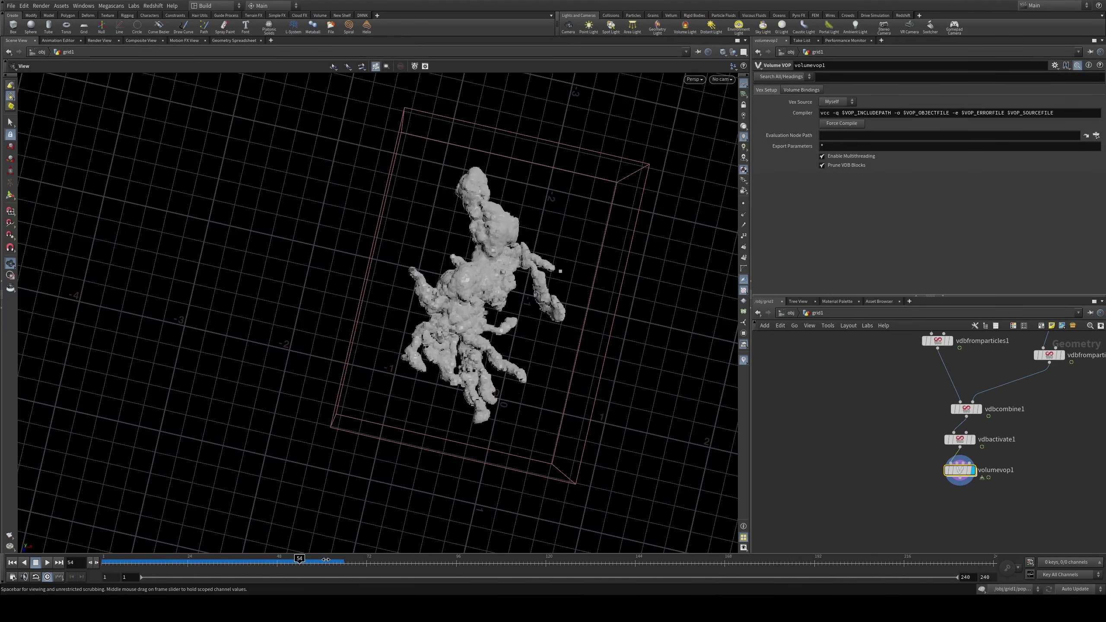
{"action": "left_click", "coordinate": [46, 563]}
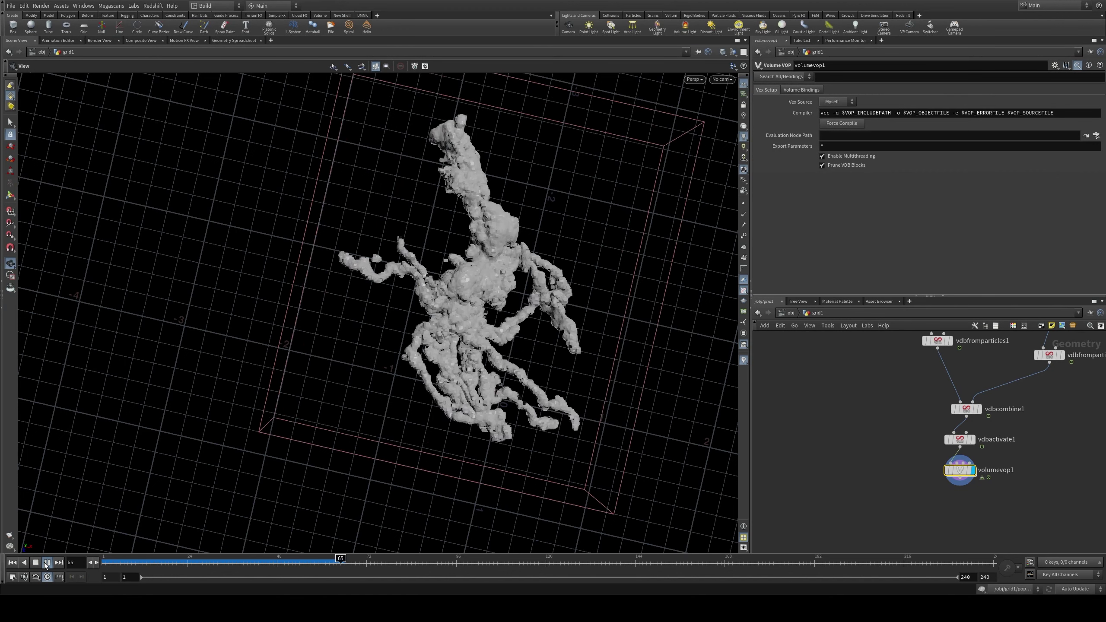
{"action": "left_click", "coordinate": [47, 563]}
{"action": "scroll", "coordinate": [949, 510], "scroll_direction": "down", "scroll_amount": 2}
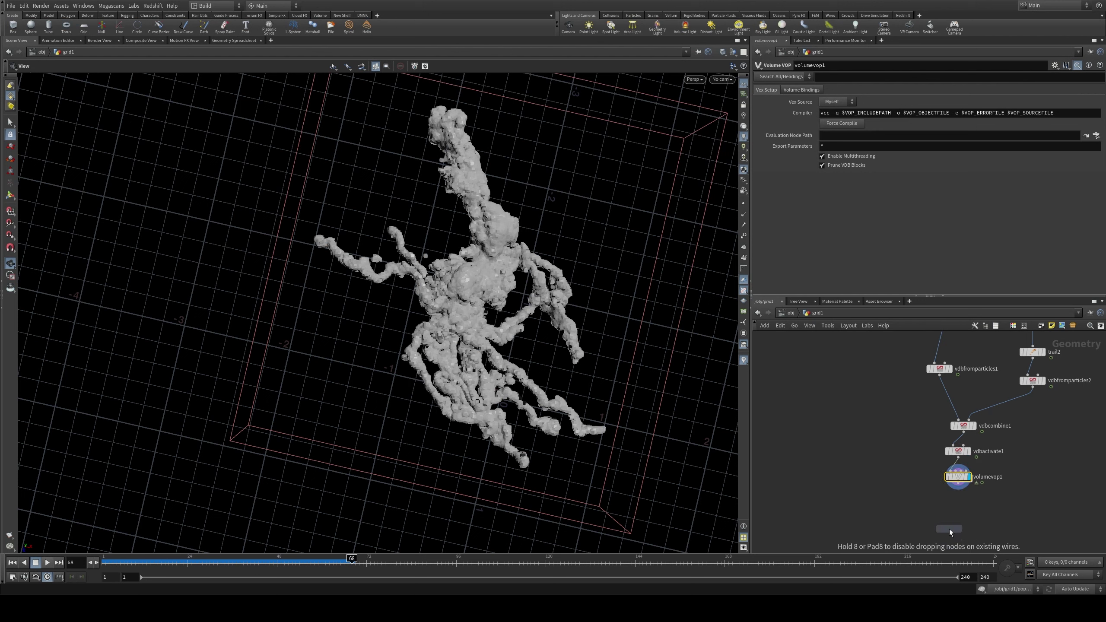
Step: Add a displayed VDB Smooth SDF after volumevop1 with Iterations set to 1
{"action": "left_click", "coordinate": [962, 515]}
{"action": "left_click", "coordinate": [964, 515]}
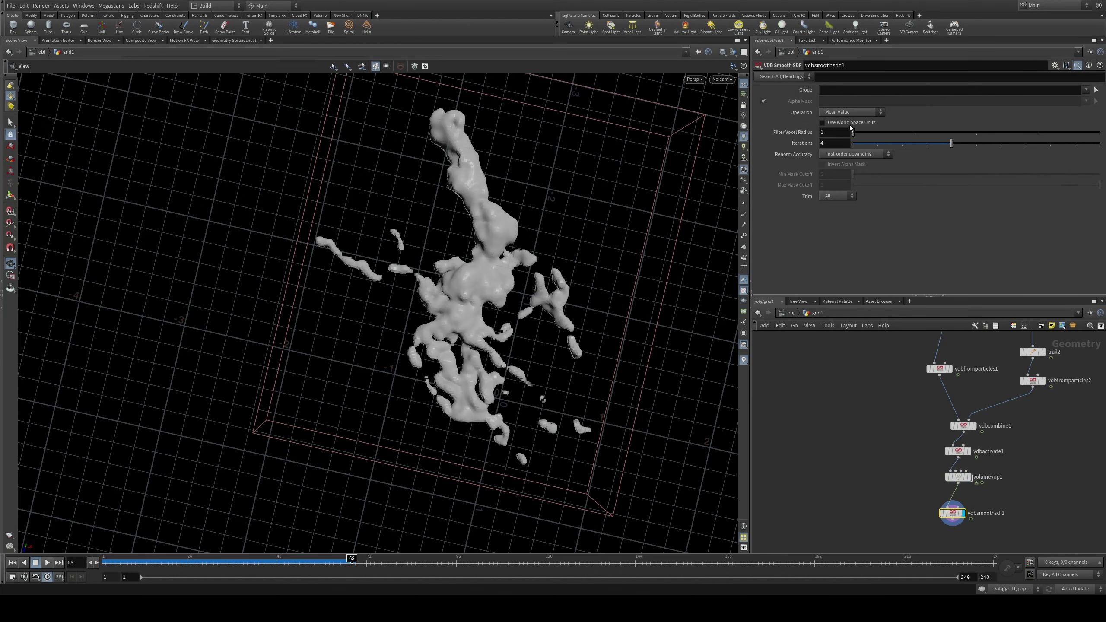
{"action": "left_click_drag", "start_coordinate": [951, 143], "coordinate": [873, 167]}
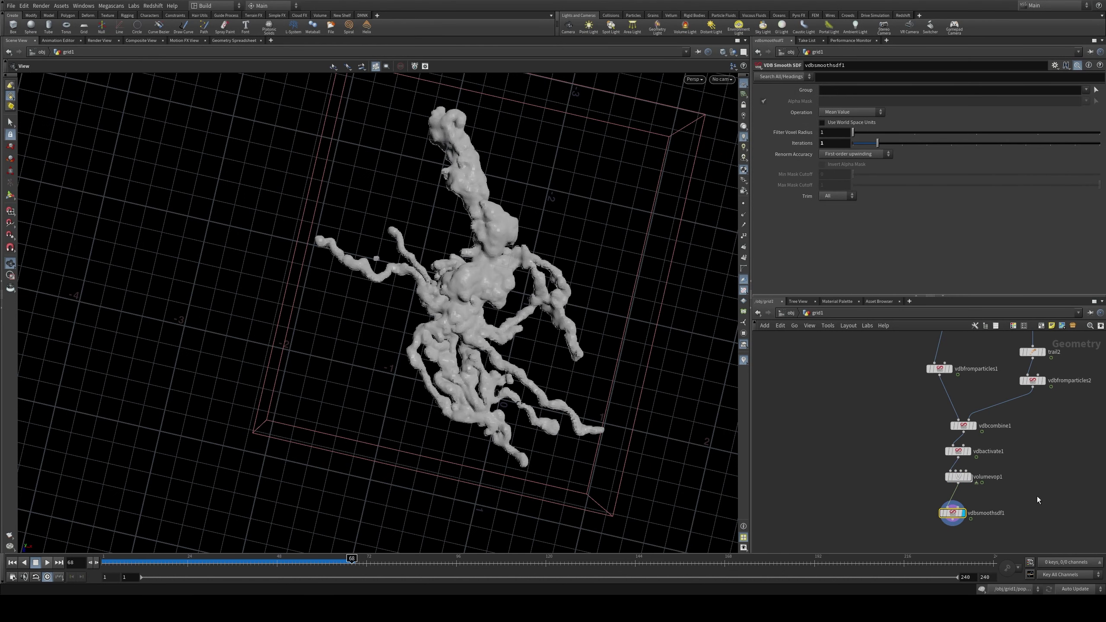
{"action": "middle_click_drag", "start_coordinate": [1038, 500], "coordinate": [1025, 453]}
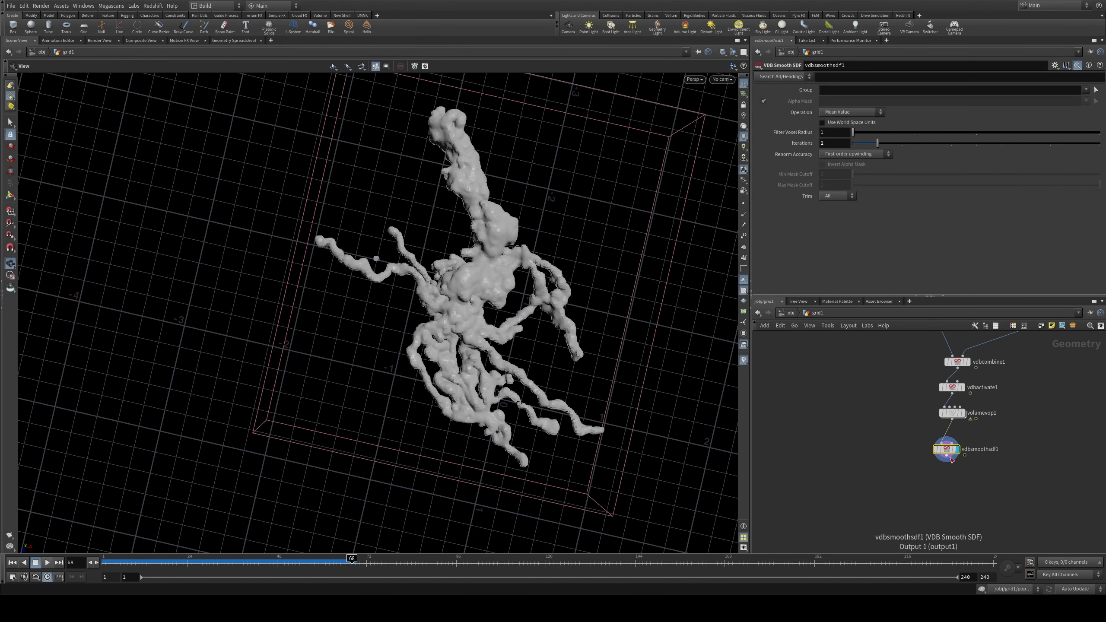
{"action": "left_click_drag", "start_coordinate": [951, 458], "coordinate": [950, 477]}
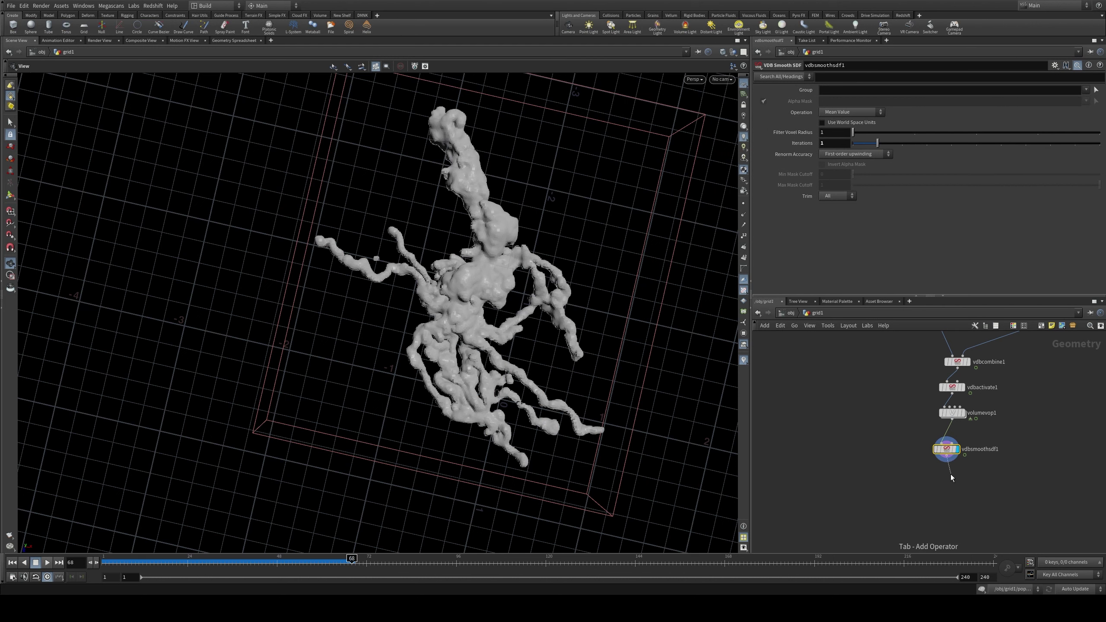
Step: Add a Convert VDB under vdbsmoothsdf1 outputting Polygons at Isovalue 0.026
{"action": "left_click", "coordinate": [950, 474]}
{"action": "scroll", "coordinate": [945, 472], "scroll_direction": "up", "scroll_amount": 3}
{"action": "mouse_move", "coordinate": [939, 471]}
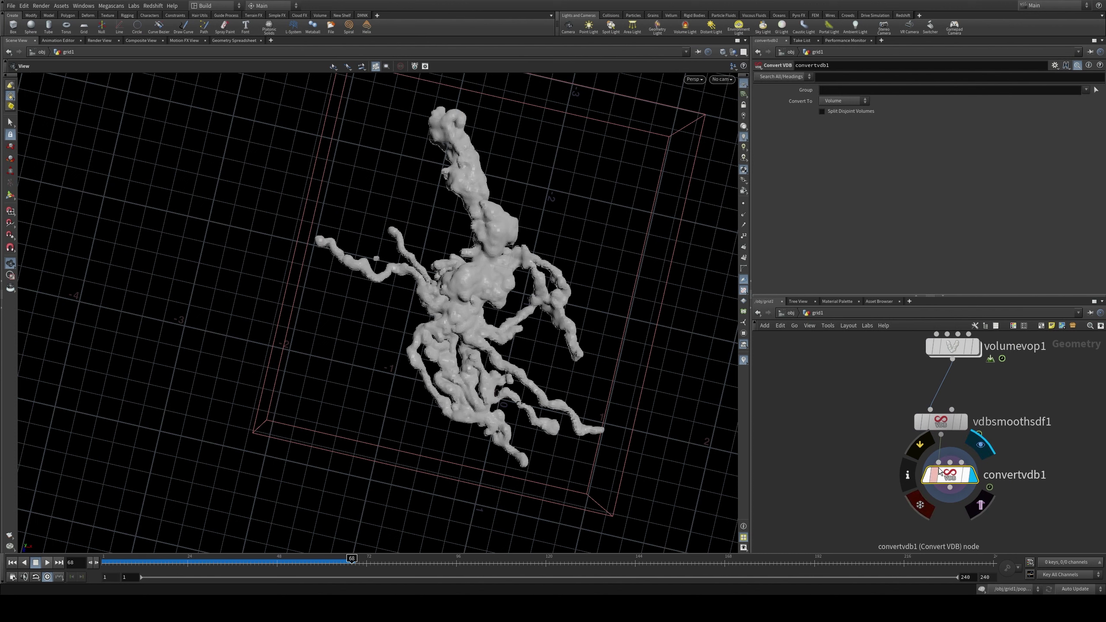
{"action": "left_click", "coordinate": [841, 111]}
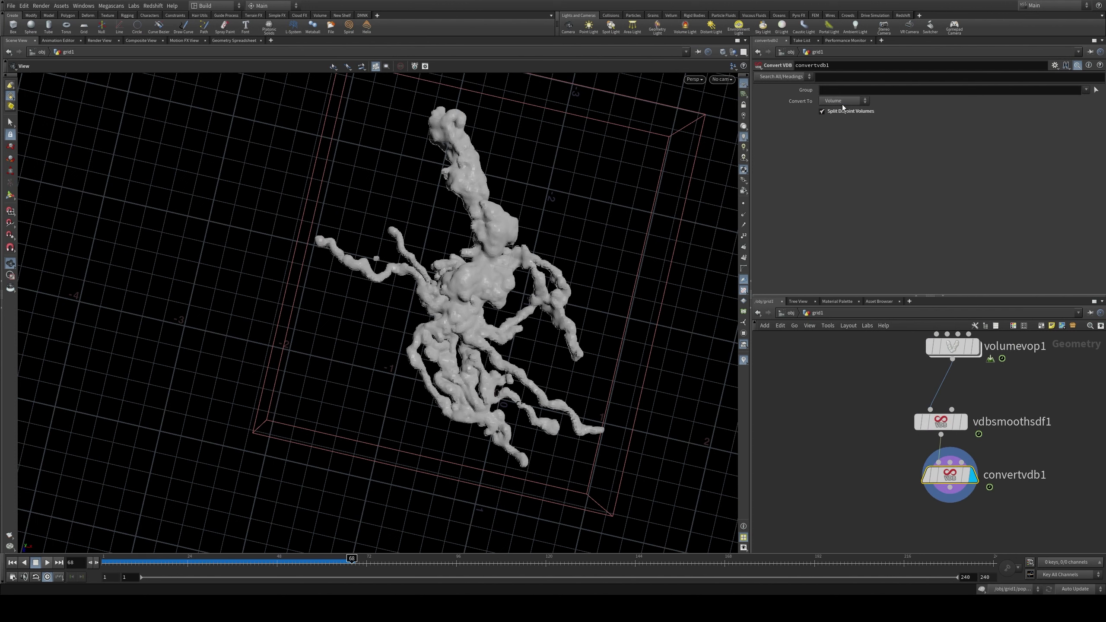
{"action": "left_click", "coordinate": [842, 108]}
{"action": "left_click", "coordinate": [844, 101]}
{"action": "left_click", "coordinate": [838, 111]}
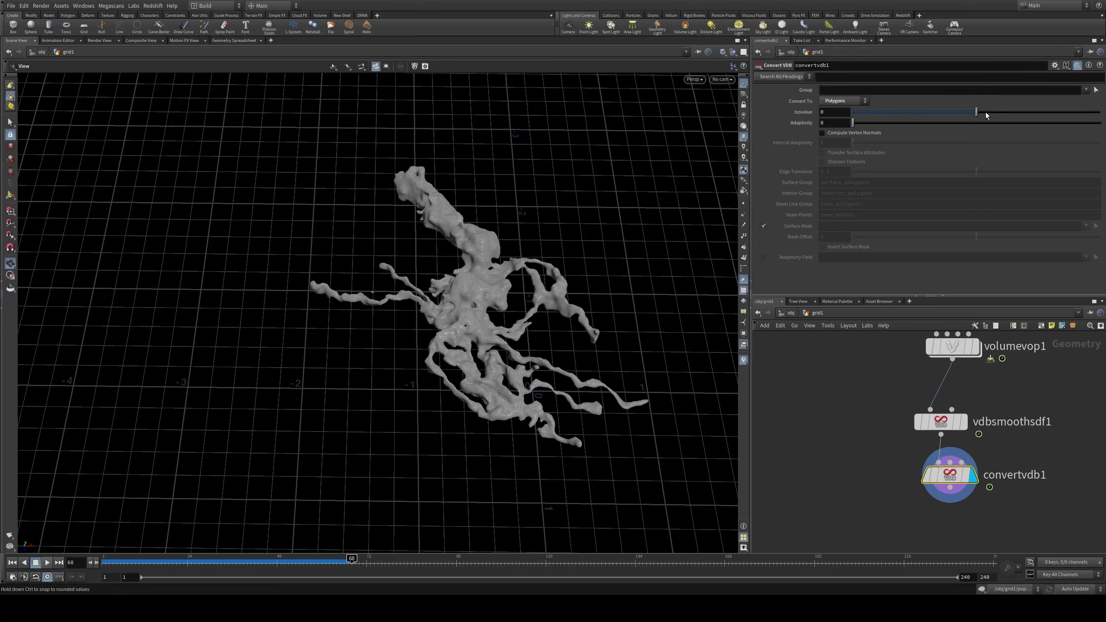
{"action": "left_click_drag", "start_coordinate": [977, 116], "coordinate": [980, 116]}
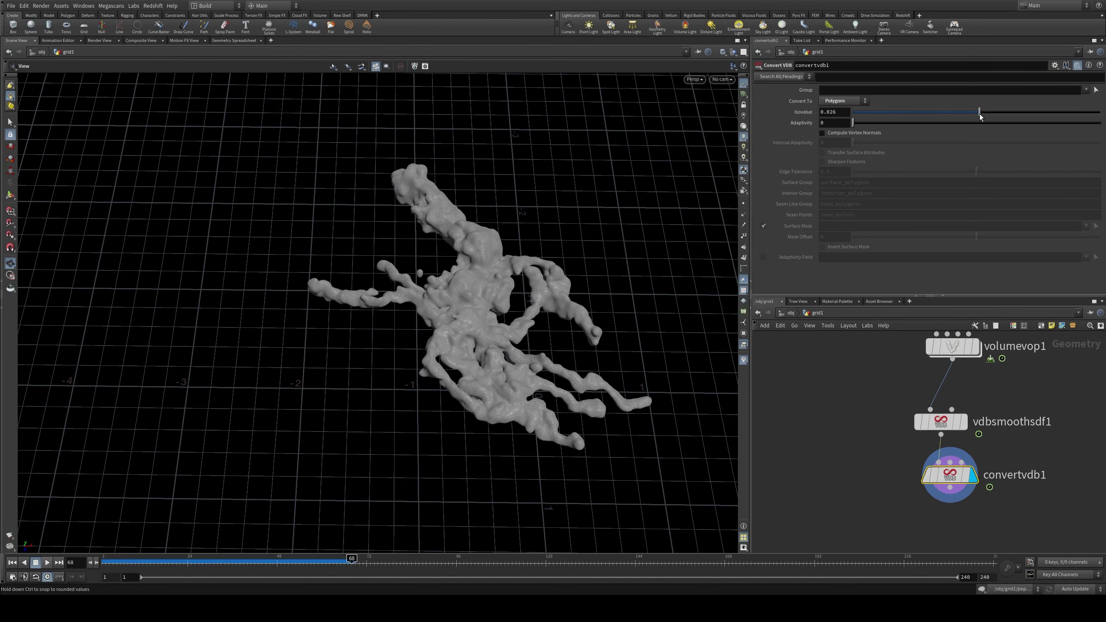
{"action": "left_click_drag", "start_coordinate": [534, 259], "coordinate": [451, 314]}
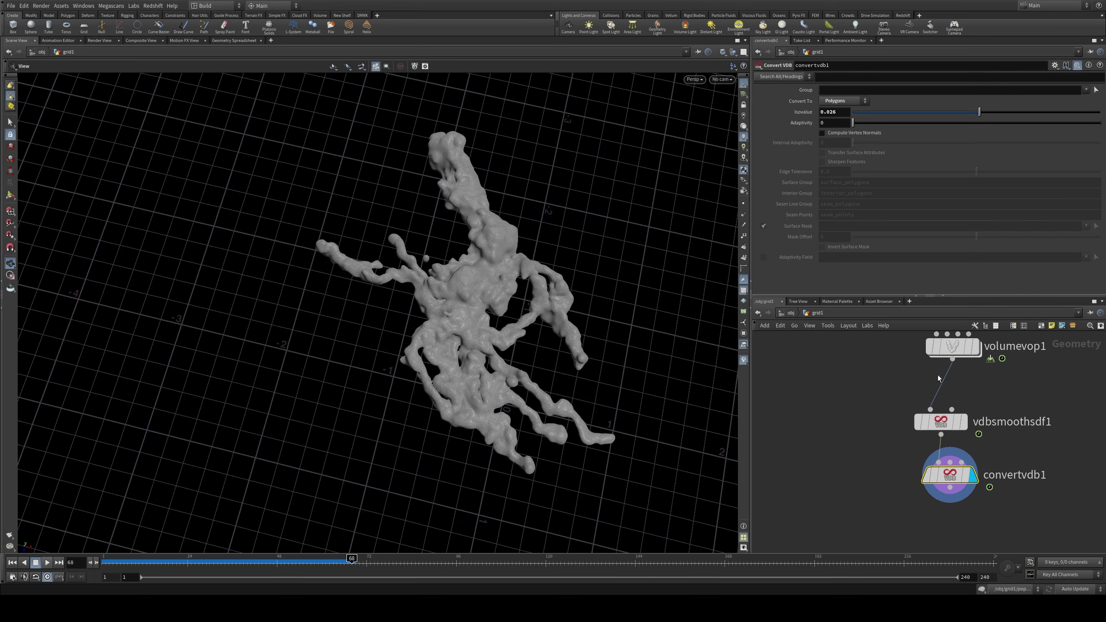
{"action": "middle_click_drag", "start_coordinate": [965, 407], "coordinate": [946, 437]}
{"action": "mouse_move", "coordinate": [930, 382]}
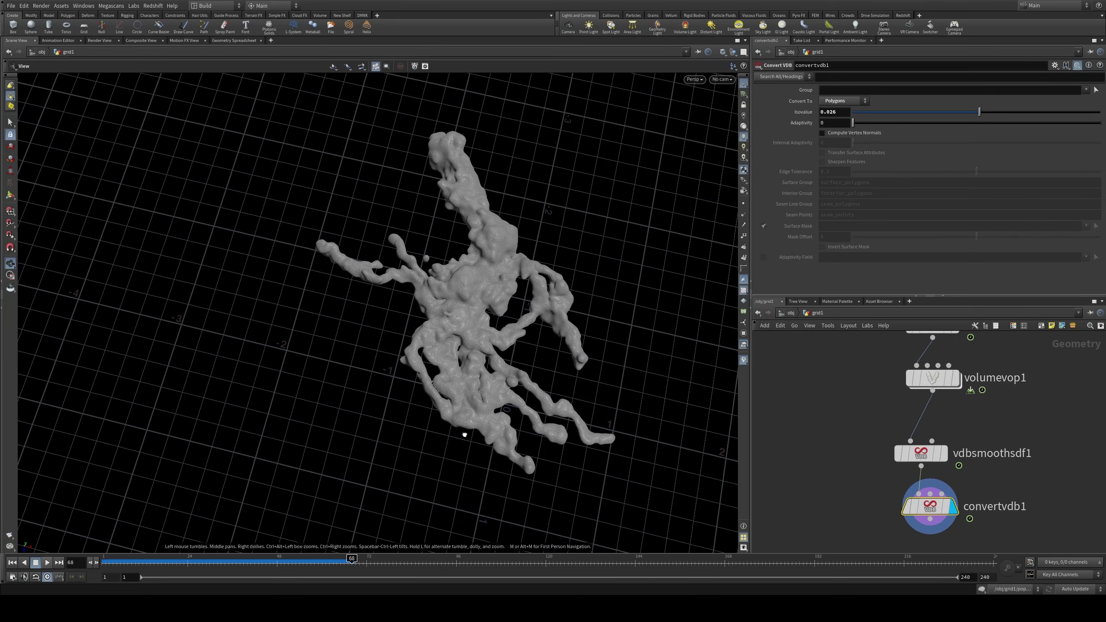
{"action": "left_click_drag", "start_coordinate": [464, 435], "coordinate": [446, 366]}
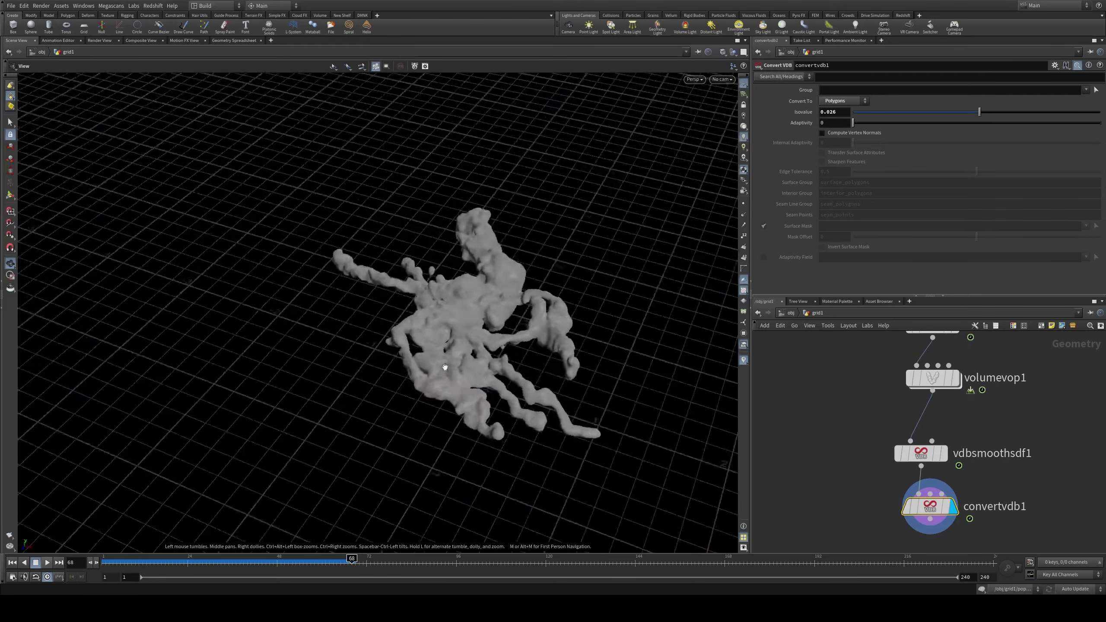
Step: Inside volumevop1, set the aanoise1 3D Frequency to 4 on all axes
{"action": "double_click", "coordinate": [934, 378]}
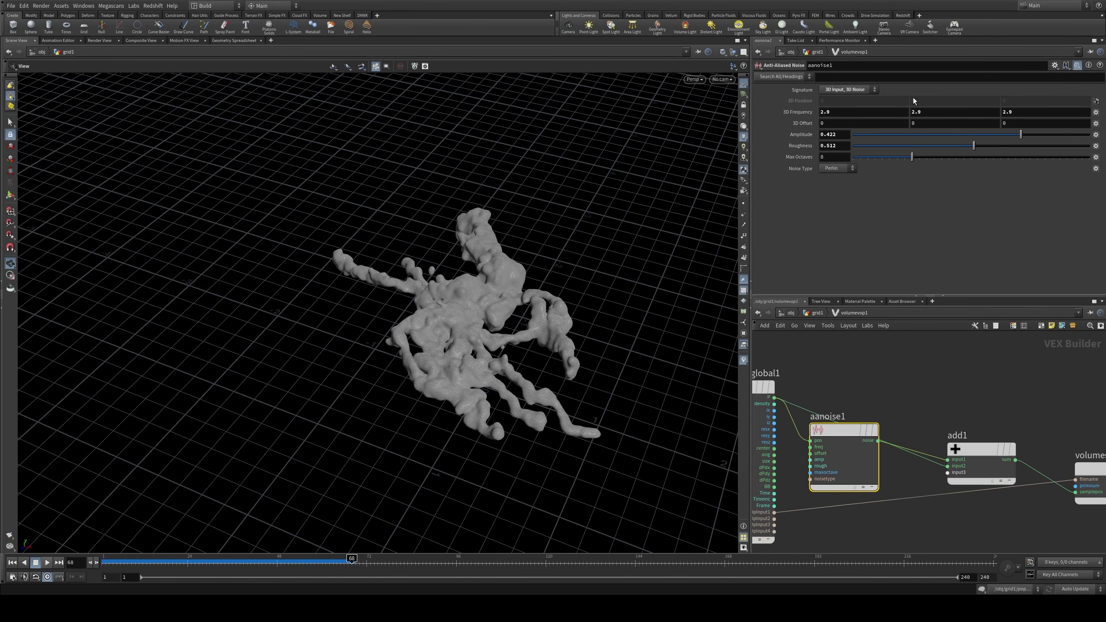
{"action": "left_click_drag", "start_coordinate": [797, 112], "coordinate": [851, 127]}
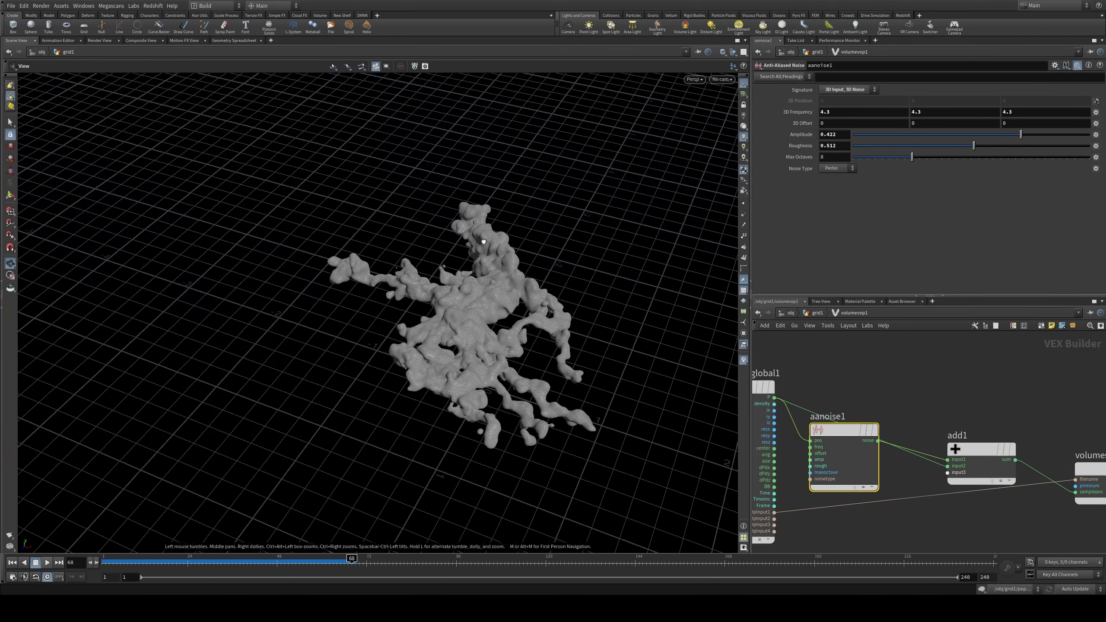
{"action": "left_click_drag", "start_coordinate": [482, 241], "coordinate": [478, 359]}
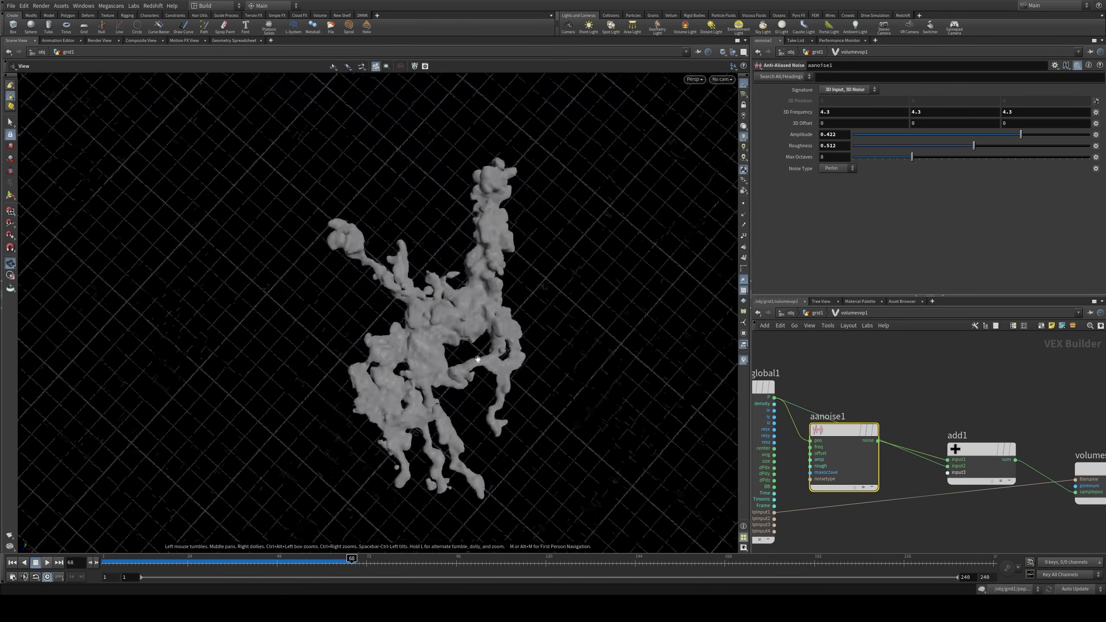
{"action": "left_click_drag", "start_coordinate": [787, 114], "coordinate": [777, 116]}
{"action": "left_click_drag", "start_coordinate": [786, 119], "coordinate": [790, 119]}
{"action": "left_click_drag", "start_coordinate": [531, 387], "coordinate": [563, 288]}
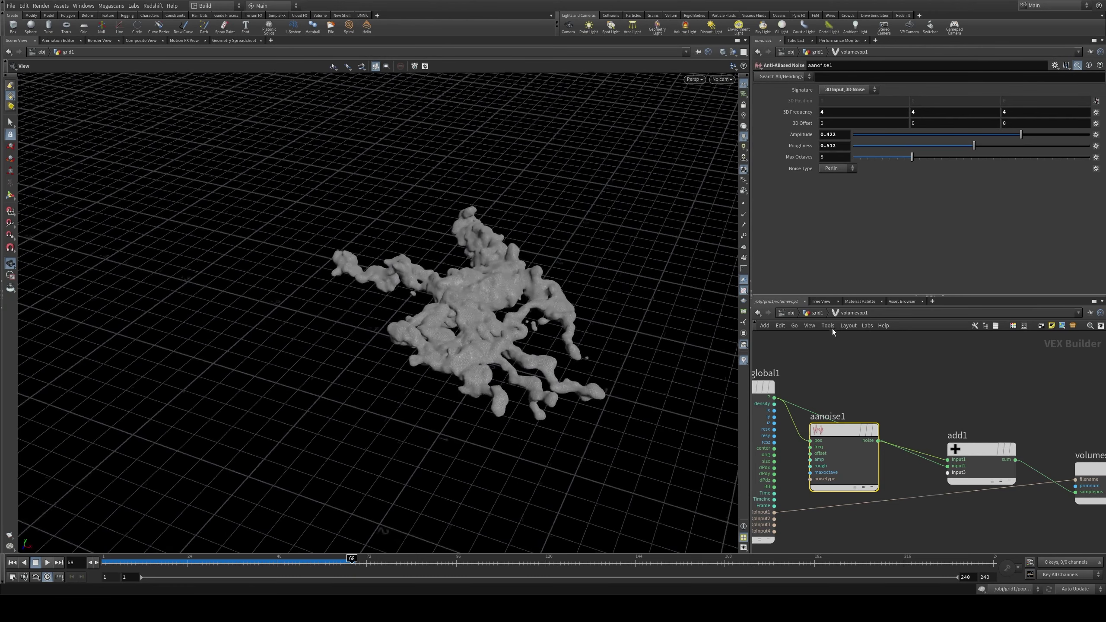
Step: Back in grid1, display vdbcombine1 to compare the tubes before noise
{"action": "key", "text": "u"}
{"action": "middle_click_drag", "start_coordinate": [1001, 506], "coordinate": [969, 410]}
{"action": "scroll", "coordinate": [970, 410], "scroll_direction": "down", "scroll_amount": 8}
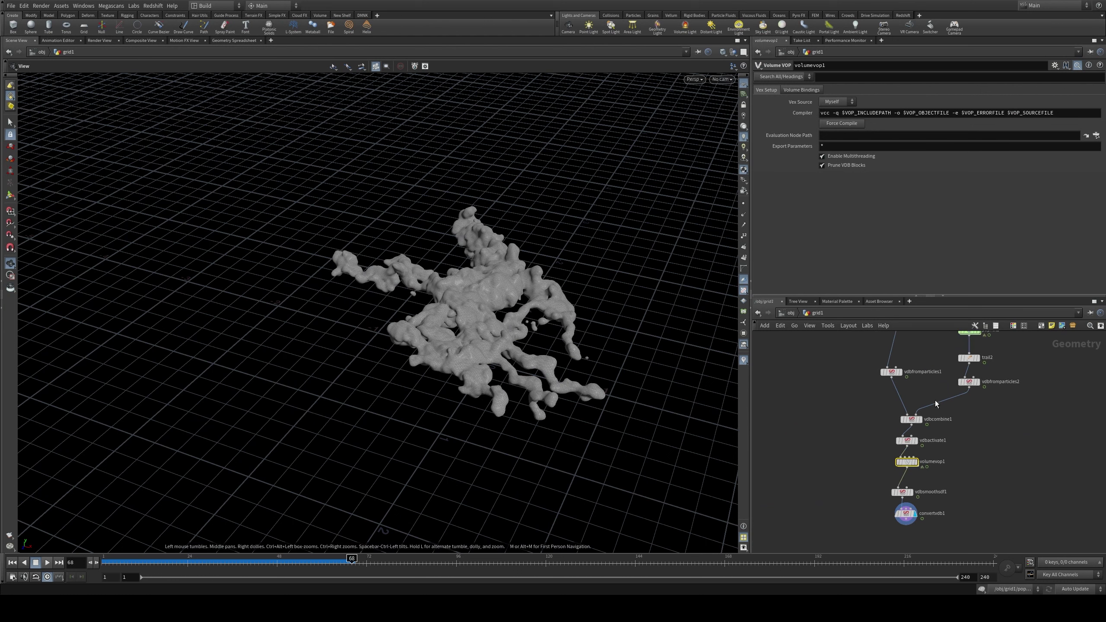
{"action": "scroll", "coordinate": [935, 479], "scroll_direction": "up", "scroll_amount": 3}
{"action": "left_click", "coordinate": [943, 453]}
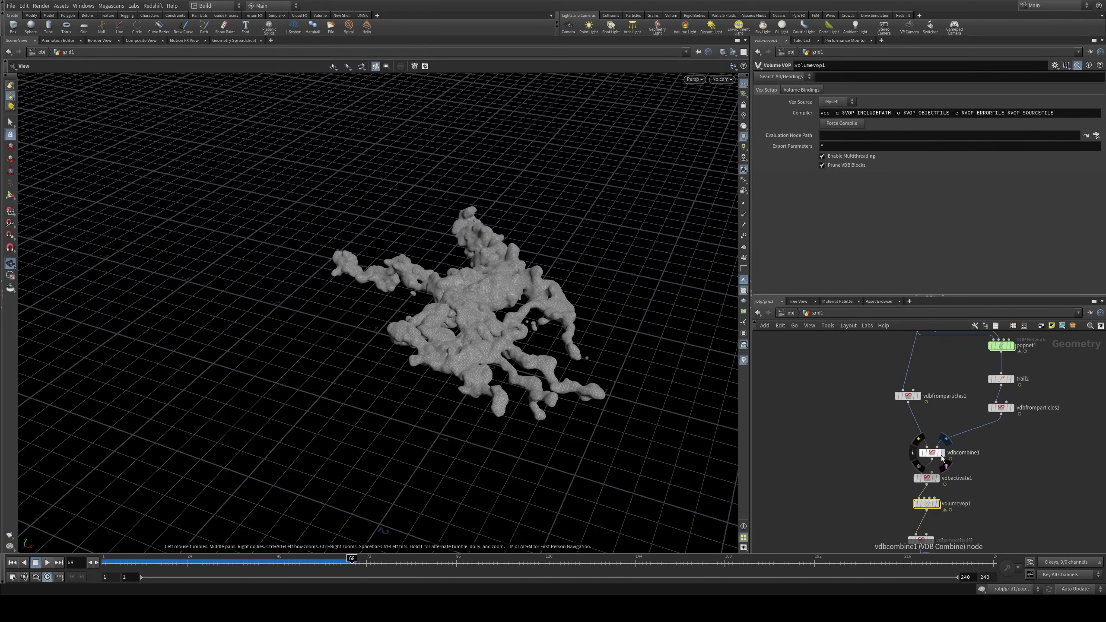
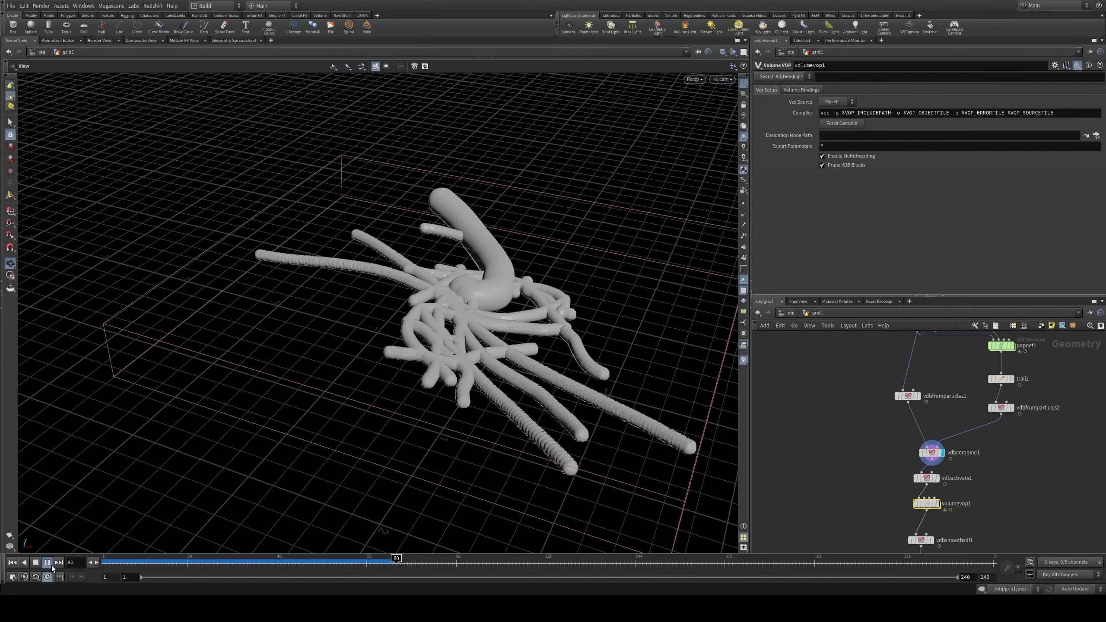
Step: Stop playback at frame 82 and orbit the tube mesh to inspect it
{"action": "left_click", "coordinate": [51, 564]}
{"action": "left_click_drag", "start_coordinate": [473, 145], "coordinate": [495, 211]}
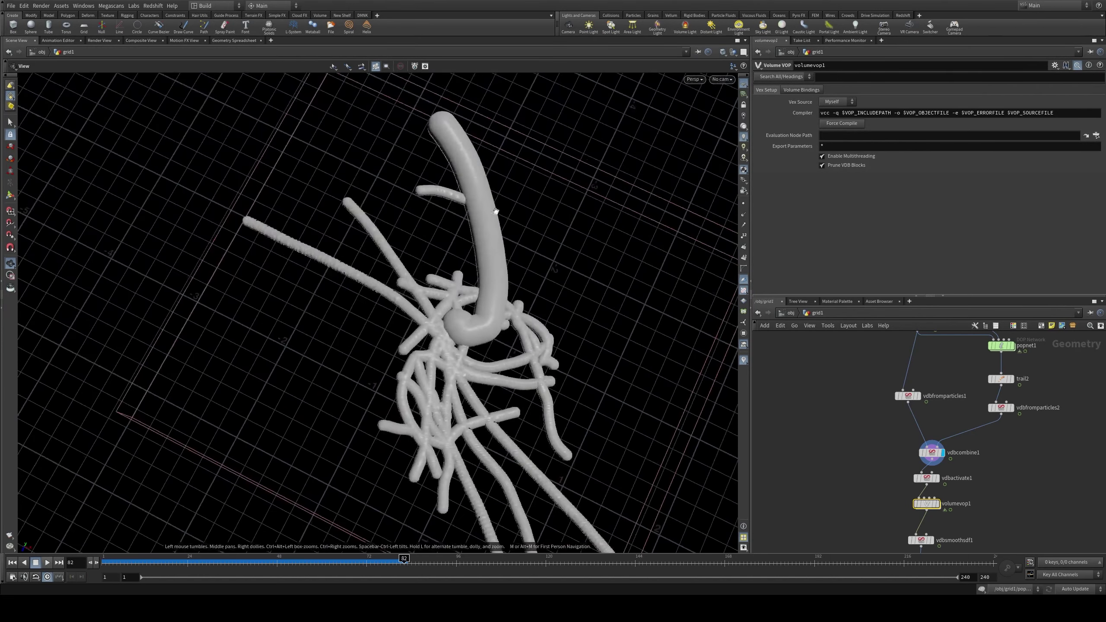
{"action": "left_click_drag", "start_coordinate": [459, 169], "coordinate": [491, 242]}
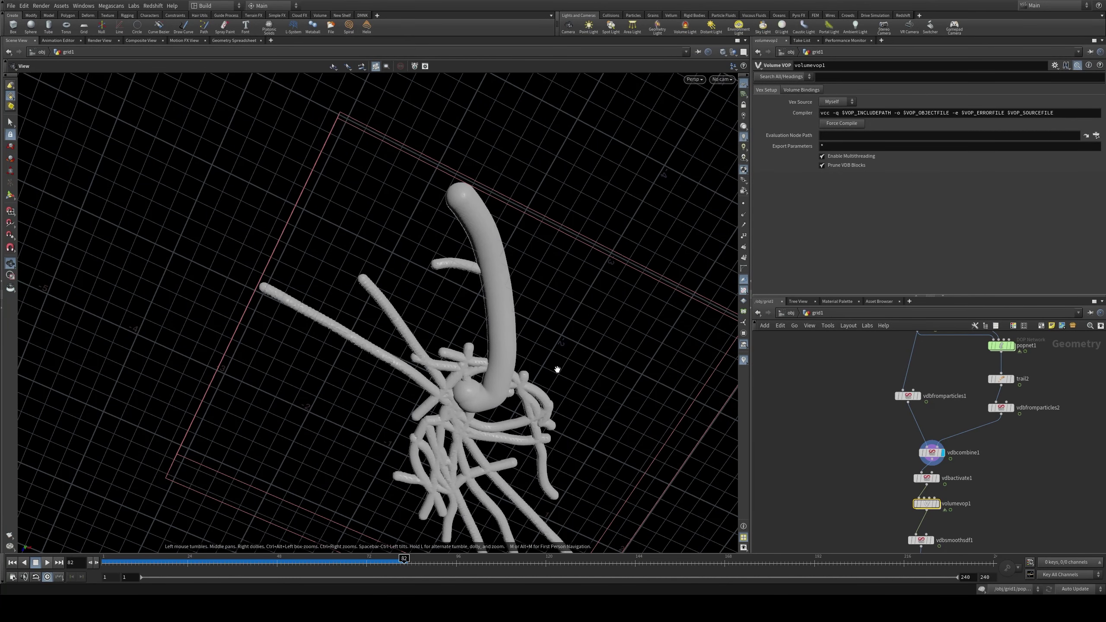
{"action": "middle_click_drag", "start_coordinate": [996, 430], "coordinate": [1026, 486]}
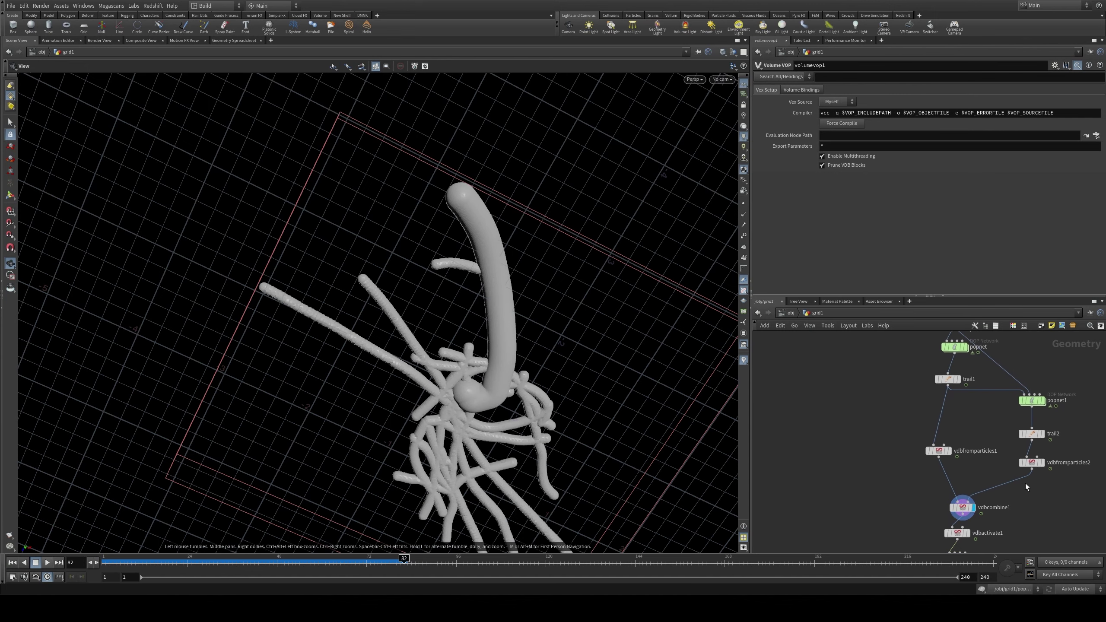
{"action": "left_click_drag", "start_coordinate": [501, 283], "coordinate": [756, 258]}
{"action": "scroll", "coordinate": [981, 425], "scroll_direction": "down", "scroll_amount": 2}
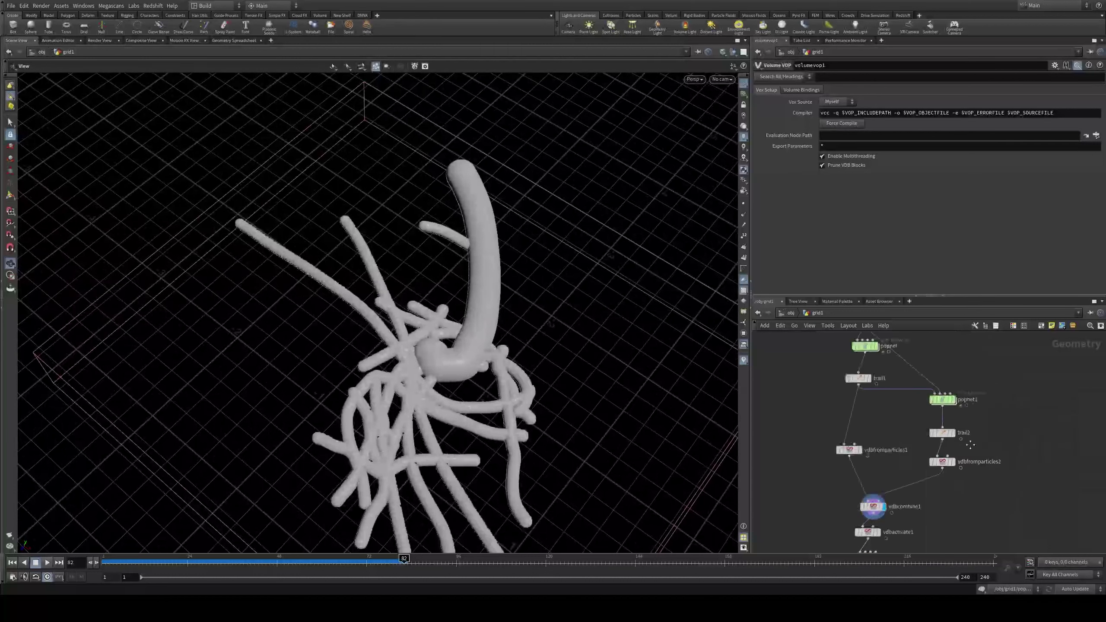
{"action": "middle_click_drag", "start_coordinate": [1009, 430], "coordinate": [982, 425]}
{"action": "scroll", "coordinate": [981, 425], "scroll_direction": "down", "scroll_amount": 1}
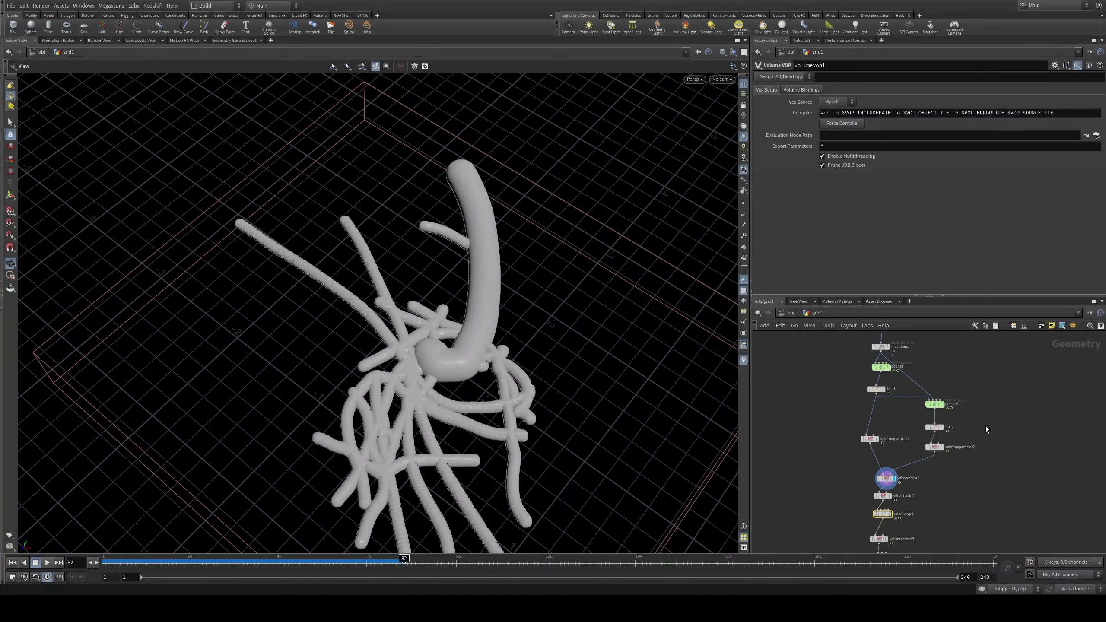
Step: Add an Attribute VOP node to the grid1 network
{"action": "key", "text": "Tab"}
{"action": "type", "text": "attribute vop"}
{"action": "key", "text": "Return"}
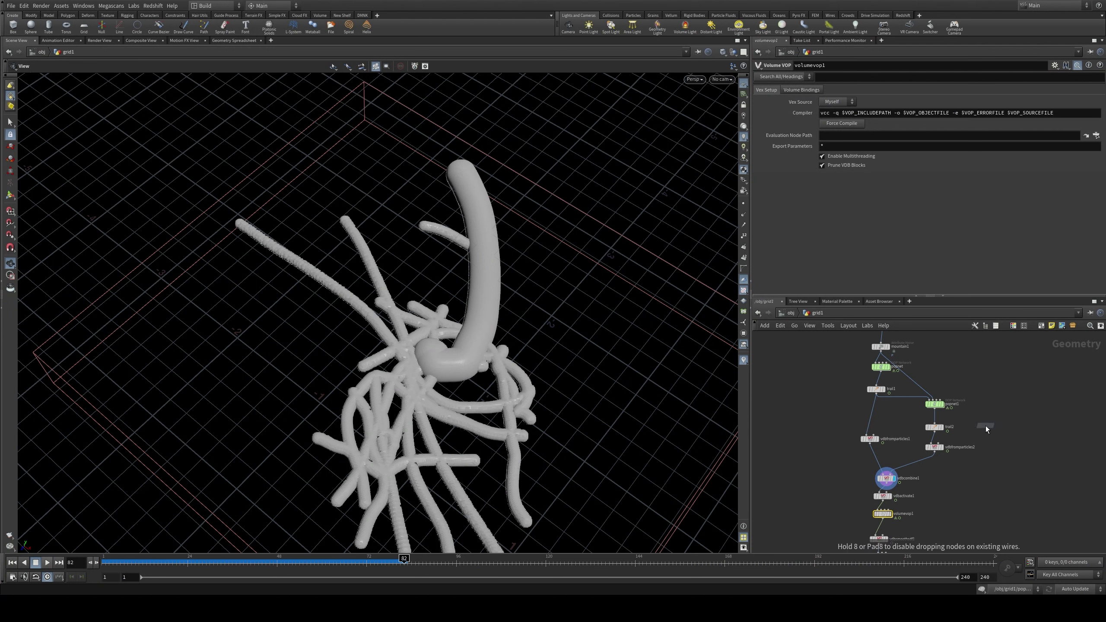
Step: Place pointvop1 beside trail1 and wire trail1 through pointvop1 into popnet1
{"action": "left_click", "coordinate": [897, 417]}
{"action": "scroll", "coordinate": [899, 416], "scroll_direction": "up", "scroll_amount": 3}
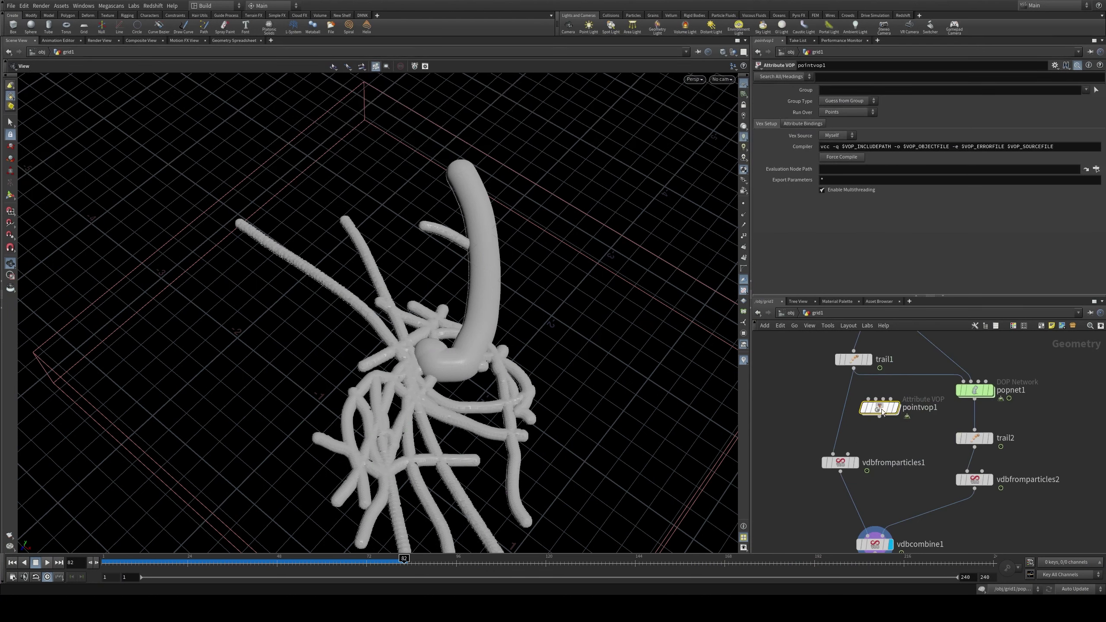
{"action": "left_click_drag", "start_coordinate": [883, 411], "coordinate": [895, 404]}
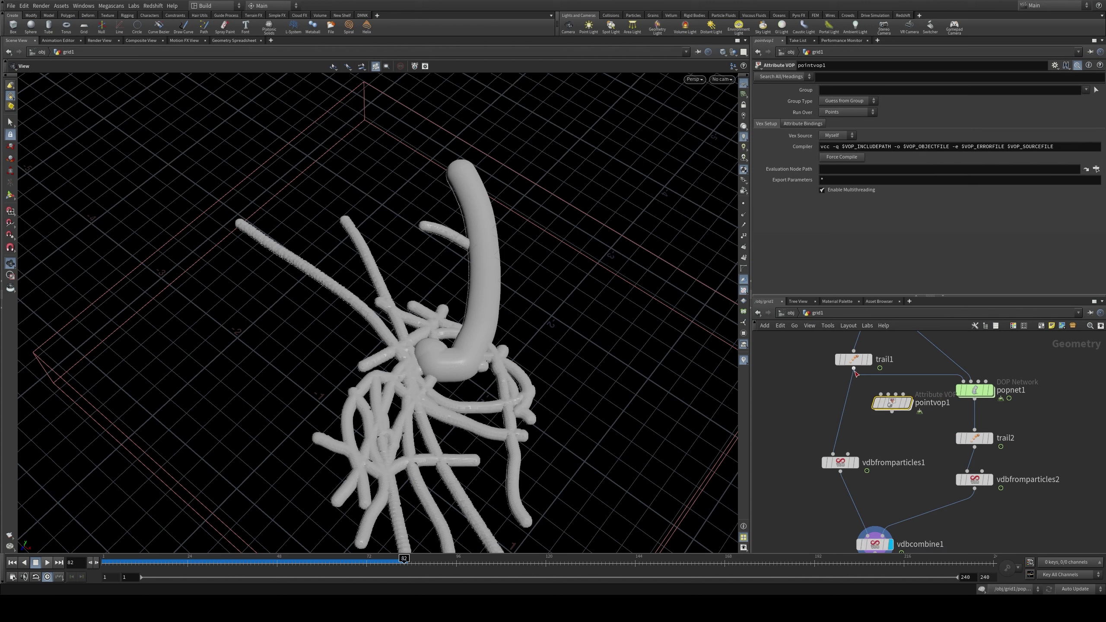
{"action": "left_click_drag", "start_coordinate": [853, 371], "coordinate": [954, 393]}
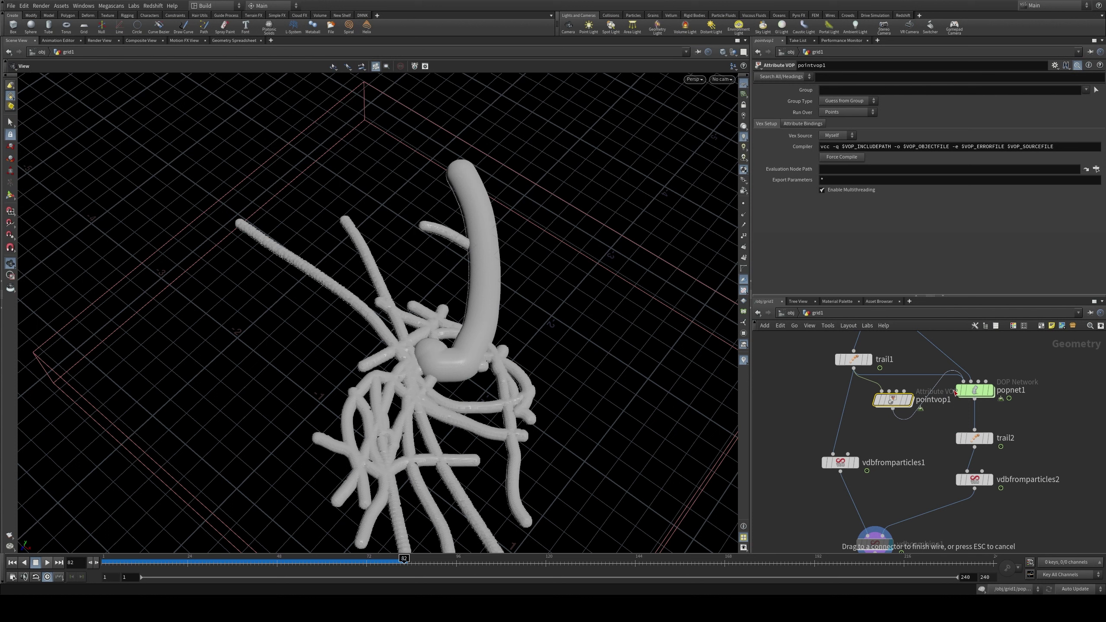
{"action": "left_click", "coordinate": [889, 415]}
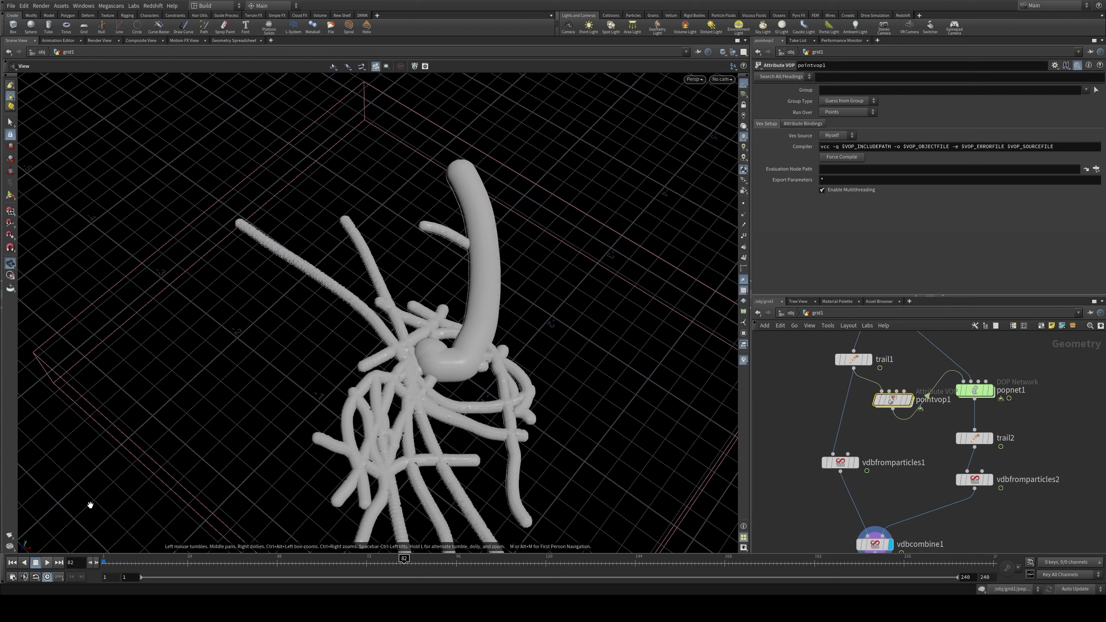
Step: Display pointvop1's output in the viewport and enter its VEX network
{"action": "double_click", "coordinate": [893, 400]}
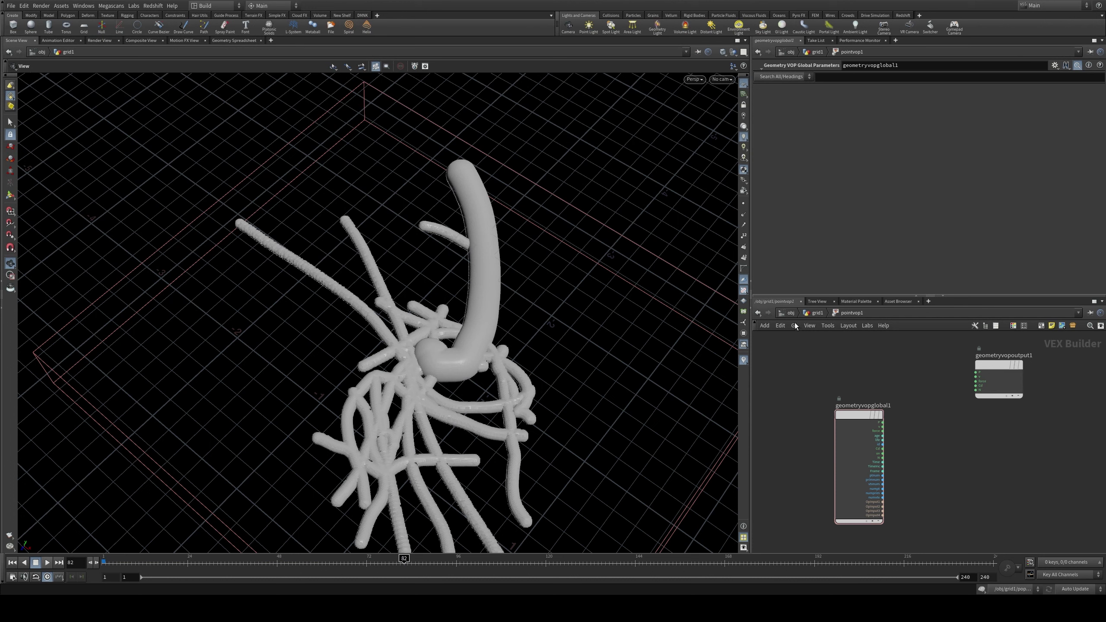
{"action": "left_click", "coordinate": [805, 311]}
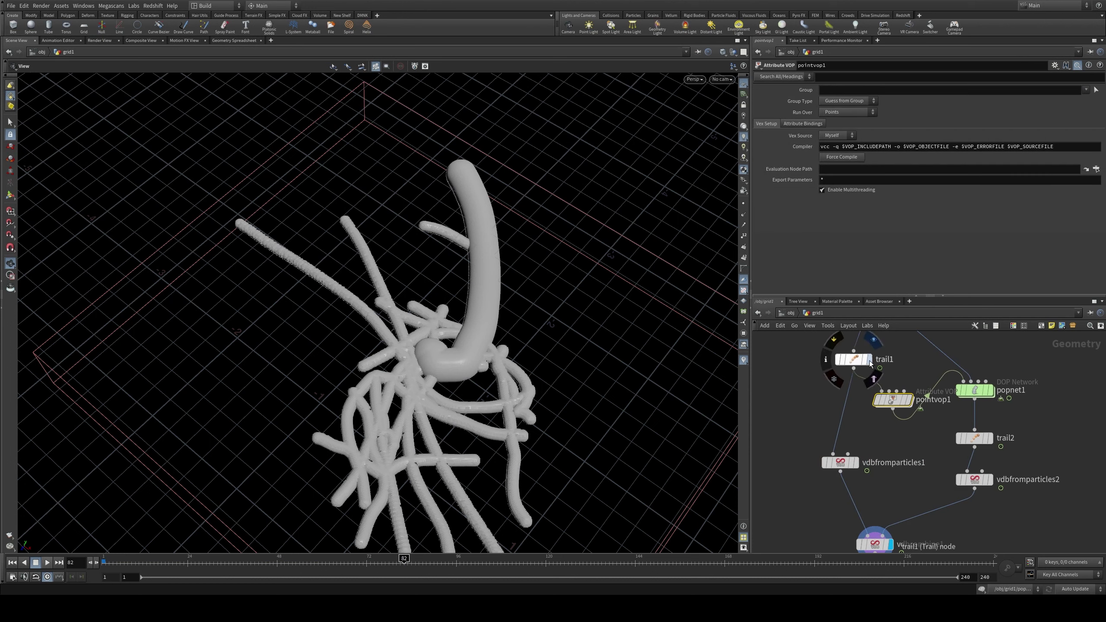
{"action": "left_click", "coordinate": [908, 400]}
{"action": "double_click", "coordinate": [892, 400]}
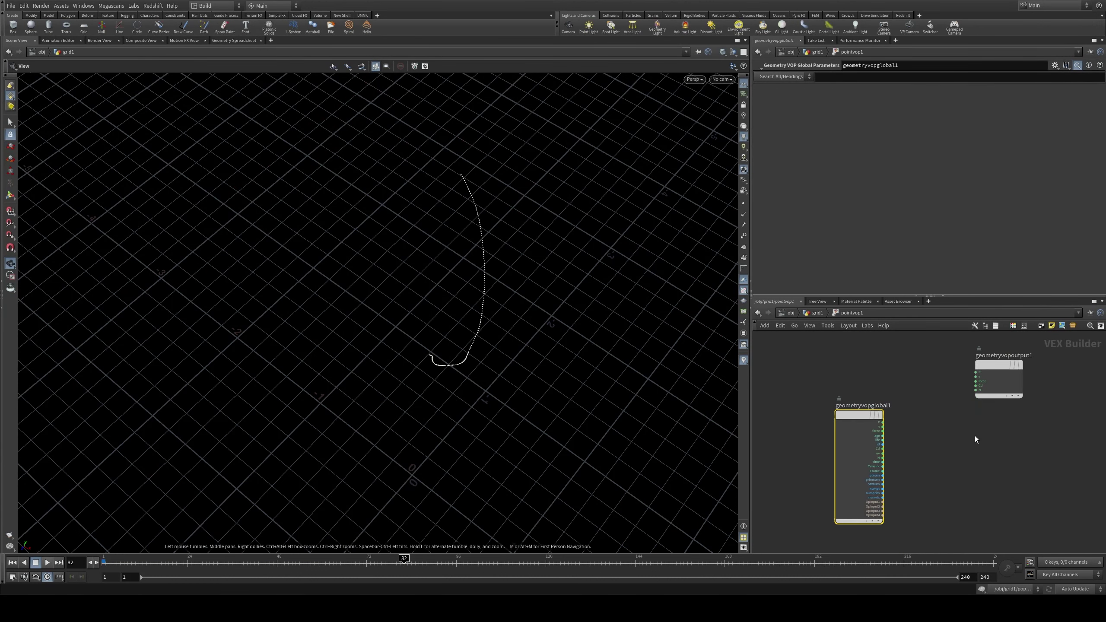
{"action": "scroll", "coordinate": [879, 488], "scroll_direction": "up", "scroll_amount": 3}
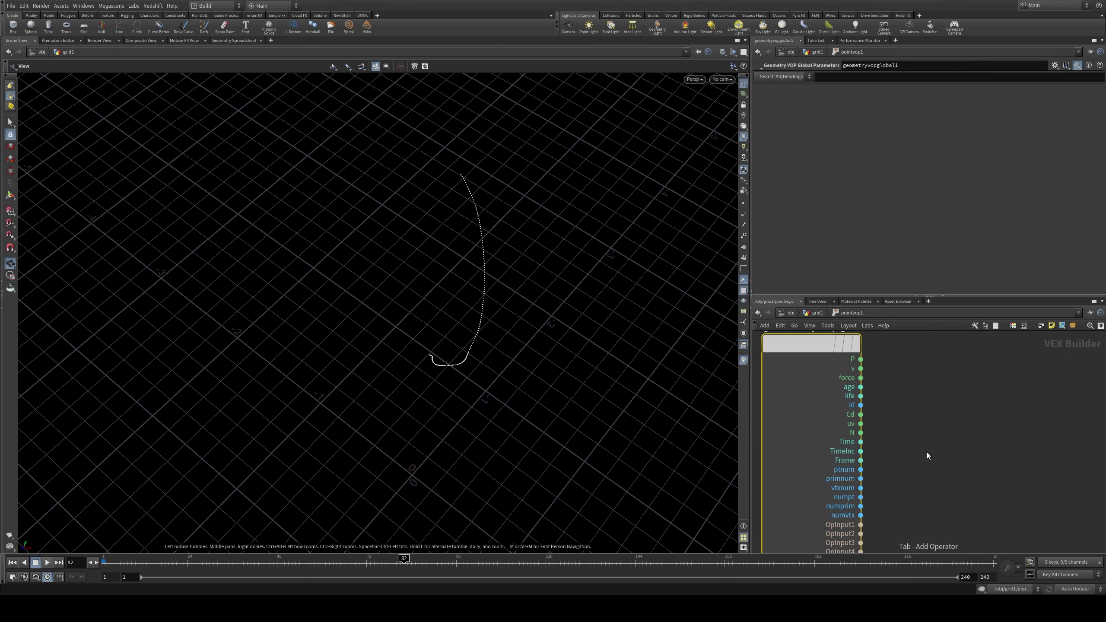
Step: Add a Fit Range node fed by ptnum, with point numbers shown on the curve
{"action": "key", "text": "Tab"}
{"action": "type", "text": "fit"}
{"action": "key", "text": "Return"}
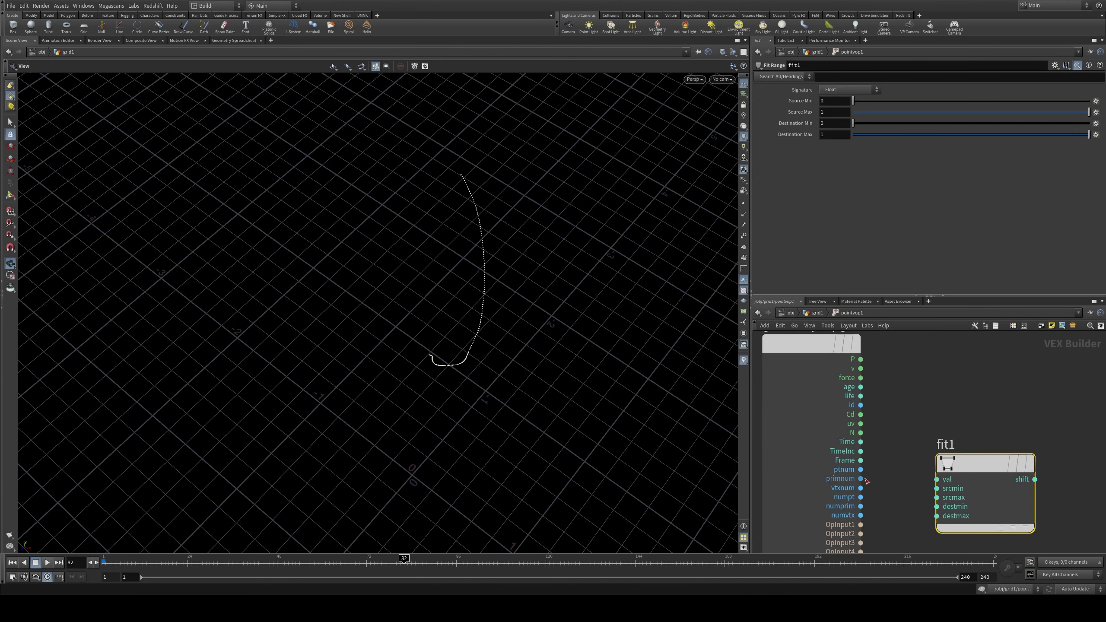
{"action": "left_click_drag", "start_coordinate": [856, 469], "coordinate": [1009, 470]}
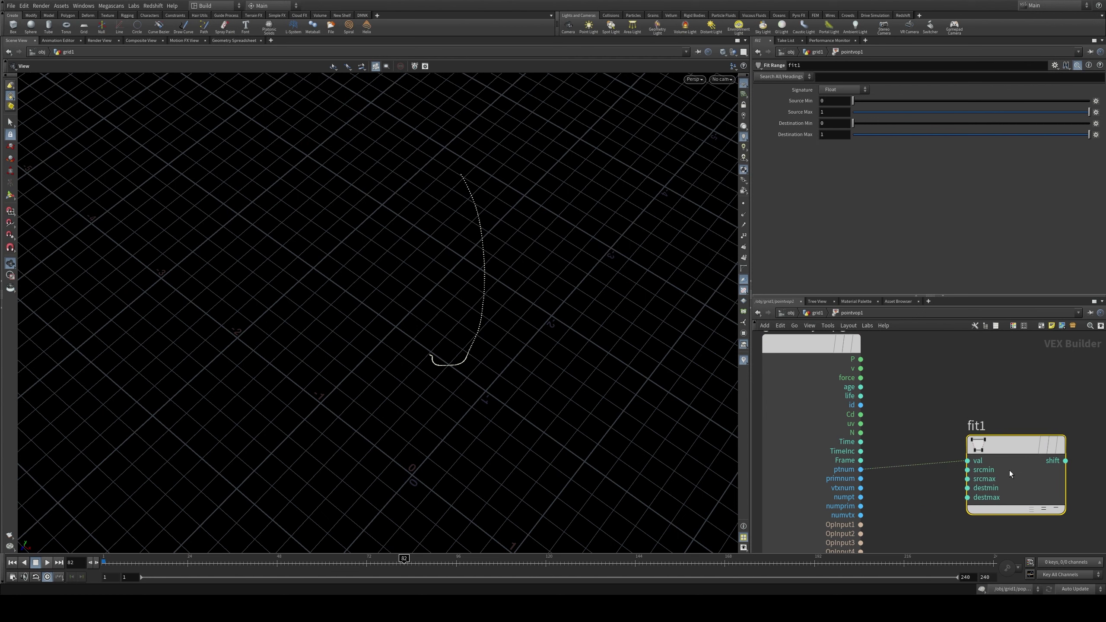
{"action": "left_click", "coordinate": [743, 236]}
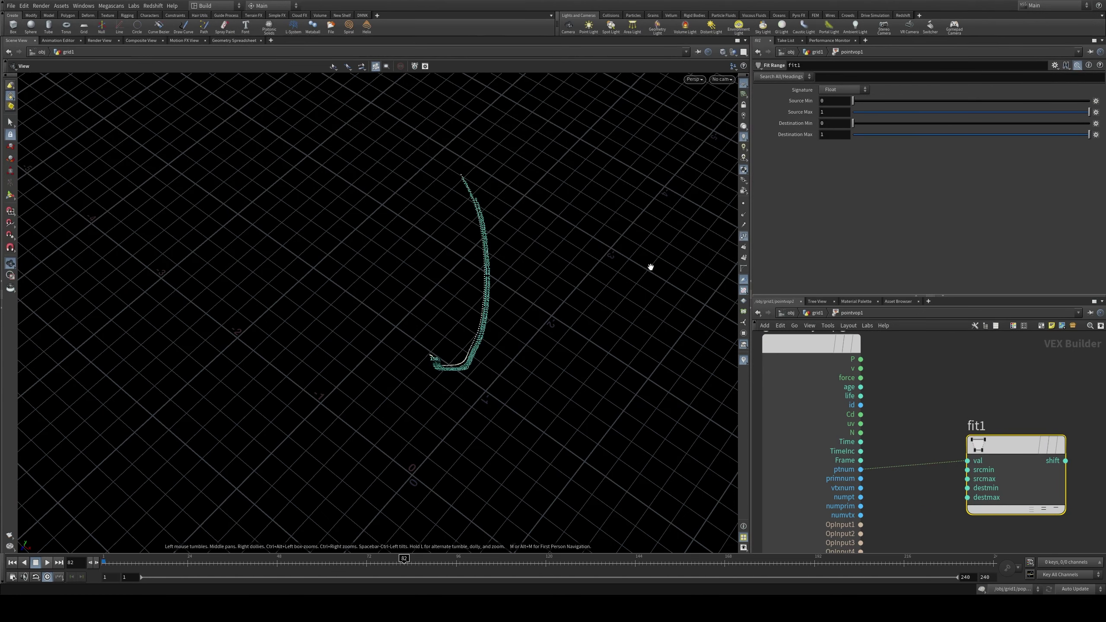
{"action": "left_click_drag", "start_coordinate": [649, 264], "coordinate": [424, 395]}
{"action": "left_click_drag", "start_coordinate": [518, 160], "coordinate": [524, 226]}
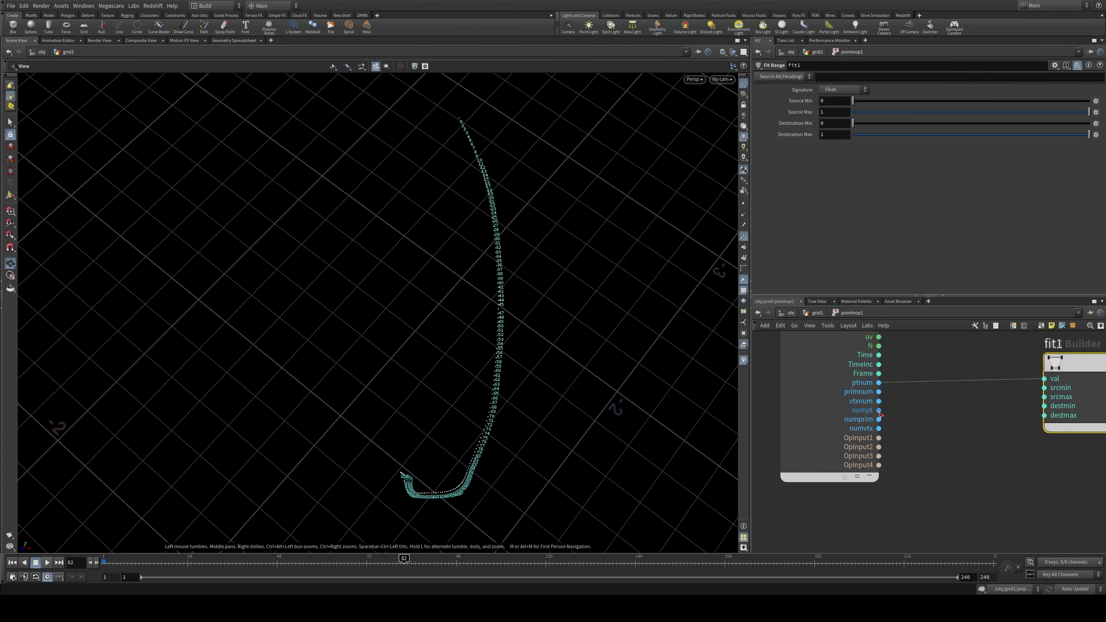
Step: Subtract a constant from numpt and wire the result into fit1's srcmax
{"action": "left_click", "coordinate": [879, 410]}
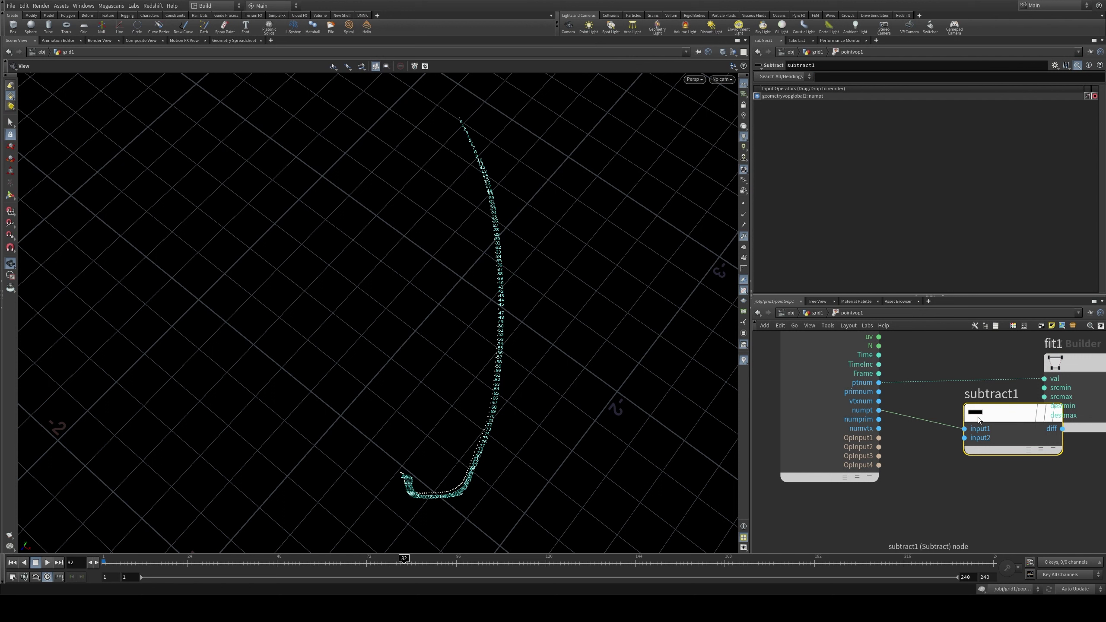
{"action": "key", "text": "Delete"}
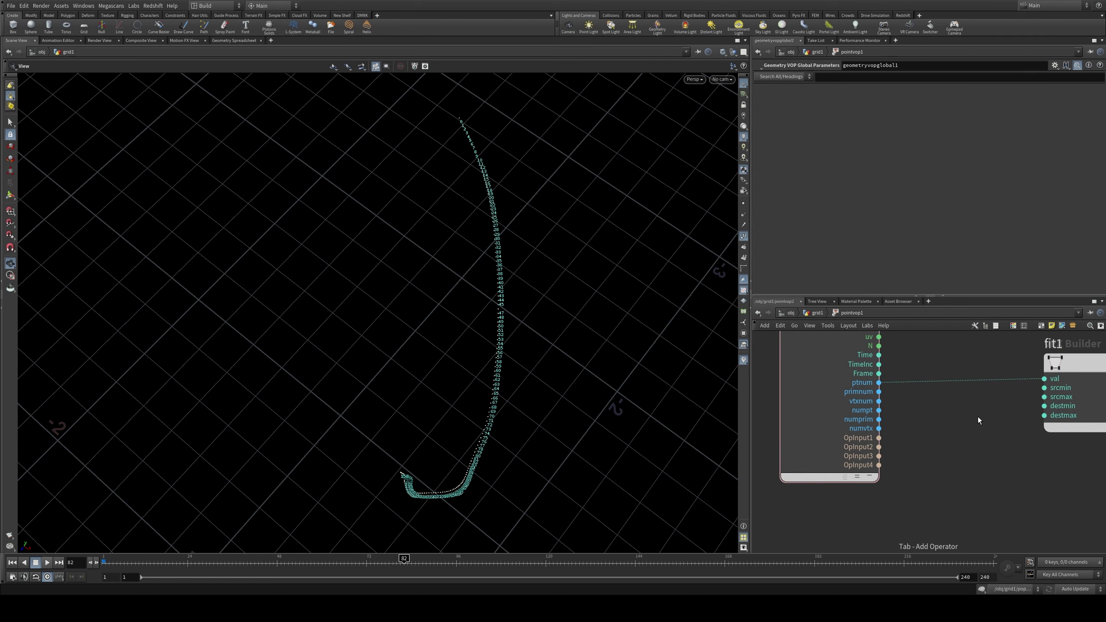
{"action": "key", "text": "Tab"}
{"action": "type", "text": "subconst"}
{"action": "key", "text": "Return"}
{"action": "left_click", "coordinate": [959, 479]}
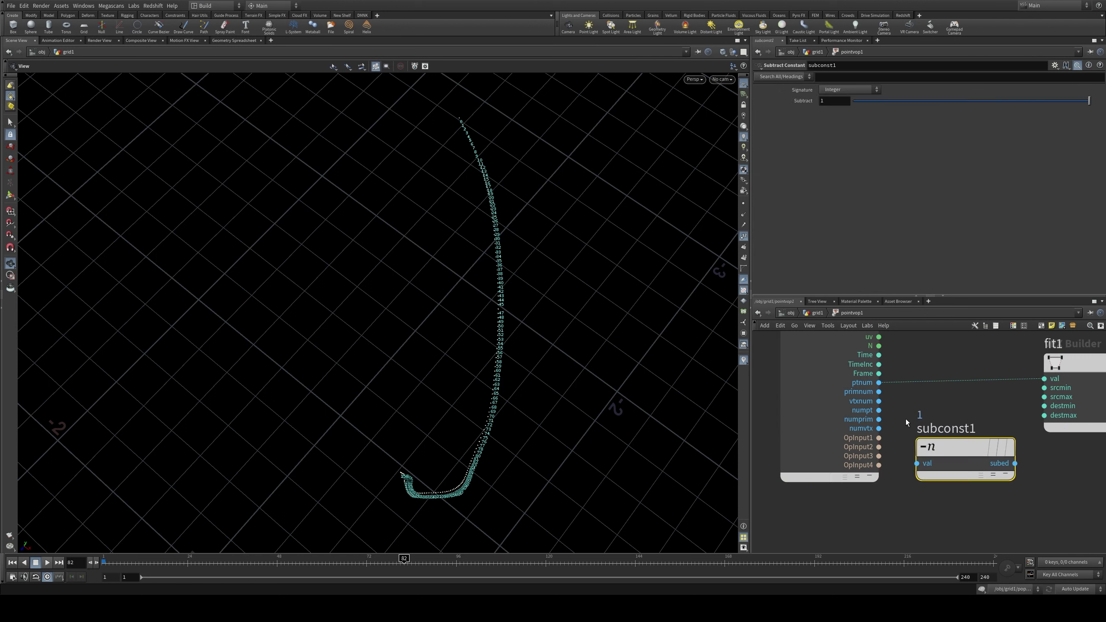
{"action": "left_click_drag", "start_coordinate": [1015, 463], "coordinate": [1044, 397]}
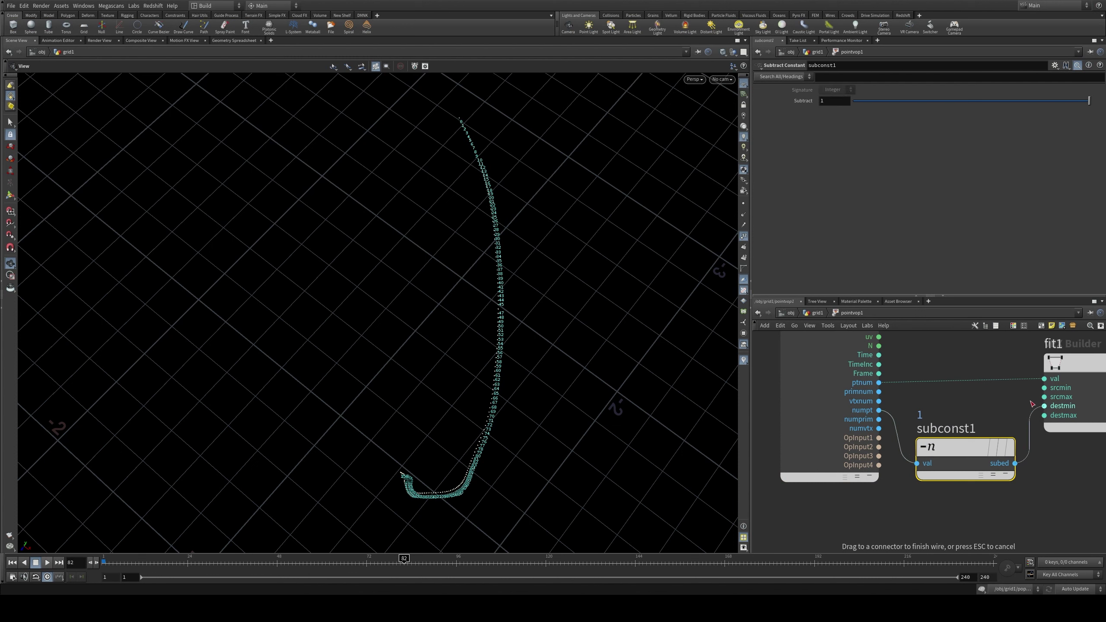
{"action": "middle_click_drag", "start_coordinate": [1096, 478], "coordinate": [989, 485]}
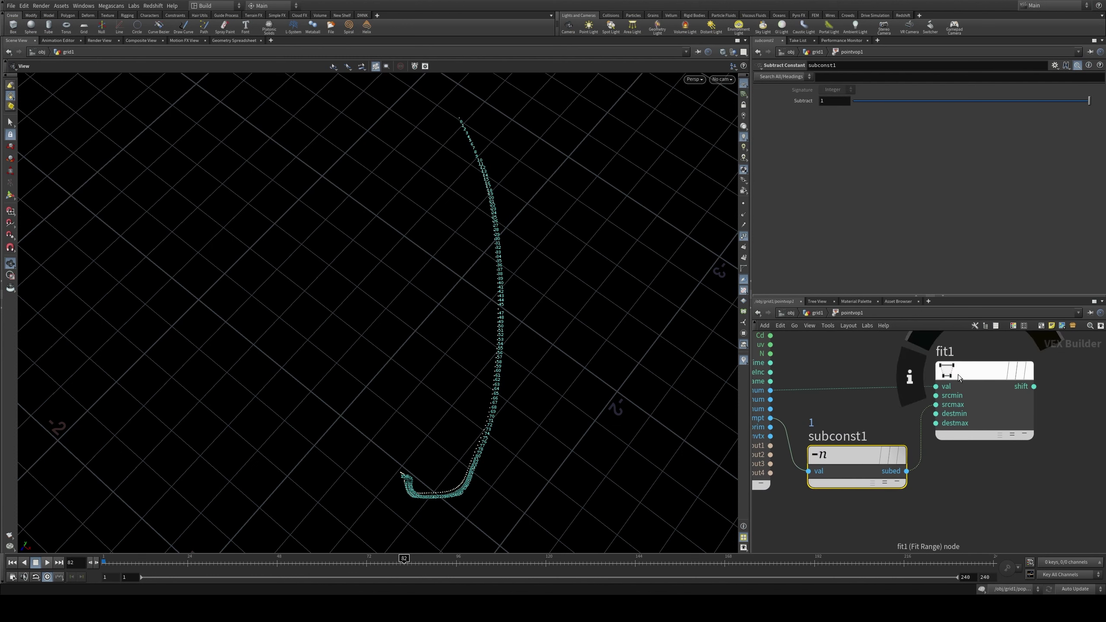
Step: Check fit1's ranges and subconst1's subtract value
{"action": "left_click", "coordinate": [997, 374]}
{"action": "scroll", "coordinate": [923, 444], "scroll_direction": "down", "scroll_amount": 2}
{"action": "left_click", "coordinate": [876, 456]}
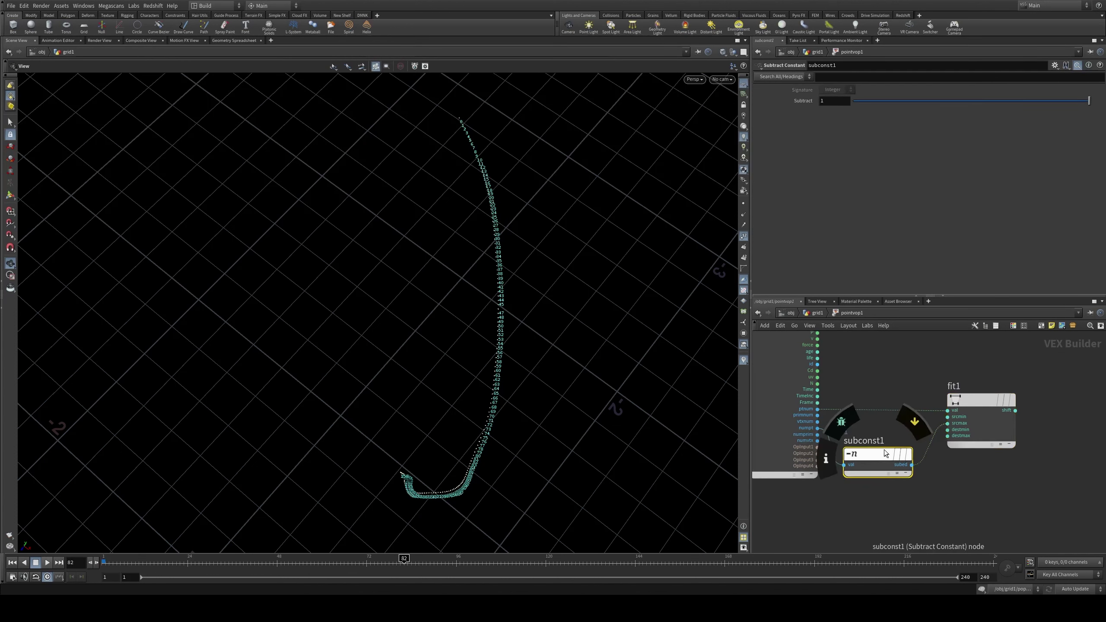
{"action": "left_click_drag", "start_coordinate": [575, 323], "coordinate": [554, 334]}
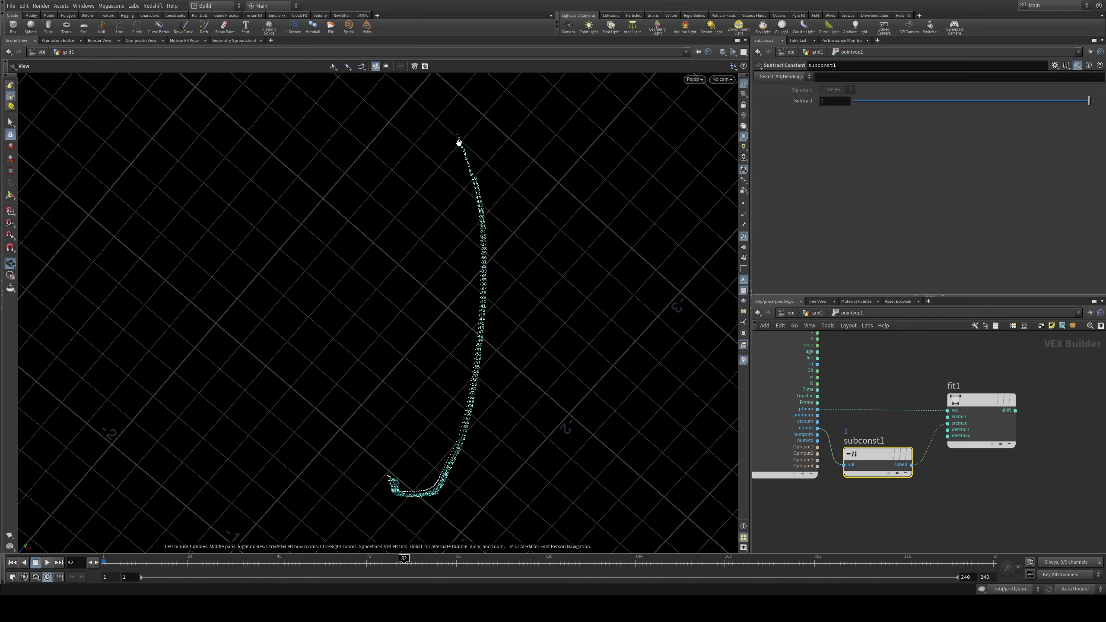
{"action": "mouse_move", "coordinate": [884, 459]}
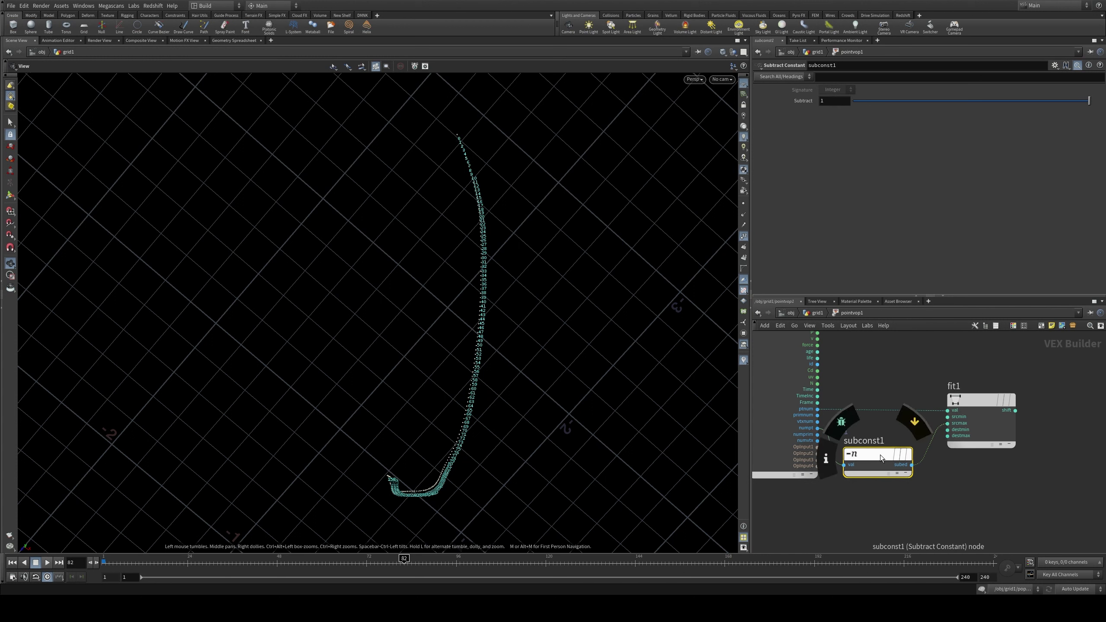
Step: Feed fit1's shift output into a Bind node exporting the attribute 'grad'
{"action": "middle_click_drag", "start_coordinate": [1011, 414], "coordinate": [892, 430]}
{"action": "left_click_drag", "start_coordinate": [893, 428], "coordinate": [967, 419]}
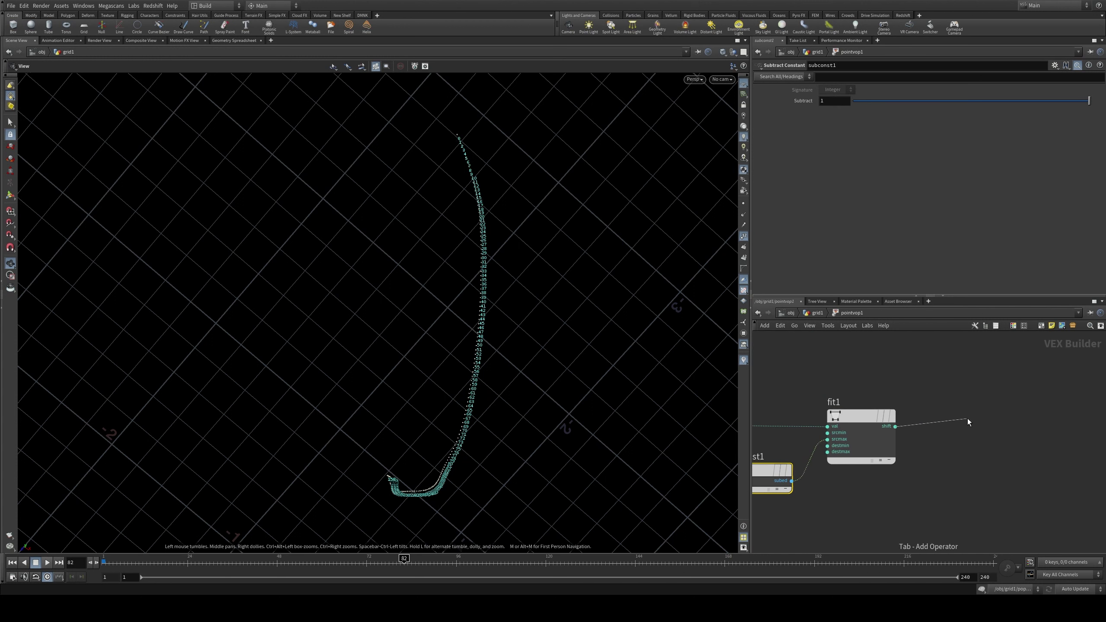
{"action": "key", "text": "Tab"}
{"action": "type", "text": "bind"}
{"action": "key", "text": "Return"}
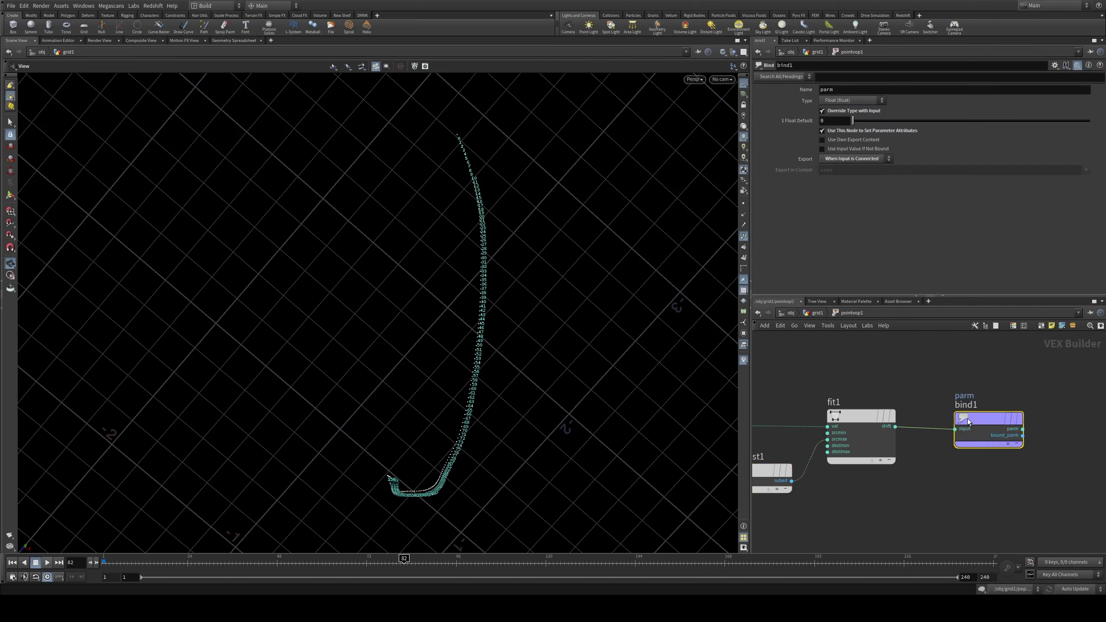
{"action": "double_click", "coordinate": [840, 90]}
{"action": "type", "text": "grad"}
{"action": "key", "text": "Return"}
Step: Add a Color node after pointvop1 in the grid1 network
{"action": "left_click", "coordinate": [817, 313]}
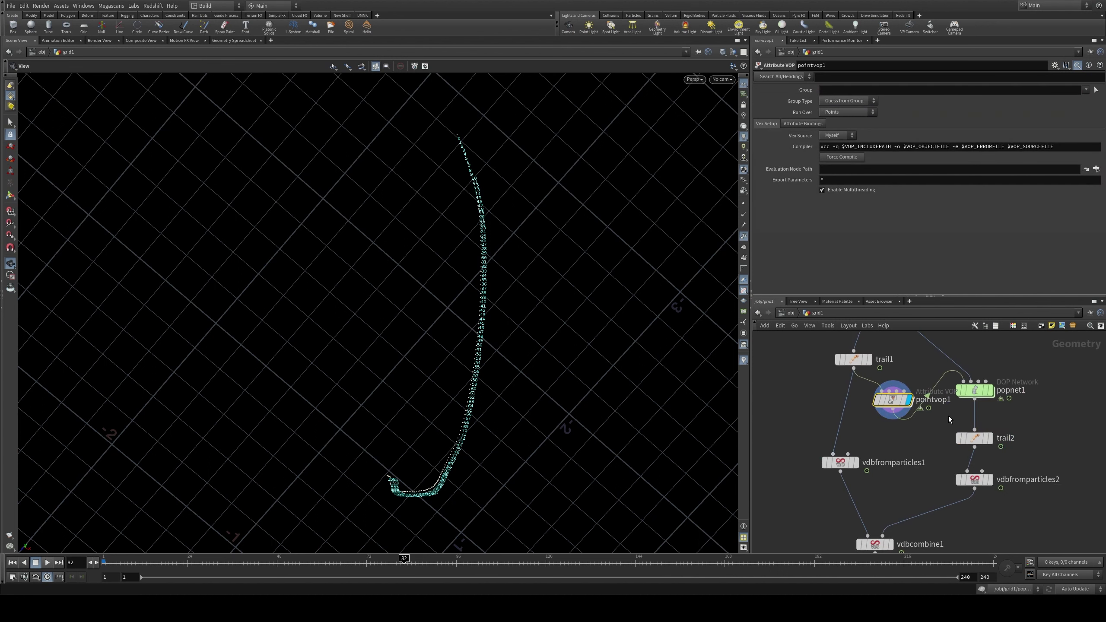
{"action": "left_click_drag", "start_coordinate": [892, 411], "coordinate": [822, 434]}
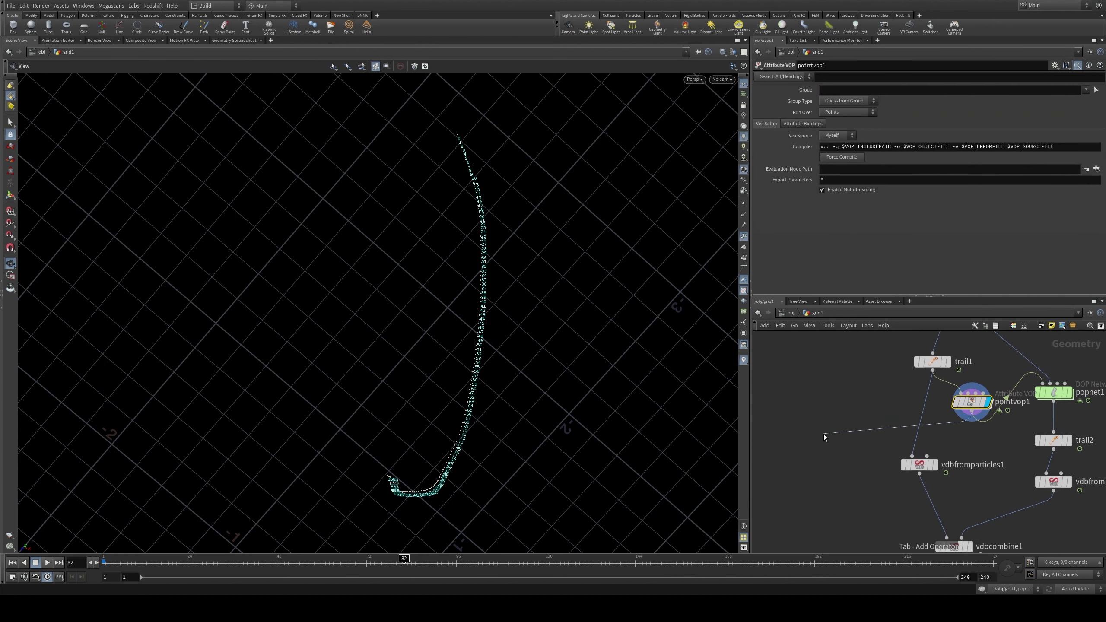
{"action": "key", "text": "Tab"}
{"action": "type", "text": "color"}
{"action": "key", "text": "Return"}
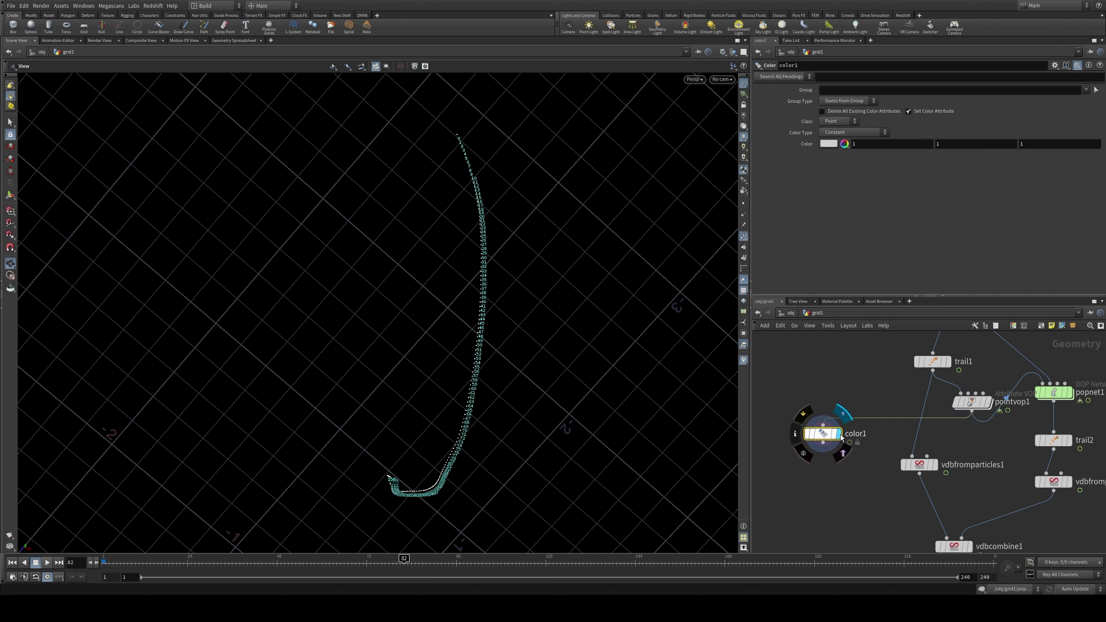
Step: Set the Color node to Ramp from Attribute using the grad attribute
{"action": "left_click", "coordinate": [849, 131]}
{"action": "left_click", "coordinate": [847, 150]}
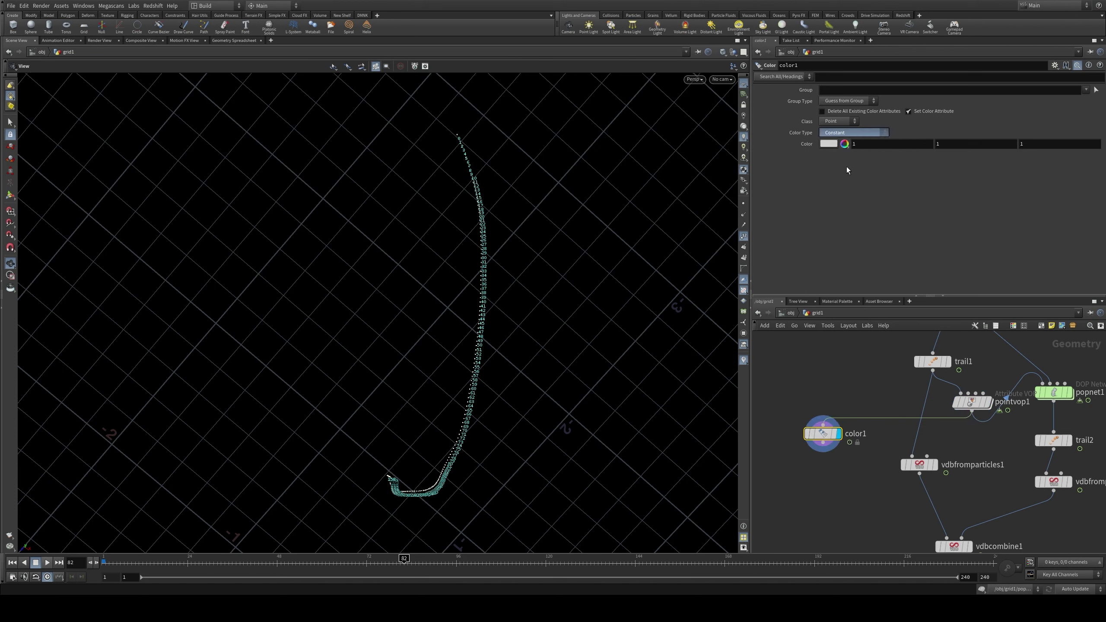
{"action": "left_click", "coordinate": [844, 144]}
{"action": "type", "text": "grad"}
{"action": "key", "text": "Return"}
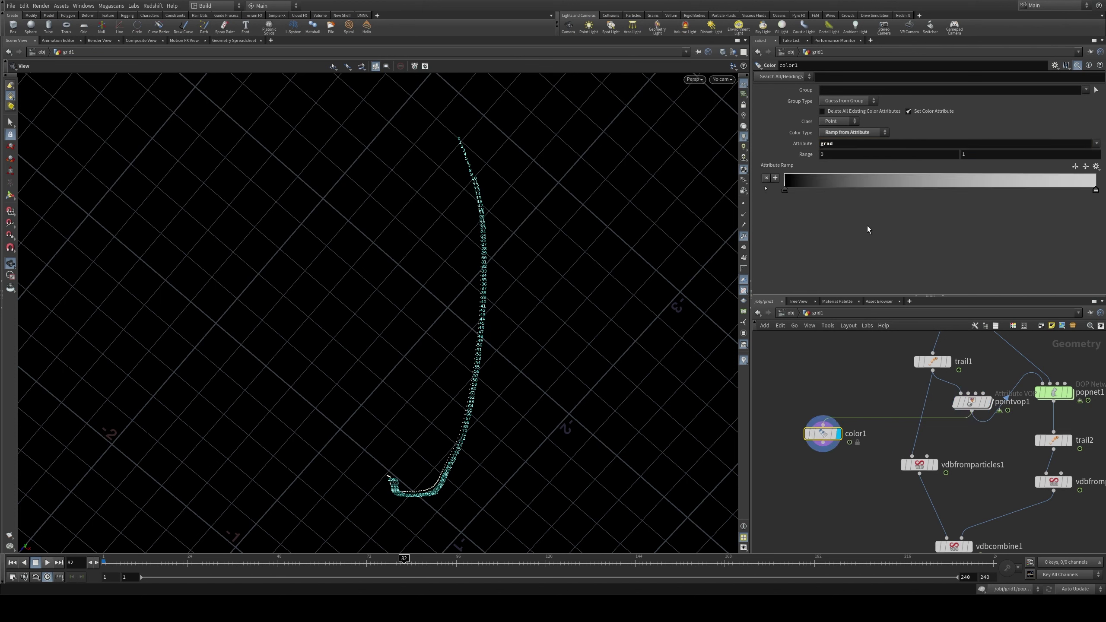
{"action": "left_click", "coordinate": [743, 236]}
{"action": "left_click_drag", "start_coordinate": [535, 345], "coordinate": [482, 277]}
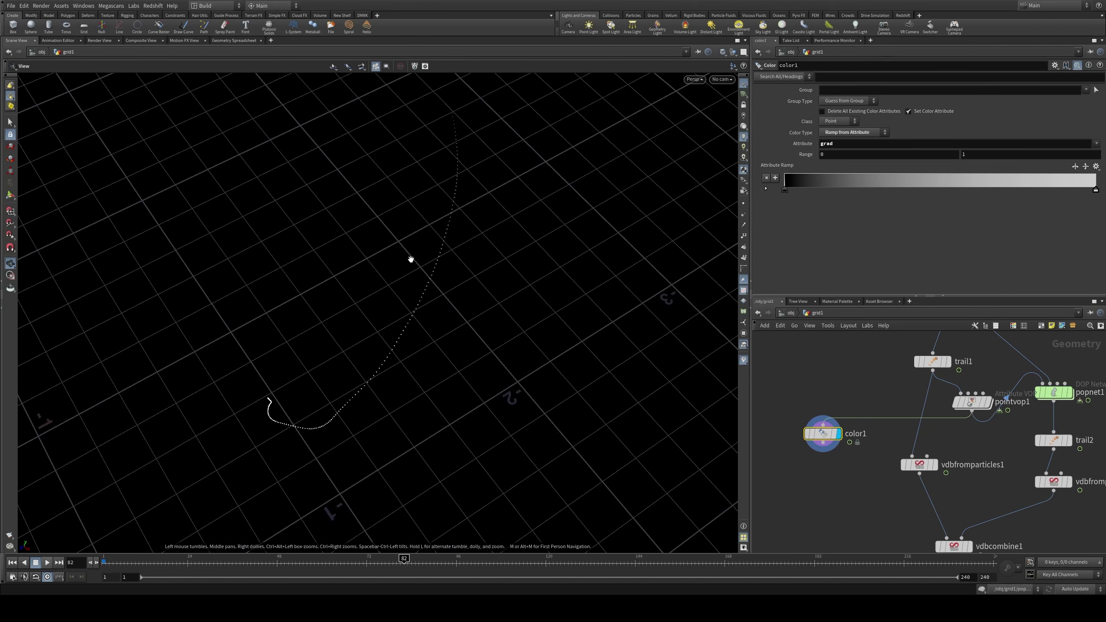
Step: Insert a Ramp Parameter between fit1 and bind1, set to Spline Ramp (float)
{"action": "double_click", "coordinate": [971, 402]}
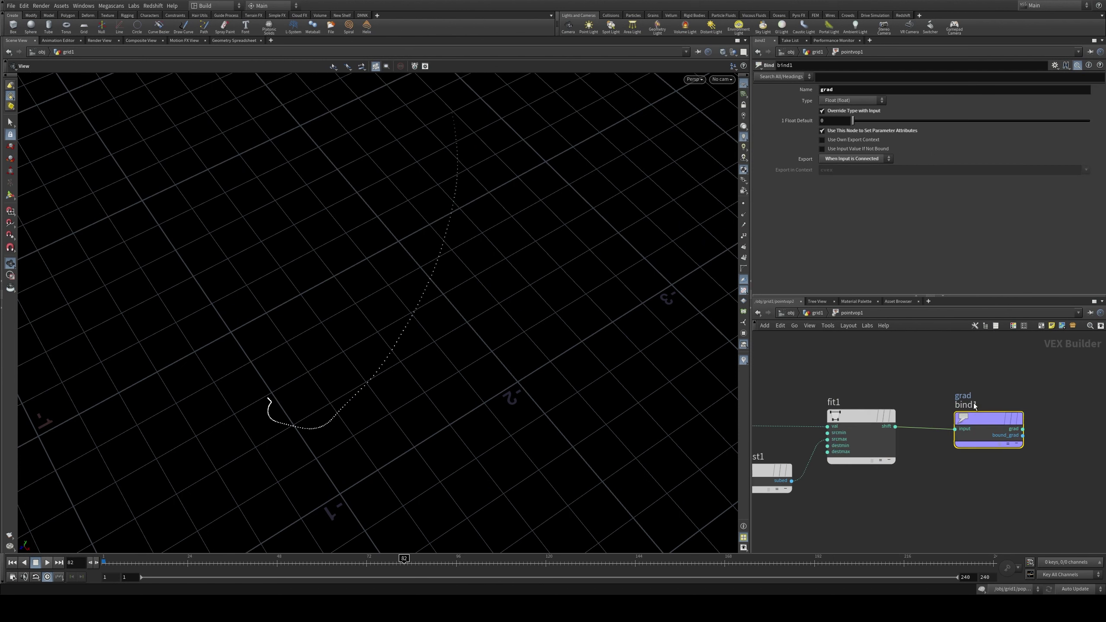
{"action": "scroll", "coordinate": [1052, 433], "scroll_direction": "down", "scroll_amount": 3}
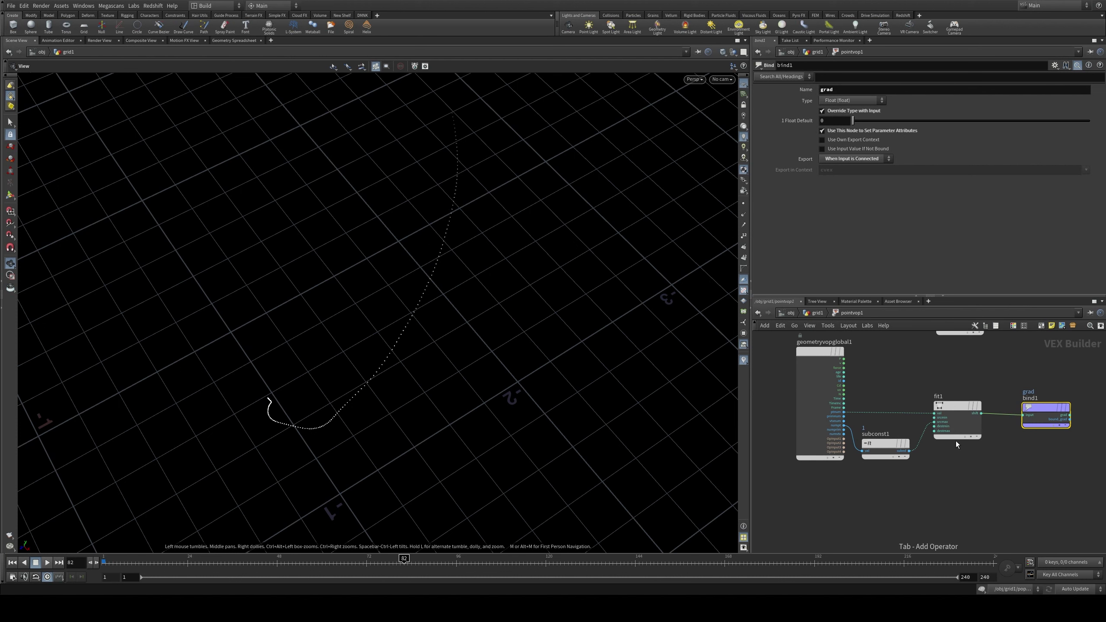
{"action": "key", "text": "Tab"}
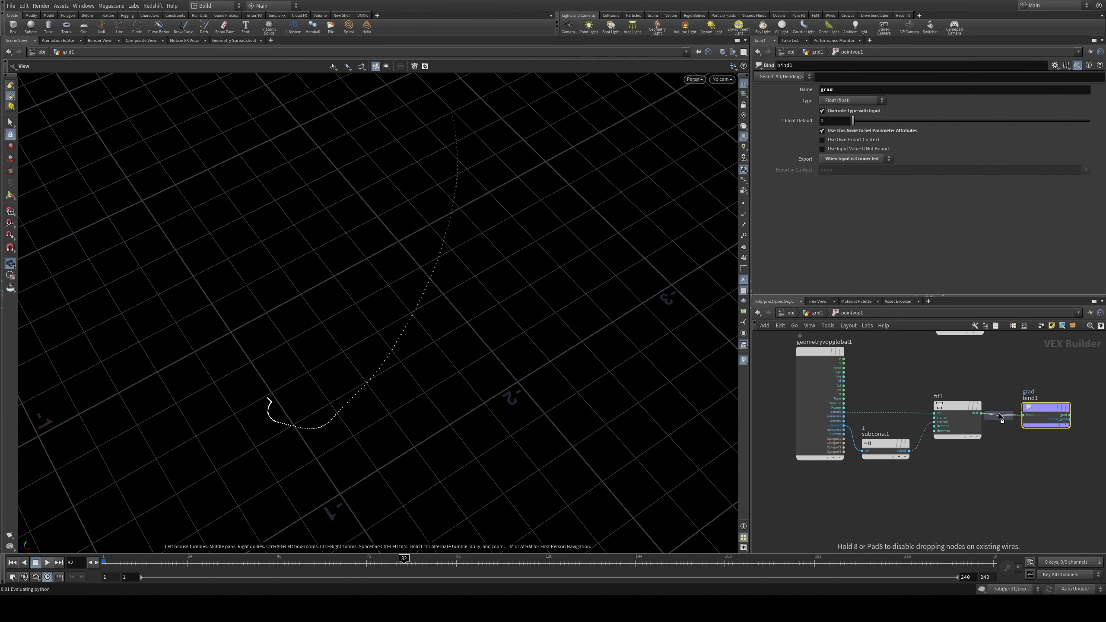
{"action": "left_click", "coordinate": [999, 414]}
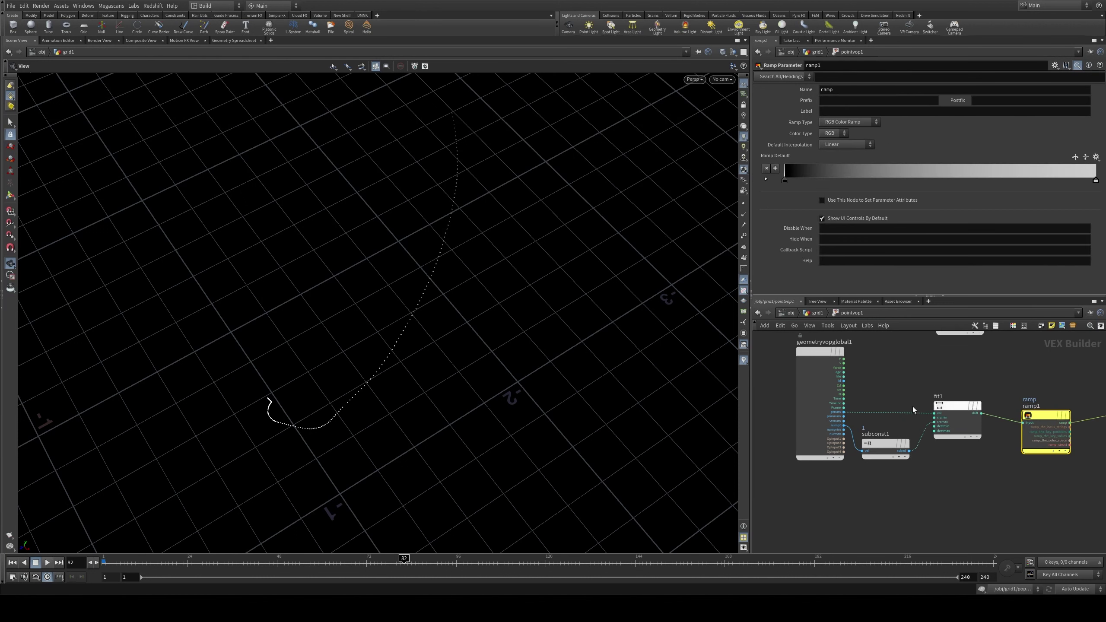
{"action": "left_click", "coordinate": [843, 121]}
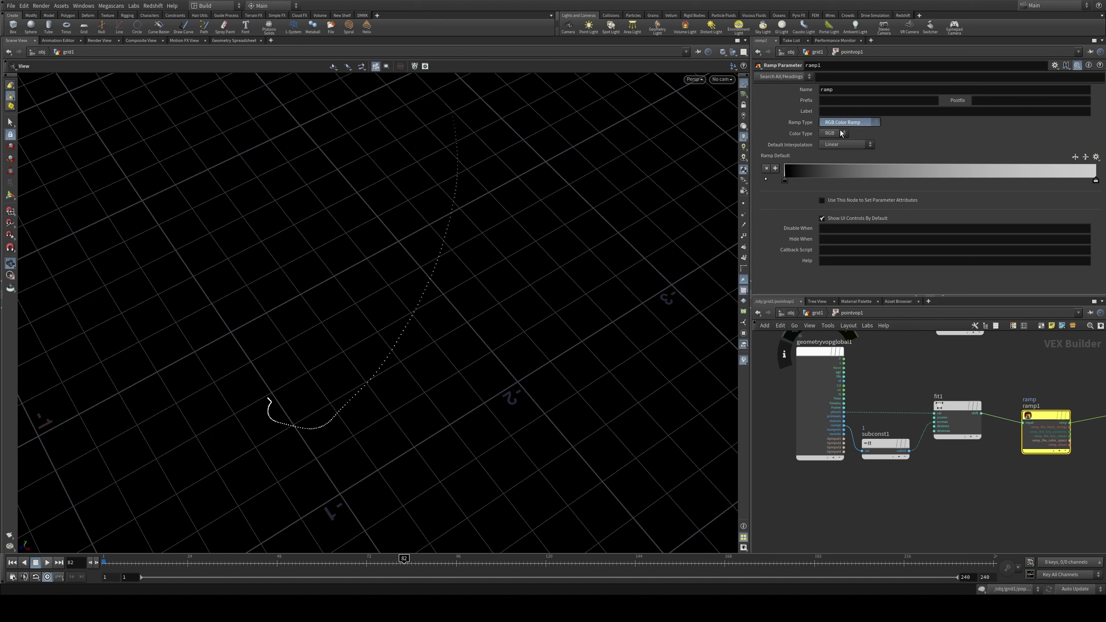
{"action": "left_click", "coordinate": [845, 119]}
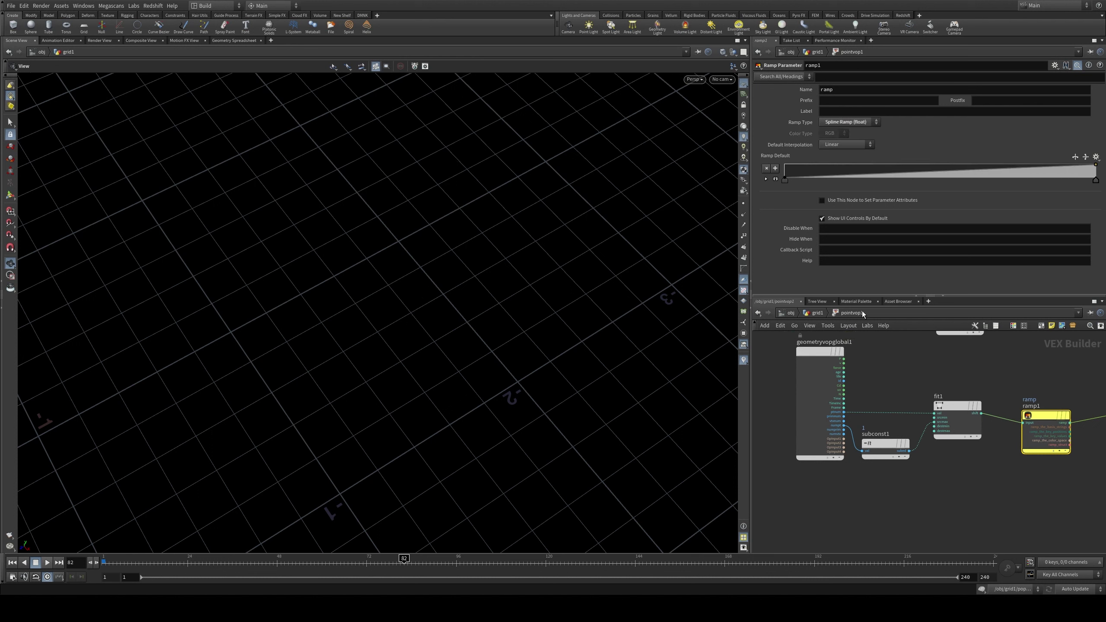
Step: Add and drag grad ramp points into a narrow peak near the low end, previewing frames 47 and 12
{"action": "left_click", "coordinate": [817, 312]}
{"action": "left_click", "coordinate": [898, 251]}
{"action": "left_click_drag", "start_coordinate": [898, 251], "coordinate": [891, 247]}
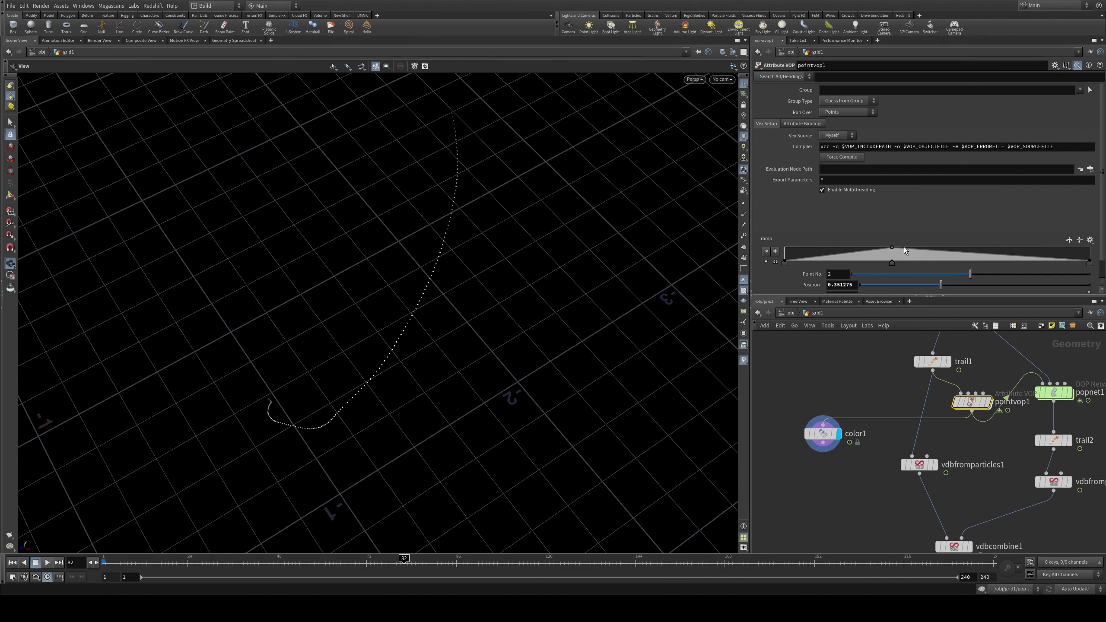
{"action": "left_click", "coordinate": [919, 247]}
{"action": "left_click_drag", "start_coordinate": [785, 264], "coordinate": [875, 262]}
{"action": "left_click_drag", "start_coordinate": [1089, 262], "coordinate": [849, 263]}
{"action": "left_click", "coordinate": [883, 264]}
{"action": "mouse_move", "coordinate": [120, 562]}
{"action": "left_mouse_down"}
{"action": "mouse_move", "coordinate": [107, 560]}
{"action": "mouse_move", "coordinate": [273, 559]}
{"action": "mouse_move", "coordinate": [191, 559]}
{"action": "left_mouse_up"}
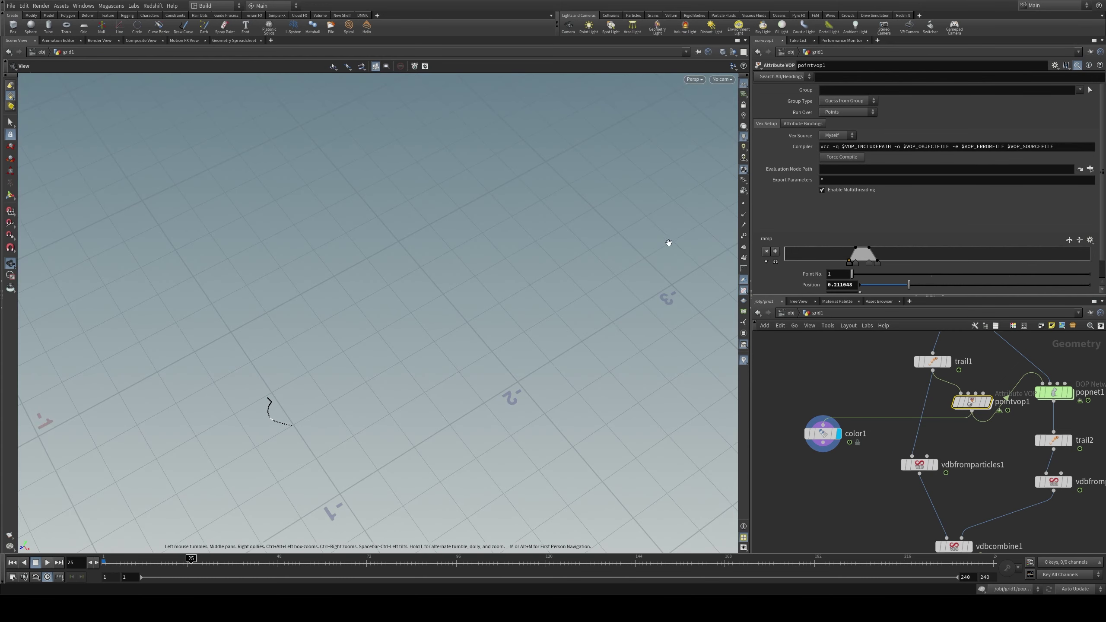
{"action": "mouse_move", "coordinate": [105, 561]}
{"action": "left_mouse_down"}
{"action": "mouse_move", "coordinate": [274, 561]}
{"action": "mouse_move", "coordinate": [155, 561]}
{"action": "left_mouse_up"}
Step: Add a fit2 node driven by Frame and wire its output into add1
{"action": "double_click", "coordinate": [971, 403]}
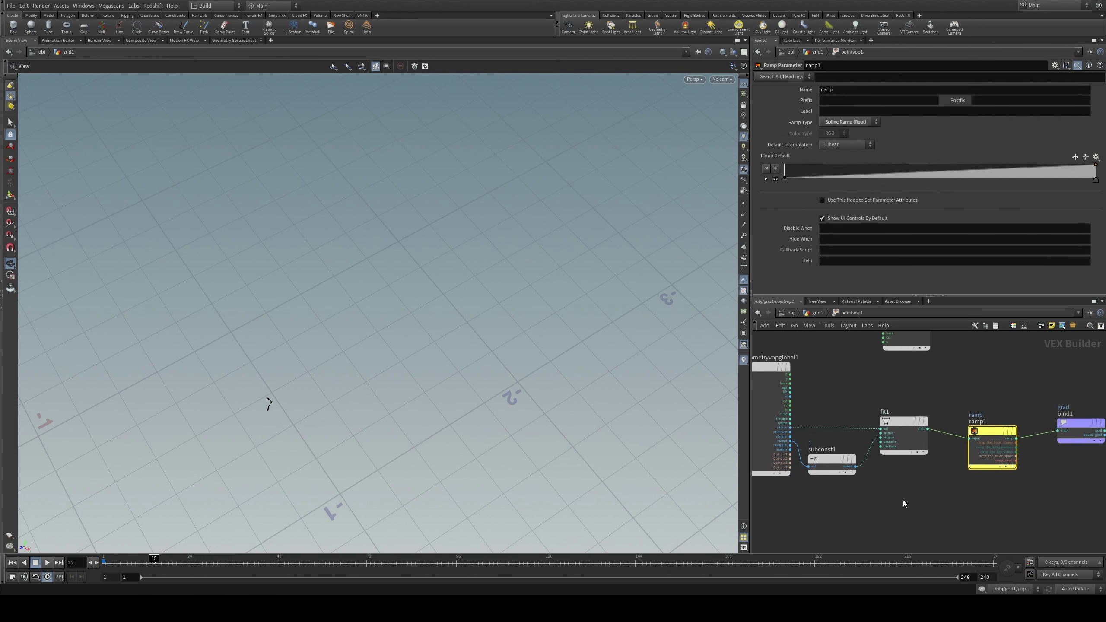
{"action": "key", "text": "Tab"}
{"action": "type", "text": "fit"}
{"action": "key", "text": "Return"}
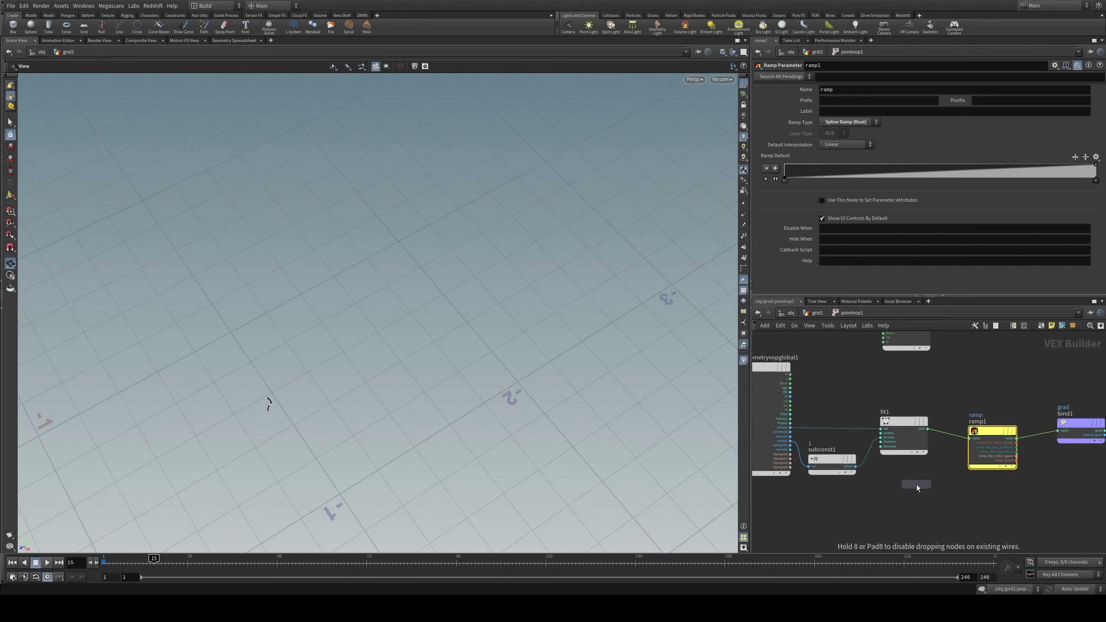
{"action": "left_click", "coordinate": [910, 495]}
{"action": "left_click", "coordinate": [790, 422]}
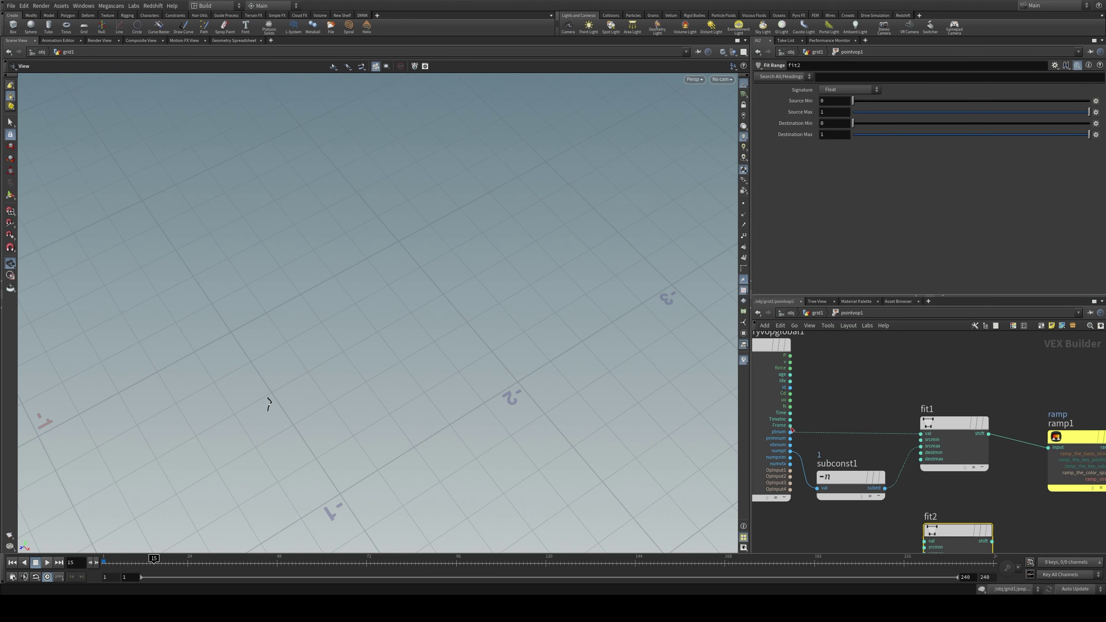
{"action": "scroll", "coordinate": [806, 545], "scroll_direction": "up", "scroll_amount": 2}
{"action": "left_click", "coordinate": [917, 480]}
{"action": "left_click_drag", "start_coordinate": [948, 470], "coordinate": [918, 487]}
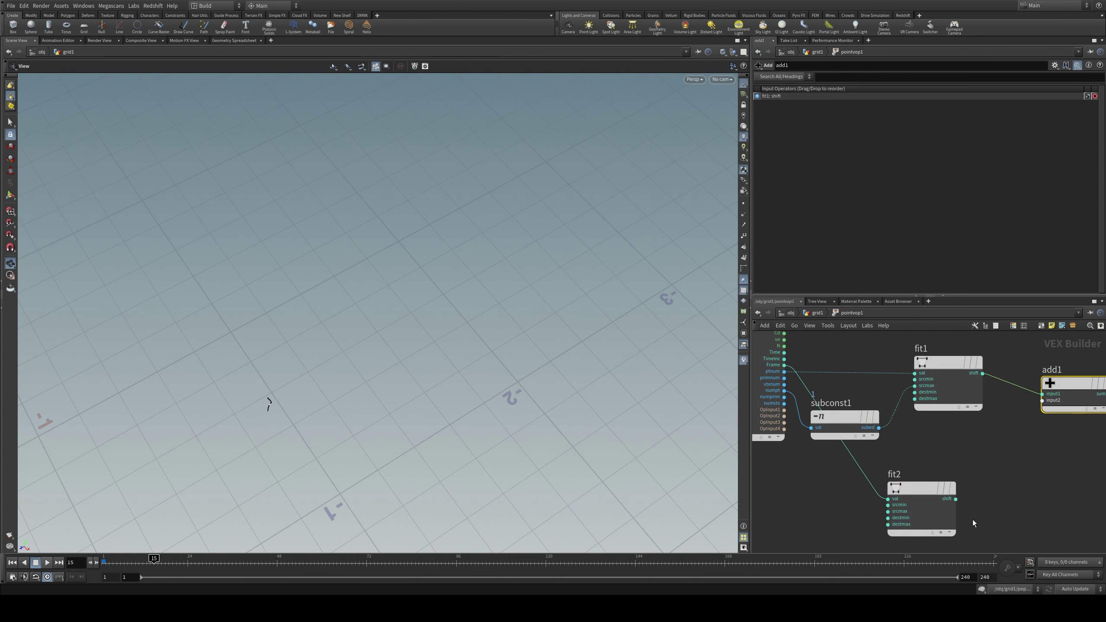
{"action": "left_click", "coordinate": [955, 499]}
{"action": "left_click", "coordinate": [1042, 400]}
Step: Set fit2's source range to 1–240 and destination range to -1–1
{"action": "left_click", "coordinate": [914, 488]}
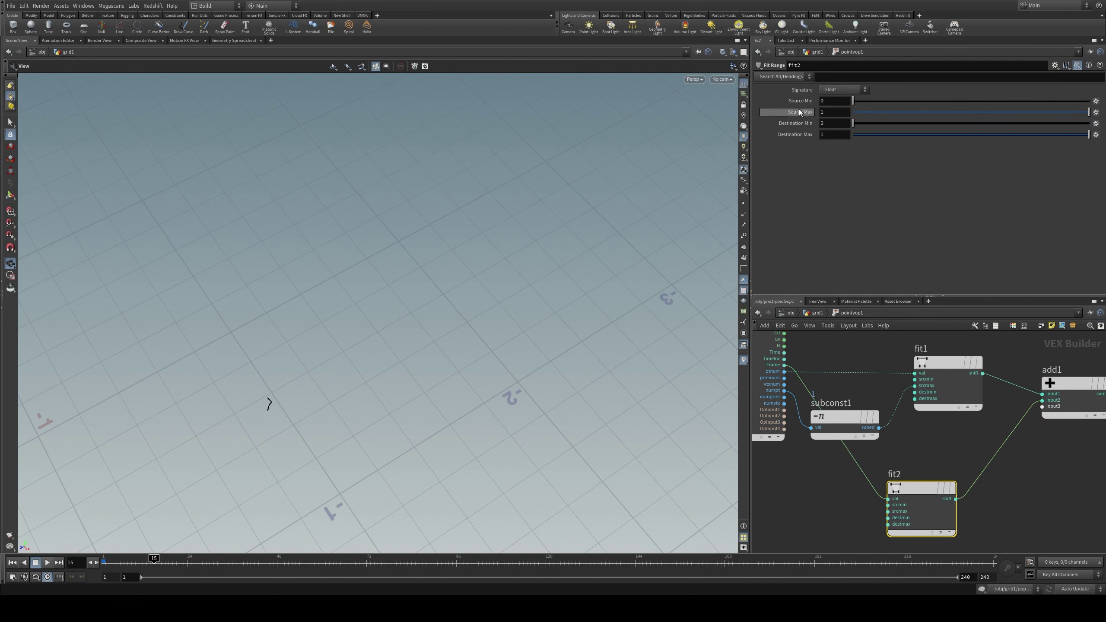
{"action": "left_click", "coordinate": [836, 123]}
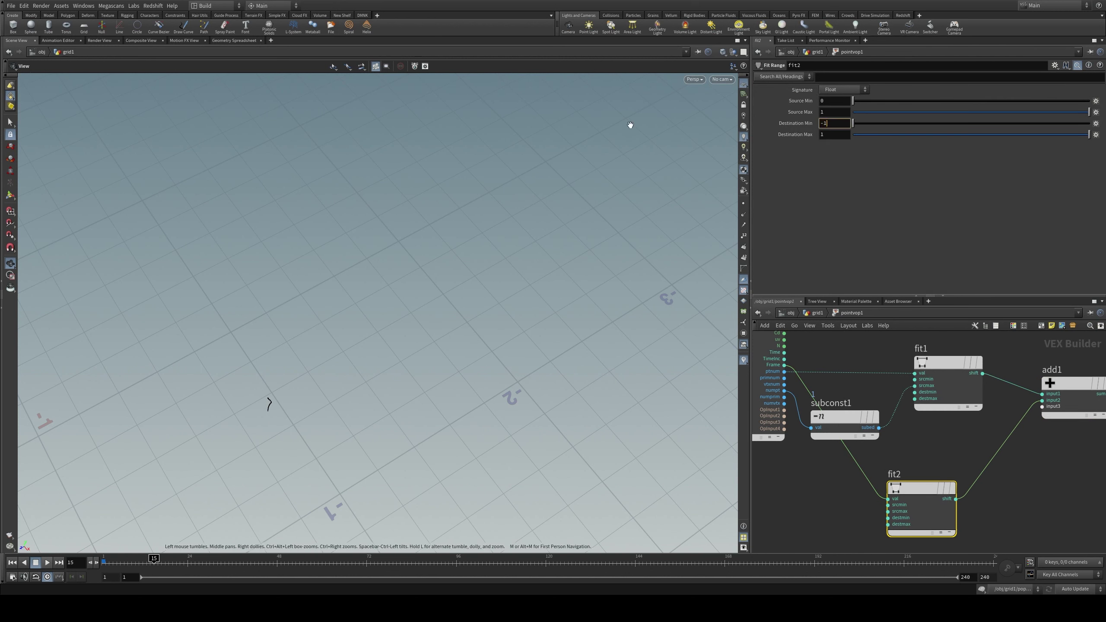
{"action": "key", "text": "Return"}
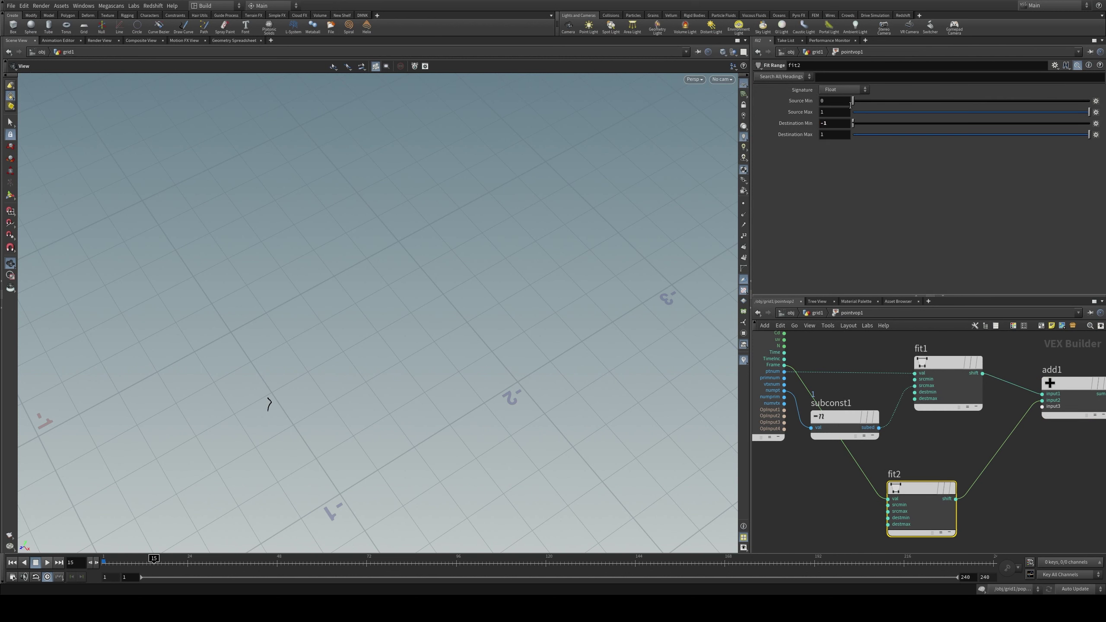
{"action": "left_click", "coordinate": [834, 100]}
{"action": "type", "text": "1"}
{"action": "key", "text": "Return"}
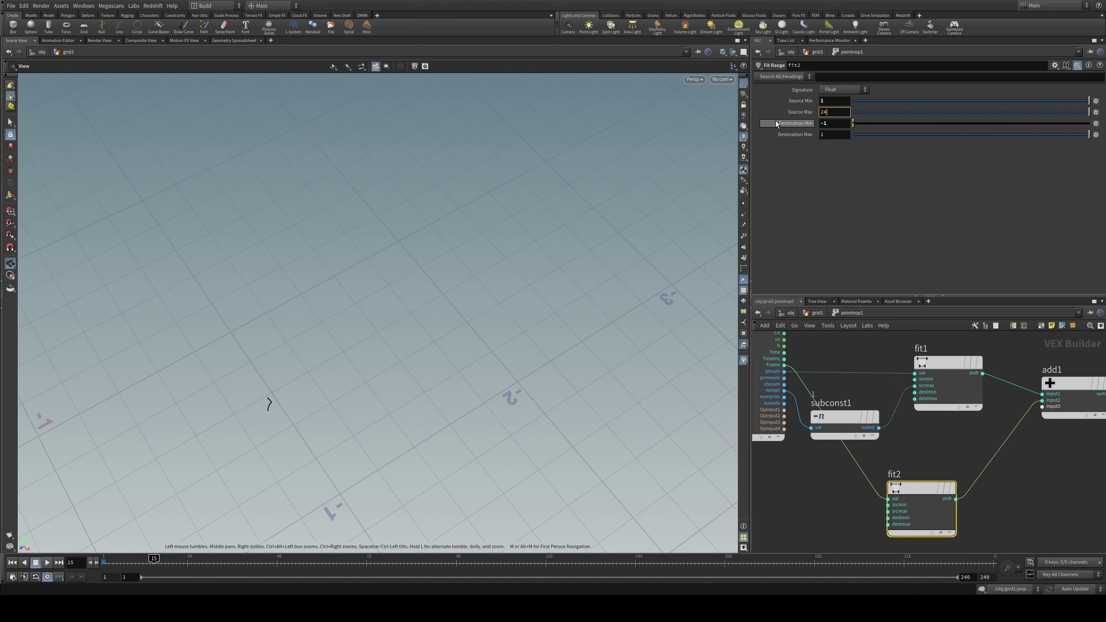
{"action": "type", "text": "0"}
{"action": "key", "text": "Return"}
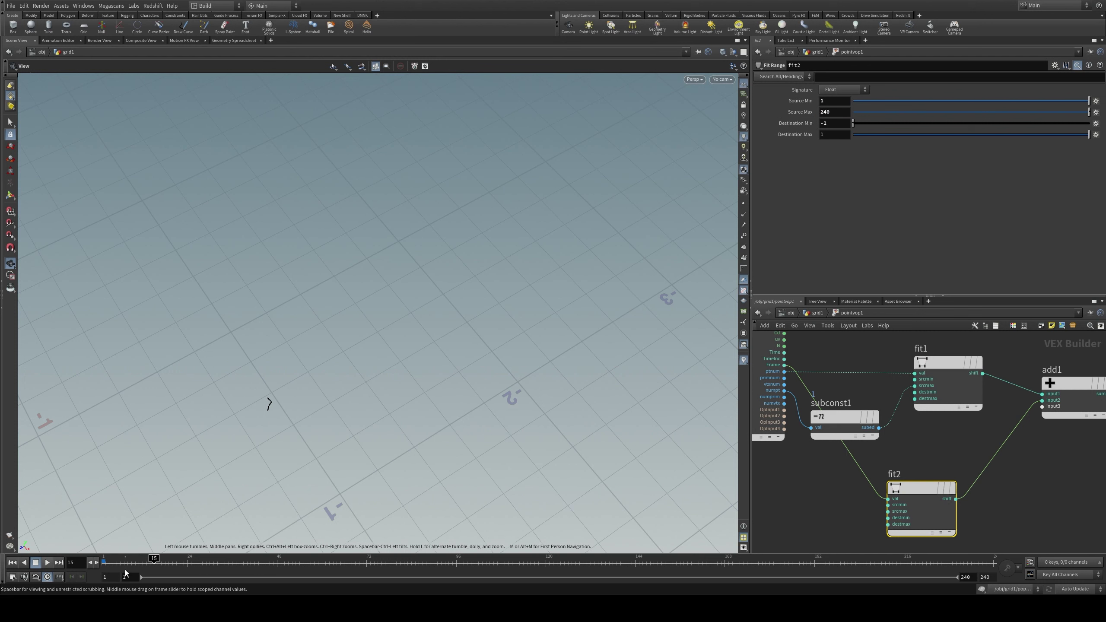
Step: Play the animation from frame 1, stopping at frame 122 to inspect the curve
{"action": "key", "text": "ctrl+Left"}
{"action": "left_click", "coordinate": [46, 564]}
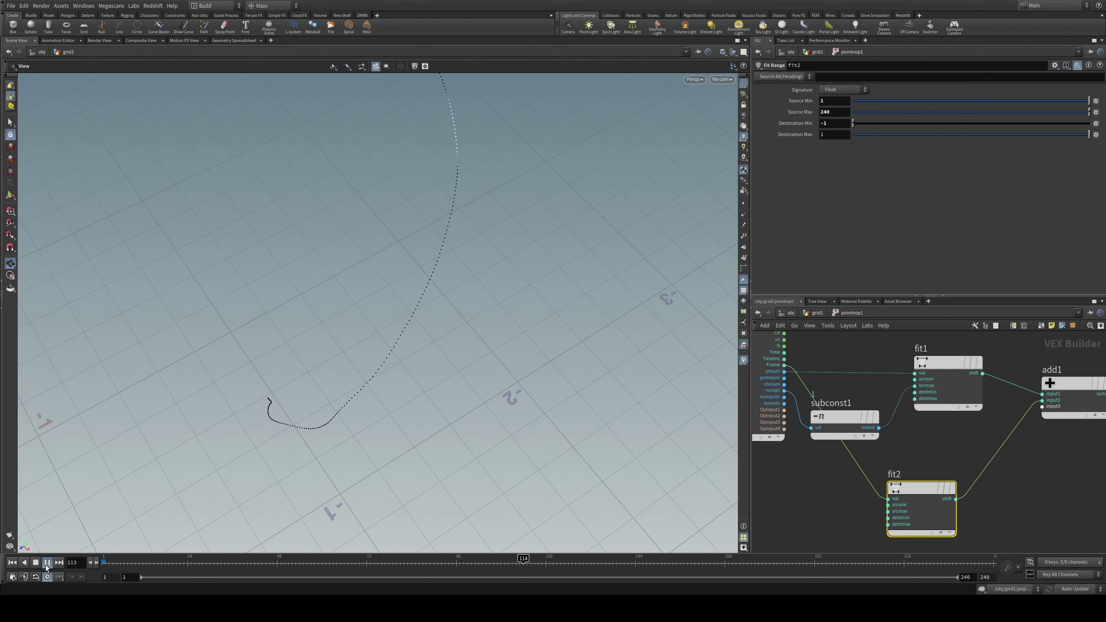
{"action": "left_click", "coordinate": [47, 564]}
{"action": "left_click_drag", "start_coordinate": [252, 401], "coordinate": [600, 333]}
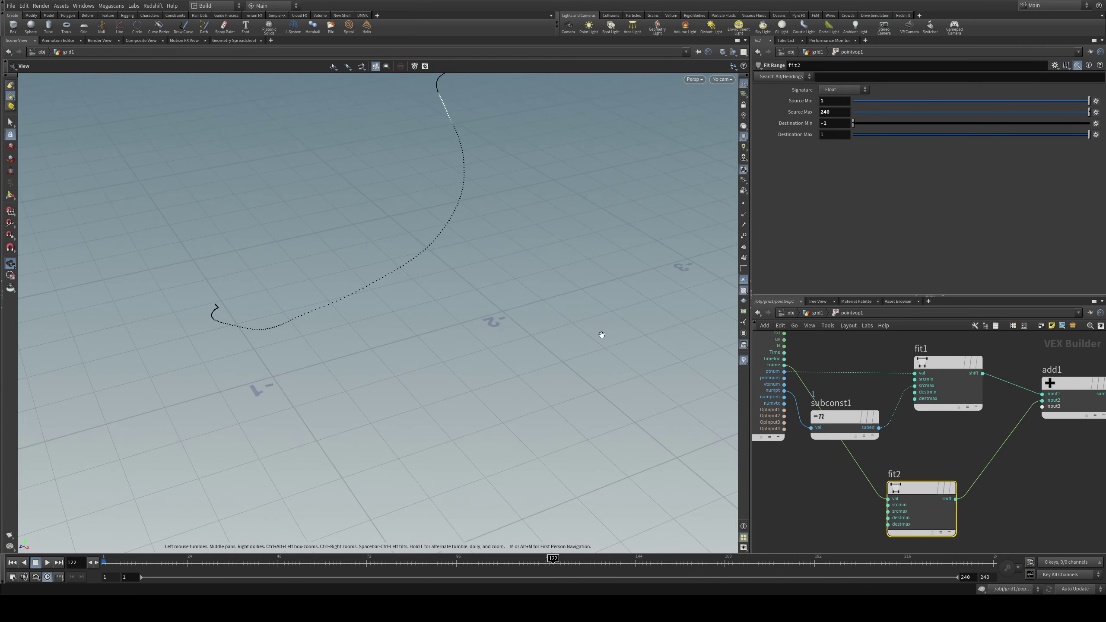
{"action": "left_click", "coordinate": [830, 311]}
Step: Inspect popnet1's source emission settings at frame 1, then move pointvop1 up and left
{"action": "middle_click_drag", "start_coordinate": [1035, 451], "coordinate": [873, 474]}
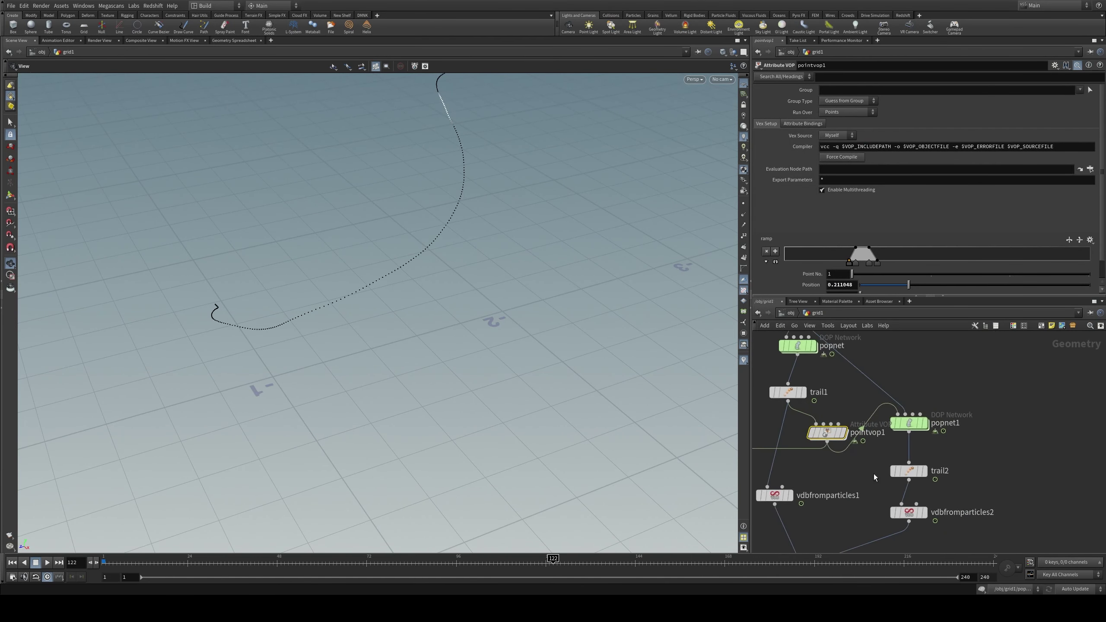
{"action": "double_click", "coordinate": [909, 423]}
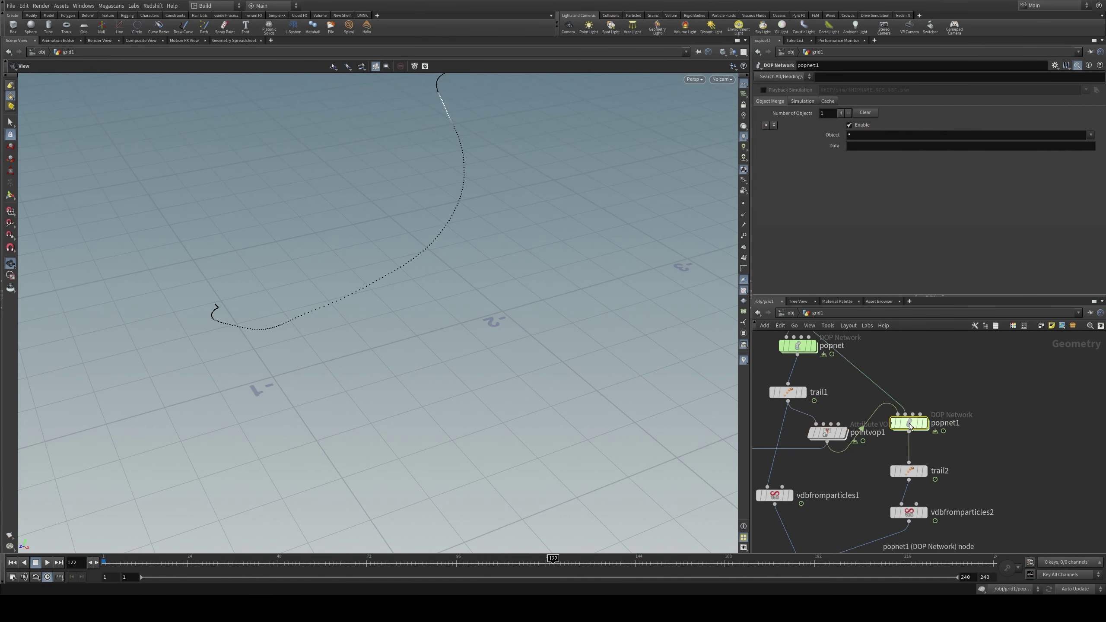
{"action": "left_click", "coordinate": [12, 565]}
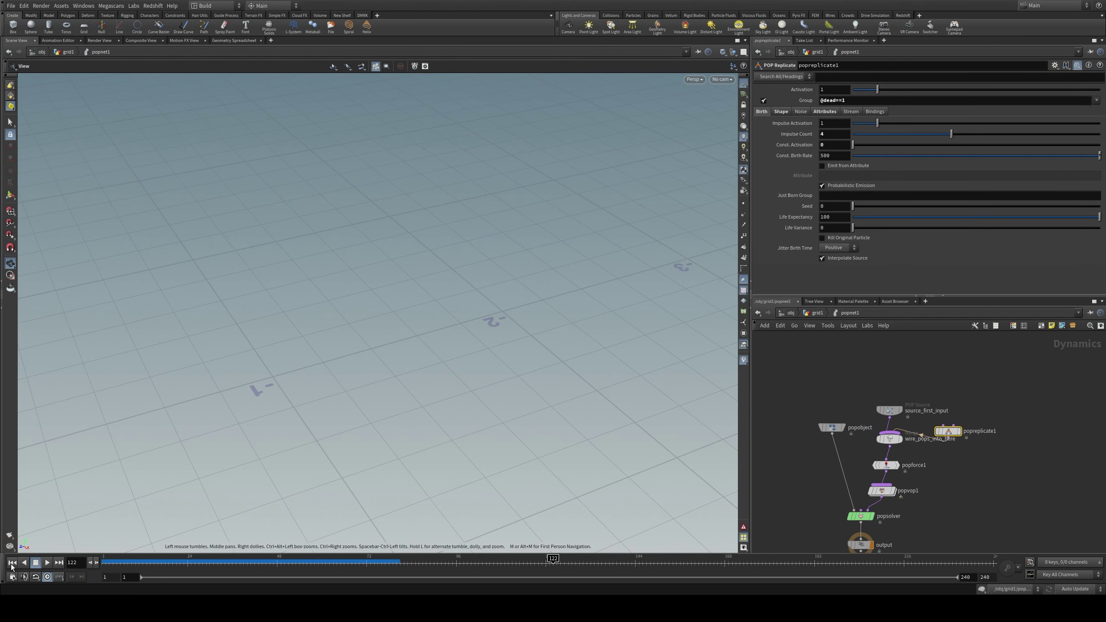
{"action": "scroll", "coordinate": [924, 430], "scroll_direction": "up", "scroll_amount": 2}
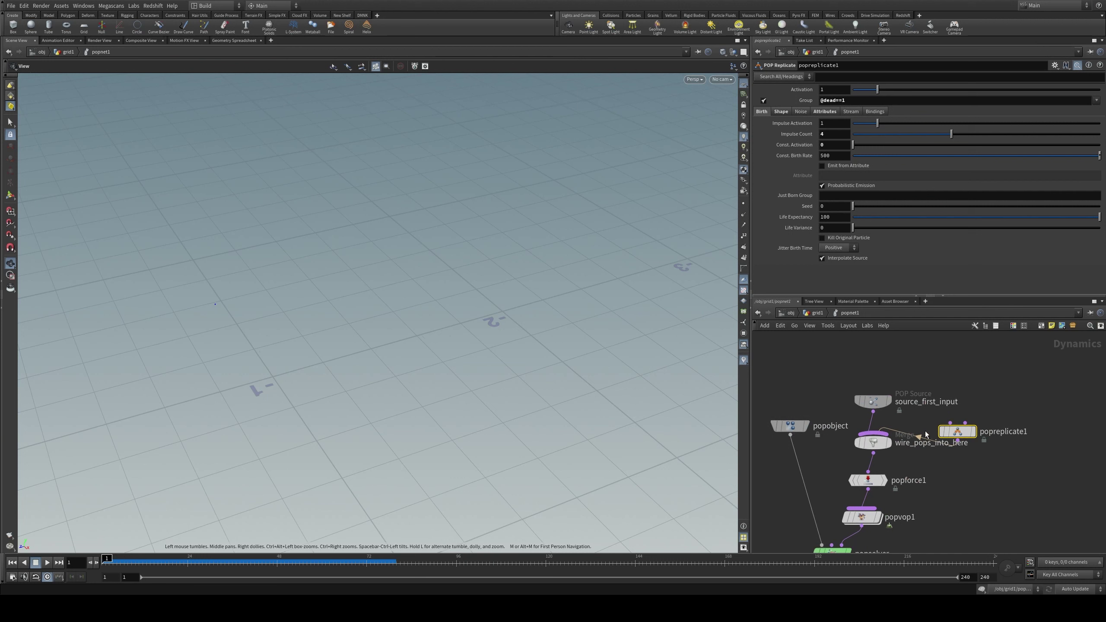
{"action": "left_click", "coordinate": [872, 400]}
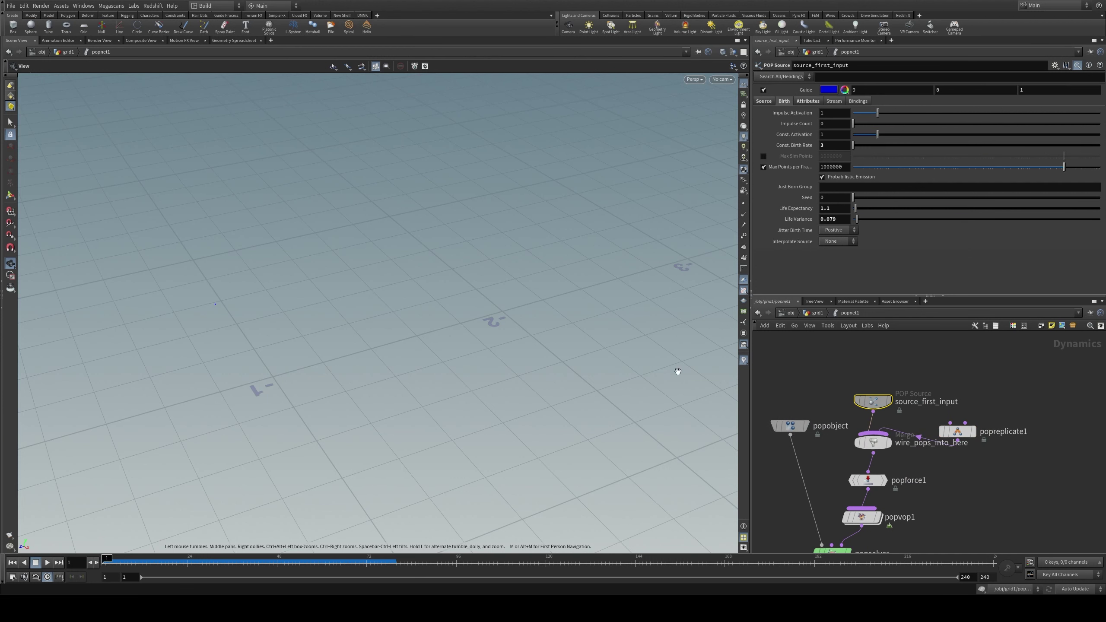
{"action": "left_click", "coordinate": [764, 101]}
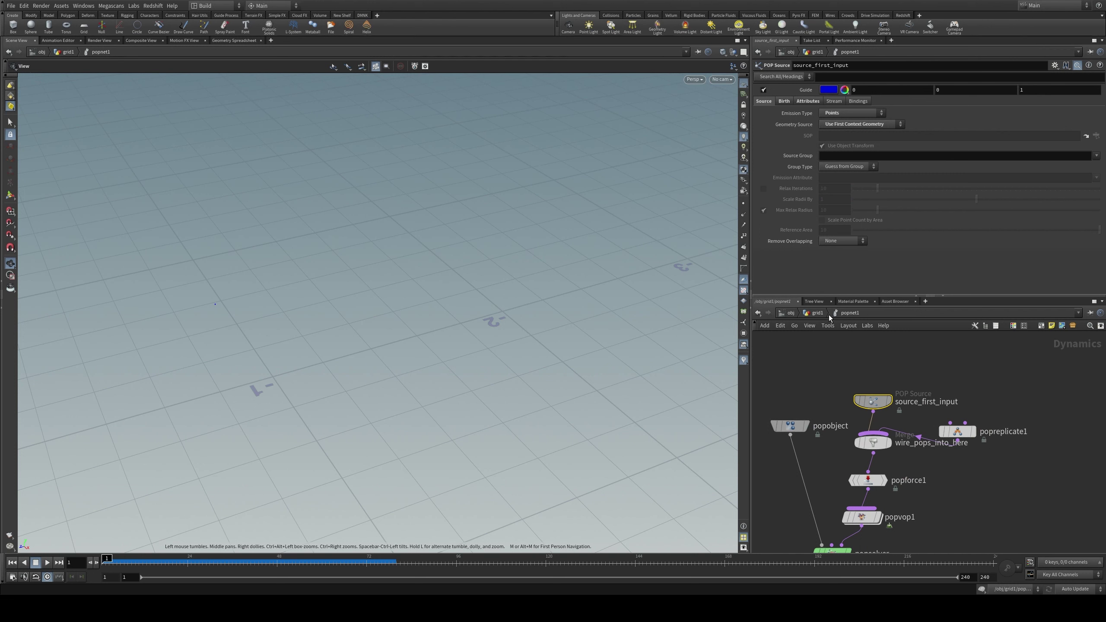
{"action": "left_click", "coordinate": [860, 112]}
{"action": "left_click", "coordinate": [817, 313]}
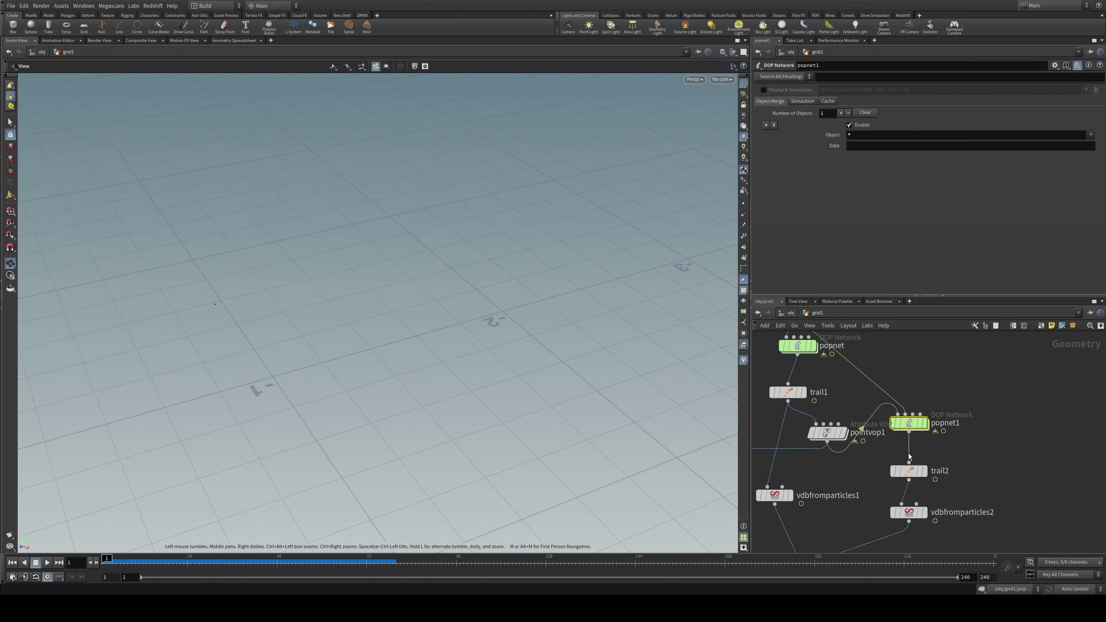
{"action": "left_click_drag", "start_coordinate": [963, 418], "coordinate": [950, 401]}
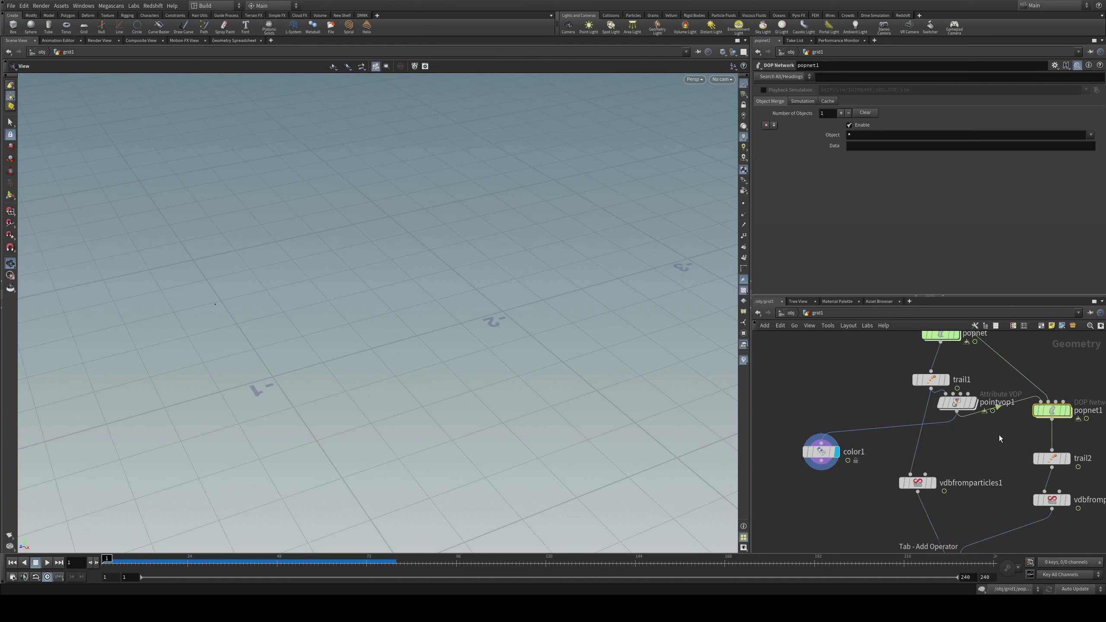
{"action": "key", "text": "ctrl+v"}
{"action": "left_click", "coordinate": [998, 409]}
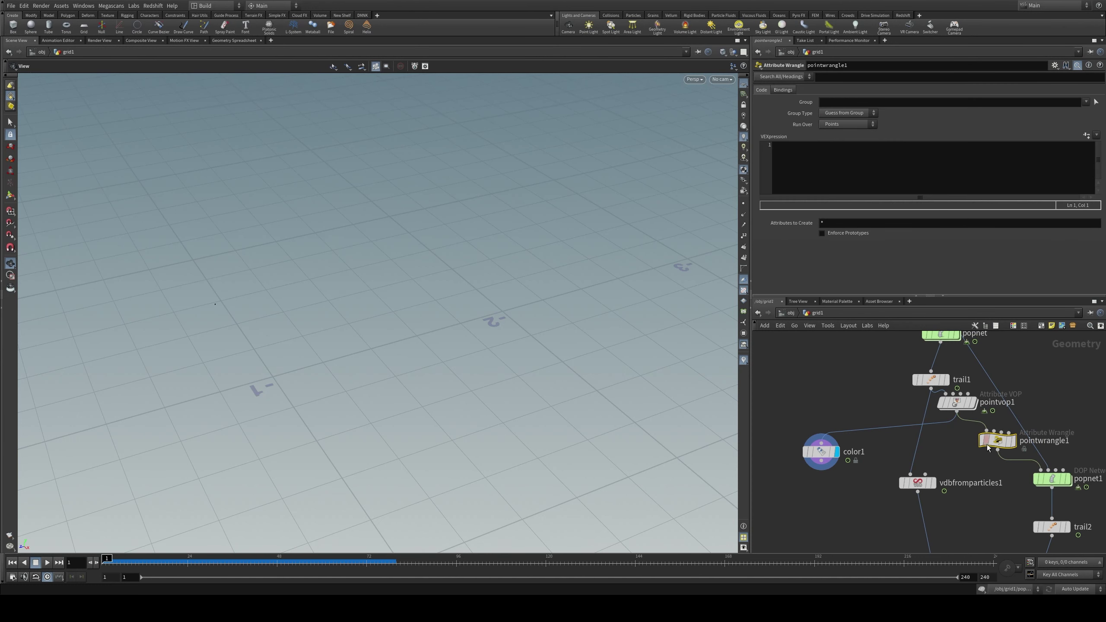
{"action": "left_click", "coordinate": [835, 173]}
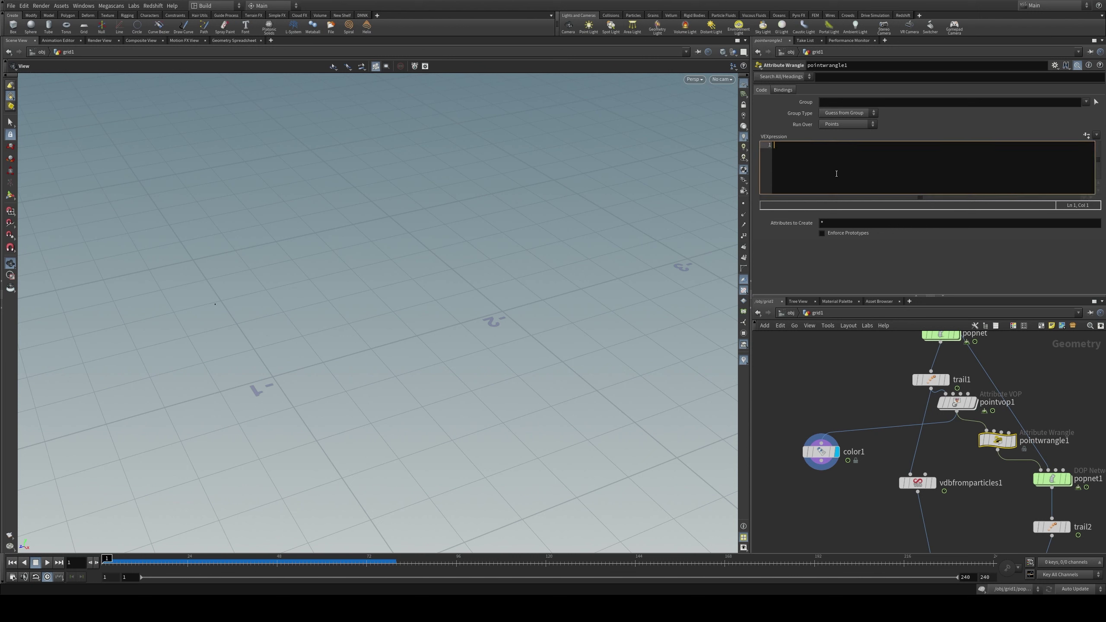
{"action": "type", "text": "if(@grad>chf(\"emit\"))"}
Step: Add a braced setpointgroup(0, "emit" …) call to the condition and preview frames 31 to 56
{"action": "key", "text": "Return"}
{"action": "type", "text": "{"}
{"action": "key", "text": "Return"}
{"action": "key", "text": "Return"}
{"action": "type", "text": "}"}
{"action": "key", "text": "Up"}
{"action": "type", "text": "setpointgrou"}
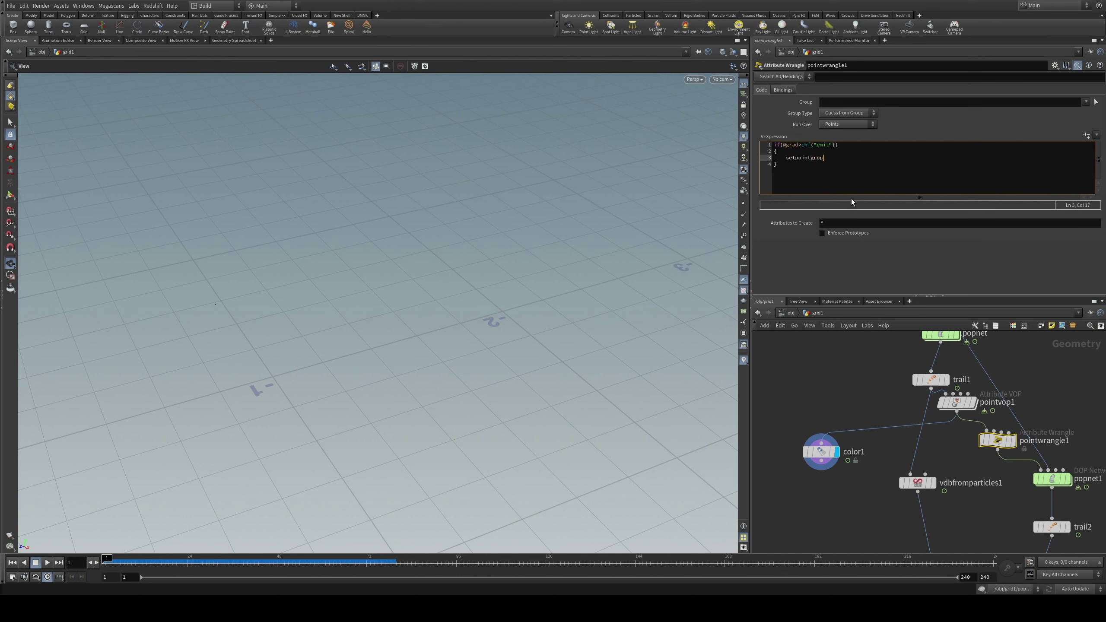
{"action": "type", "text": "p(0, \""}
{"action": "key", "text": "Left"}
{"action": "key", "text": "Left"}
{"action": "key", "text": "Left"}
{"action": "key", "text": "Right"}
{"action": "key", "text": "Right"}
{"action": "key", "text": "Right"}
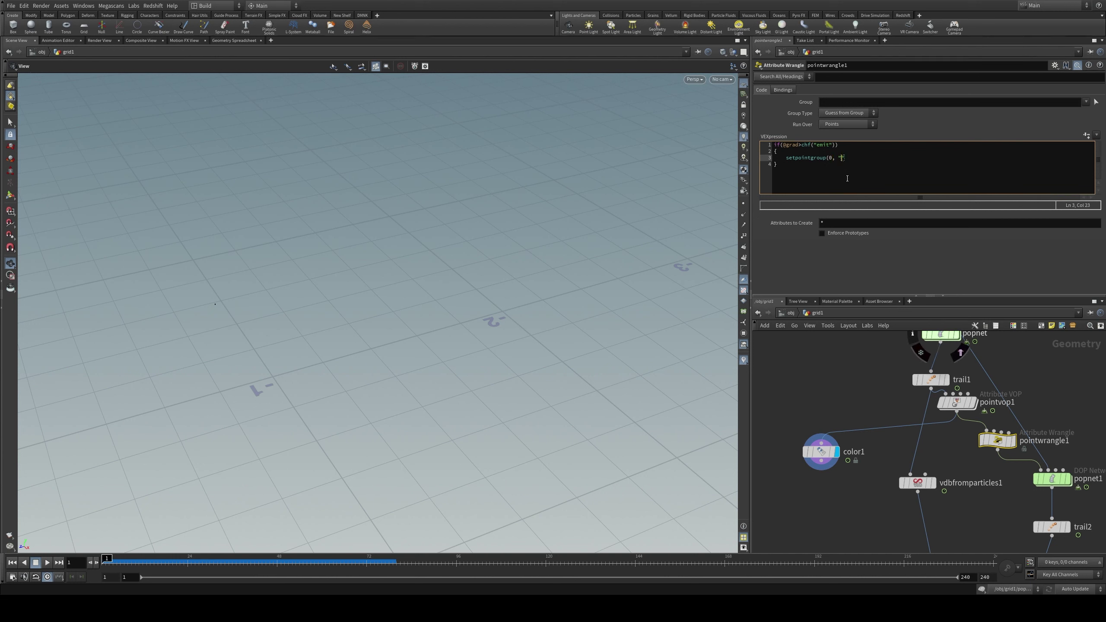
{"action": "type", "text": "emit"}
{"action": "key", "text": "Right"}
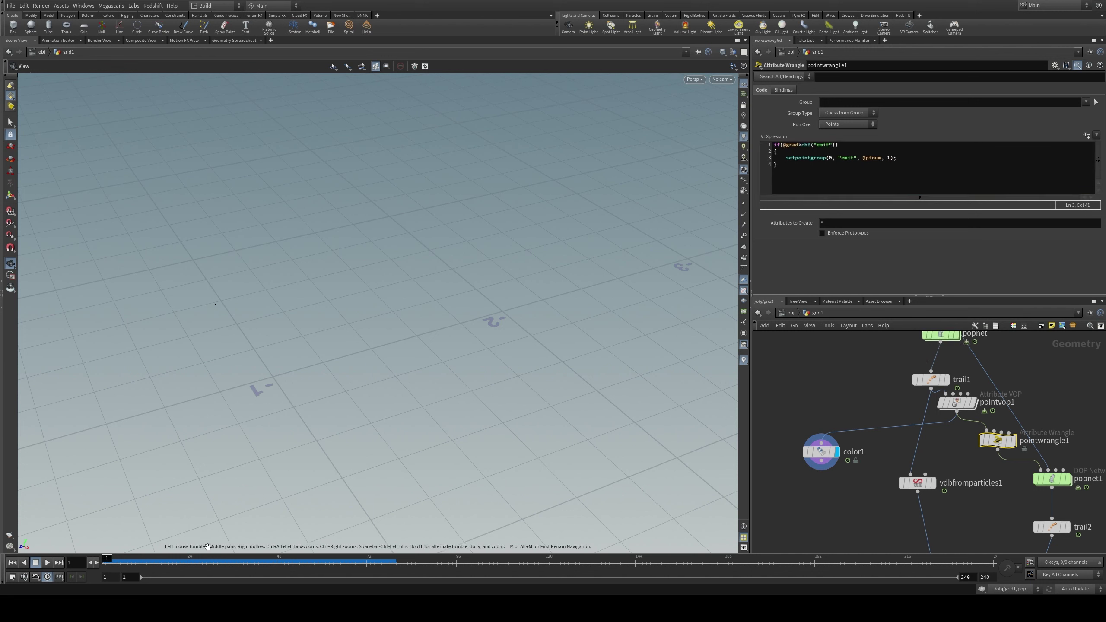
{"action": "left_click", "coordinate": [216, 561]}
{"action": "left_click_drag", "start_coordinate": [220, 561], "coordinate": [307, 561]}
Step: Set popnet1's source_first_input Source Group to emit
{"action": "middle_click_drag", "start_coordinate": [985, 490], "coordinate": [864, 462]}
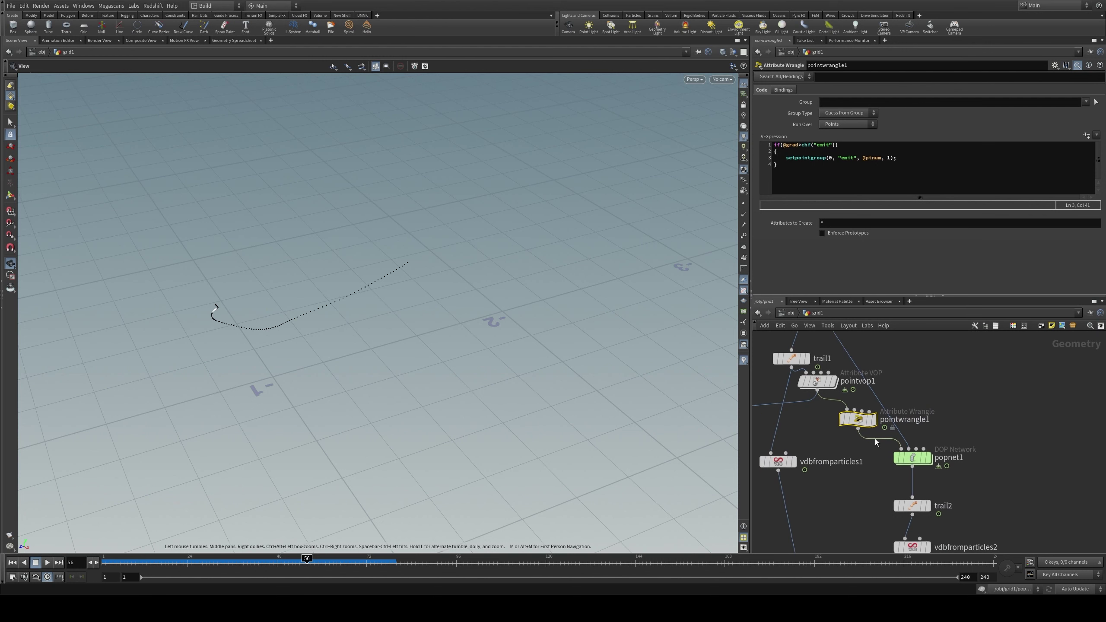
{"action": "left_click_drag", "start_coordinate": [856, 420], "coordinate": [845, 419]}
{"action": "left_click", "coordinate": [913, 457]}
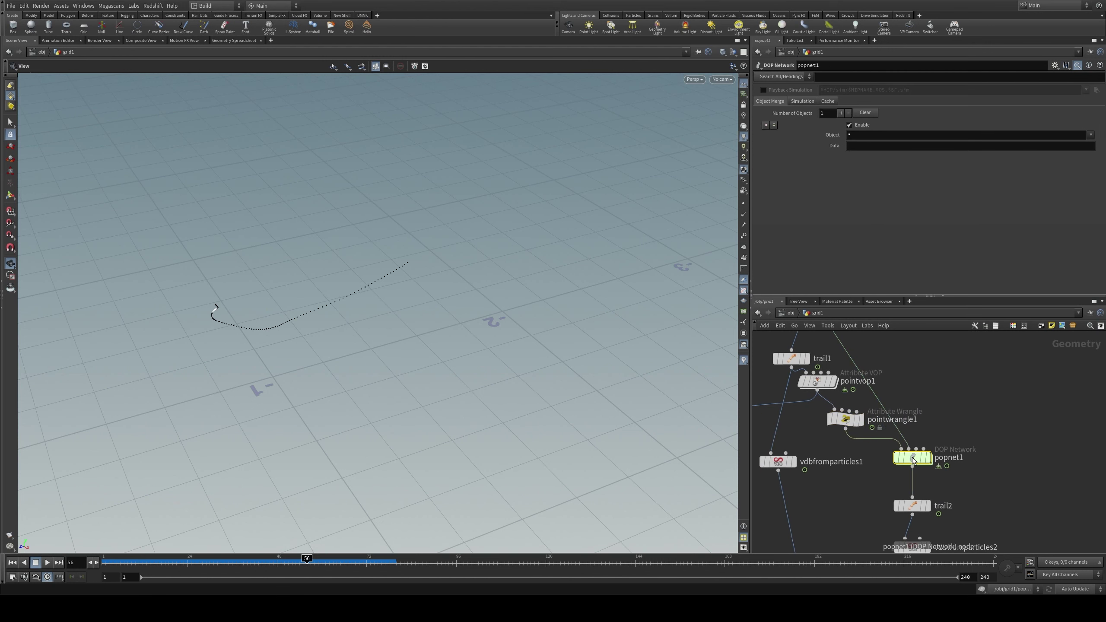
{"action": "double_click", "coordinate": [913, 458]}
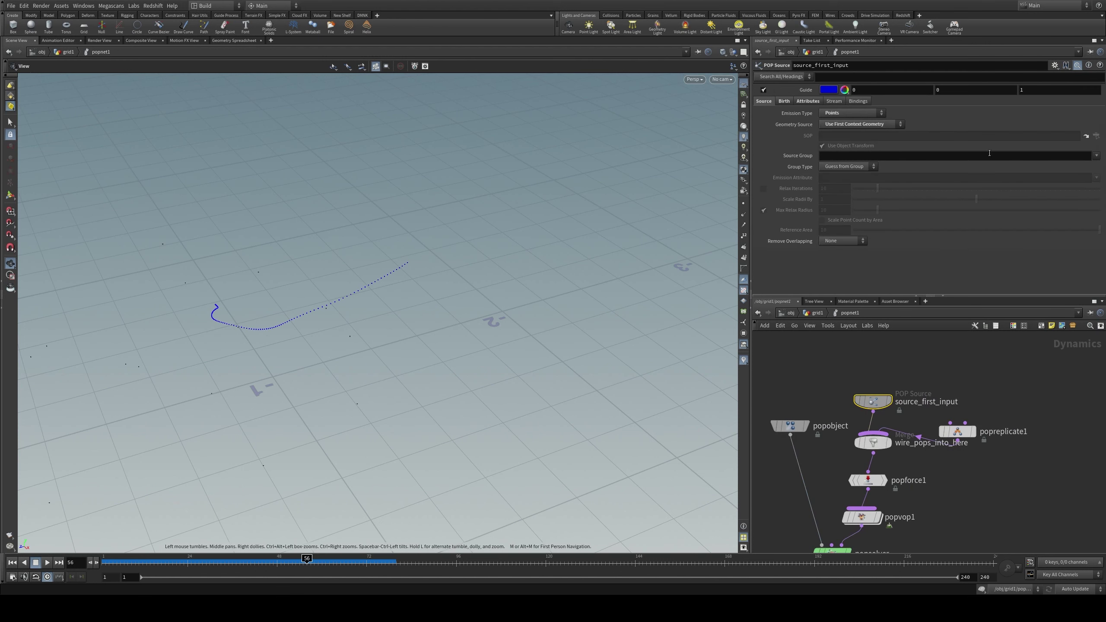
{"action": "left_click", "coordinate": [1096, 156]}
{"action": "left_click", "coordinate": [1094, 168]}
Step: Play the particle simulation through to frame 159 to check emission
{"action": "middle_click_drag", "start_coordinate": [427, 316], "coordinate": [505, 271]}
{"action": "left_click_drag", "start_coordinate": [167, 559], "coordinate": [277, 559]}
{"action": "middle_click_drag", "start_coordinate": [180, 508], "coordinate": [263, 412]}
{"action": "left_click", "coordinate": [47, 562]}
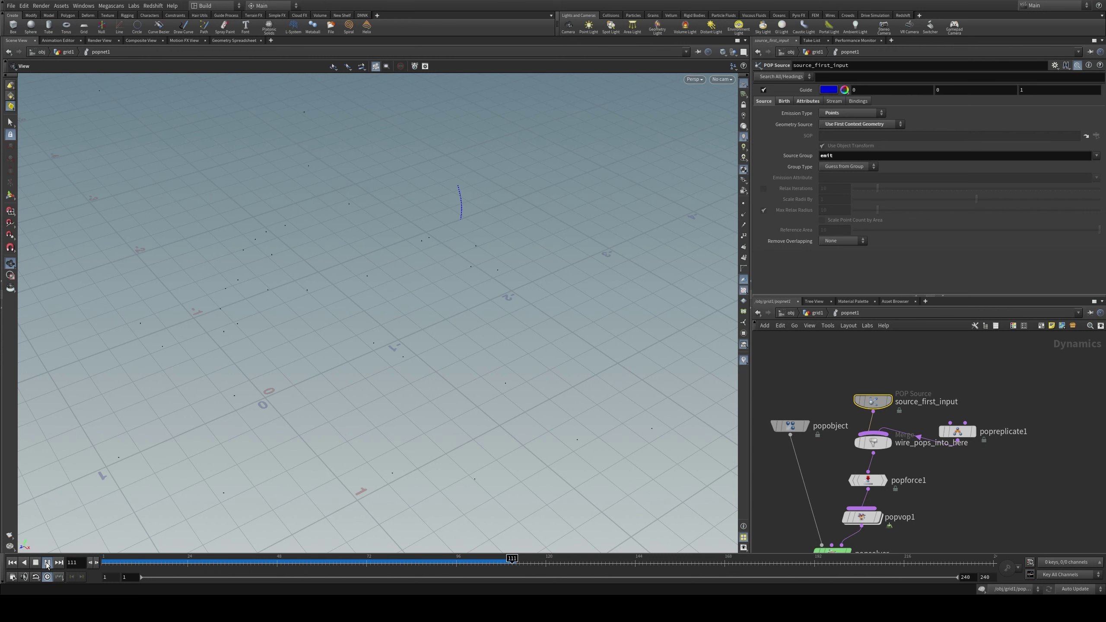
{"action": "left_click", "coordinate": [47, 564]}
{"action": "middle_click_drag", "start_coordinate": [405, 157], "coordinate": [421, 222]}
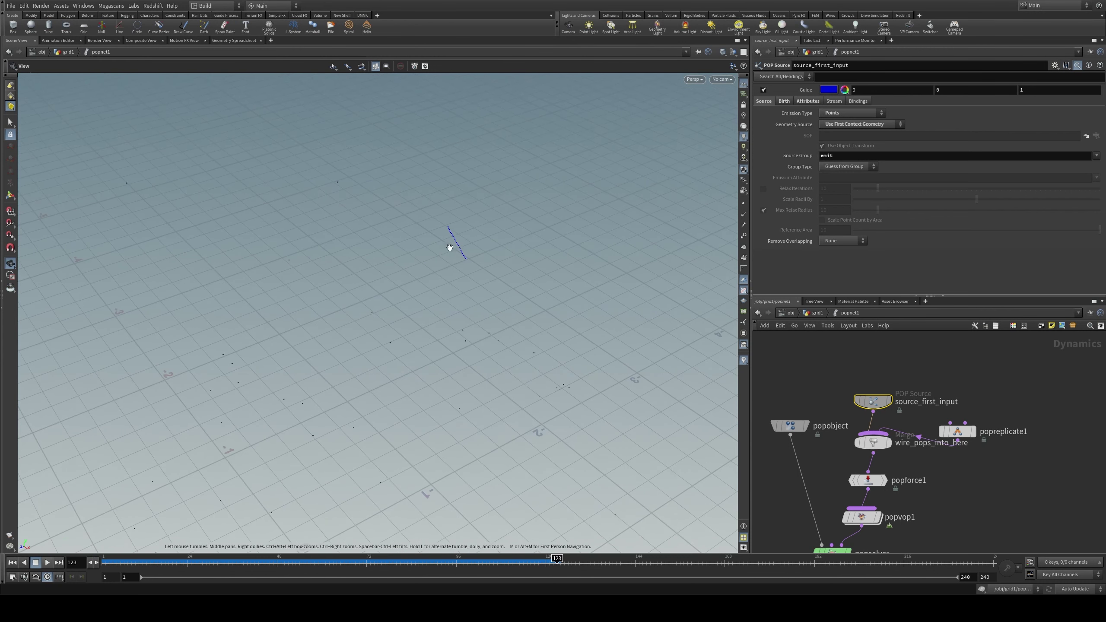
{"action": "left_click", "coordinate": [48, 563]}
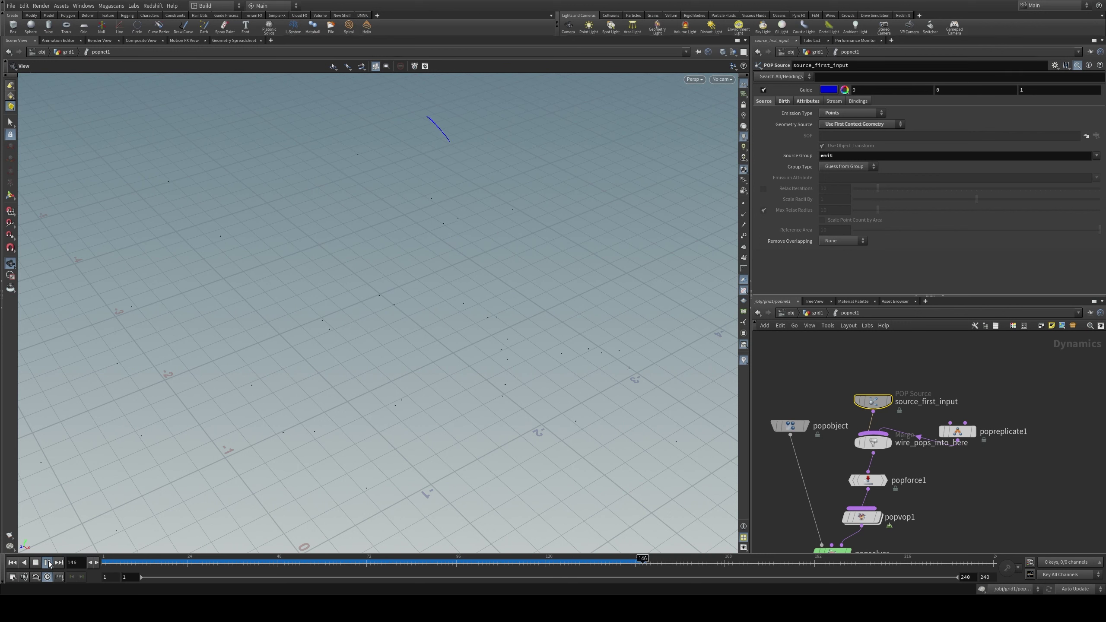
{"action": "left_click", "coordinate": [48, 564]}
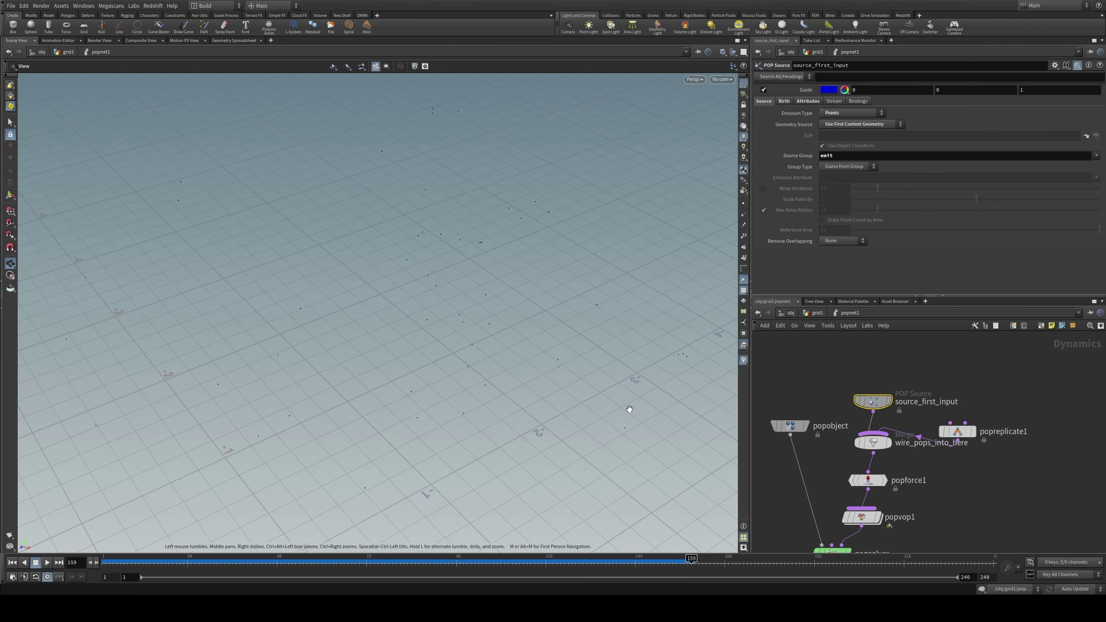
{"action": "left_click", "coordinate": [813, 313]}
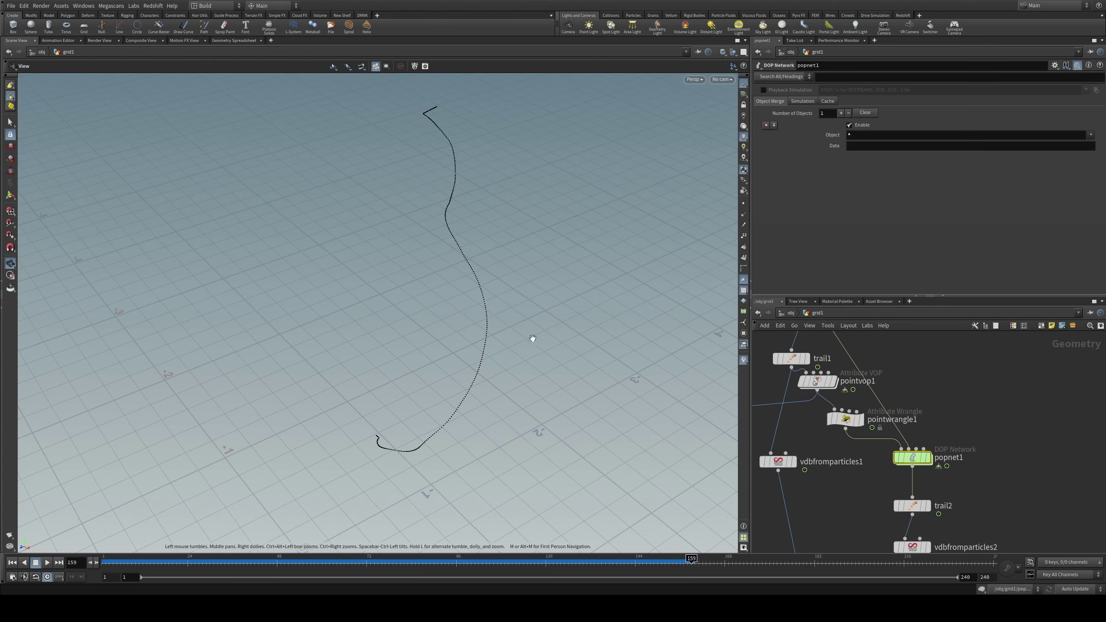
Step: Set the display flag on convertvdb1 so the branching tube mesh appears
{"action": "scroll", "coordinate": [539, 280], "scroll_direction": "up", "scroll_amount": 3}
{"action": "scroll", "coordinate": [902, 491], "scroll_direction": "down", "scroll_amount": 10}
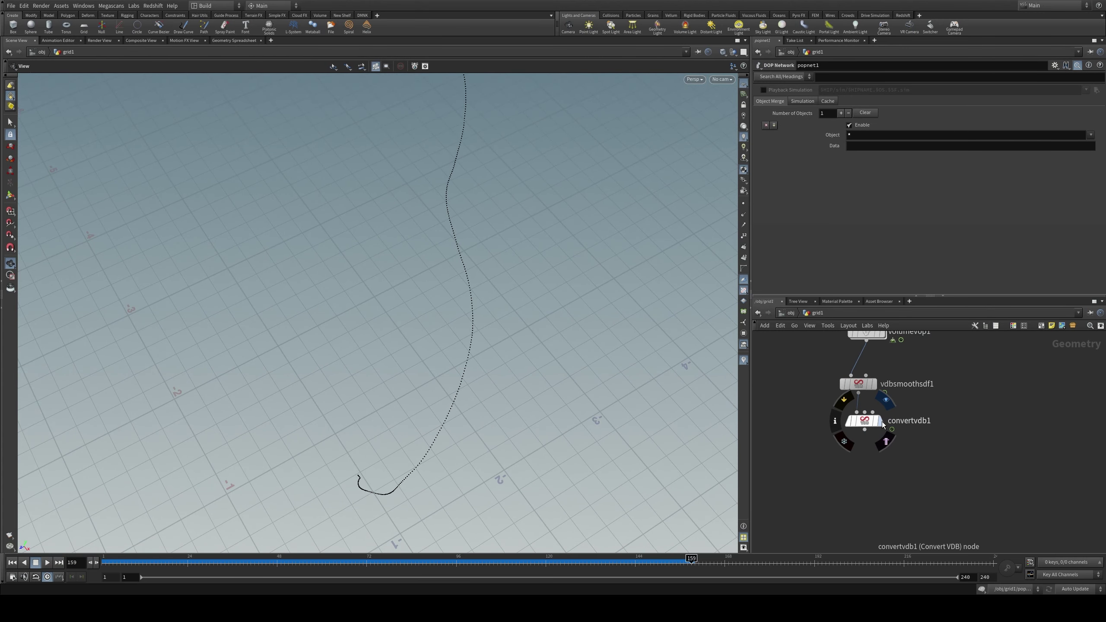
{"action": "left_click", "coordinate": [883, 424]}
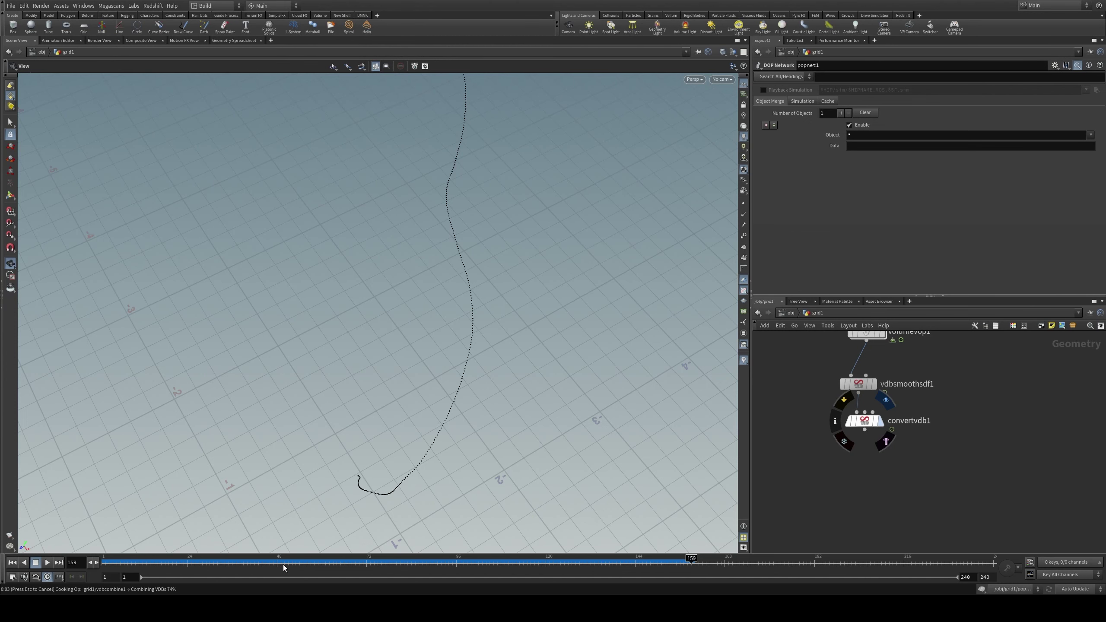
{"action": "scroll", "coordinate": [405, 407], "scroll_direction": "up", "scroll_amount": 5}
{"action": "scroll", "coordinate": [405, 406], "scroll_direction": "down", "scroll_amount": 5}
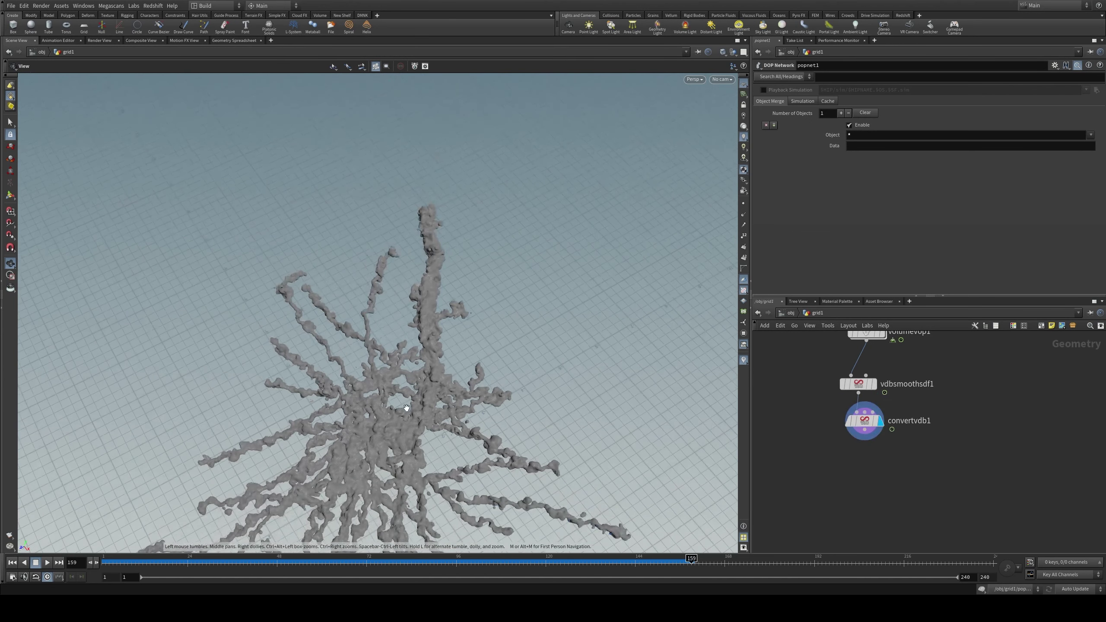
Step: Orbit the viewport to inspect the radiating tube strands from several angles
{"action": "left_click_drag", "start_coordinate": [405, 407], "coordinate": [466, 377]}
{"action": "scroll", "coordinate": [443, 463], "scroll_direction": "up", "scroll_amount": 5}
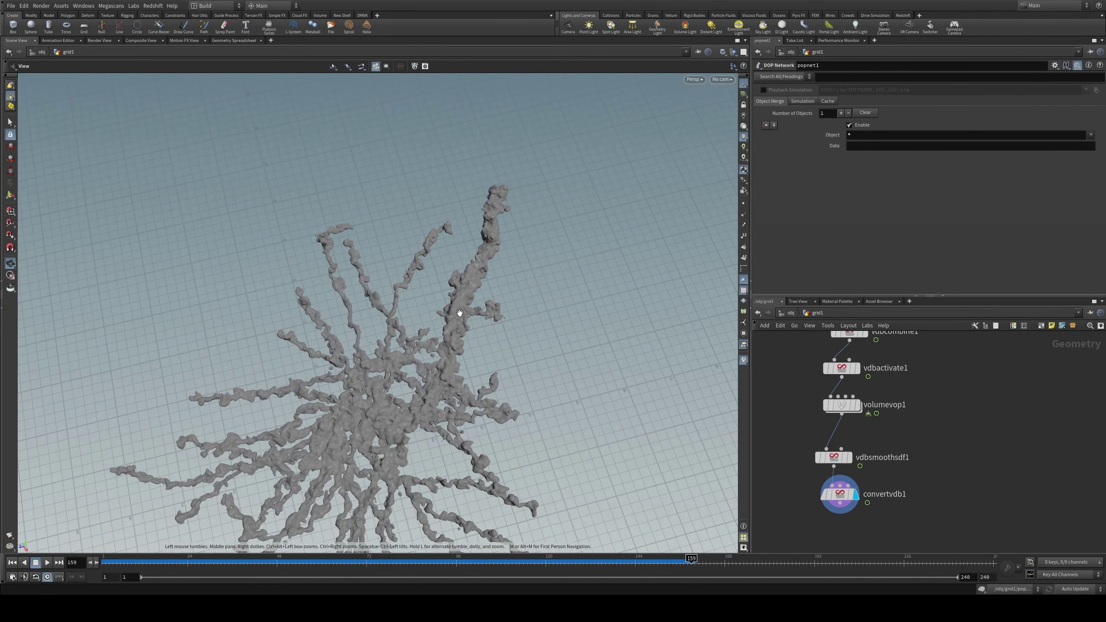
{"action": "left_click_drag", "start_coordinate": [378, 337], "coordinate": [425, 234]}
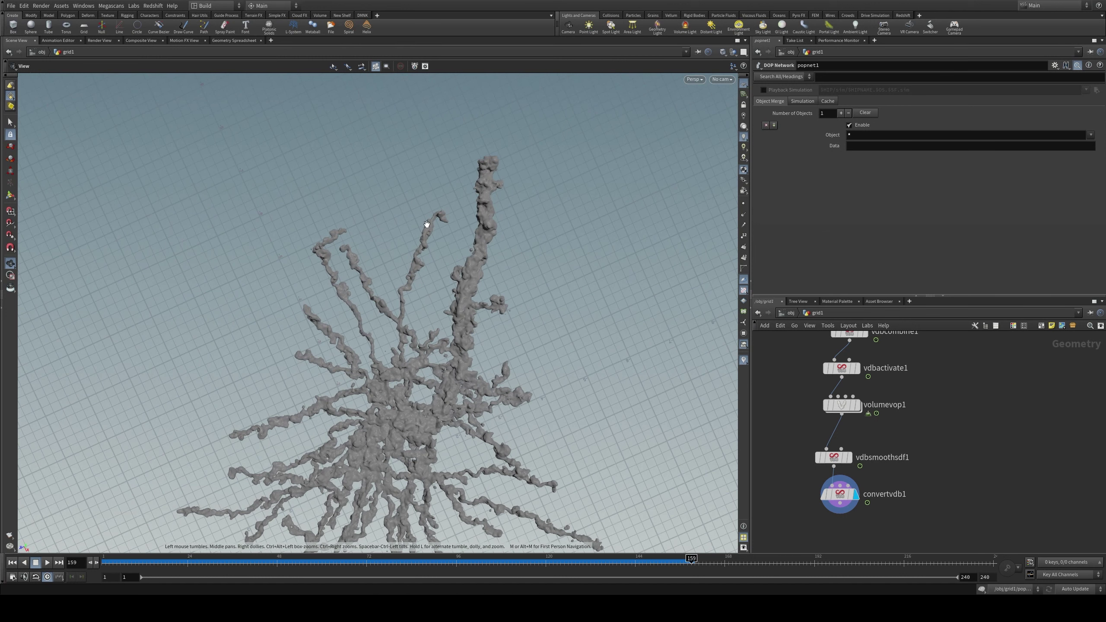
{"action": "left_click_drag", "start_coordinate": [590, 421], "coordinate": [521, 269]}
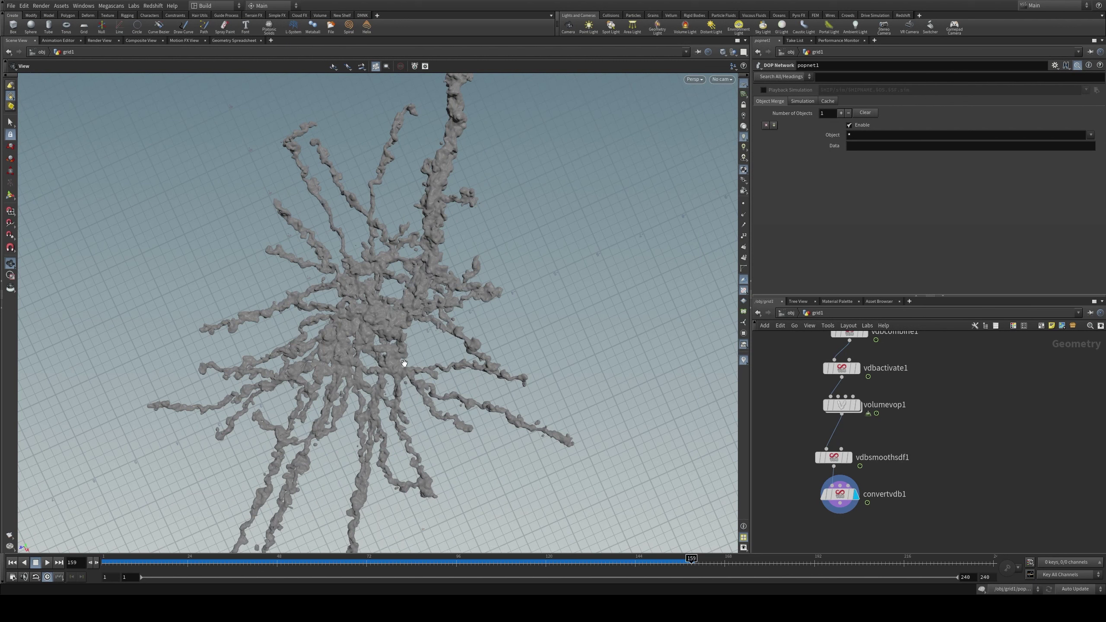
{"action": "left_click_drag", "start_coordinate": [411, 294], "coordinate": [460, 236]}
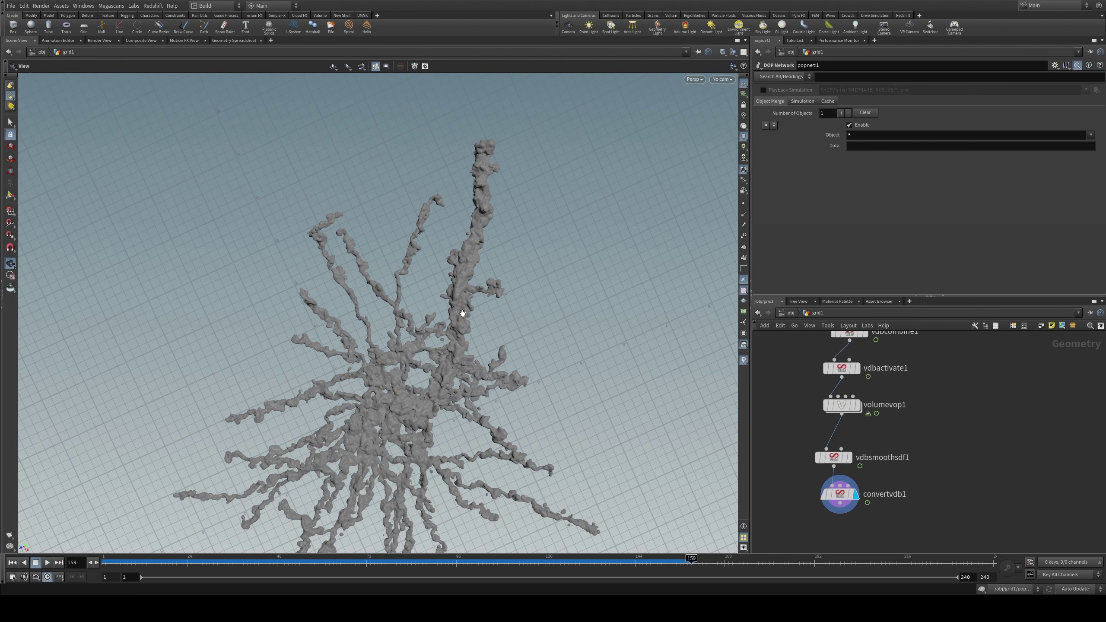
{"action": "left_click_drag", "start_coordinate": [462, 314], "coordinate": [467, 283]}
{"action": "scroll", "coordinate": [943, 381], "scroll_direction": "down", "scroll_amount": 5}
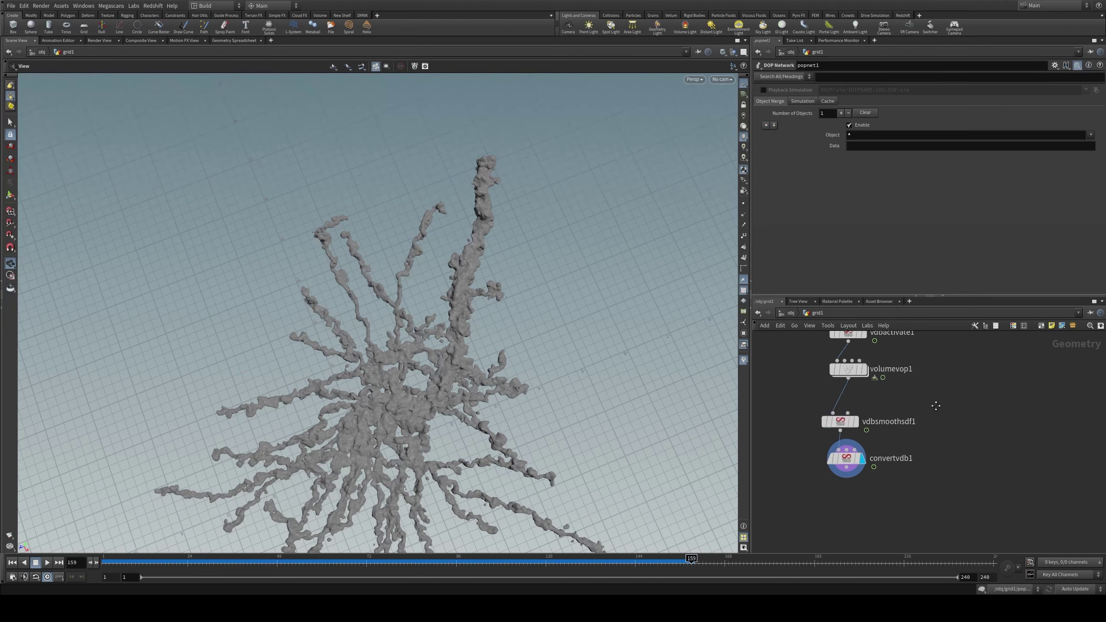
{"action": "middle_click_drag", "start_coordinate": [943, 381], "coordinate": [888, 428]}
{"action": "scroll", "coordinate": [907, 439], "scroll_direction": "up", "scroll_amount": 4}
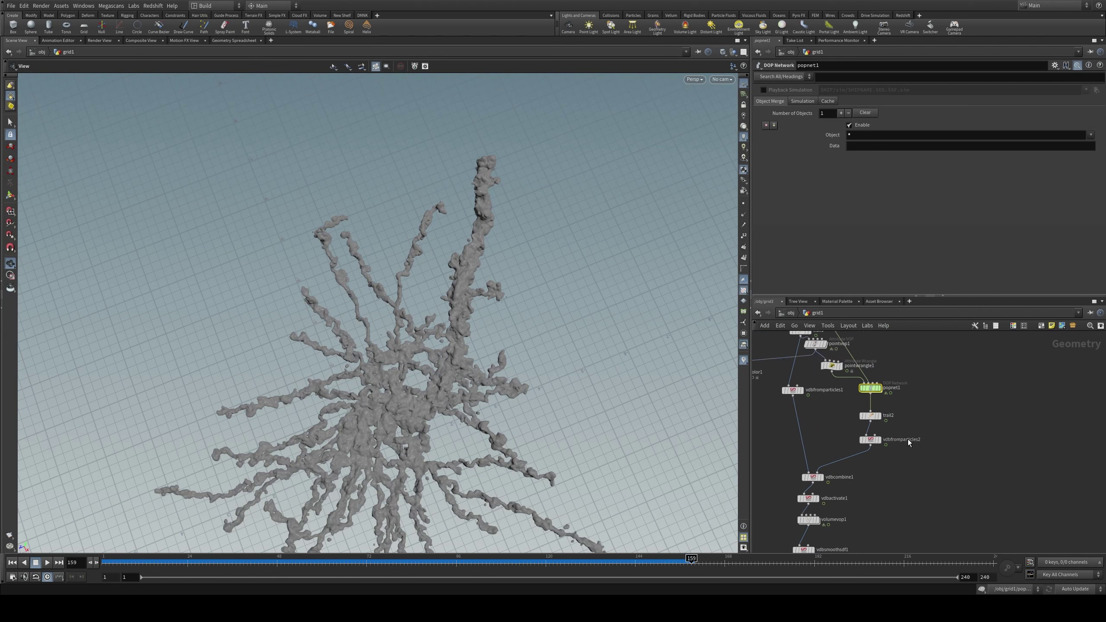
Step: Insert Attribute Wrangle pointwrangle2 between trail2 and vdbfromparticles2, then rewind to frame 1
{"action": "middle_click_drag", "start_coordinate": [938, 475], "coordinate": [936, 452]}
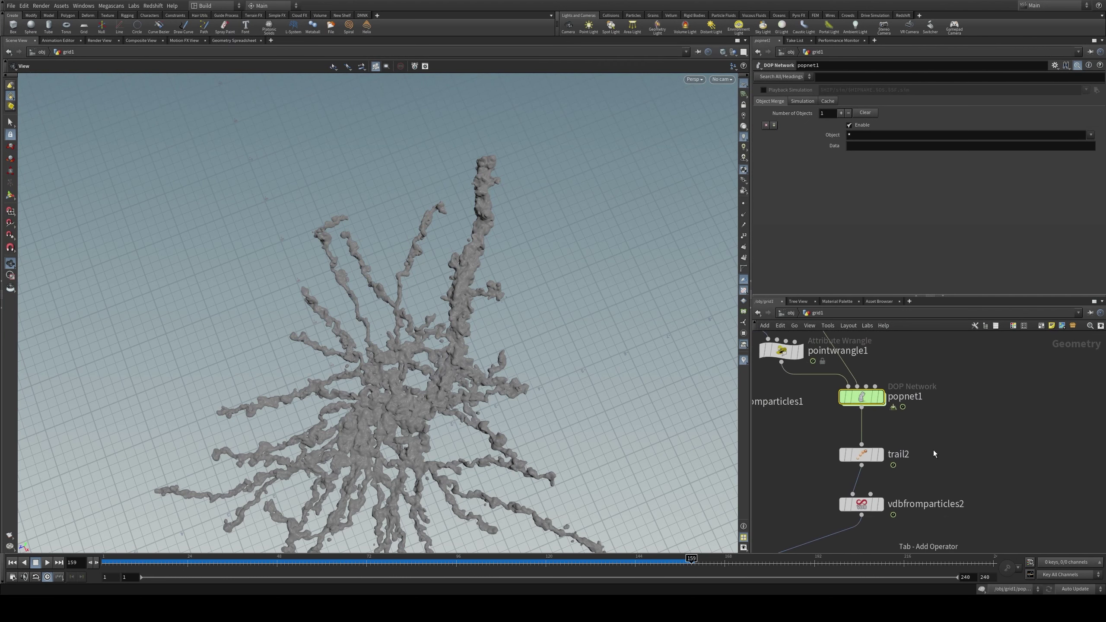
{"action": "middle_click_drag", "start_coordinate": [933, 450], "coordinate": [974, 475]}
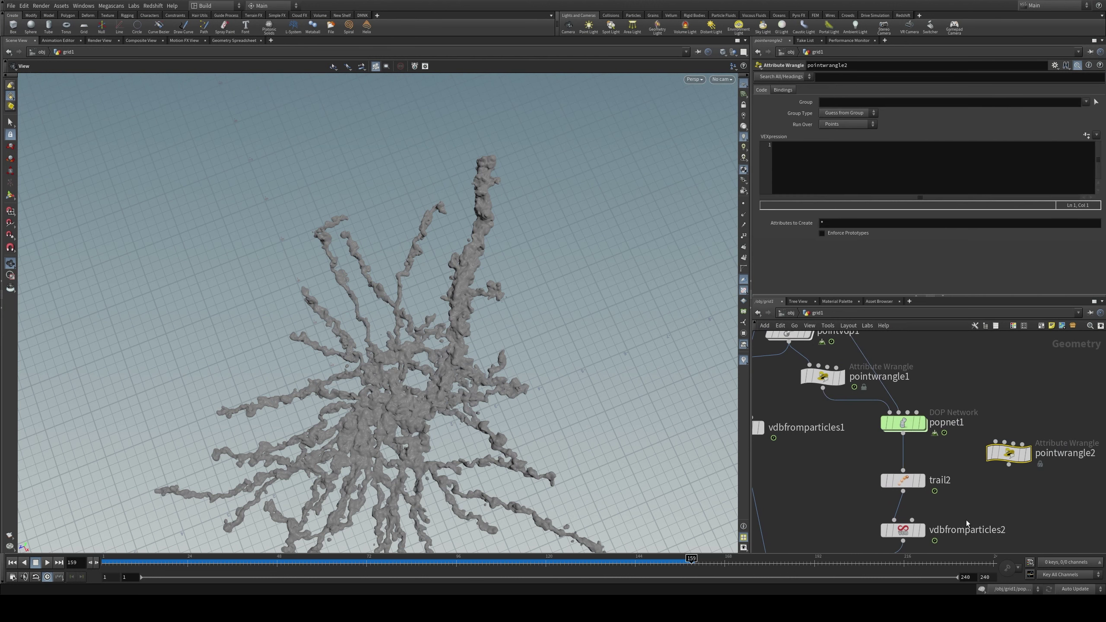
{"action": "left_click", "coordinate": [980, 418]}
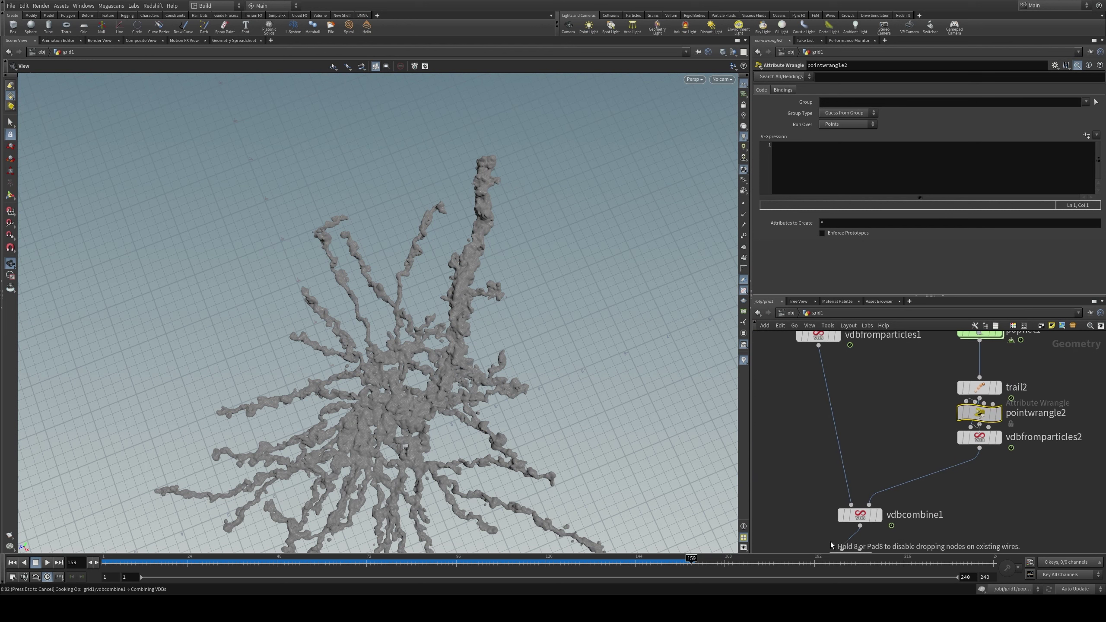
{"action": "left_click", "coordinate": [11, 563]}
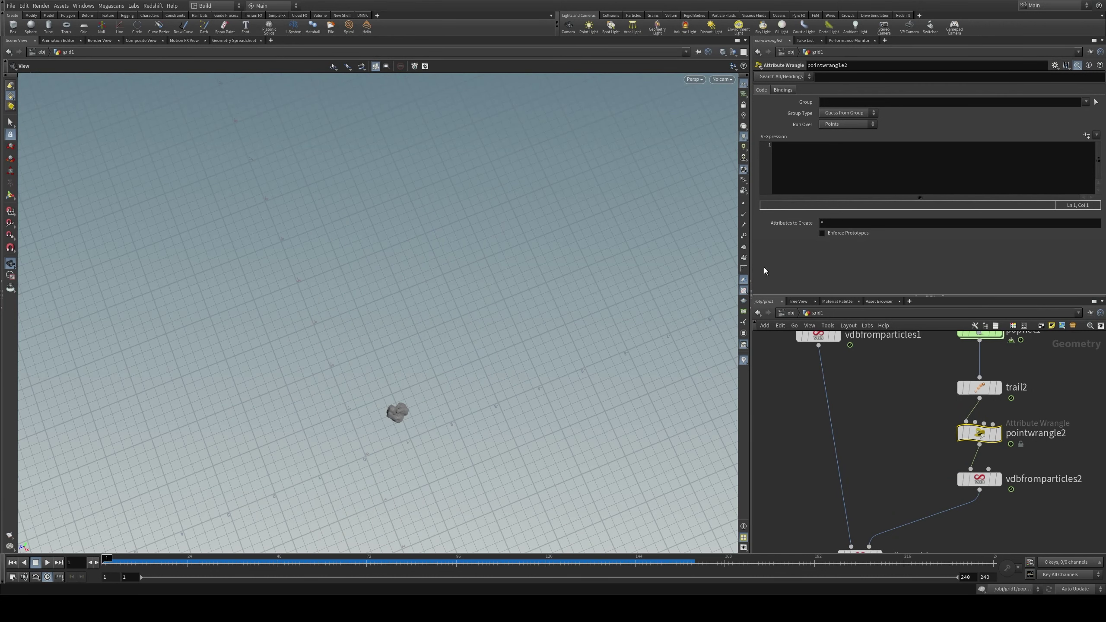
{"action": "left_click", "coordinate": [810, 160]}
{"action": "type", "text": "@"}
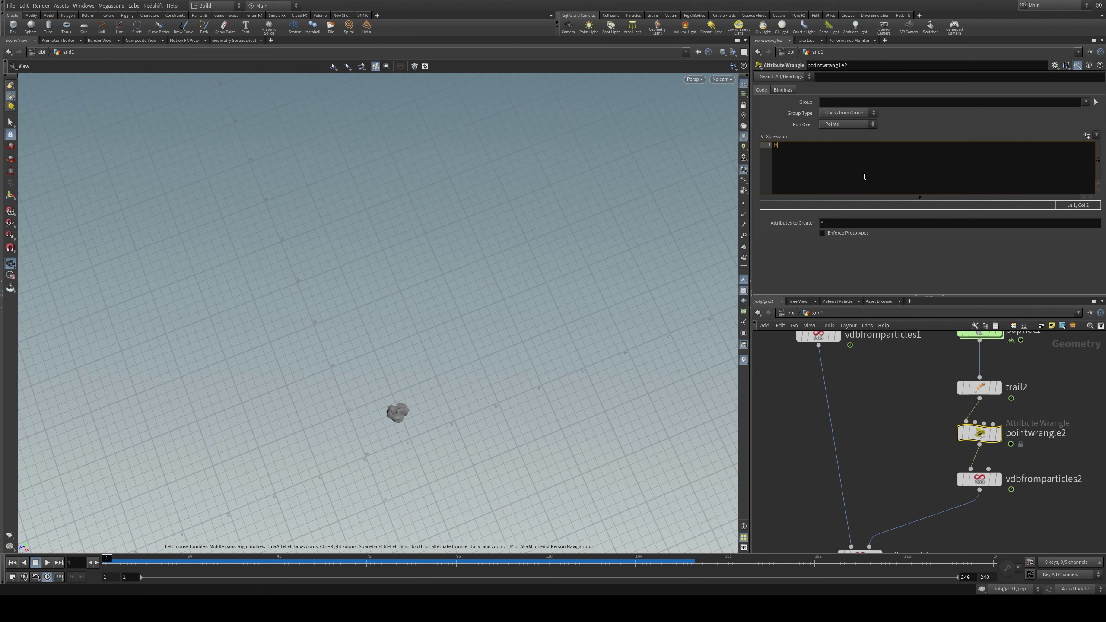
{"action": "type", "text": "pscale="}
Step: Wire trail1's output into pointwrangle2's second input
{"action": "mouse_move", "coordinate": [997, 463]}
{"action": "middle_click_drag", "start_coordinate": [873, 411], "coordinate": [915, 486]}
{"action": "scroll", "coordinate": [915, 487], "scroll_direction": "down", "scroll_amount": 2}
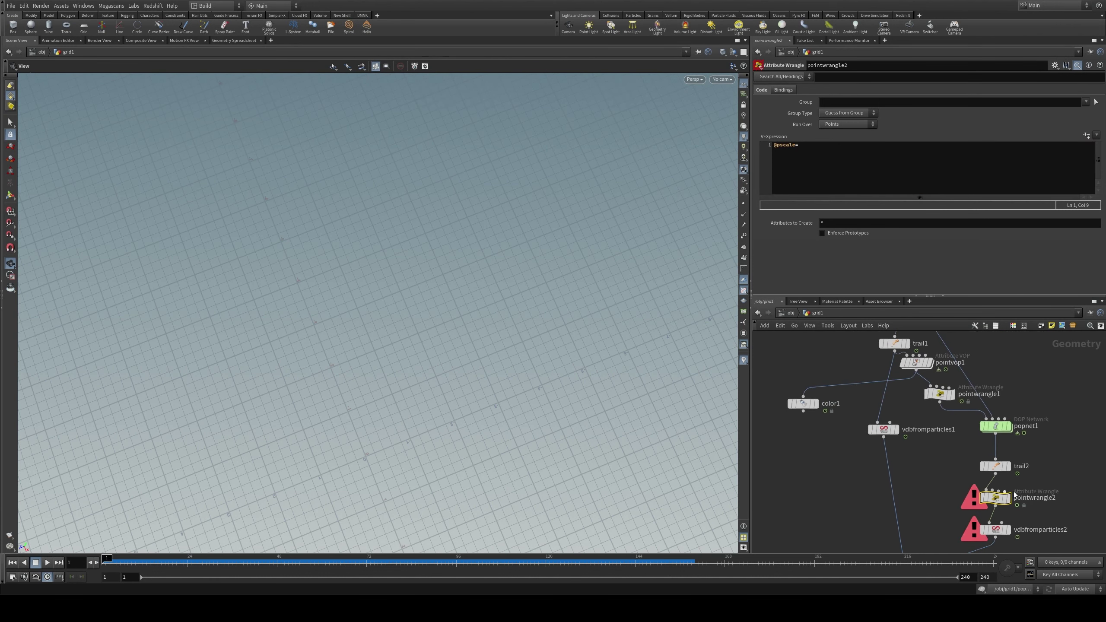
{"action": "middle_click_drag", "start_coordinate": [1037, 489], "coordinate": [994, 441]}
{"action": "scroll", "coordinate": [863, 429], "scroll_direction": "down", "scroll_amount": 2}
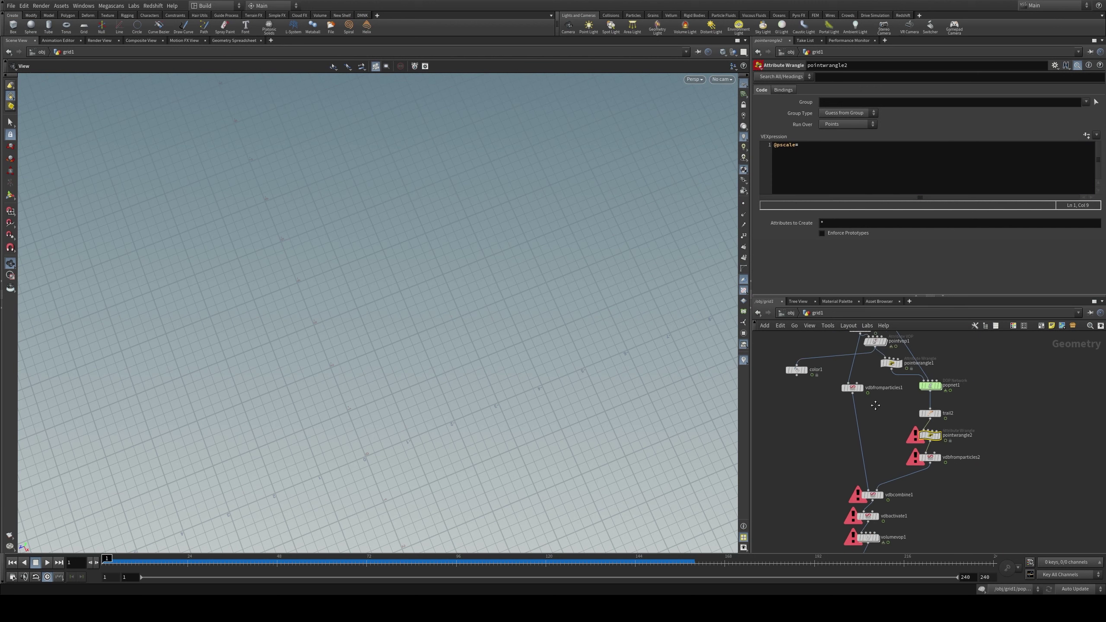
{"action": "scroll", "coordinate": [874, 378], "scroll_direction": "up", "scroll_amount": 3}
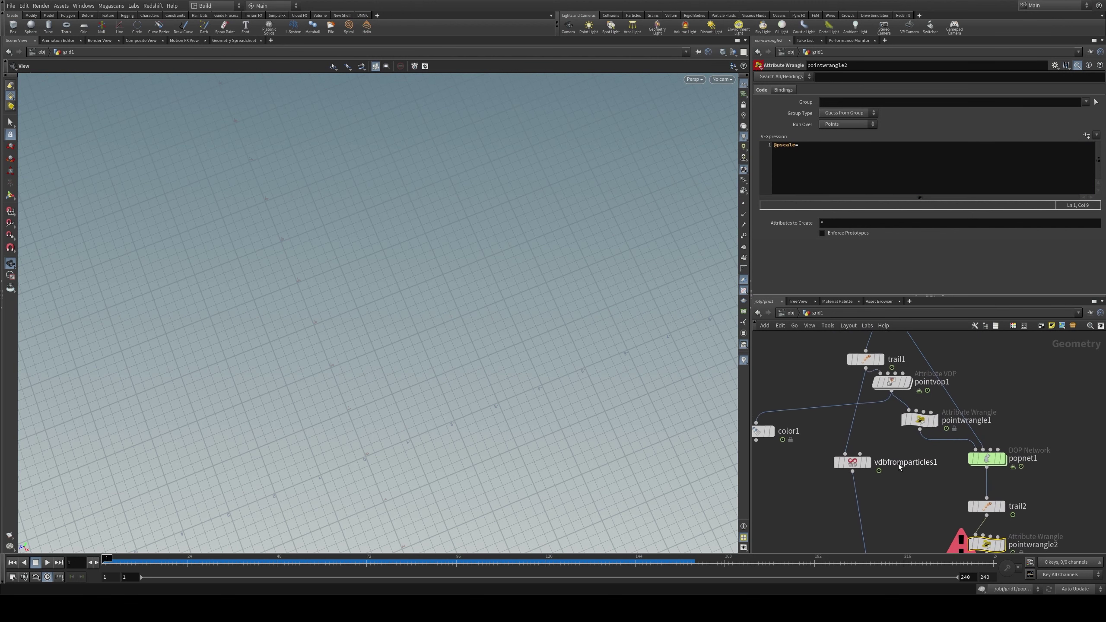
{"action": "left_click", "coordinate": [865, 368]}
{"action": "scroll", "coordinate": [876, 399], "scroll_direction": "down", "scroll_amount": 4}
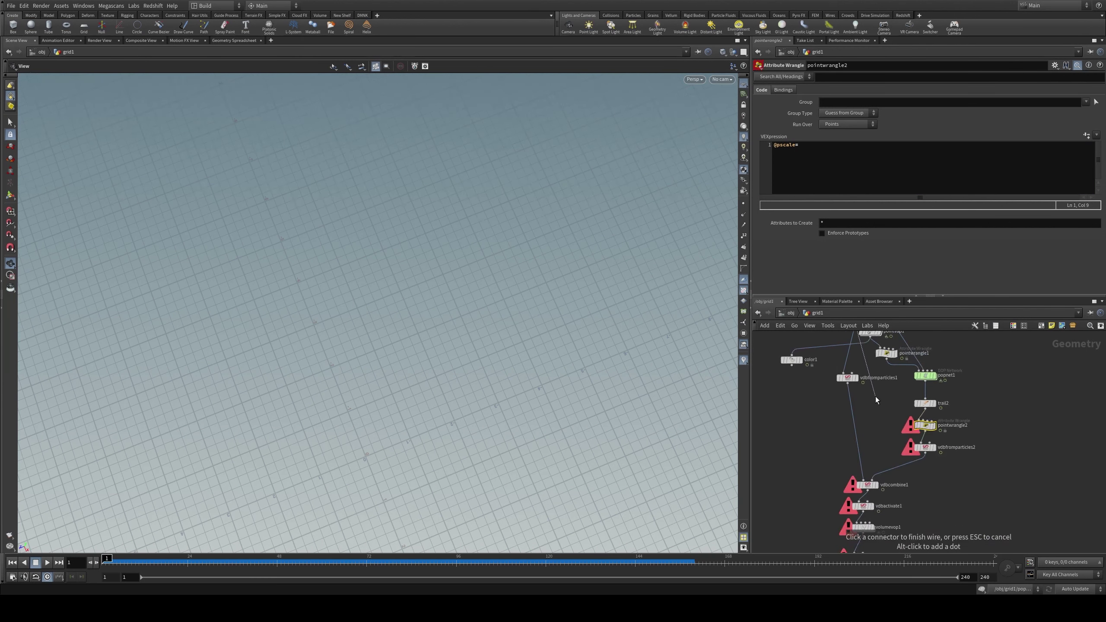
{"action": "left_click", "coordinate": [924, 424]}
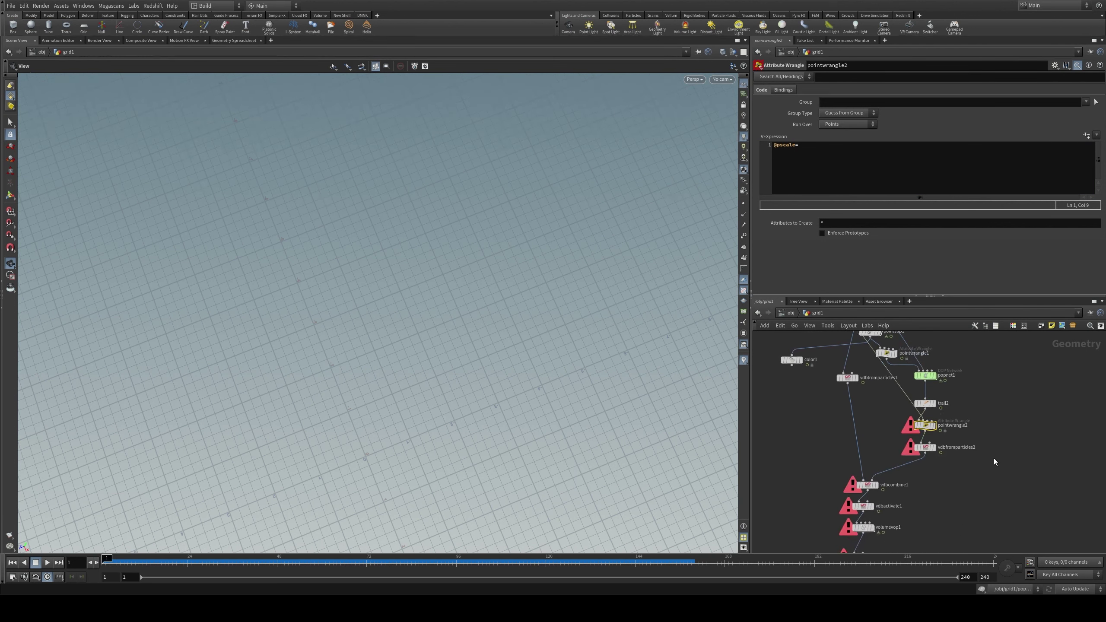
{"action": "scroll", "coordinate": [936, 425], "scroll_direction": "up", "scroll_amount": 2}
{"action": "mouse_move", "coordinate": [934, 436]}
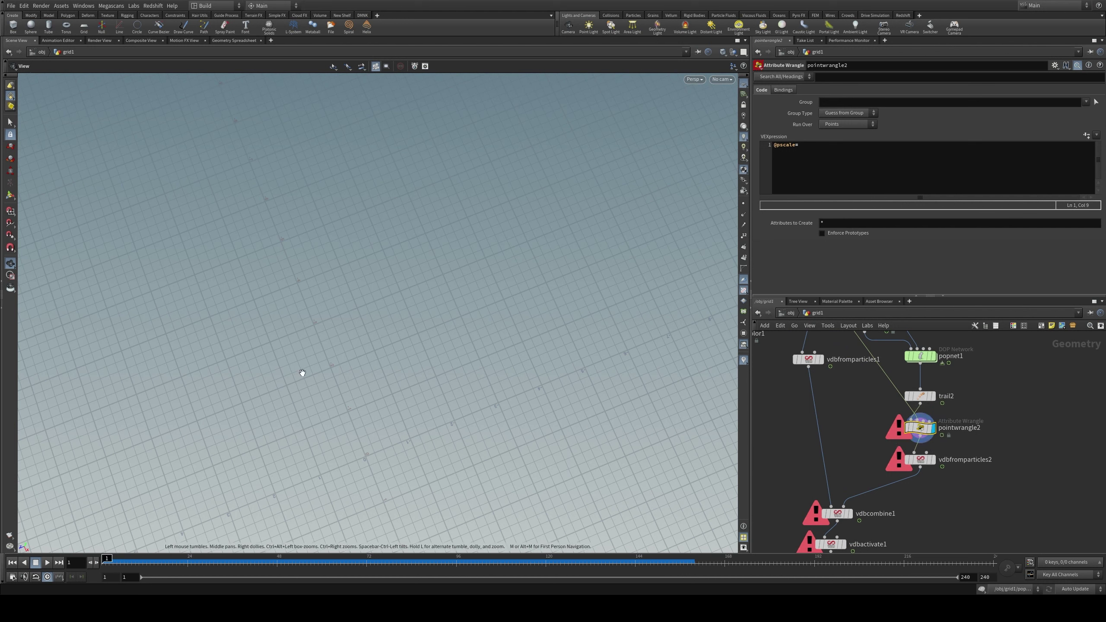
{"action": "left_click", "coordinate": [836, 152]}
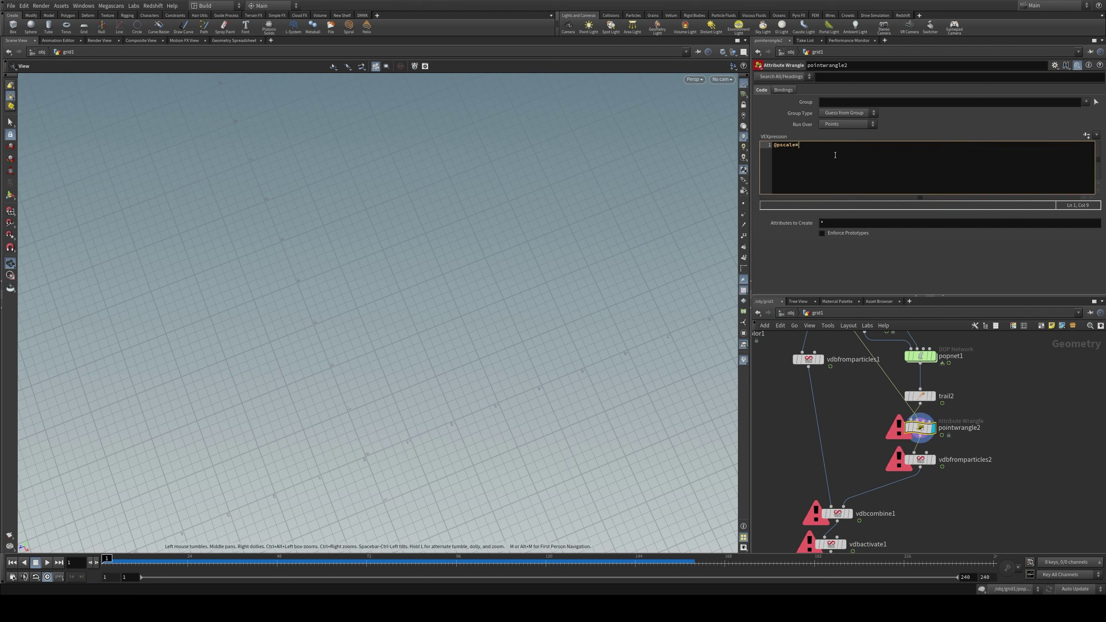
{"action": "type", "text": "distance(@P,"}
{"action": "middle_click_drag", "start_coordinate": [989, 424], "coordinate": [1030, 499]}
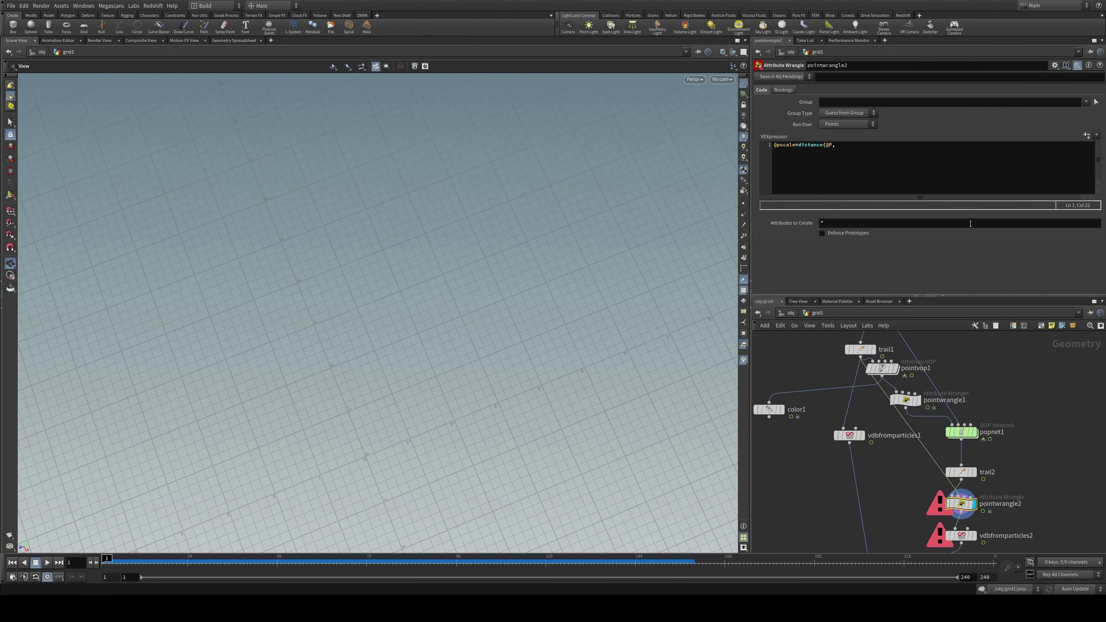
{"action": "left_click", "coordinate": [775, 150]}
{"action": "key", "text": "Return"}
{"action": "key", "text": "Return"}
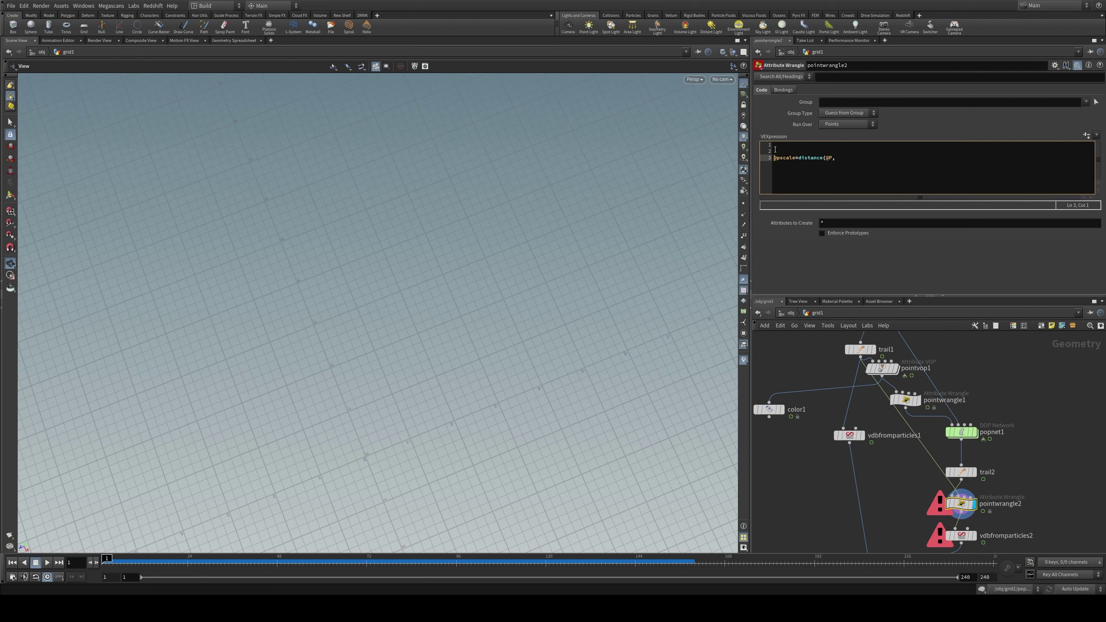
{"action": "key", "text": "Up"}
{"action": "key", "text": "Up"}
{"action": "type", "text": "nearpoint("}
{"action": "mouse_move", "coordinate": [960, 500]}
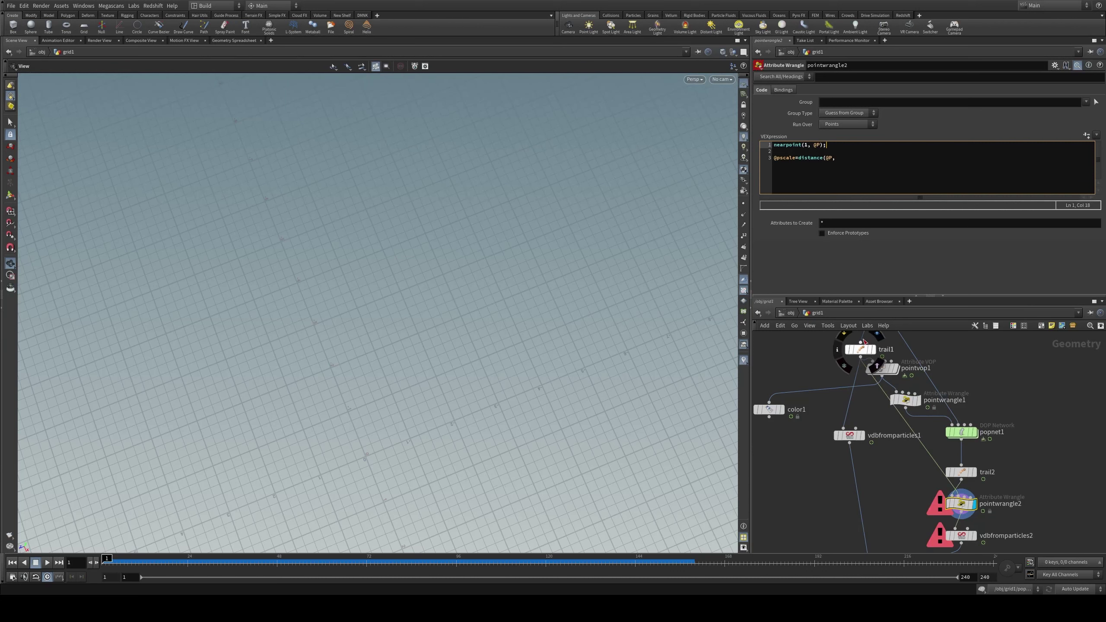
{"action": "double_click", "coordinate": [817, 145]}
Step: Store the nearpoint result on line 1 as int npt = nearpoint(1, @P)
{"action": "left_click", "coordinate": [860, 350]}
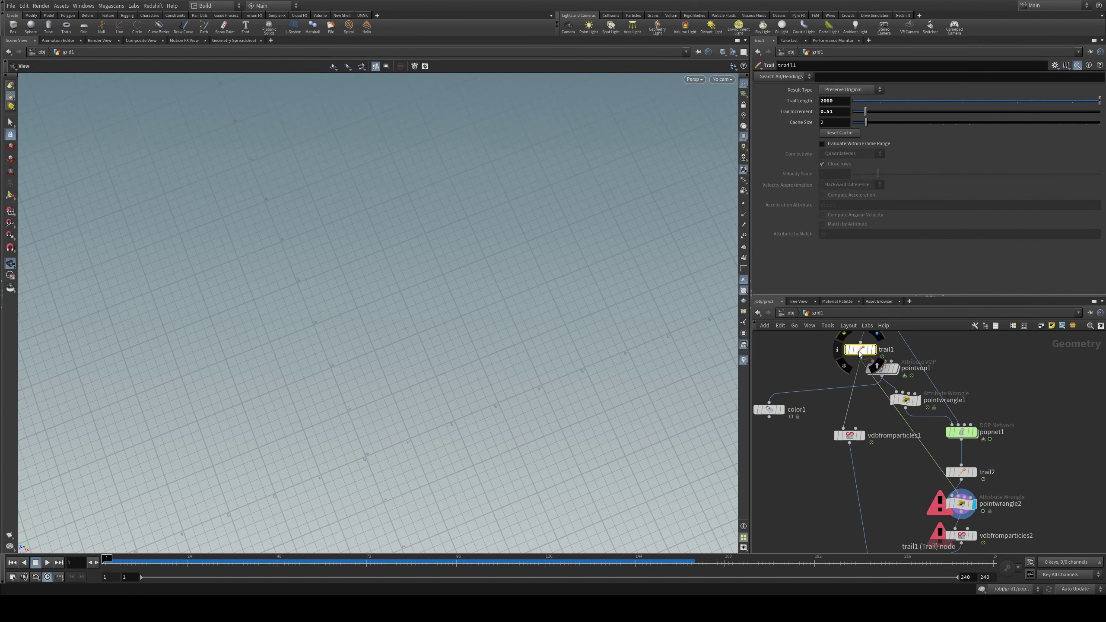
{"action": "left_click", "coordinate": [961, 504]}
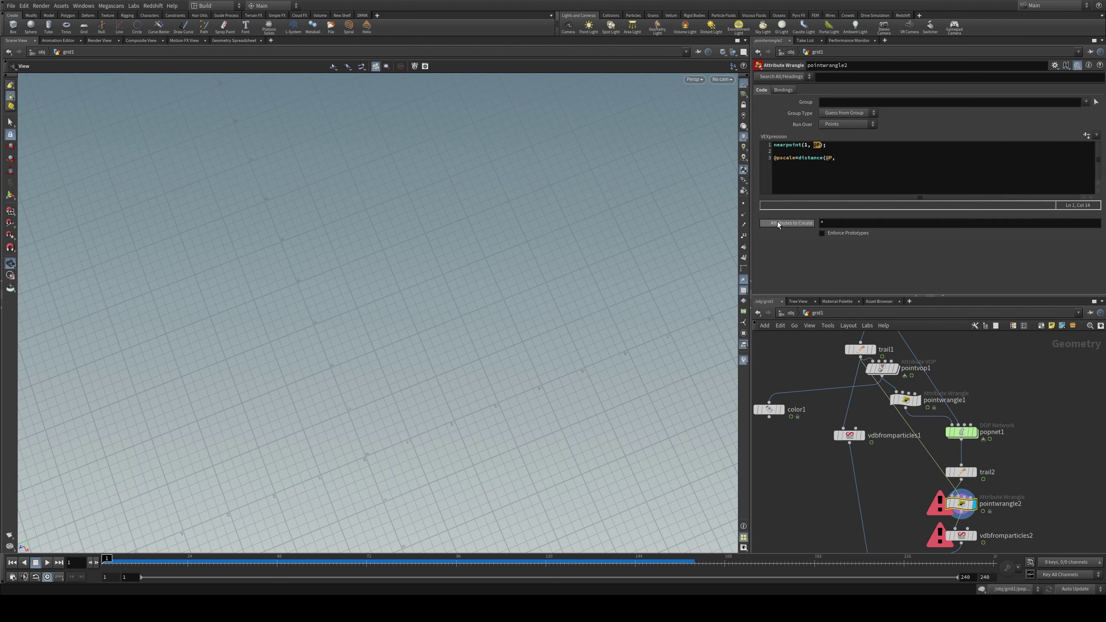
{"action": "left_click", "coordinate": [830, 151]}
{"action": "left_click", "coordinate": [771, 145]}
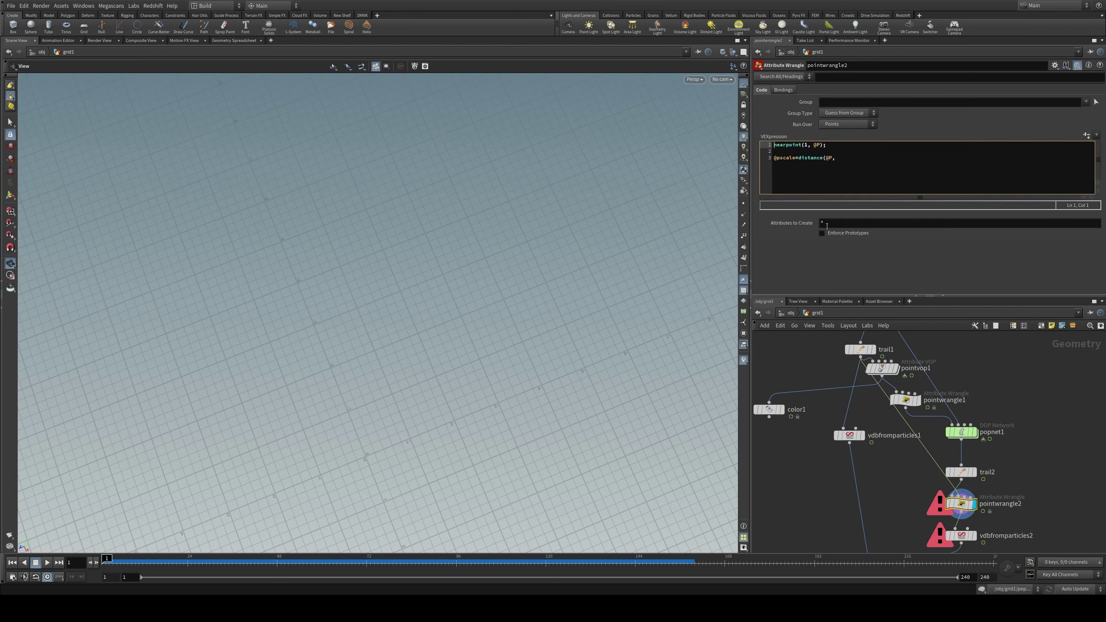
{"action": "type", "text": "int npt="}
{"action": "key", "text": "Left"}
{"action": "key", "text": "Left"}
Step: Add line 2: vector pos = point(1, "P", npt)
{"action": "left_click", "coordinate": [877, 152]}
{"action": "type", "text": "vectoe"}
{"action": "key", "text": "BackSpace"}
{"action": "key", "text": "BackSpace"}
{"action": "type", "text": "or pos = point"}
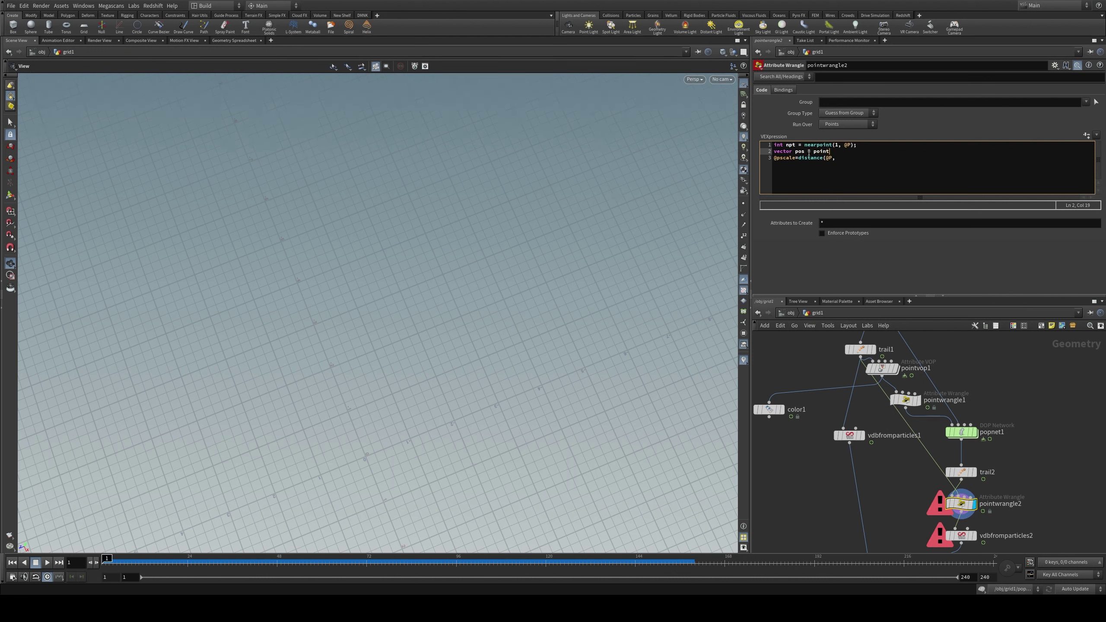
{"action": "type", "text": "(1, \"P\","}
{"action": "left_click_drag", "start_coordinate": [787, 146], "coordinate": [795, 145]}
{"action": "left_click", "coordinate": [864, 152]}
{"action": "left_click", "coordinate": [837, 161]}
{"action": "type", "text": "pos);"}
{"action": "scroll", "coordinate": [922, 469], "scroll_direction": "down", "scroll_amount": 3}
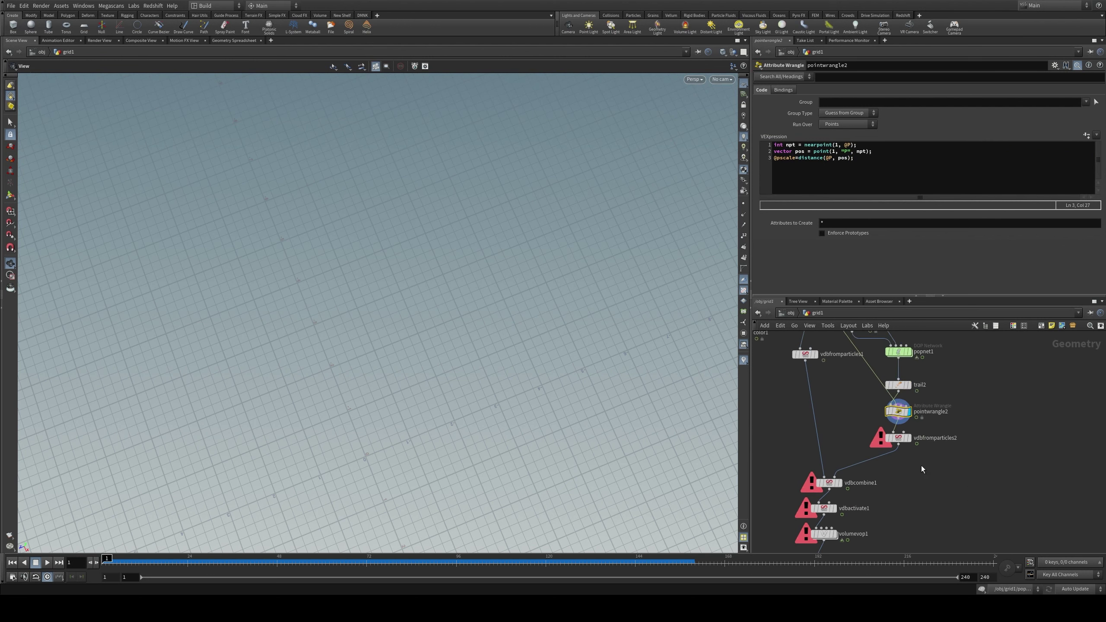
{"action": "scroll", "coordinate": [922, 469], "scroll_direction": "down", "scroll_amount": 5}
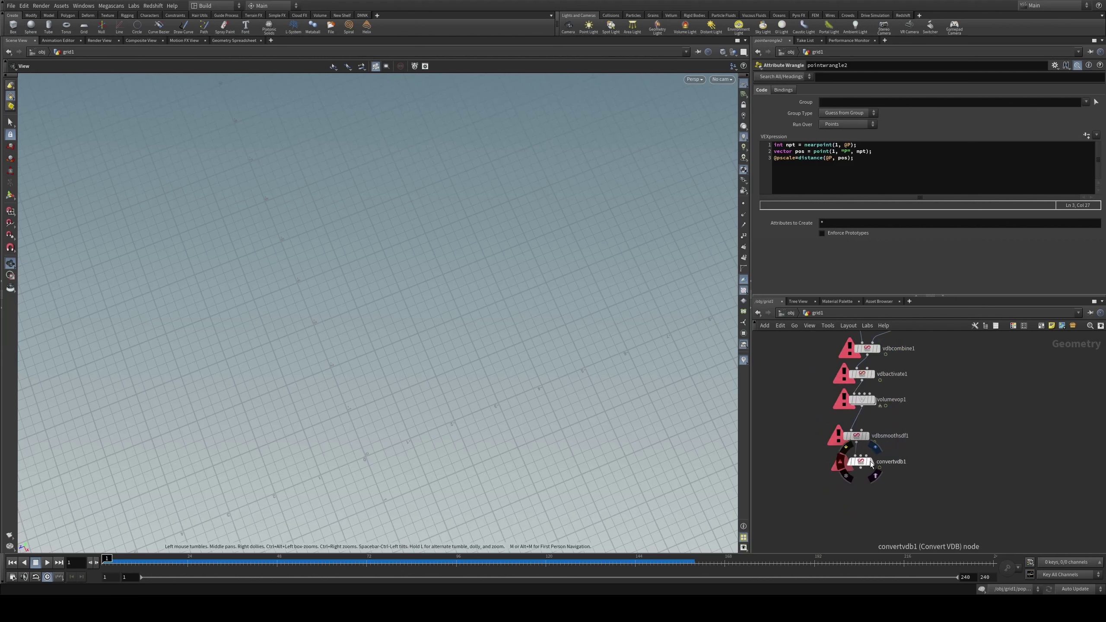
Step: Display vdbfromparticles2 at frame 68 and frame the variable-width branching tubes
{"action": "left_click", "coordinate": [874, 447]}
{"action": "middle_click_drag", "start_coordinate": [907, 383], "coordinate": [903, 502]}
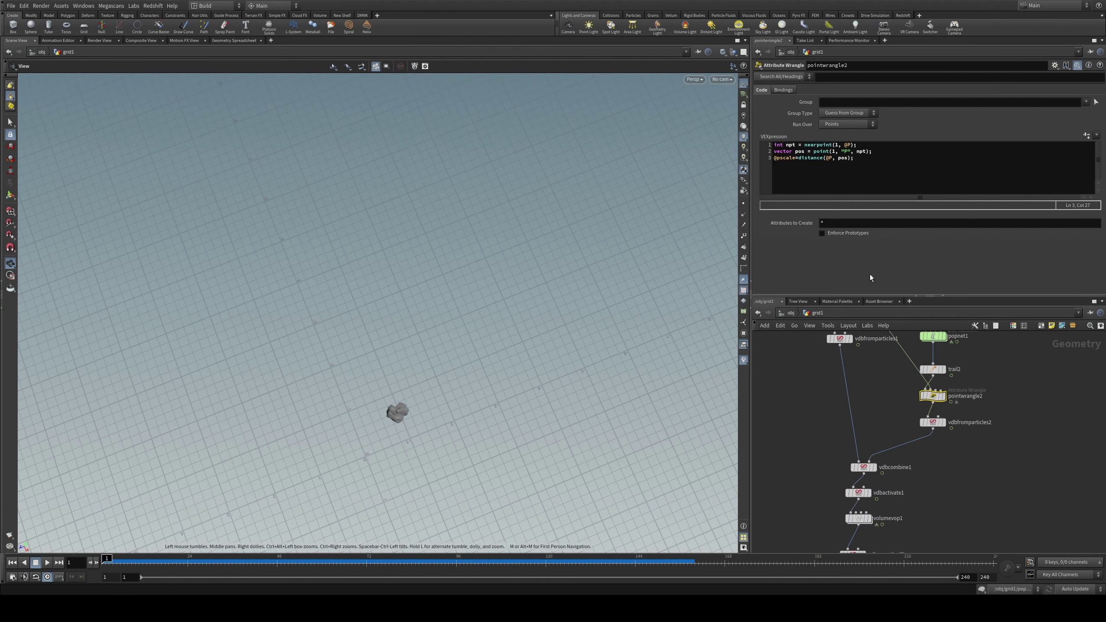
{"action": "left_click", "coordinate": [942, 422]}
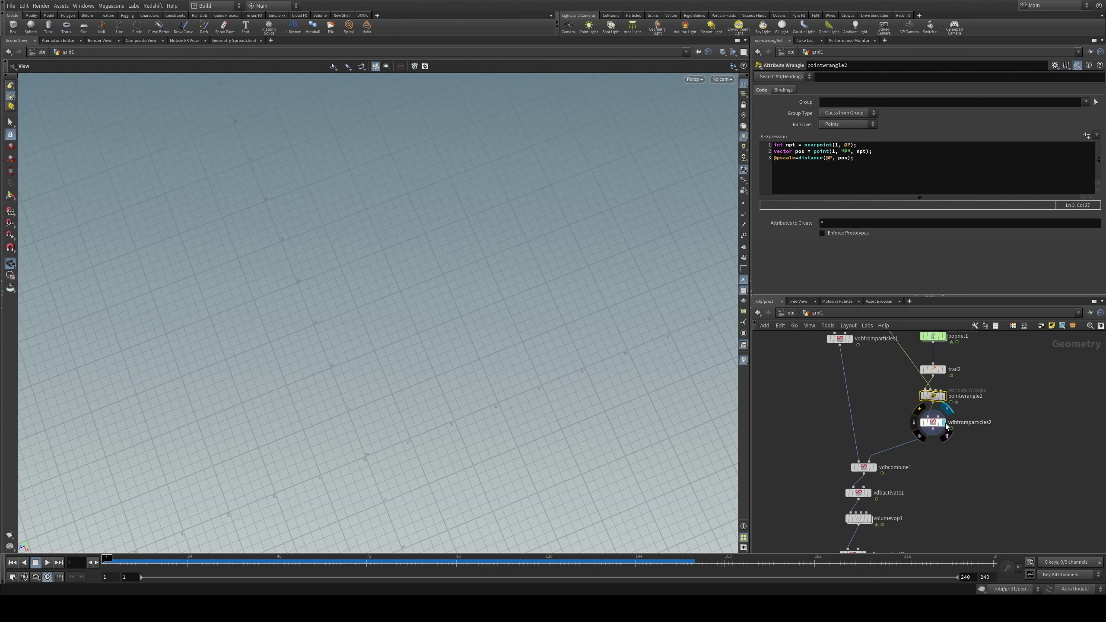
{"action": "left_click_drag", "start_coordinate": [266, 562], "coordinate": [351, 563]}
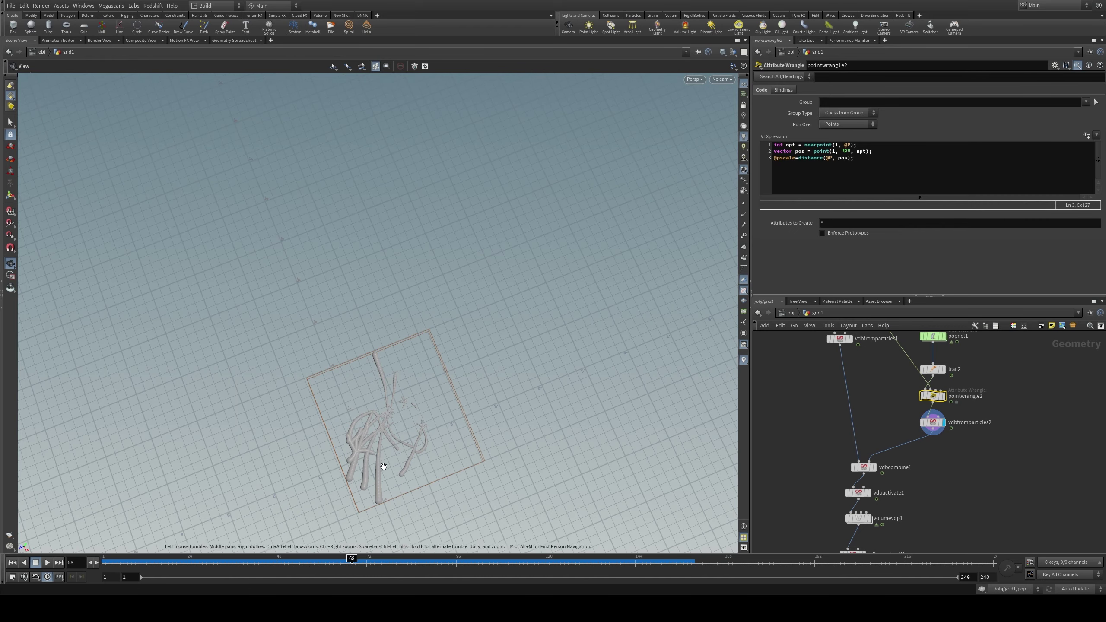
{"action": "scroll", "coordinate": [383, 466], "scroll_direction": "up", "scroll_amount": 3}
{"action": "scroll", "coordinate": [383, 467], "scroll_direction": "up", "scroll_amount": 2}
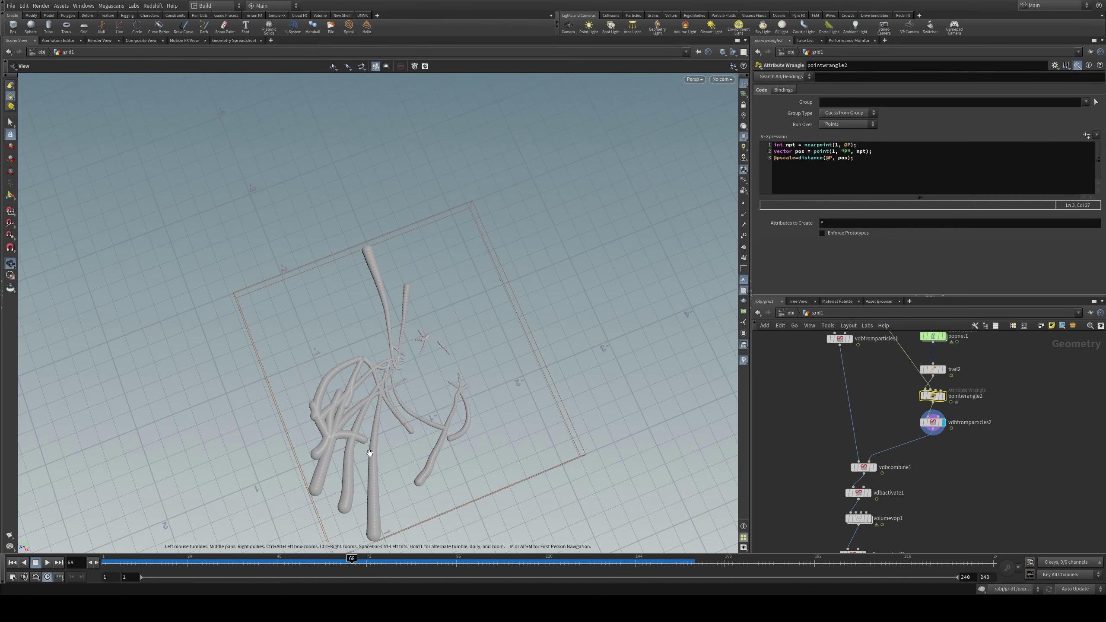
{"action": "scroll", "coordinate": [391, 448], "scroll_direction": "up", "scroll_amount": 3}
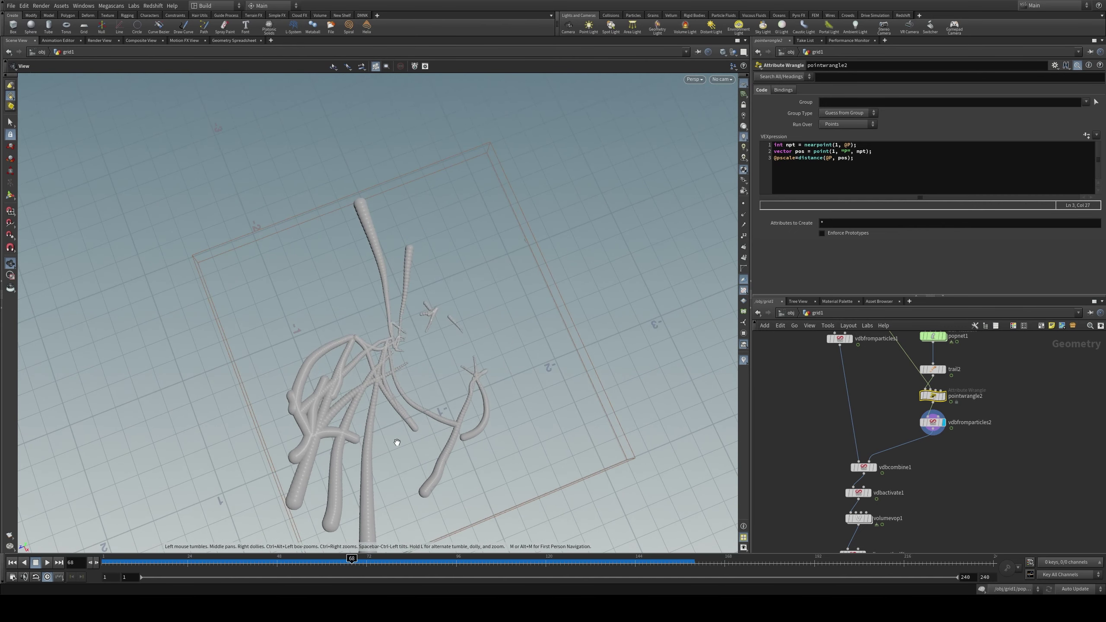
{"action": "middle_click_drag", "start_coordinate": [382, 447], "coordinate": [452, 317]}
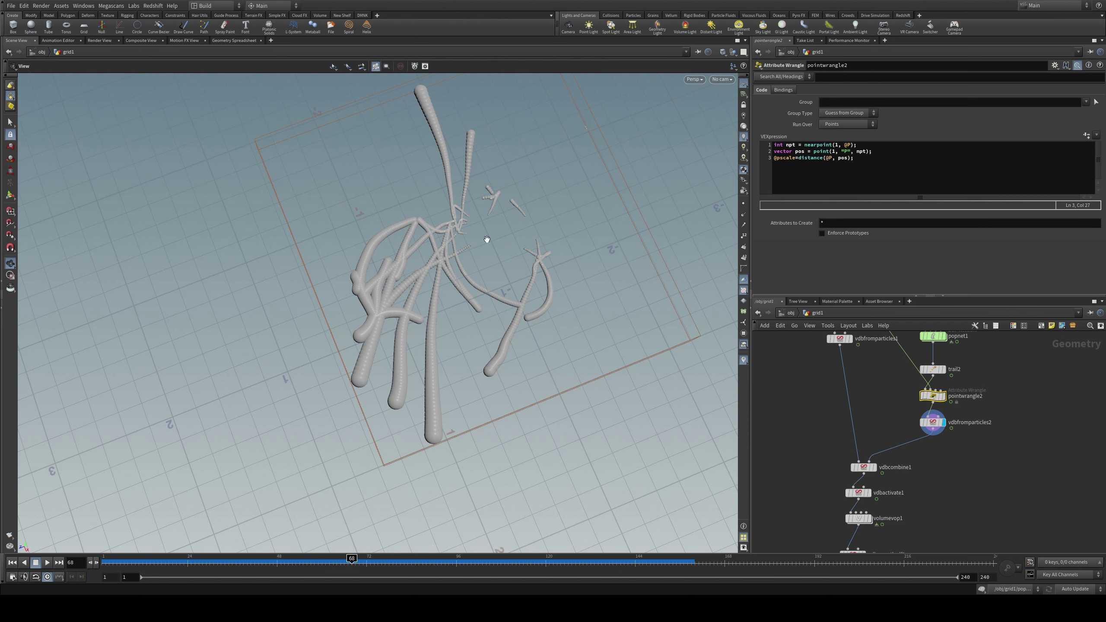
{"action": "left_click", "coordinate": [797, 158]}
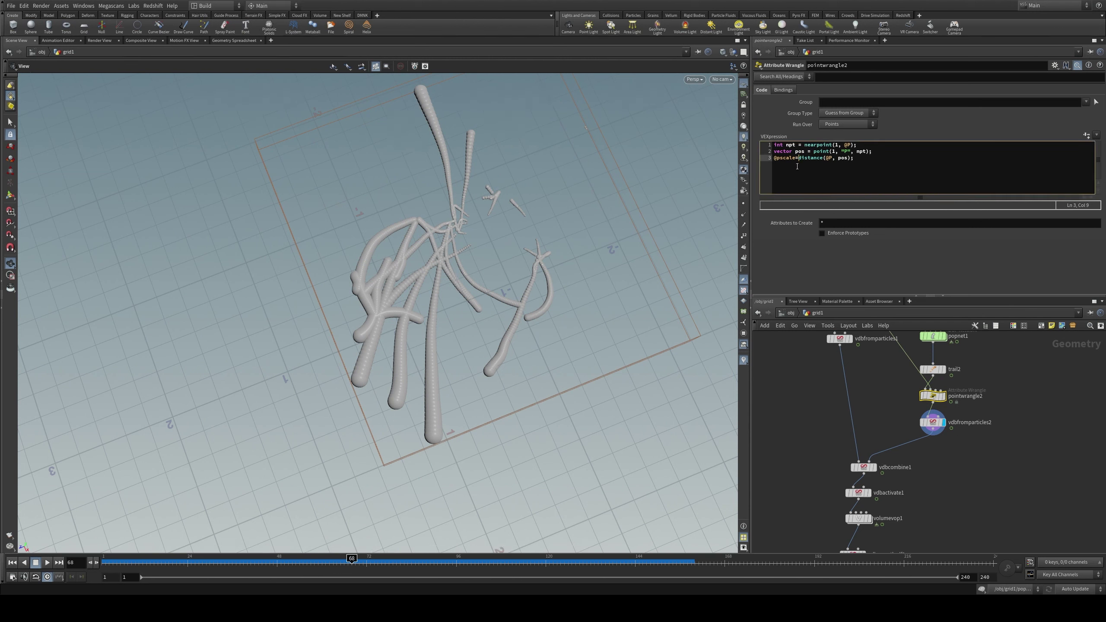
{"action": "type", "text": "1-"}
{"action": "left_click", "coordinate": [860, 255]}
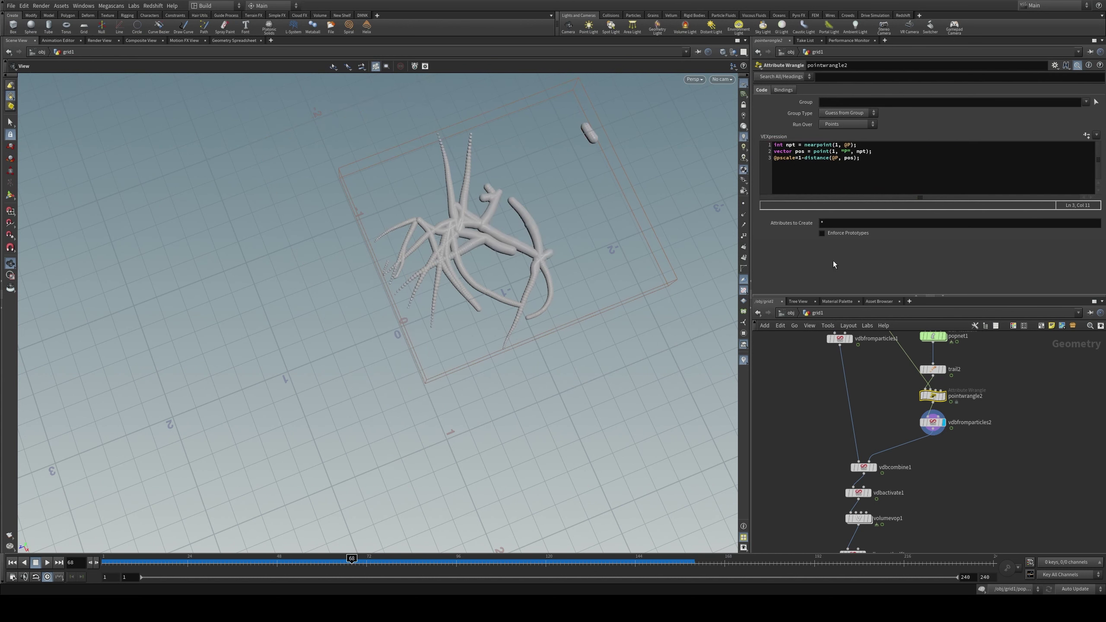
{"action": "left_click", "coordinate": [800, 158]}
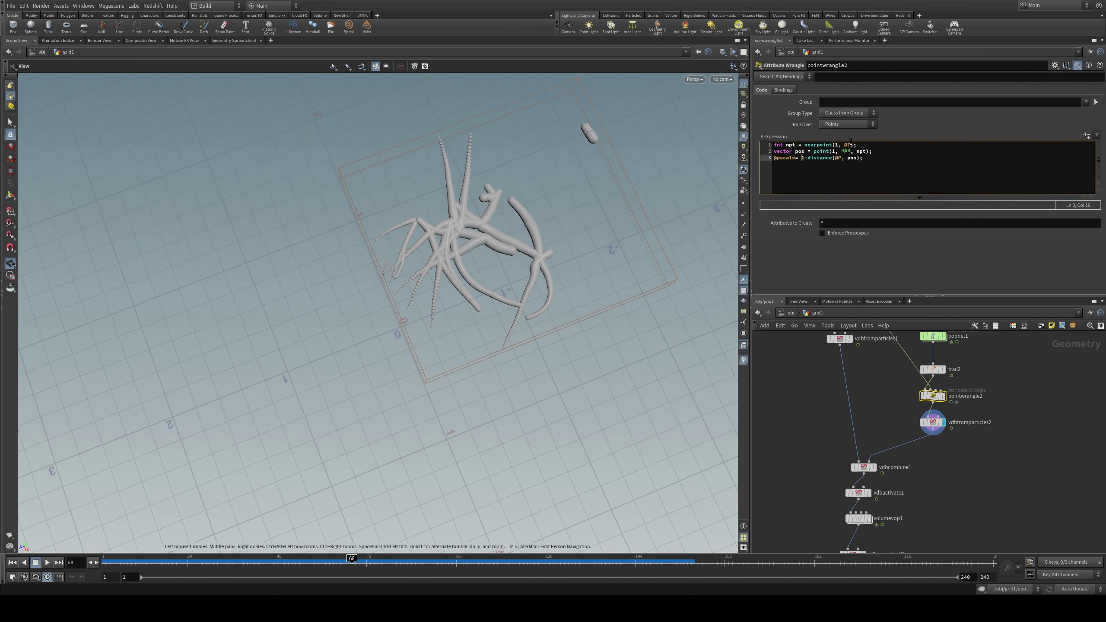
{"action": "key", "text": "BackSpace"}
{"action": "key", "text": "Right"}
{"action": "key", "text": "Right"}
{"action": "type", "text": "fit"}
{"action": "type", "text": ", 5,"}
{"action": "type", "text": "0, 1)"}
Step: Scrub back through earlier frames and orbit in to compare the tapered tubes
{"action": "left_click_drag", "start_coordinate": [274, 561], "coordinate": [459, 563]}
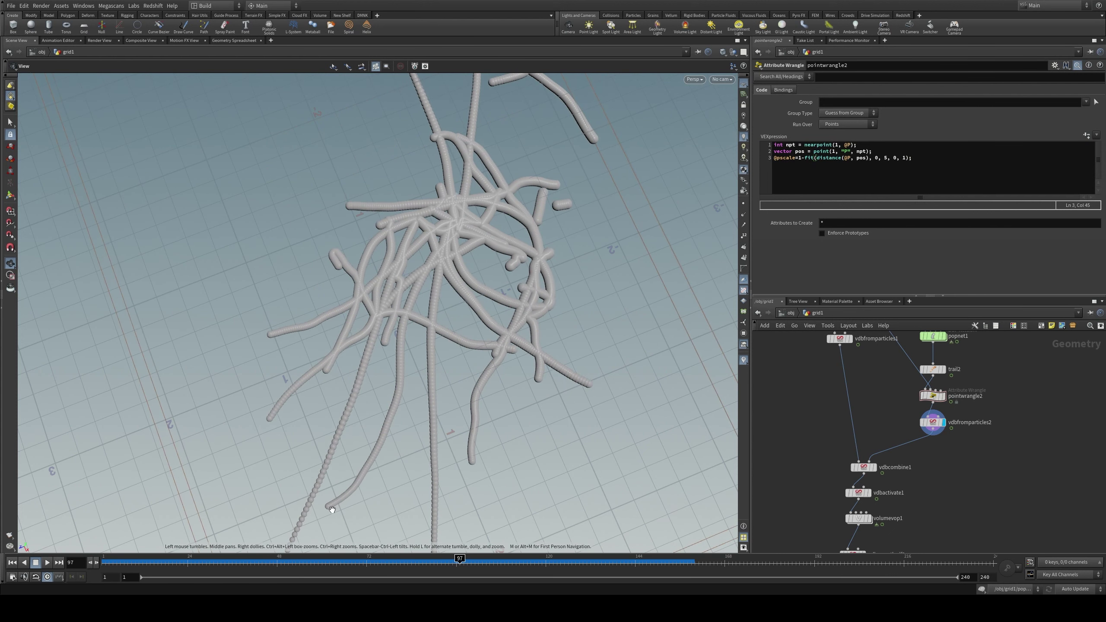
{"action": "left_click_drag", "start_coordinate": [347, 486], "coordinate": [549, 292]}
{"action": "middle_click_drag", "start_coordinate": [996, 442], "coordinate": [1019, 364]}
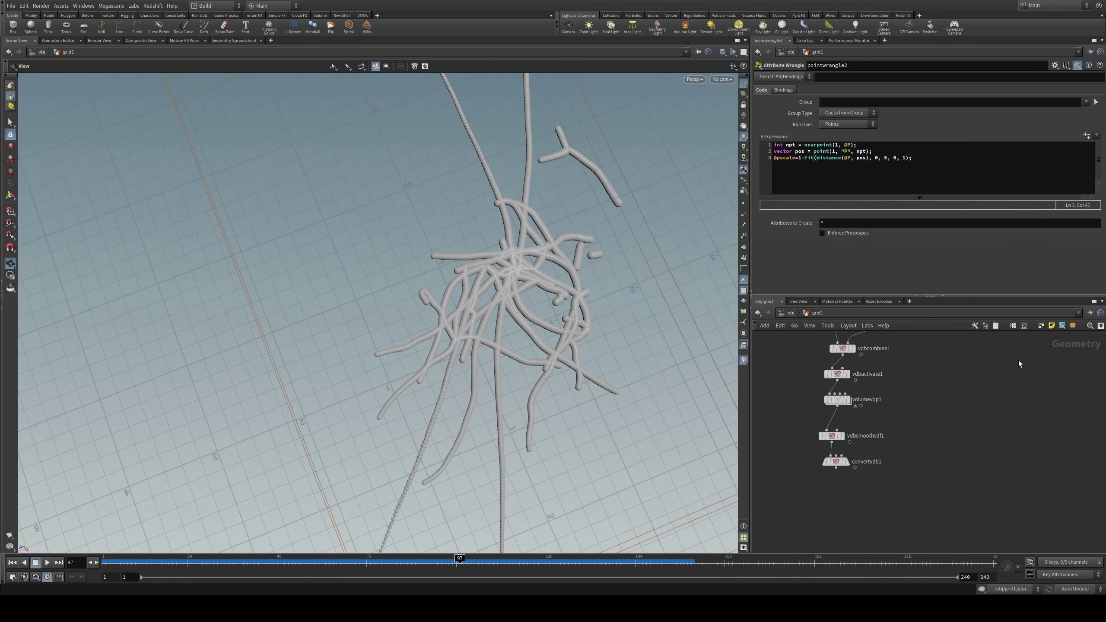
Step: Display the smoothed VDB mesh and open vdbfromparticles2's settings (voxel size 0.003, radius scale 0.042)
{"action": "left_click", "coordinate": [851, 401]}
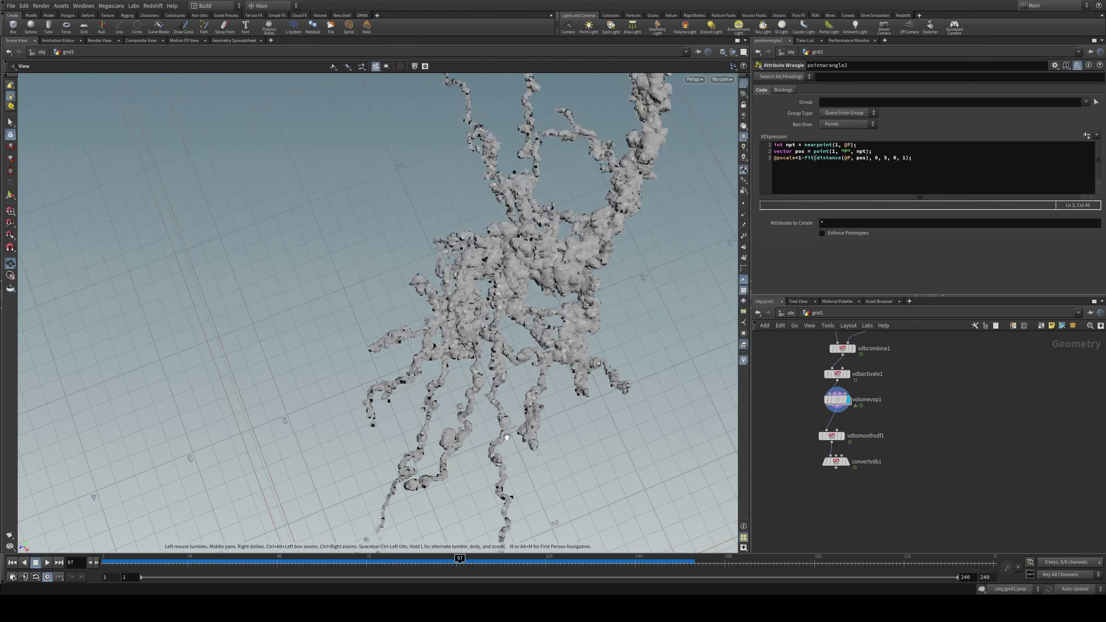
{"action": "left_click", "coordinate": [843, 436]}
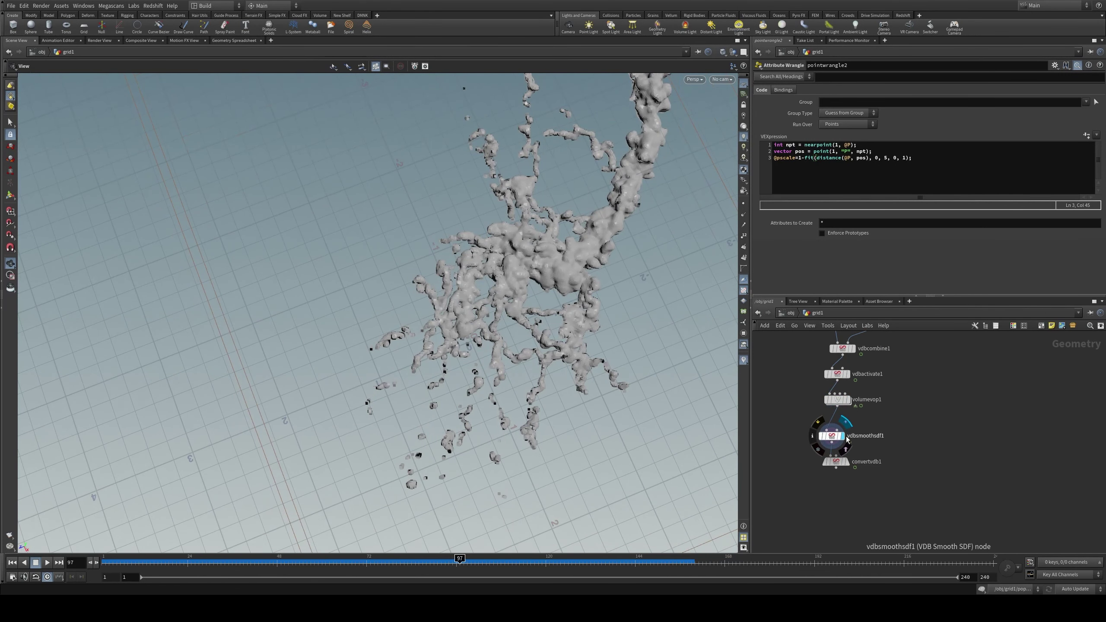
{"action": "middle_click_drag", "start_coordinate": [891, 383], "coordinate": [900, 463]}
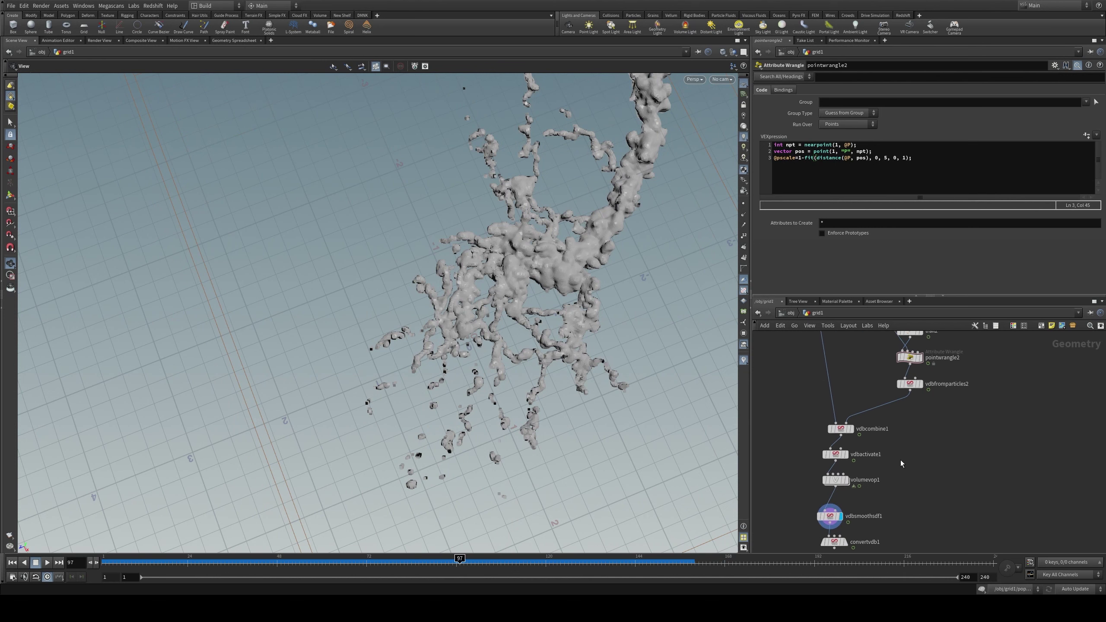
{"action": "left_click_drag", "start_coordinate": [545, 253], "coordinate": [592, 238]}
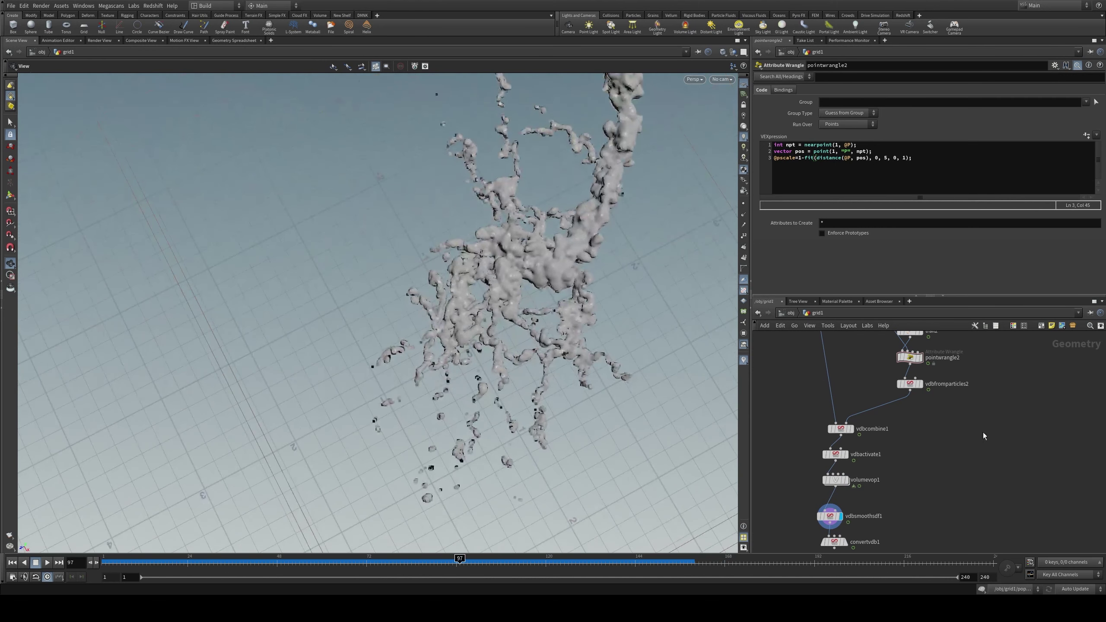
{"action": "scroll", "coordinate": [936, 436], "scroll_direction": "up", "scroll_amount": 3}
{"action": "left_click", "coordinate": [883, 469]}
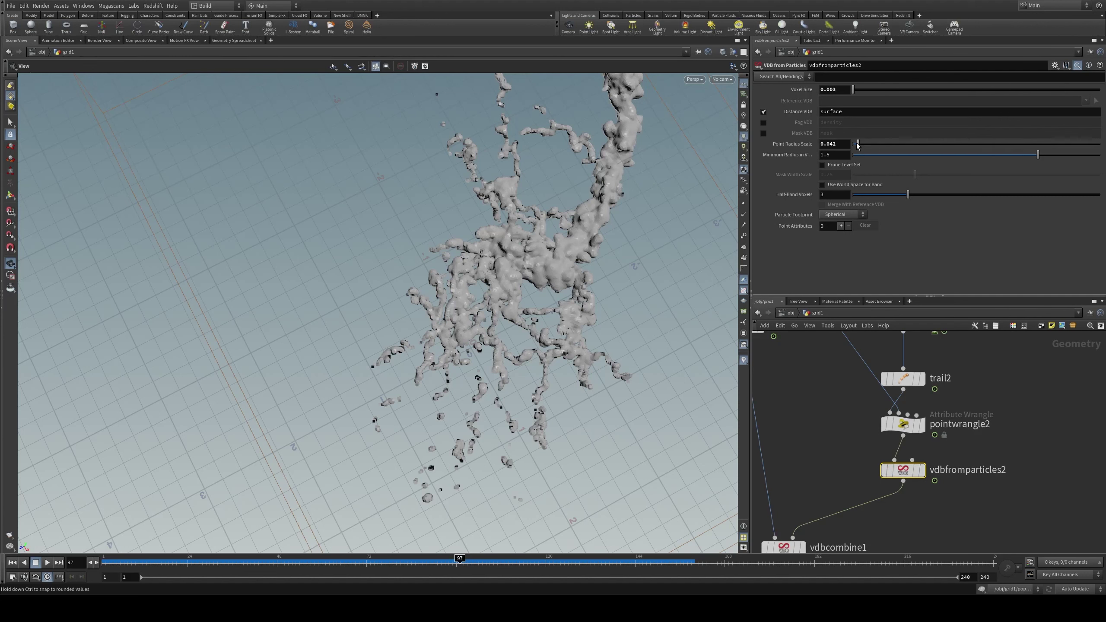
Step: Raise vdbfromparticles2's Point Radius Scale to 0.095 and inspect the thicker tubes
{"action": "left_click_drag", "start_coordinate": [857, 143], "coordinate": [858, 144]}
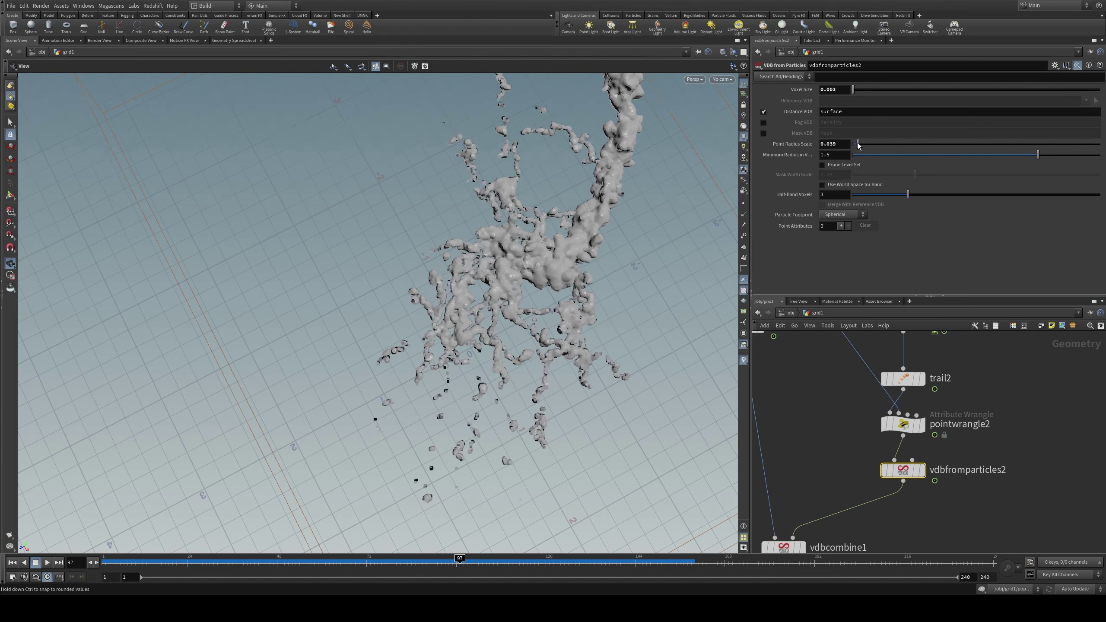
{"action": "left_click_drag", "start_coordinate": [862, 145], "coordinate": [872, 146]}
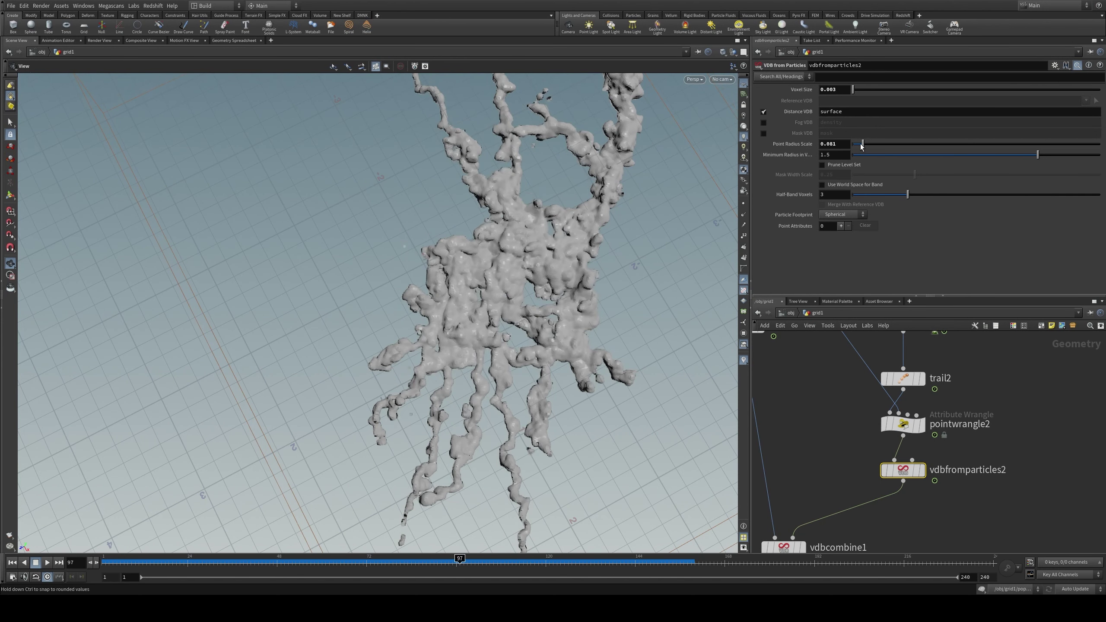
{"action": "left_click_drag", "start_coordinate": [566, 283], "coordinate": [662, 257]}
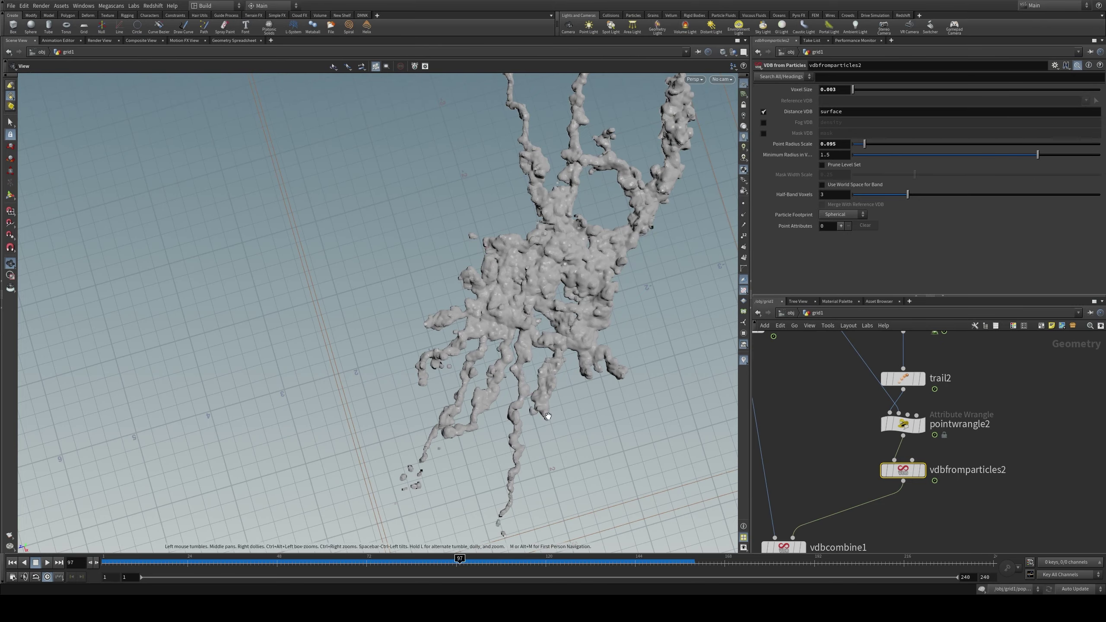
{"action": "mouse_move", "coordinate": [579, 305]}
{"action": "left_mouse_down"}
{"action": "mouse_move", "coordinate": [605, 318]}
{"action": "mouse_move", "coordinate": [583, 402]}
{"action": "mouse_move", "coordinate": [588, 299]}
{"action": "mouse_move", "coordinate": [585, 375]}
{"action": "mouse_move", "coordinate": [588, 319]}
{"action": "left_mouse_up"}
Step: Set vdbactivate1's Expand Distance to 0.38
{"action": "middle_click_drag", "start_coordinate": [788, 488], "coordinate": [890, 314]}
{"action": "left_click", "coordinate": [876, 419]}
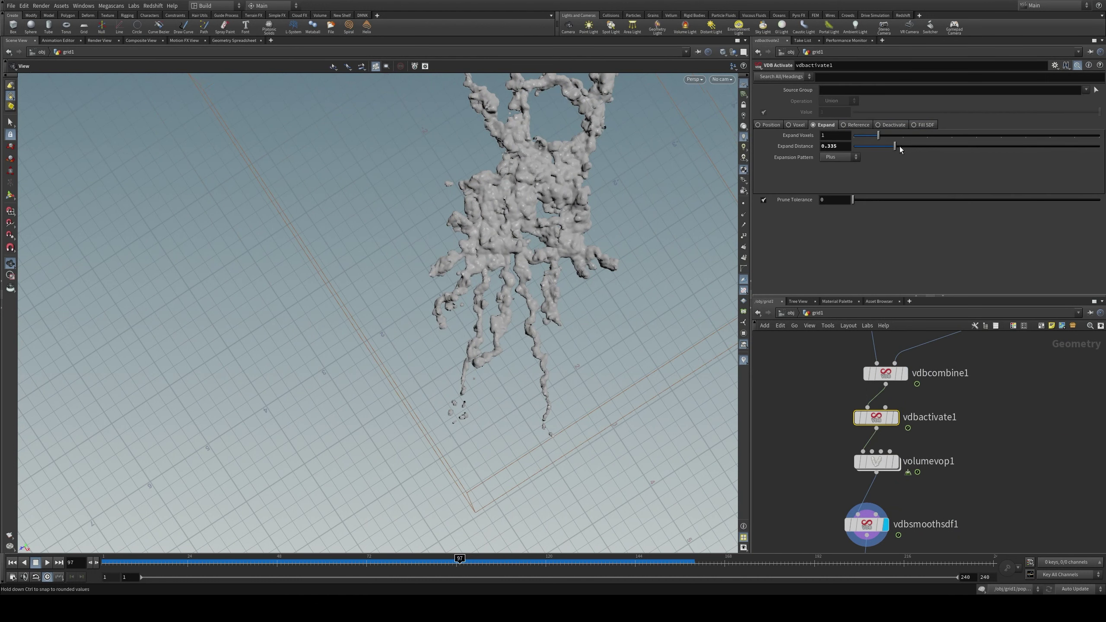
{"action": "left_click_drag", "start_coordinate": [898, 149], "coordinate": [888, 148]}
{"action": "middle_click_drag", "start_coordinate": [889, 463], "coordinate": [873, 500]}
Step: Inside volumevop1, set aanoise1 to amplitude 0.276, 3D frequency 5.1 and roughness 0.563
{"action": "double_click", "coordinate": [872, 499]}
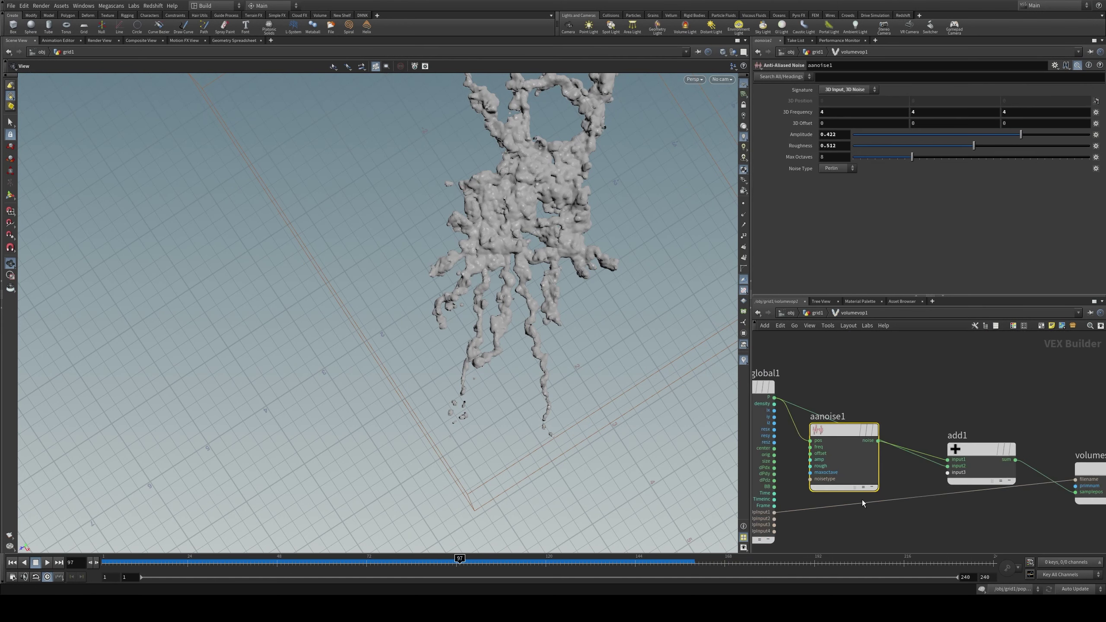
{"action": "left_click", "coordinate": [1000, 135]}
{"action": "left_click_drag", "start_coordinate": [999, 135], "coordinate": [1014, 136]}
{"action": "left_click_drag", "start_coordinate": [488, 344], "coordinate": [431, 157]}
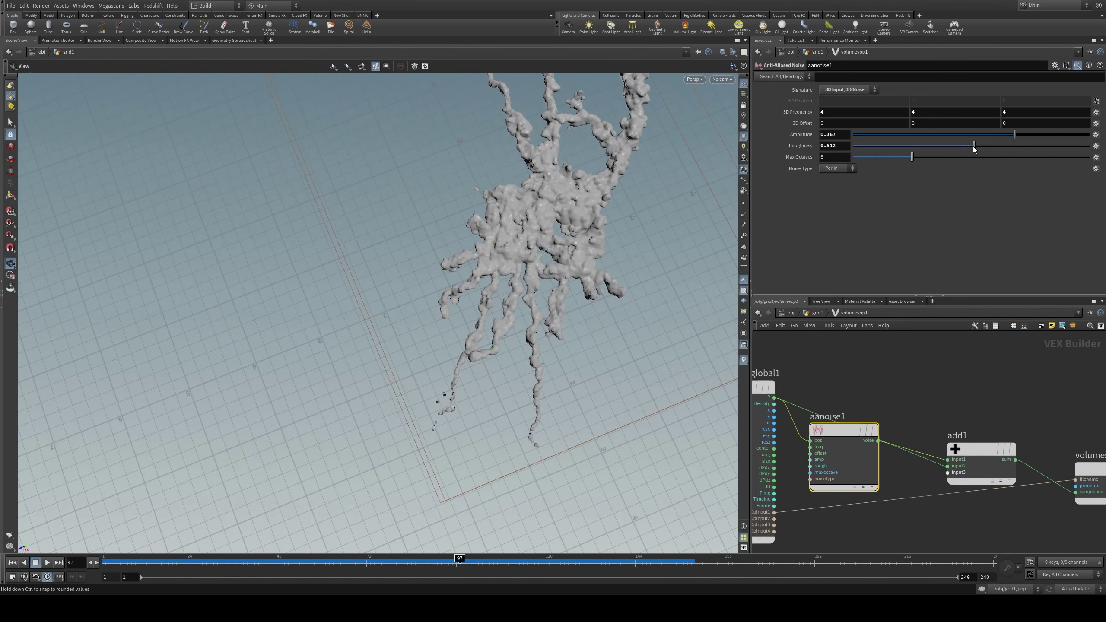
{"action": "left_click_drag", "start_coordinate": [1010, 136], "coordinate": [1003, 134]}
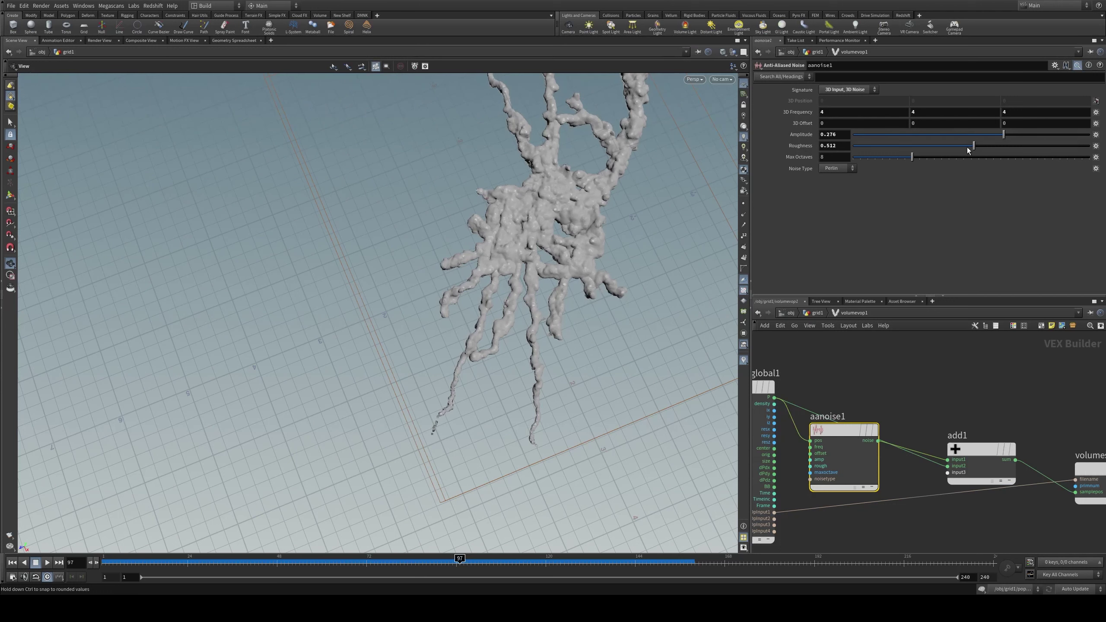
{"action": "left_click_drag", "start_coordinate": [800, 114], "coordinate": [854, 116]}
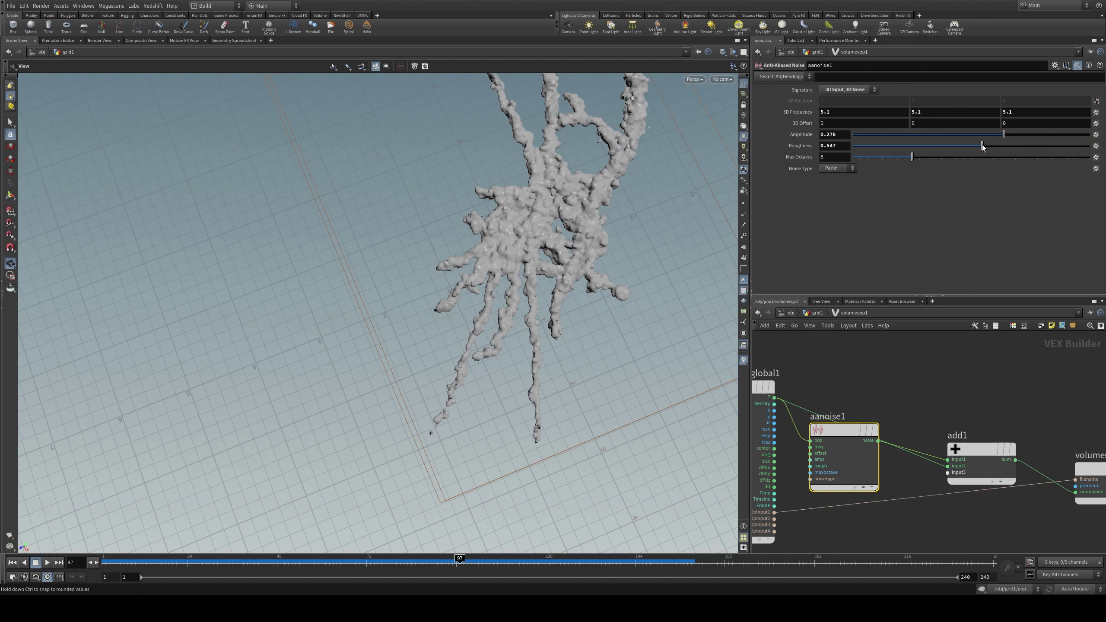
{"action": "mouse_move", "coordinate": [981, 145]}
{"action": "left_mouse_down"}
{"action": "mouse_move", "coordinate": [957, 151]}
{"action": "mouse_move", "coordinate": [976, 139]}
{"action": "mouse_move", "coordinate": [990, 145]}
{"action": "left_mouse_up"}
Step: Set vdbfromparticles2 Point Radius Scale to 0.089 after trying 0.075, thinning the tubes
{"action": "left_click", "coordinate": [814, 313]}
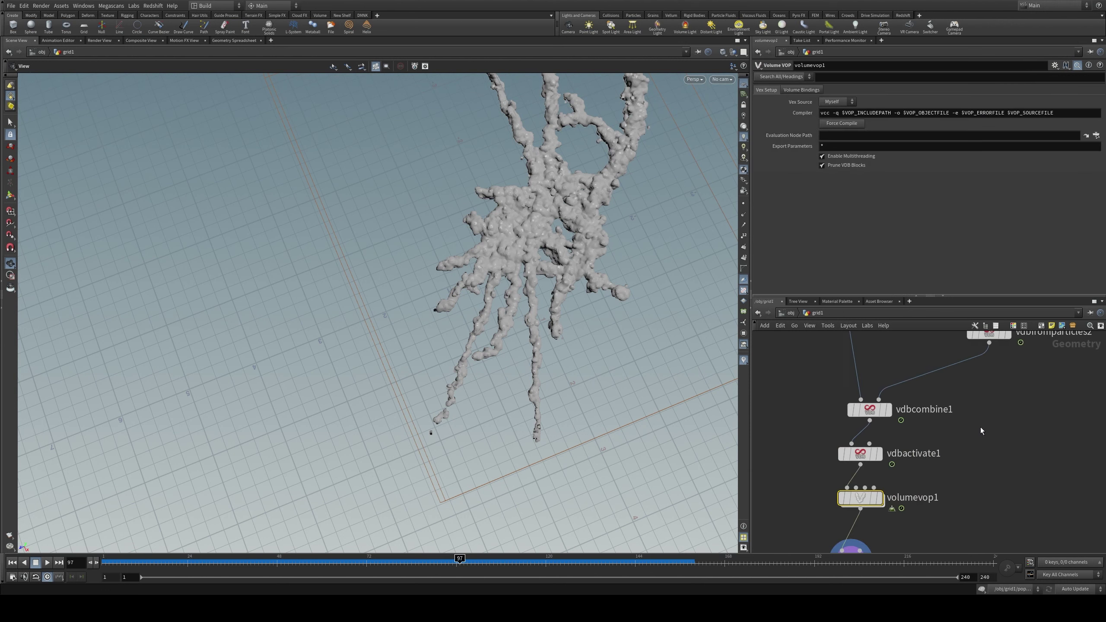
{"action": "middle_click_drag", "start_coordinate": [913, 426], "coordinate": [897, 471]}
{"action": "left_click", "coordinate": [927, 399]}
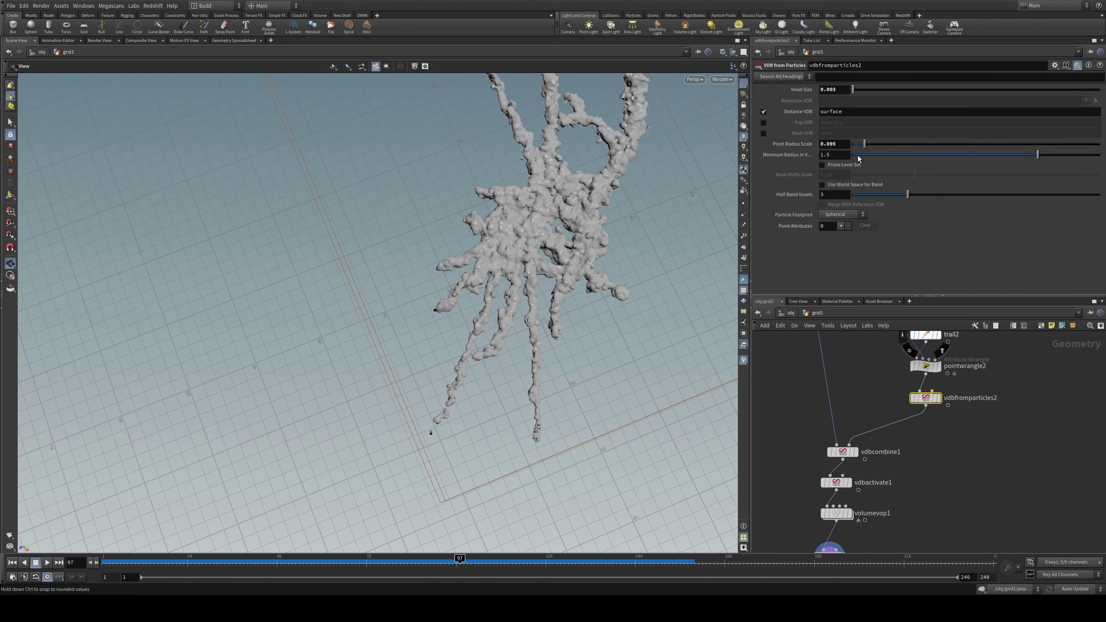
{"action": "left_click", "coordinate": [844, 144]}
{"action": "key", "text": "Return"}
{"action": "left_click_drag", "start_coordinate": [527, 325], "coordinate": [592, 301]}
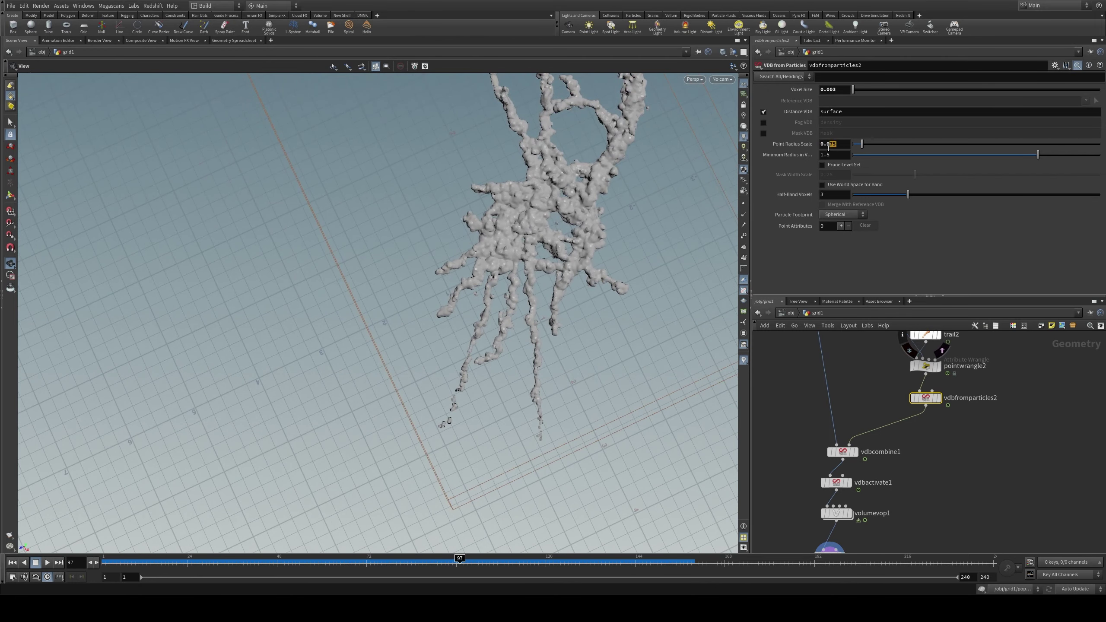
{"action": "left_click_drag", "start_coordinate": [837, 144], "coordinate": [828, 148]}
{"action": "key", "text": "Return"}
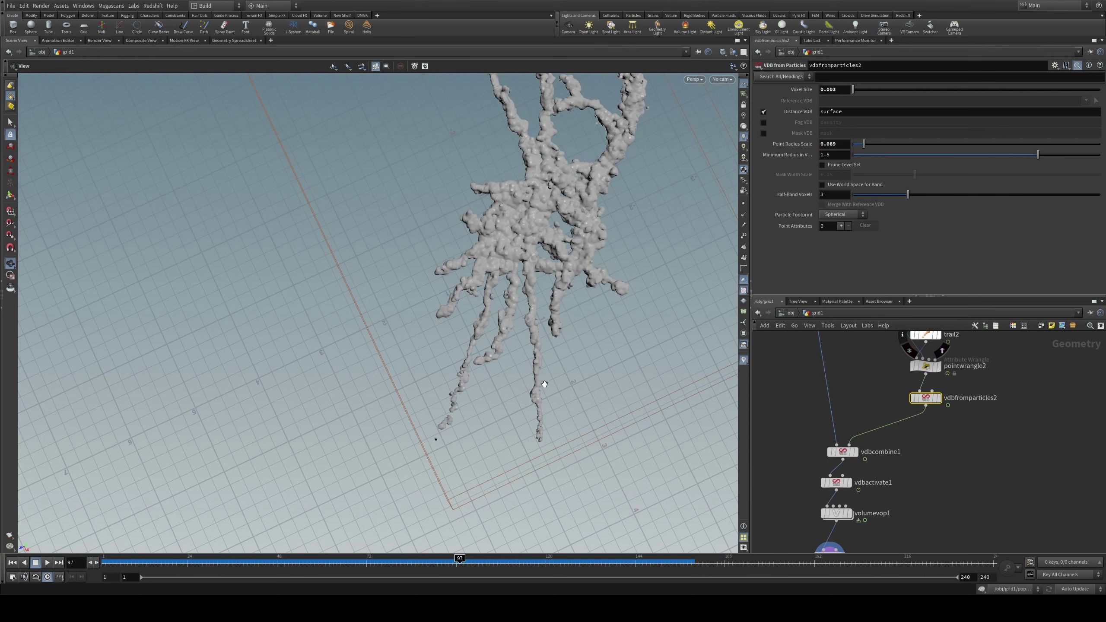
{"action": "left_click_drag", "start_coordinate": [538, 384], "coordinate": [635, 278]}
Step: Display convertvdb1, then add a null node after mountain1 inside grid1
{"action": "scroll", "coordinate": [923, 392], "scroll_direction": "down", "scroll_amount": 5}
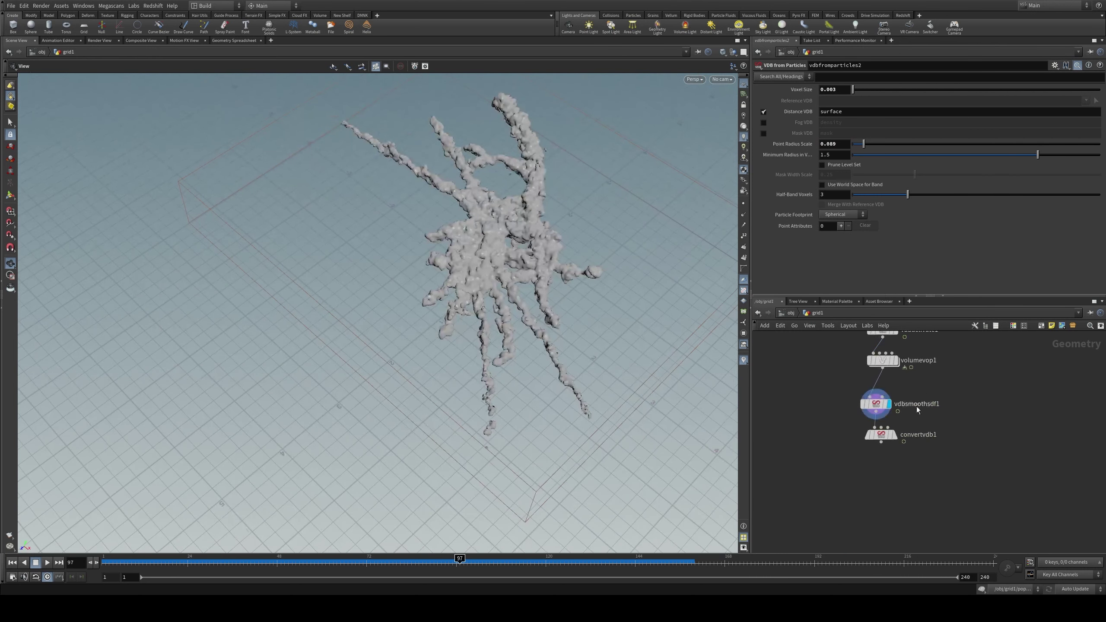
{"action": "left_click", "coordinate": [897, 437]}
{"action": "mouse_move", "coordinate": [533, 244]}
{"action": "left_mouse_down"}
{"action": "mouse_move", "coordinate": [539, 257]}
{"action": "mouse_move", "coordinate": [542, 240]}
{"action": "left_mouse_up"}
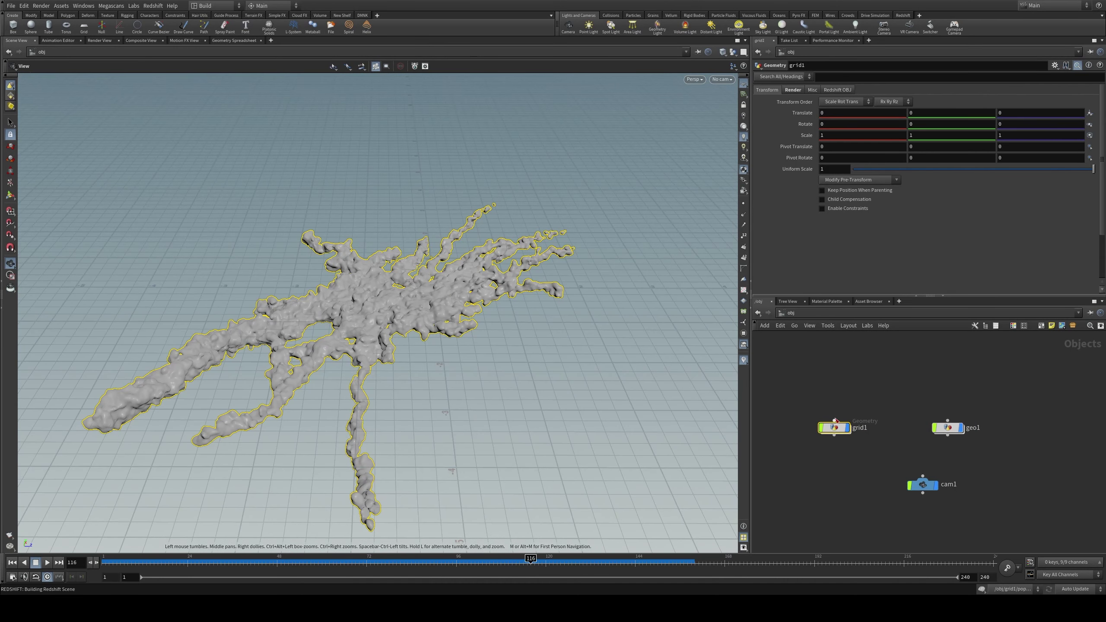
{"action": "double_click", "coordinate": [835, 426]}
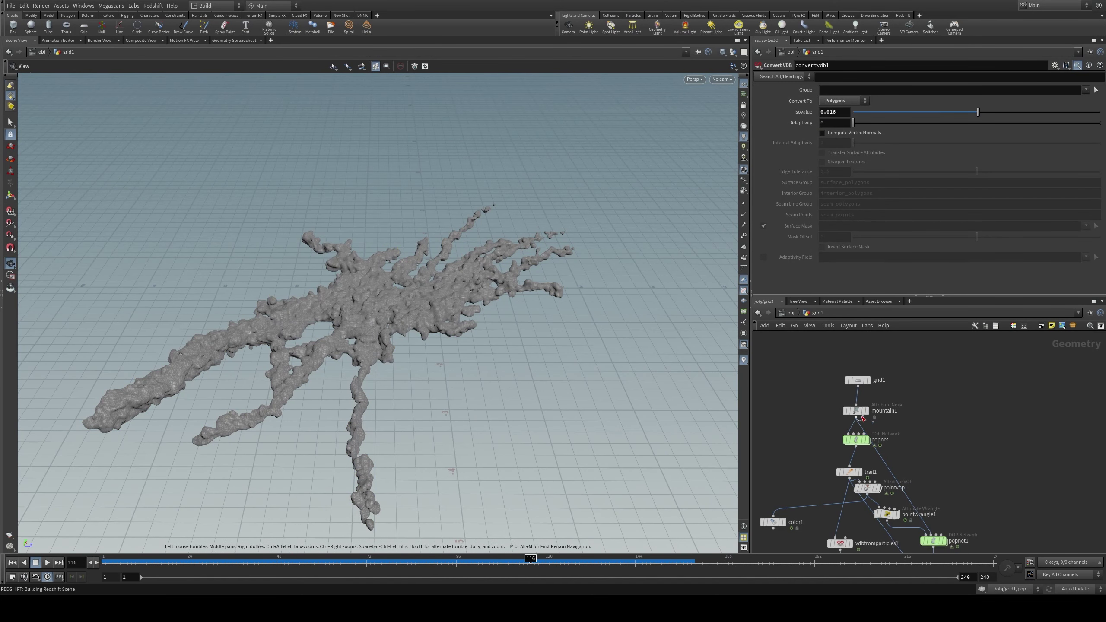
{"action": "left_click_drag", "start_coordinate": [861, 417], "coordinate": [949, 408]}
{"action": "key", "text": "Tab"}
{"action": "type", "text": "null"}
{"action": "key", "text": "Return"}
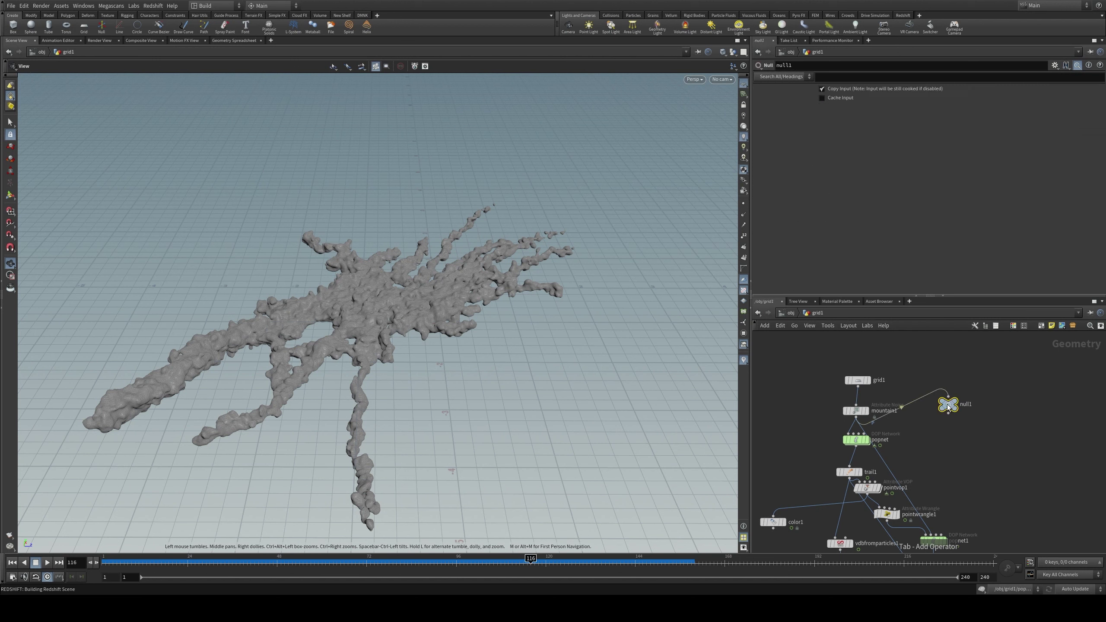
Step: In geo1, set object_merge1's Object 1 path to /obj/grid1/null1
{"action": "left_click", "coordinate": [794, 314]}
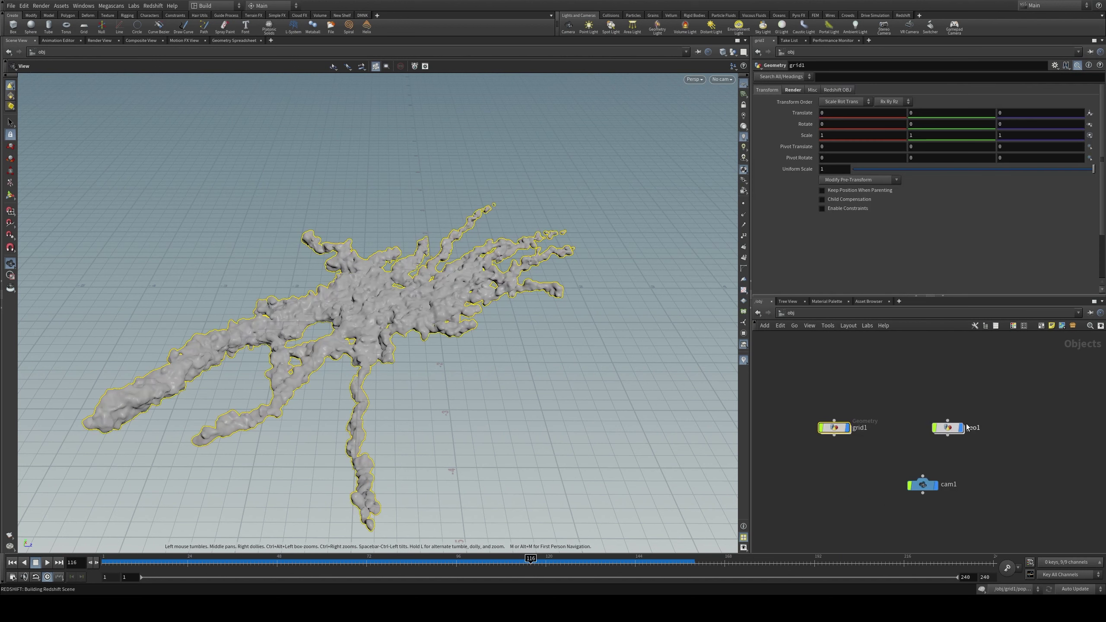
{"action": "double_click", "coordinate": [939, 424]}
{"action": "left_click", "coordinate": [942, 413]}
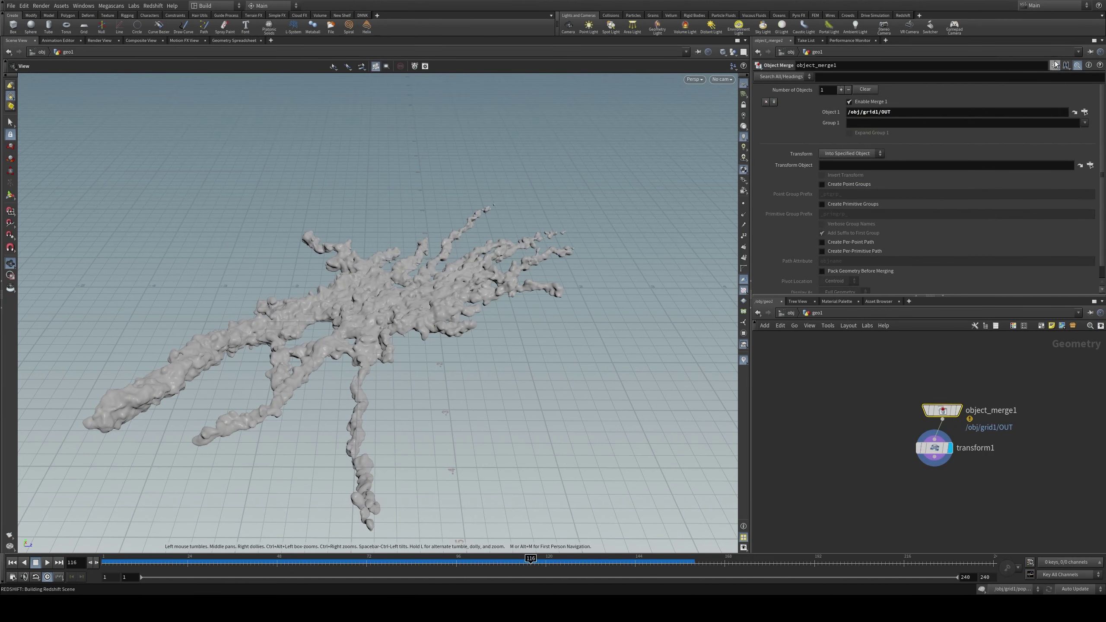
{"action": "left_click", "coordinate": [1035, 113]}
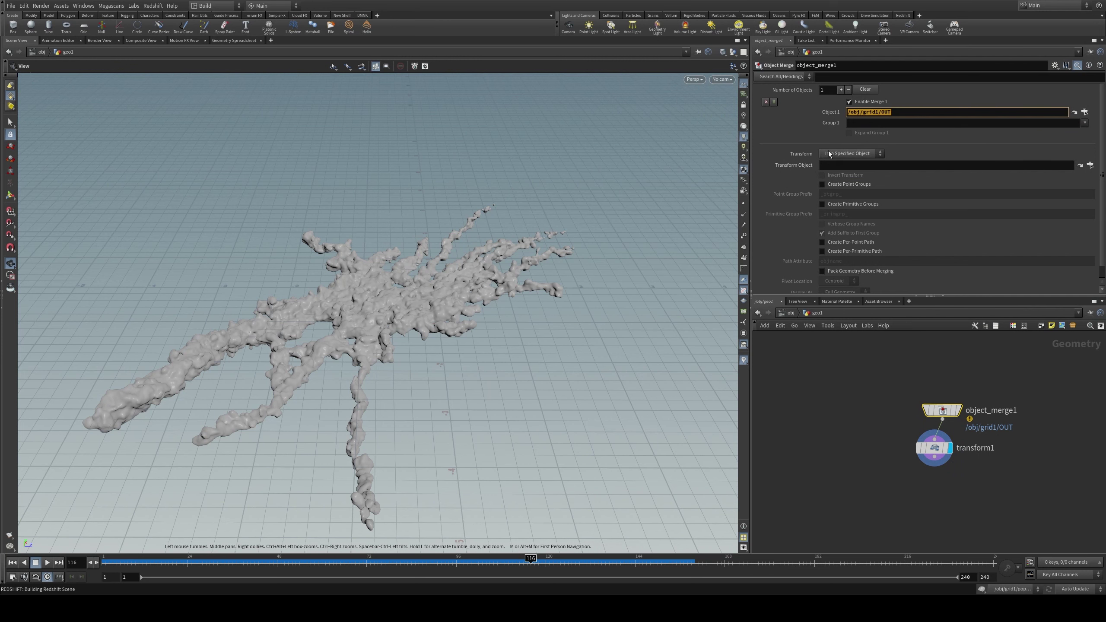
{"action": "key", "text": "BackSpace"}
{"action": "left_click", "coordinate": [1084, 112]}
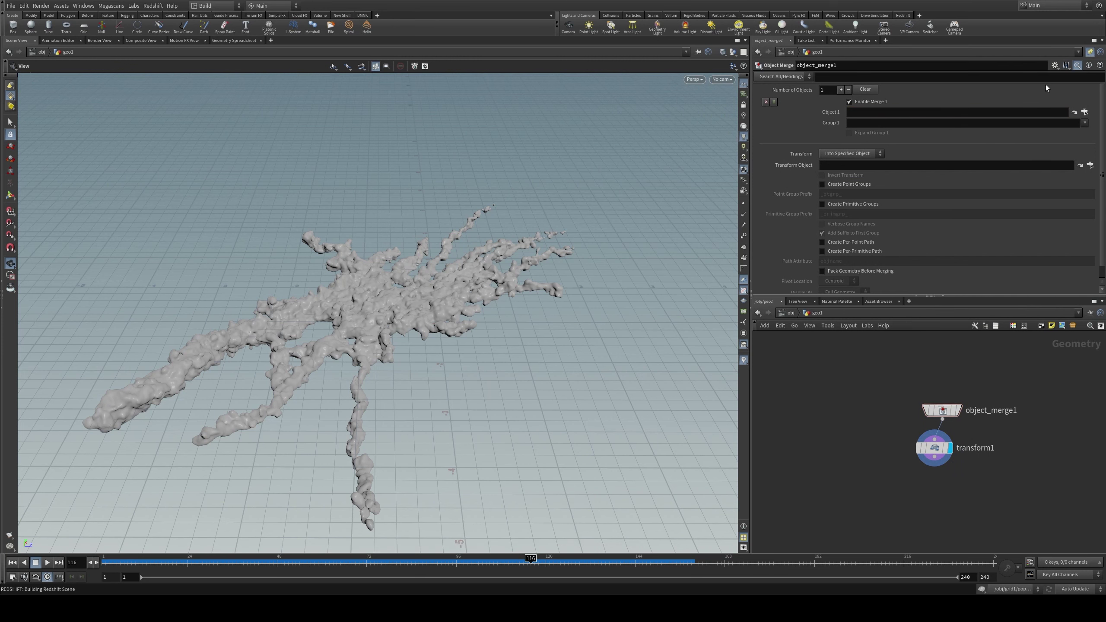
{"action": "type", "text": "/obj/grid1/null1"}
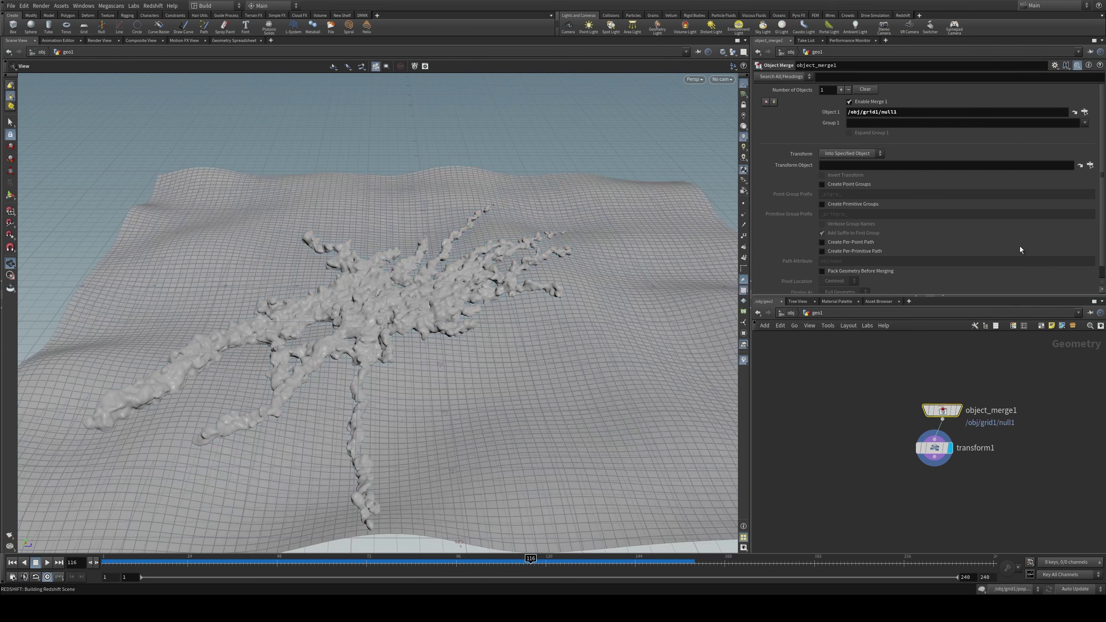
{"action": "left_click", "coordinate": [936, 449]}
{"action": "left_click_drag", "start_coordinate": [545, 283], "coordinate": [907, 241]}
Step: Split the 3D view in two and start a progressive Redshift render
{"action": "key", "text": "u"}
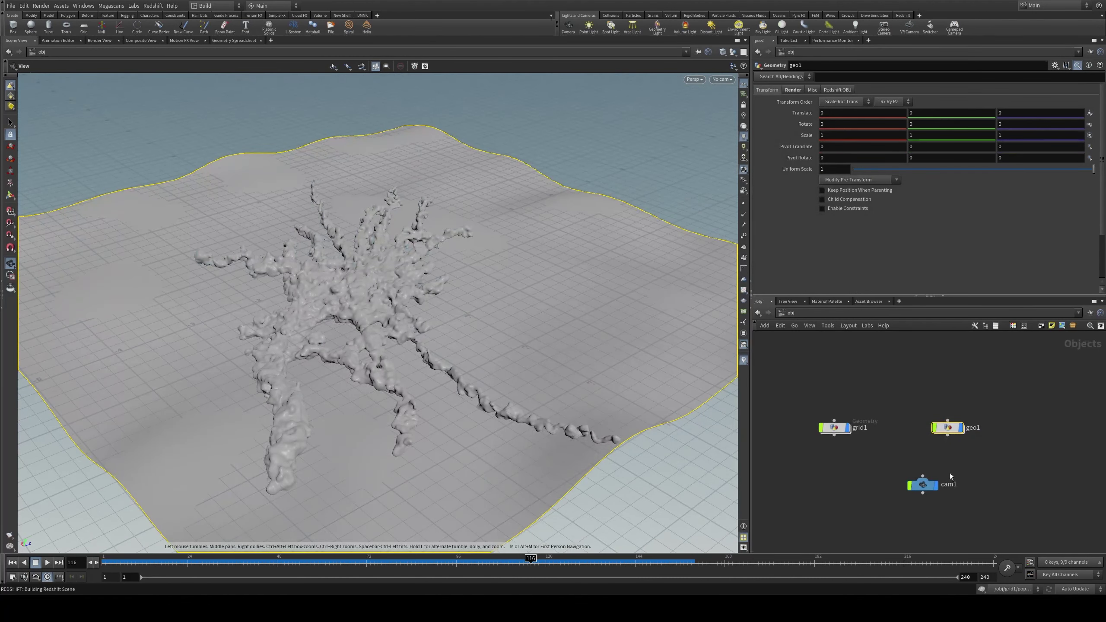
{"action": "scroll", "coordinate": [537, 336], "scroll_direction": "up", "scroll_amount": 3}
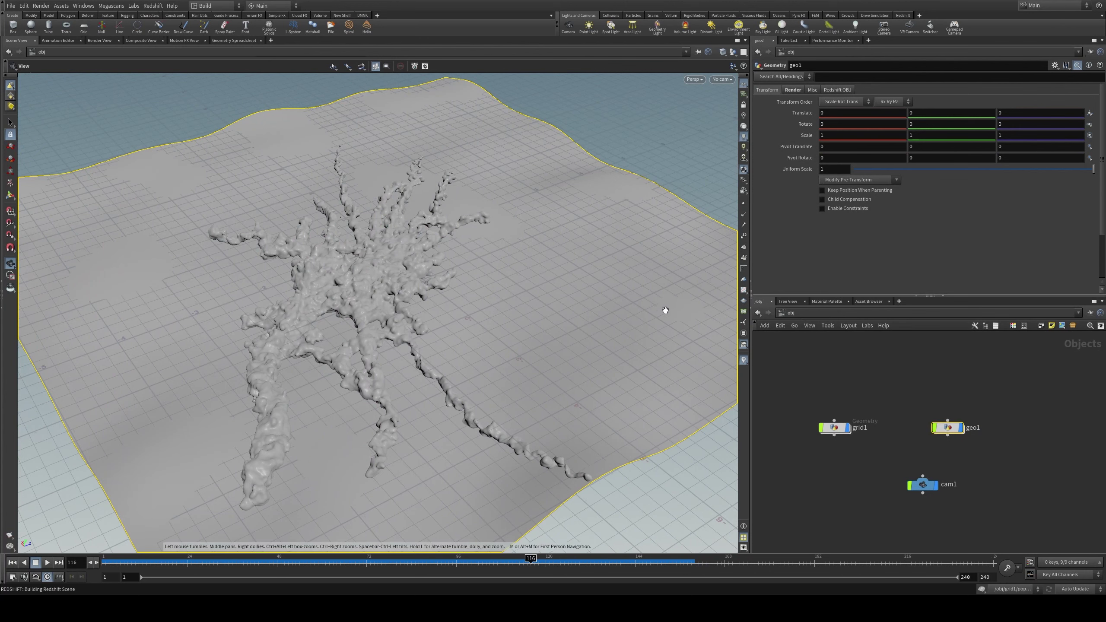
{"action": "key", "text": "alt+]"}
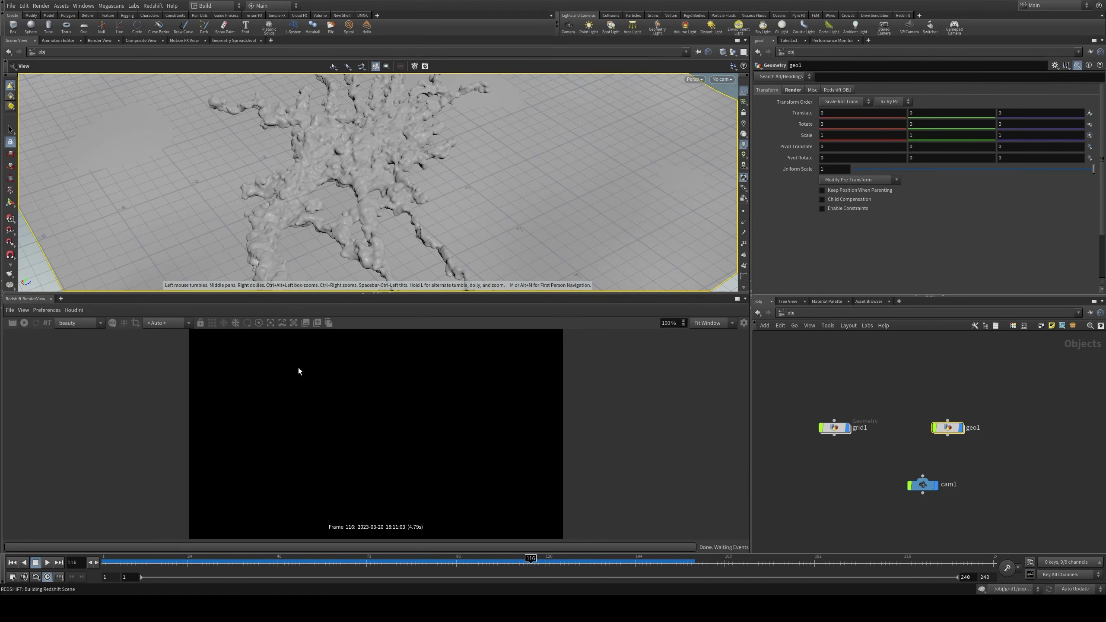
{"action": "left_click", "coordinate": [24, 323]}
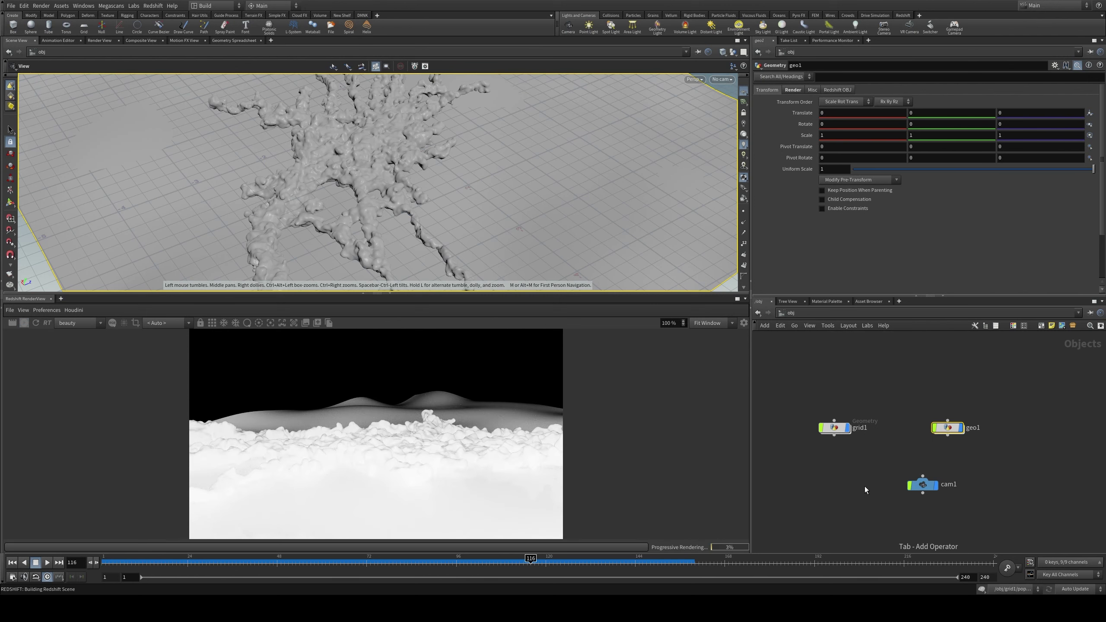
Step: Add a Redshift light, rslight1, to the /obj network
{"action": "key", "text": "Tab"}
{"action": "type", "text": "rslight"}
{"action": "key", "text": "Return"}
{"action": "left_click", "coordinate": [875, 469]}
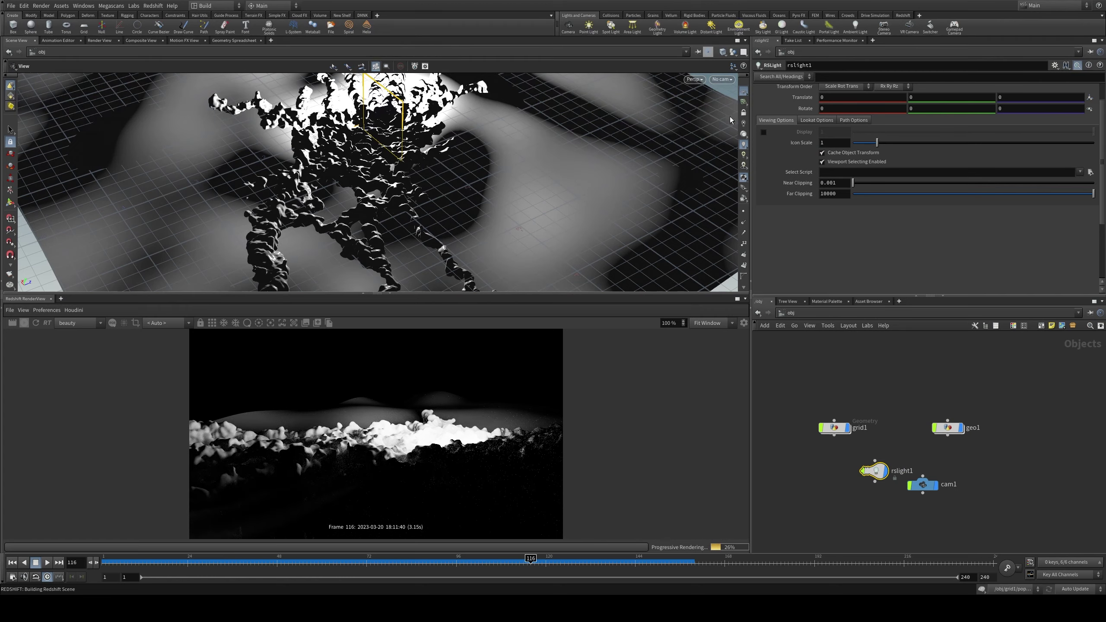
Step: Look through cam1 and orbit to look down on the mesh
{"action": "left_click", "coordinate": [721, 79]}
{"action": "left_click", "coordinate": [725, 99]}
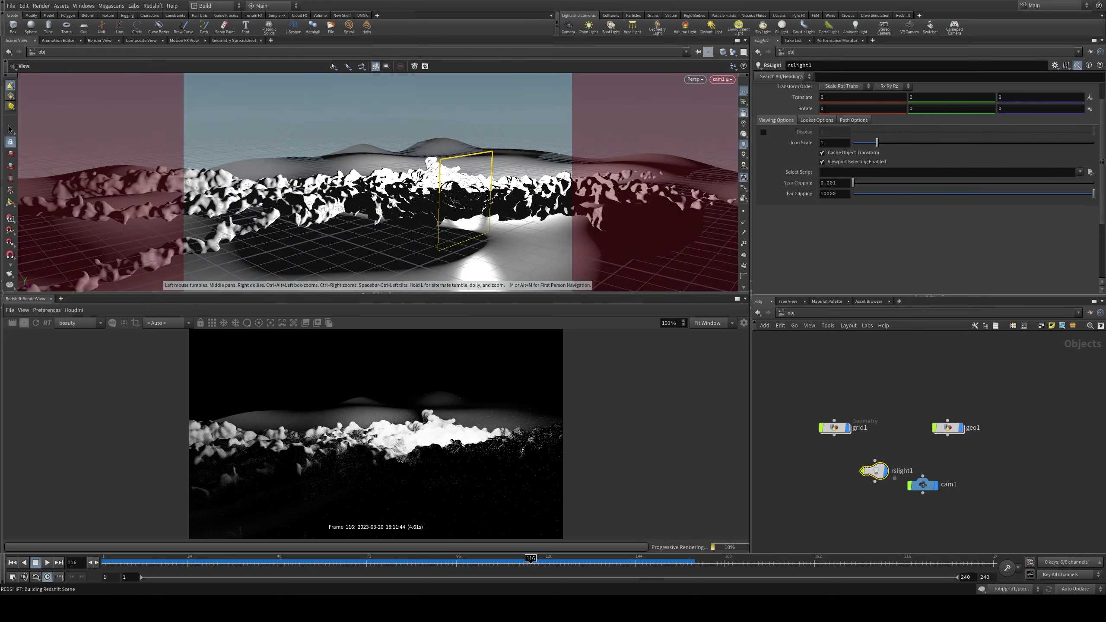
{"action": "left_click_drag", "start_coordinate": [374, 197], "coordinate": [418, 244]}
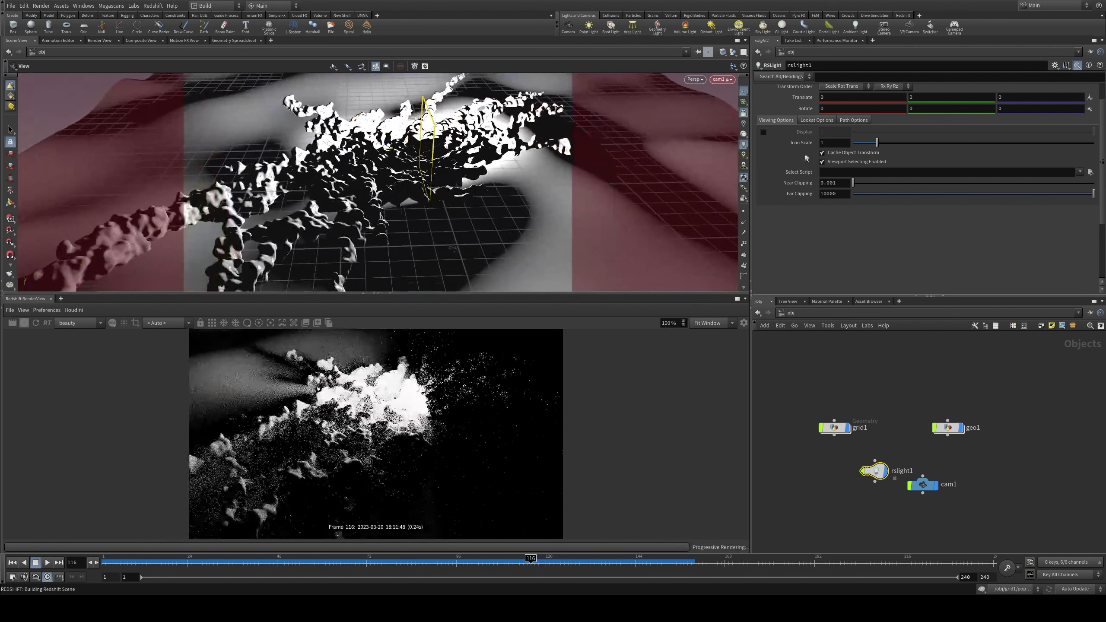
{"action": "scroll", "coordinate": [821, 102], "scroll_direction": "up", "scroll_amount": 2}
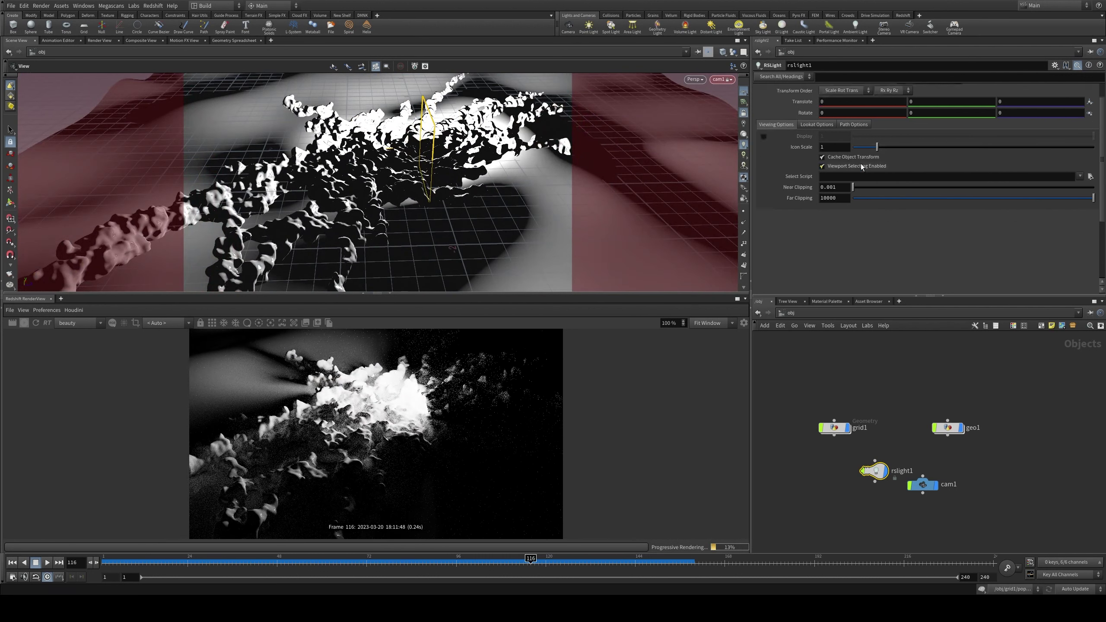
Step: Move rslight1 to translate -0.7, 0.4, 4.1 and select Redshift_ROP1
{"action": "middle_click_drag", "start_coordinate": [827, 125], "coordinate": [833, 125]}
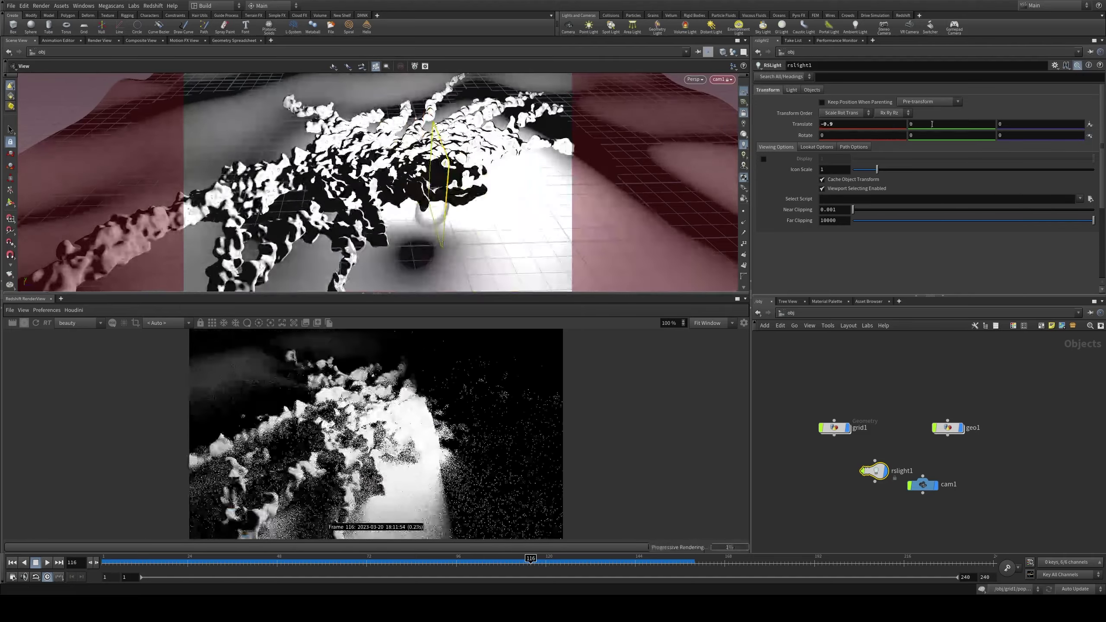
{"action": "mouse_move", "coordinate": [1036, 125]}
{"action": "middle_mouse_down"}
{"action": "mouse_move", "coordinate": [1093, 125]}
{"action": "mouse_move", "coordinate": [1070, 125]}
{"action": "middle_mouse_up"}
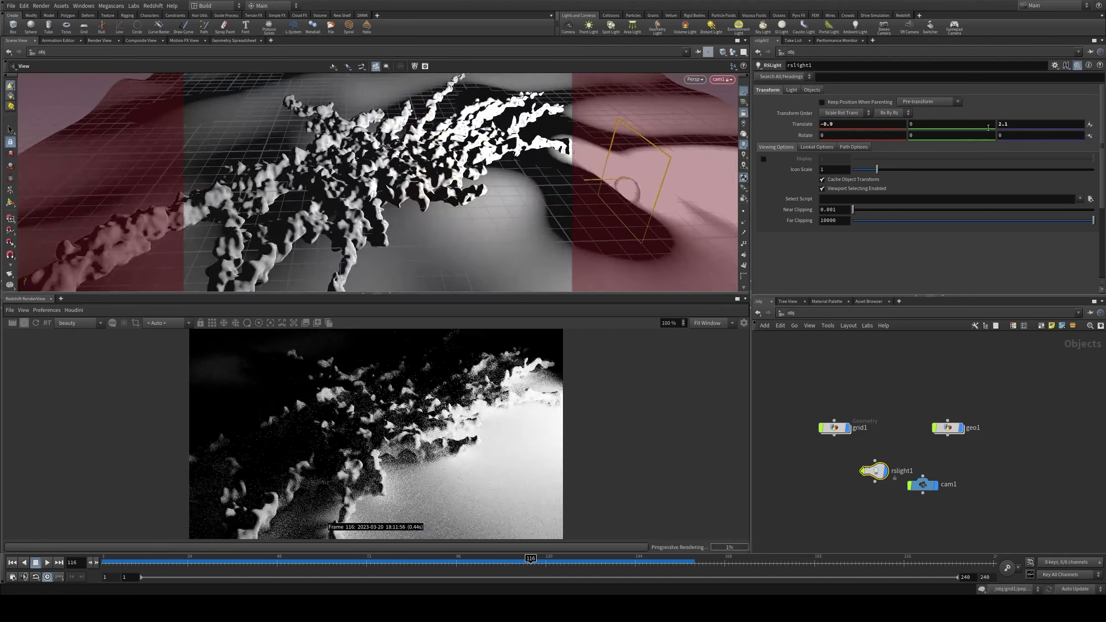
{"action": "mouse_move", "coordinate": [953, 126]}
{"action": "middle_mouse_down"}
{"action": "mouse_move", "coordinate": [985, 116]}
{"action": "mouse_move", "coordinate": [972, 126]}
{"action": "middle_mouse_up"}
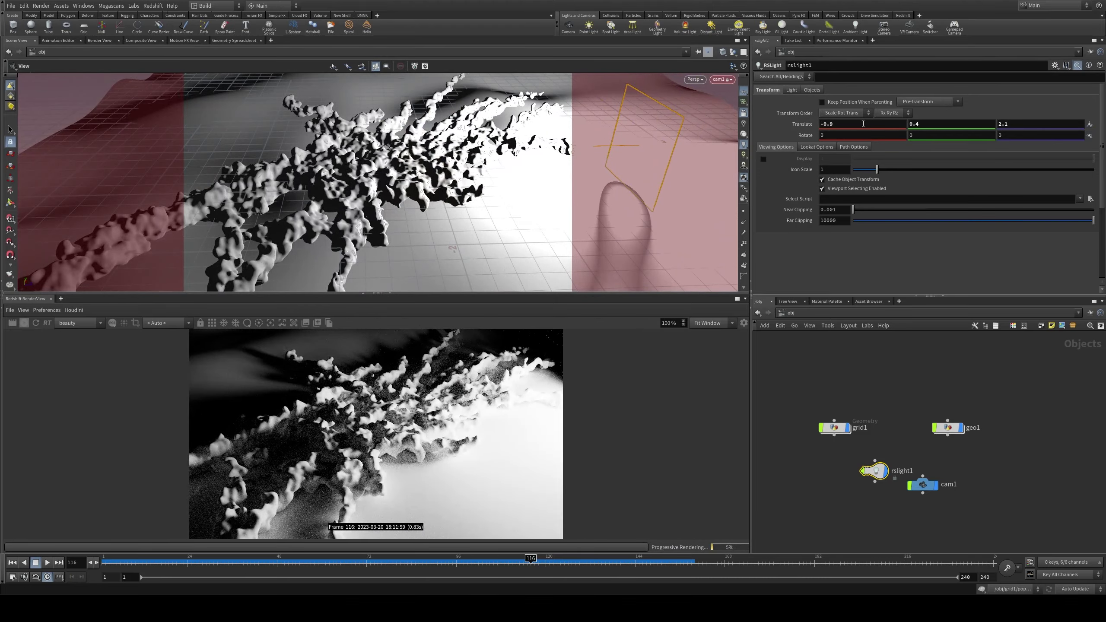
{"action": "middle_click_drag", "start_coordinate": [863, 123], "coordinate": [880, 123]}
{"action": "middle_click_drag", "start_coordinate": [1009, 123], "coordinate": [1040, 124]}
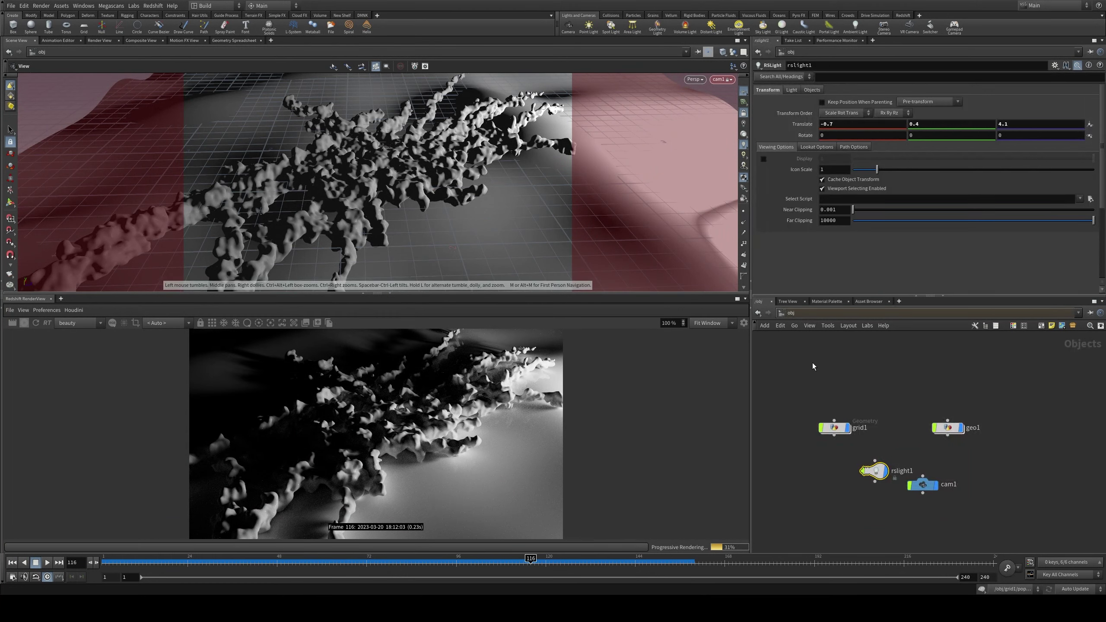
{"action": "left_click", "coordinate": [901, 424]}
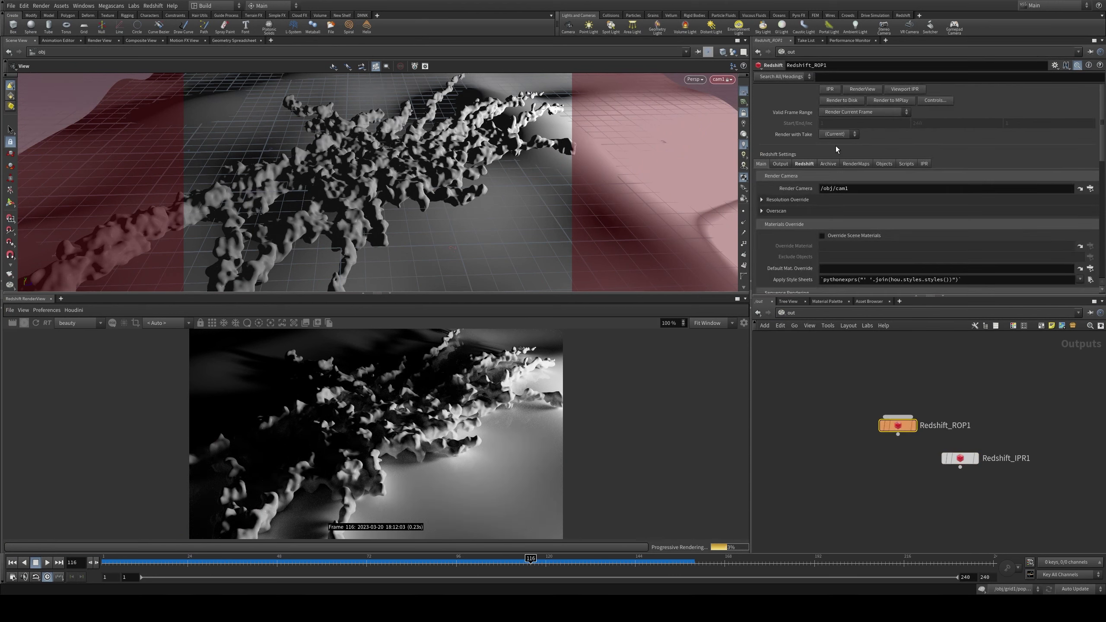
Step: Enable Volume Scattering in Redshift_ROP1's Advanced Redshift settings
{"action": "left_click", "coordinate": [811, 163]}
{"action": "left_click", "coordinate": [798, 189]}
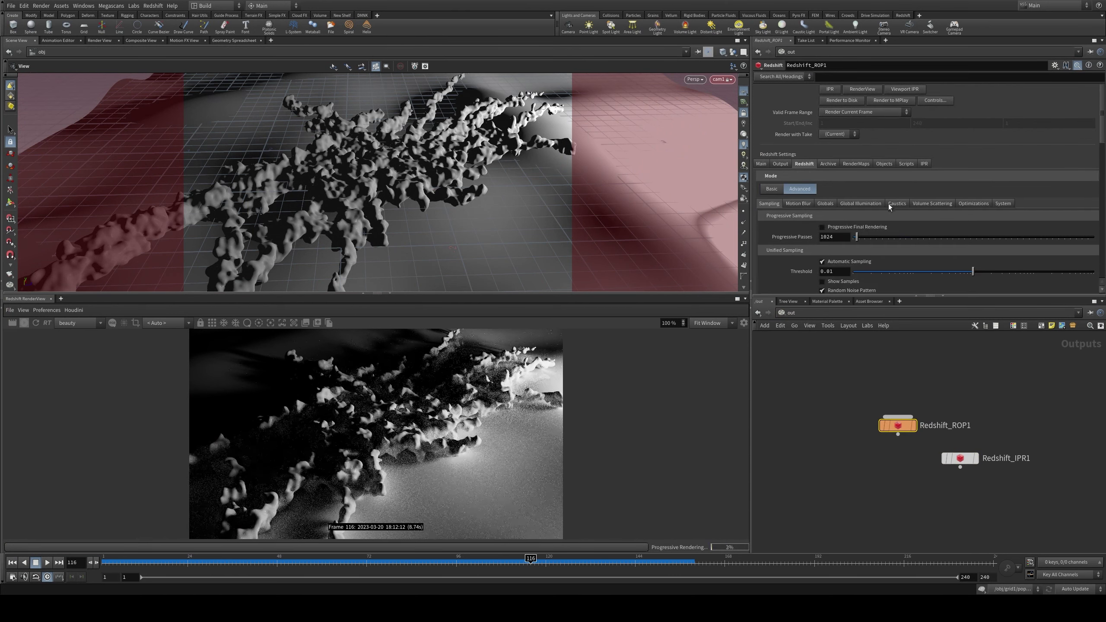
{"action": "left_click", "coordinate": [939, 202]}
{"action": "left_click", "coordinate": [820, 227]}
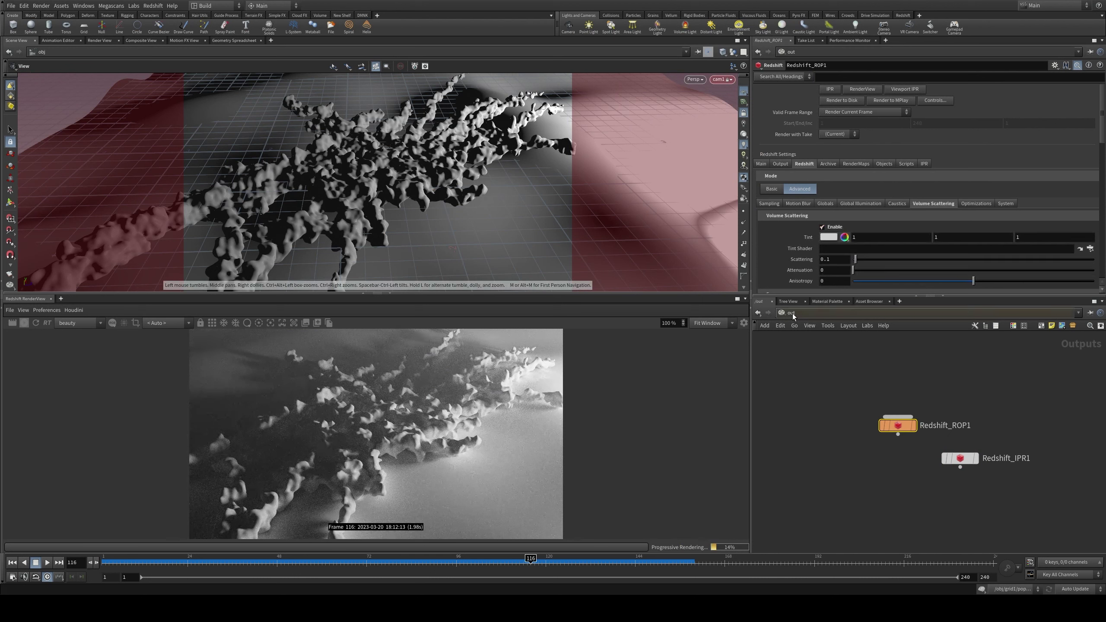
Step: Set rslight1's light colour to 1, 0.5, 0 and go to /mat
{"action": "key", "text": "2"}
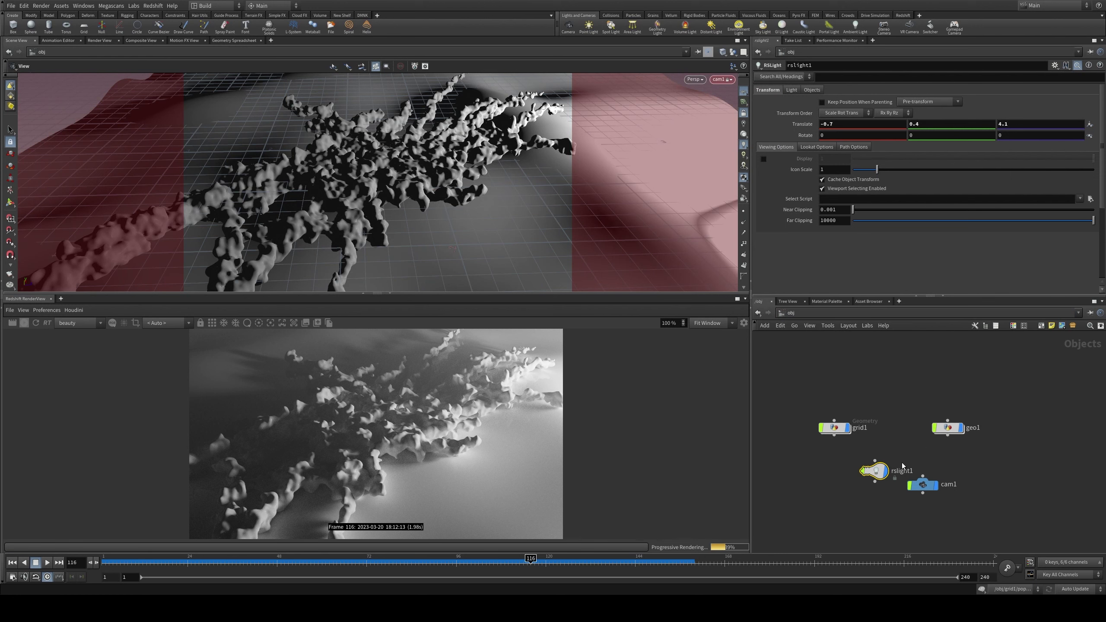
{"action": "left_click", "coordinate": [790, 89]}
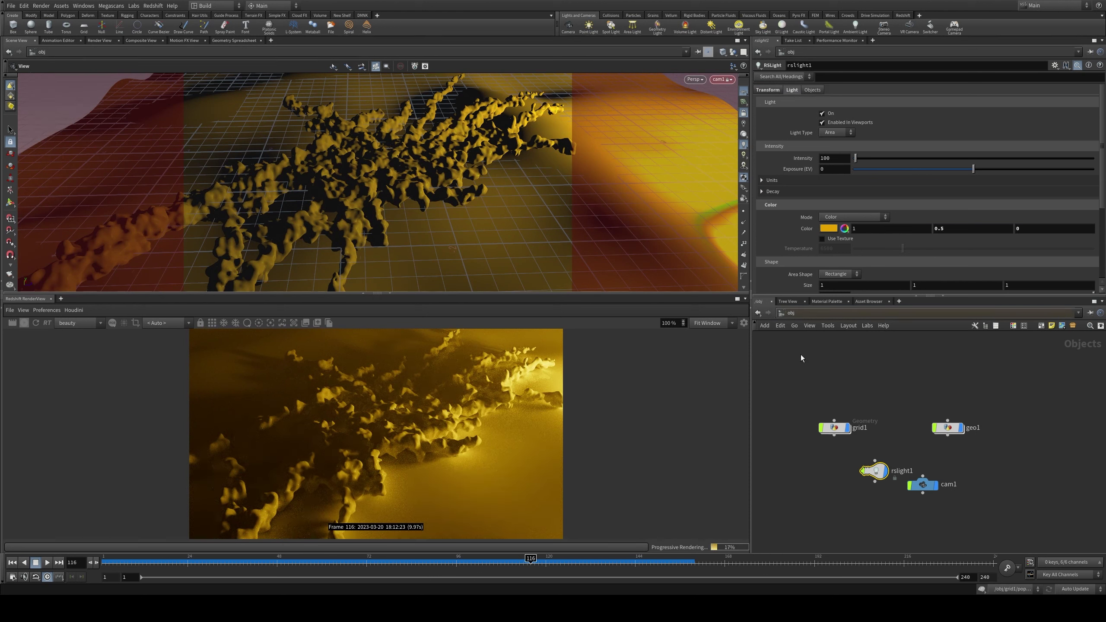
{"action": "key", "text": "2"}
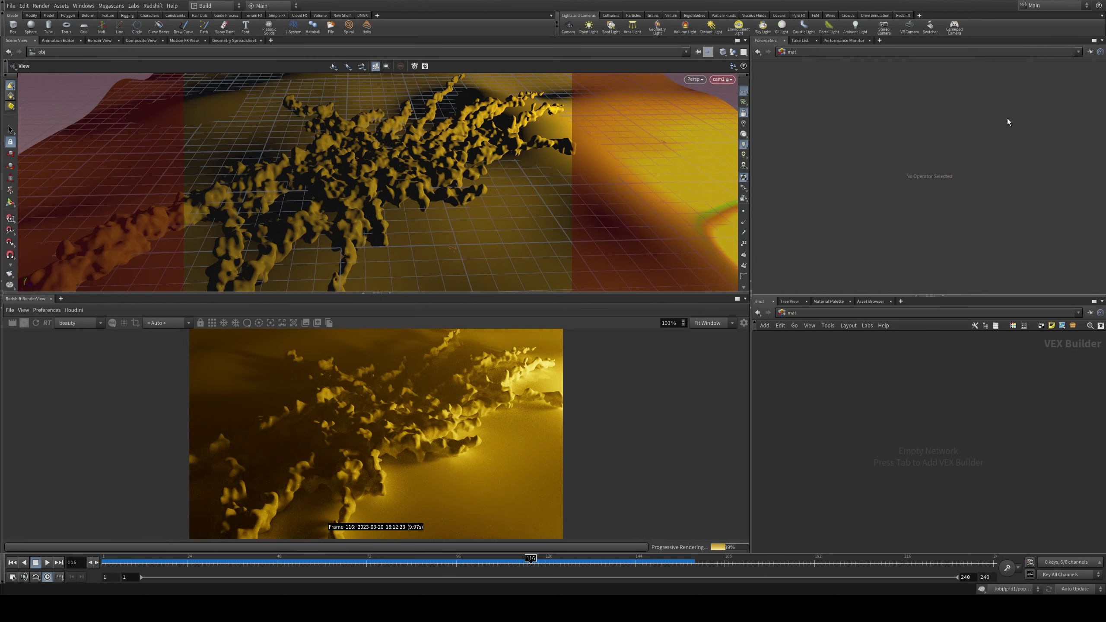
Step: Create a Redshift Material Builder, replacing StandardMaterial1 with an RS Material on Surface
{"action": "left_click", "coordinate": [926, 370]}
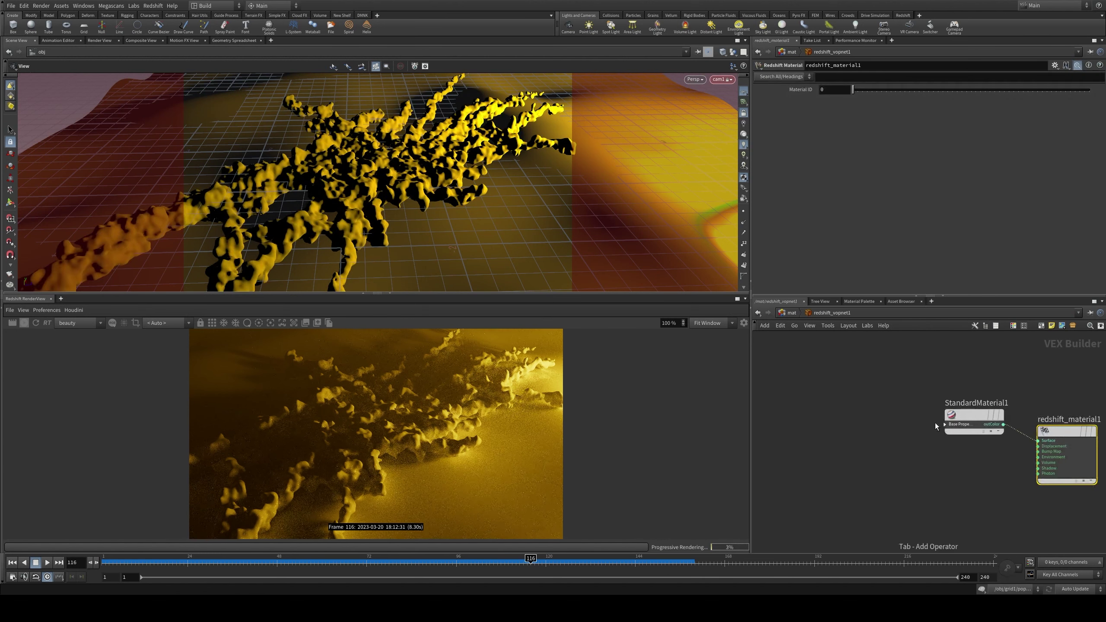
{"action": "left_click", "coordinate": [967, 410]}
{"action": "key", "text": "Delete"}
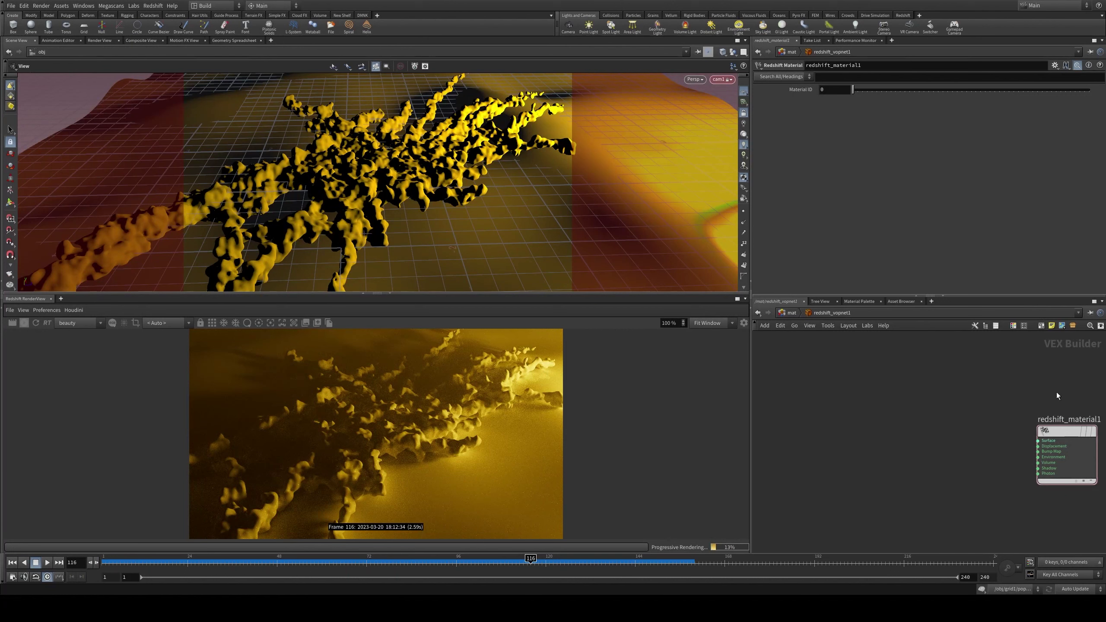
{"action": "left_click", "coordinate": [973, 417]}
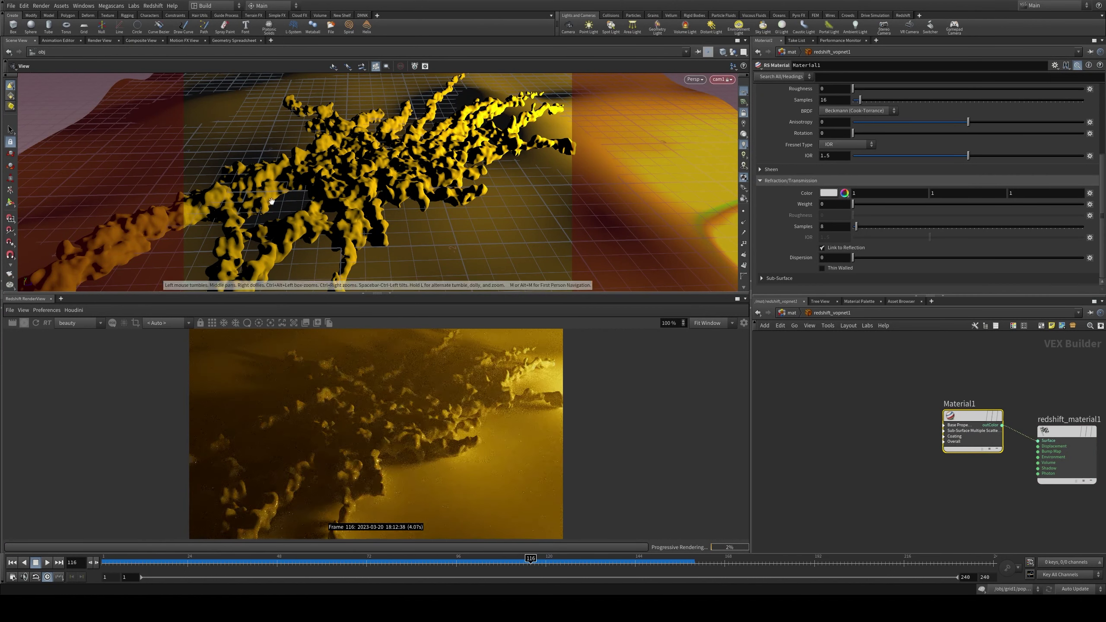
{"action": "scroll", "coordinate": [865, 105], "scroll_direction": "up", "scroll_amount": 5}
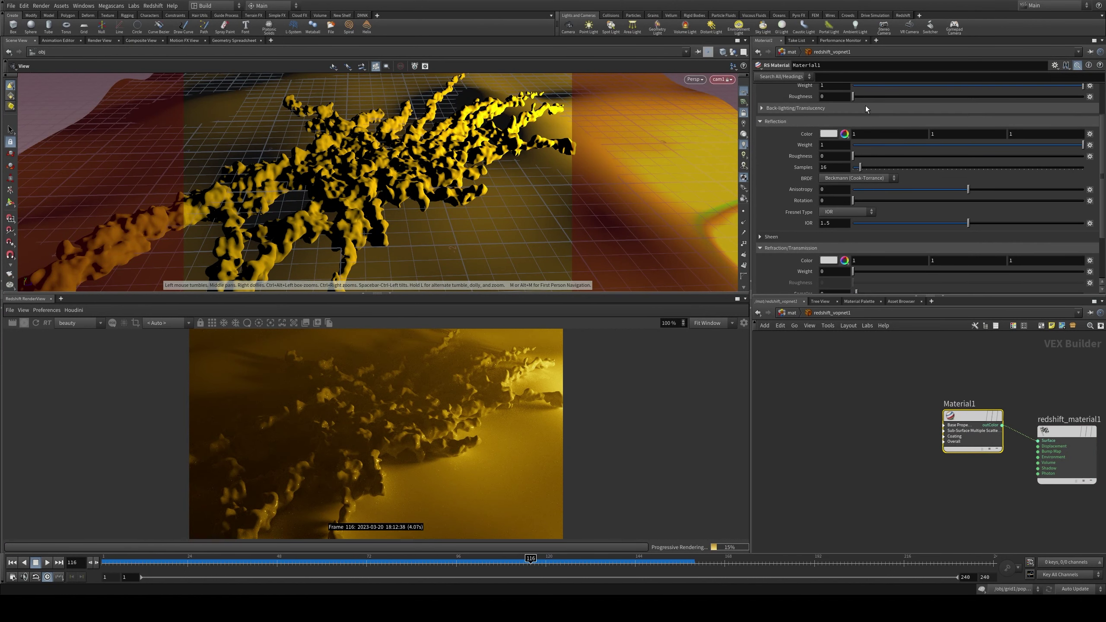
Step: Set the material's Diffuse Weight to 0 and Reflection Roughness to 0.295
{"action": "left_click_drag", "start_coordinate": [869, 137], "coordinate": [849, 139]}
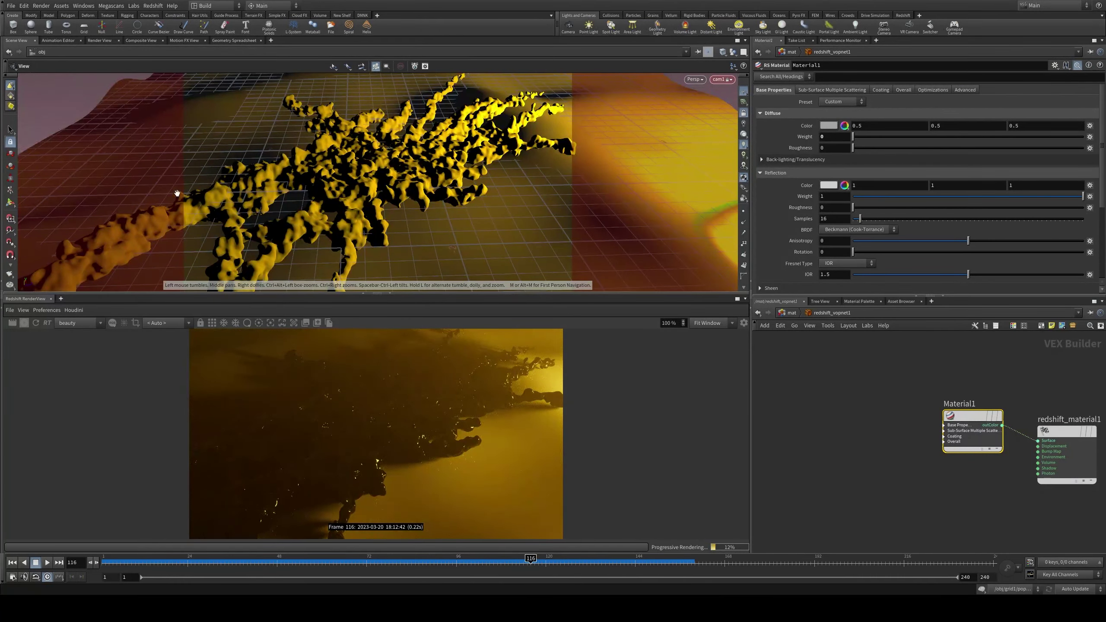
{"action": "left_click_drag", "start_coordinate": [177, 193], "coordinate": [523, 189]}
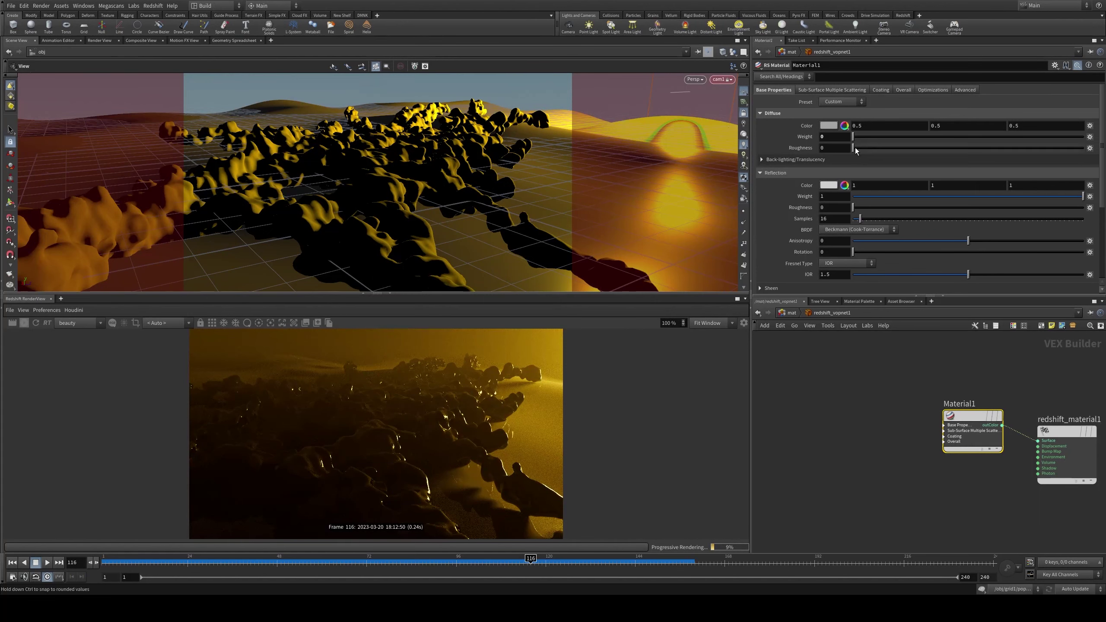
{"action": "left_click_drag", "start_coordinate": [860, 210], "coordinate": [920, 207]}
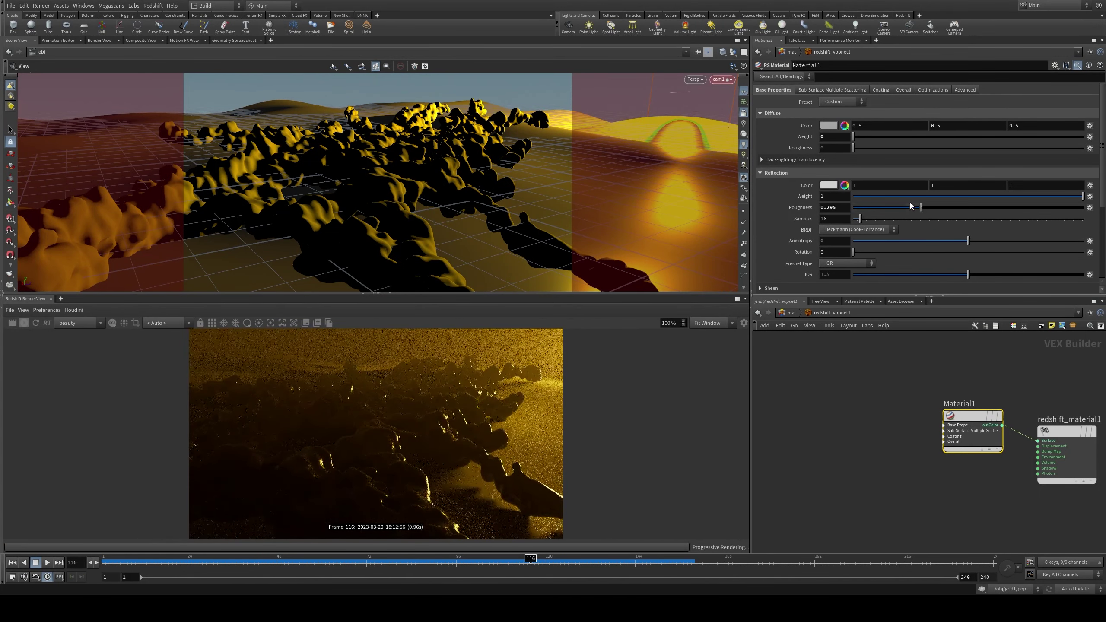
{"action": "left_click_drag", "start_coordinate": [435, 196], "coordinate": [413, 185]}
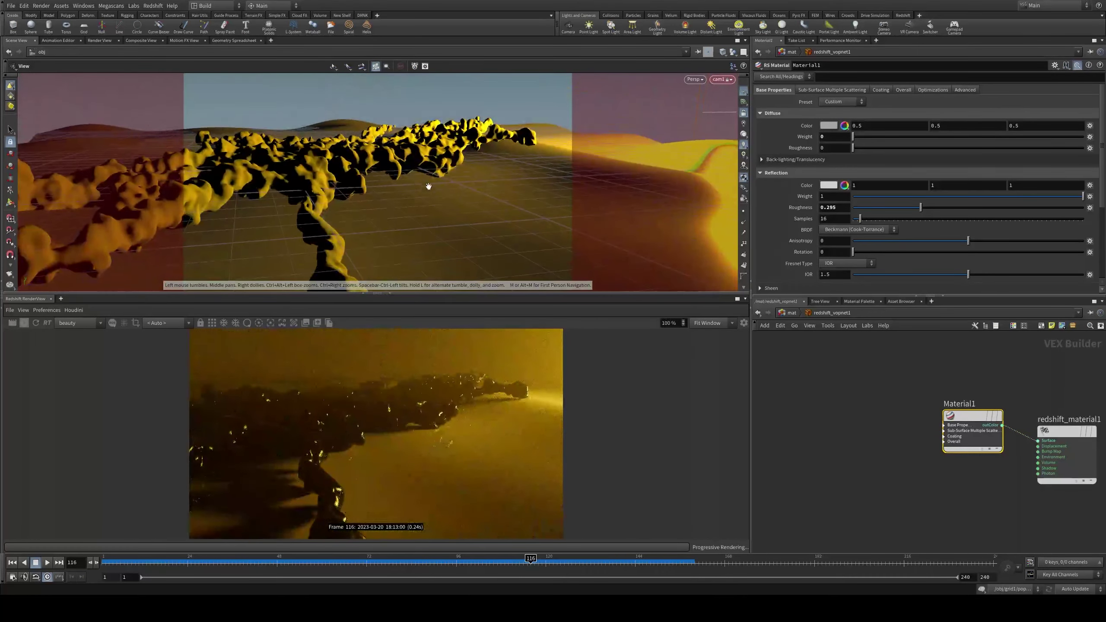
Step: Set the Sub-Surface scatter scale to 3 and phase to -0.497
{"action": "scroll", "coordinate": [910, 224], "scroll_direction": "down", "scroll_amount": 5}
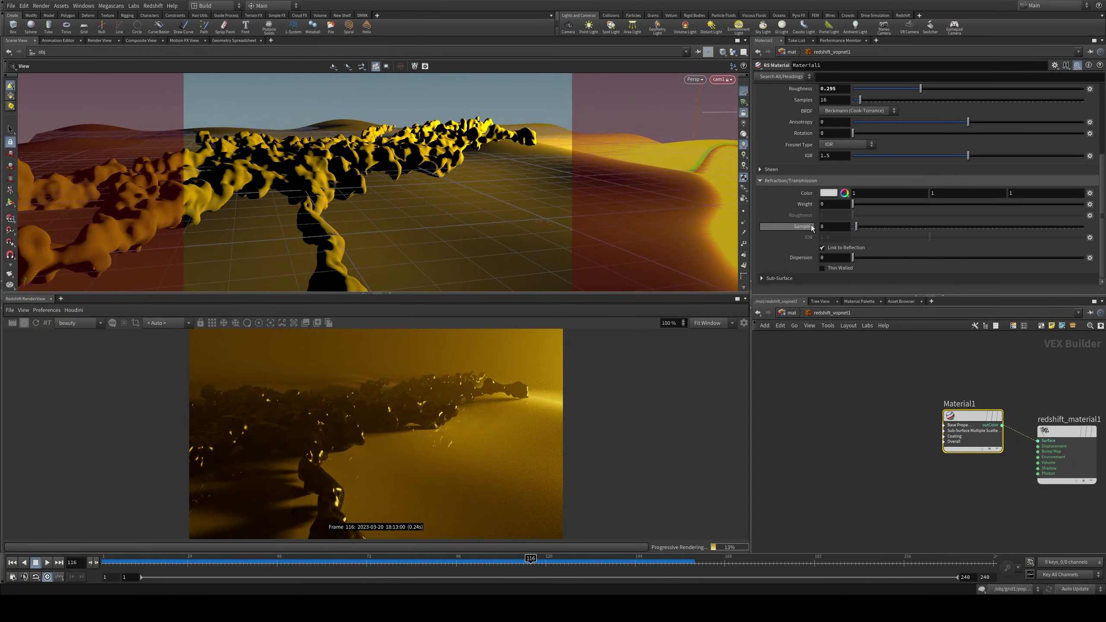
{"action": "left_click", "coordinate": [787, 278]}
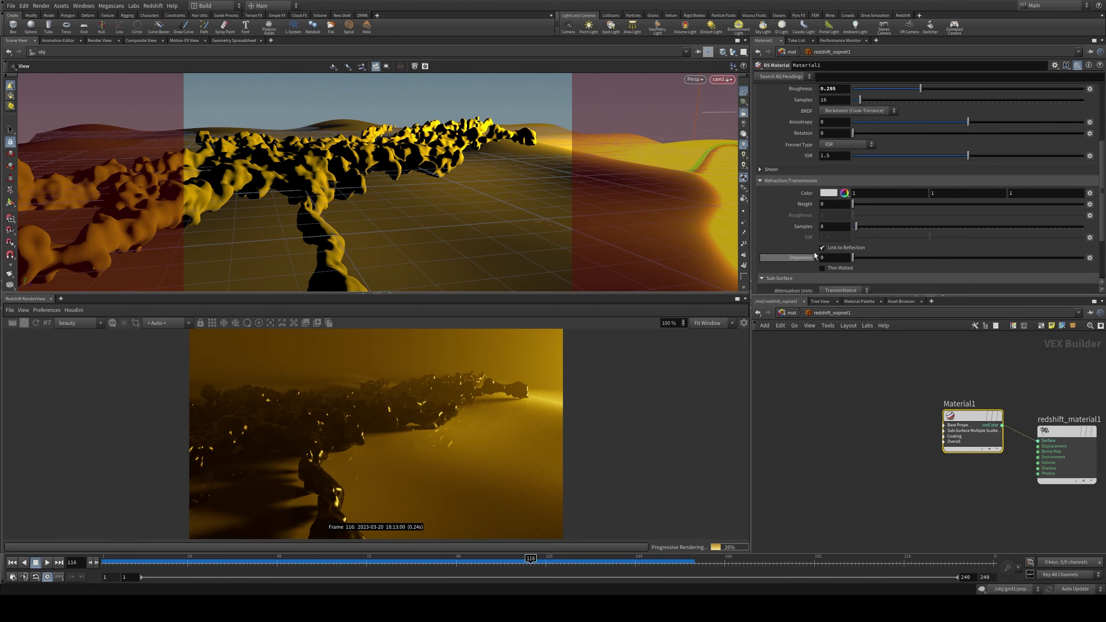
{"action": "scroll", "coordinate": [829, 244], "scroll_direction": "down", "scroll_amount": 3}
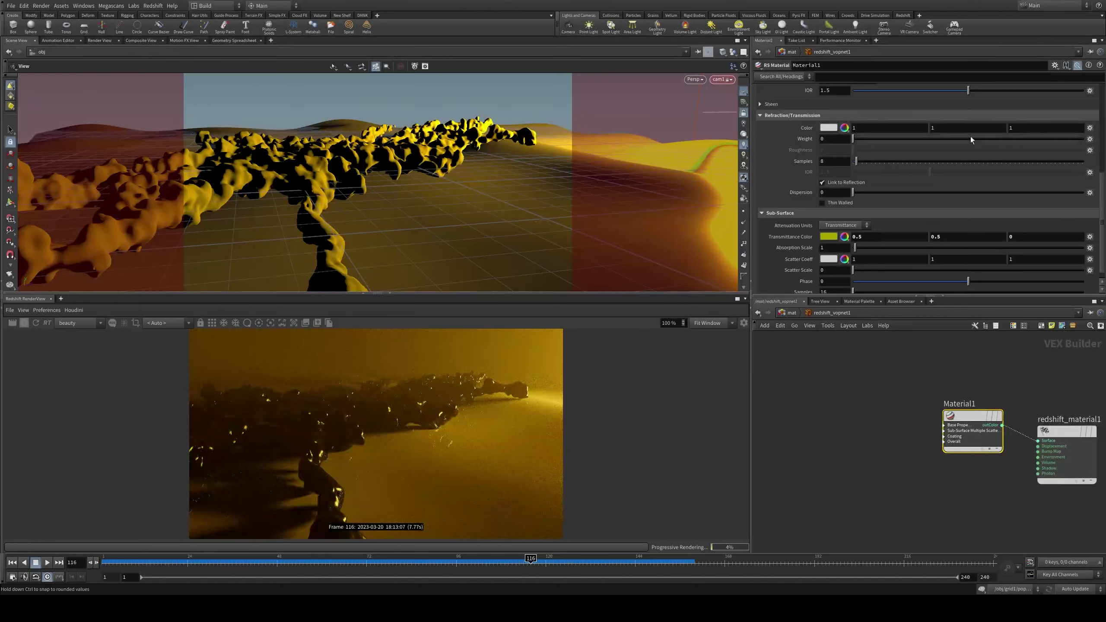
{"action": "left_click_drag", "start_coordinate": [851, 281], "coordinate": [1083, 270]}
{"action": "left_click_drag", "start_coordinate": [896, 280], "coordinate": [842, 283]}
{"action": "left_click", "coordinate": [910, 281]}
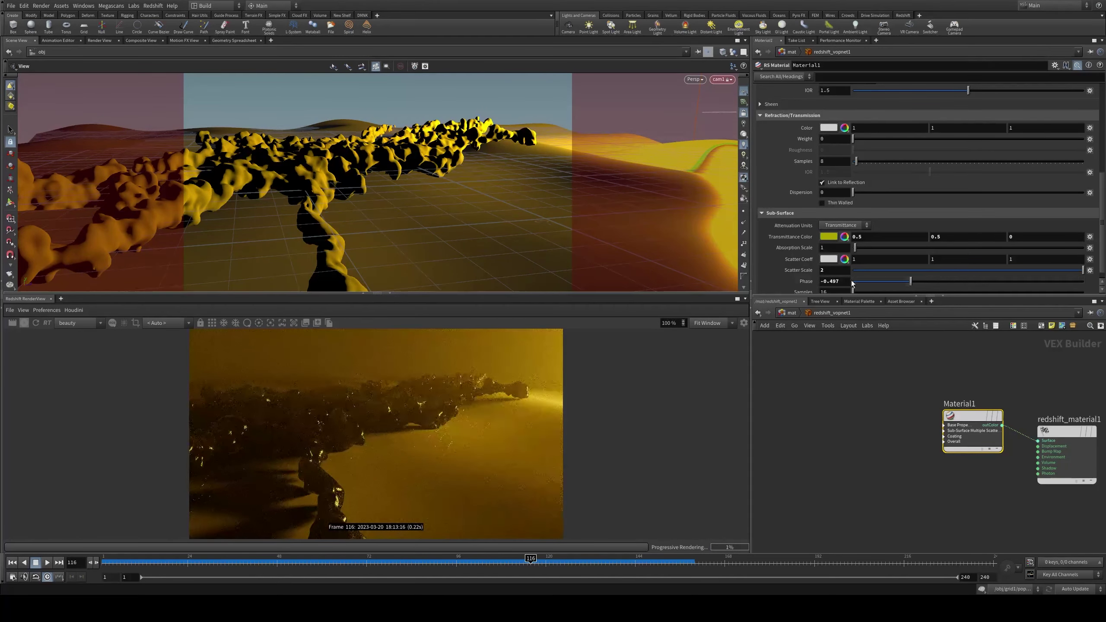
{"action": "left_click_drag", "start_coordinate": [374, 200], "coordinate": [501, 238]}
Step: Copy and paste redshift_vopnet1 in /mat, placing redshift_vopnet2 below it
{"action": "key", "text": "u"}
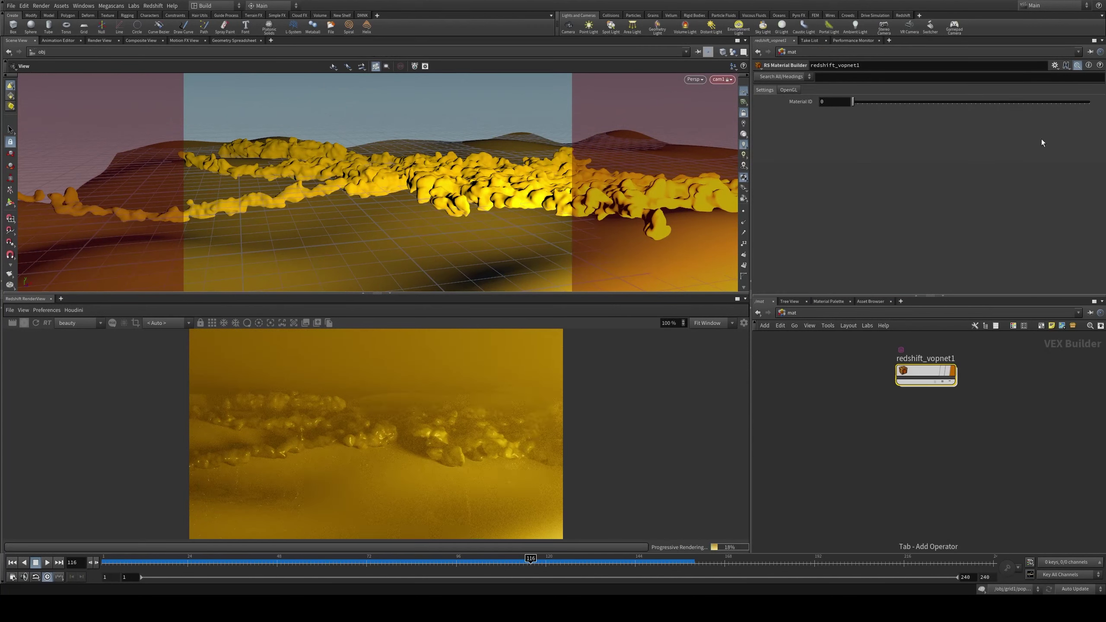
{"action": "key", "text": "ctrl+c"}
{"action": "key", "text": "ctrl+v"}
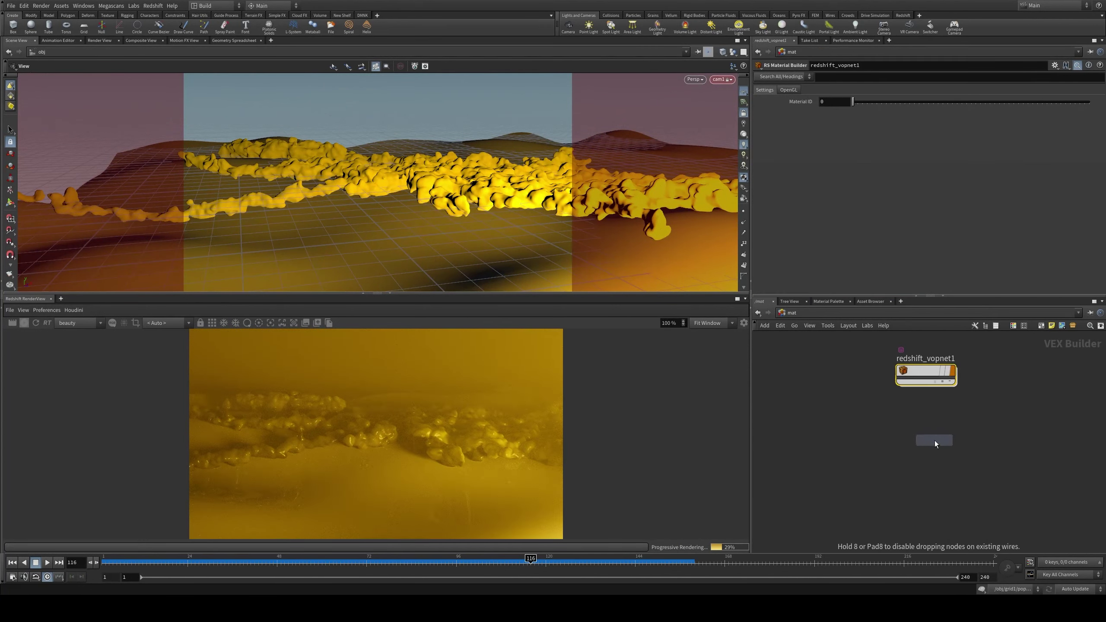
{"action": "left_click", "coordinate": [934, 442]}
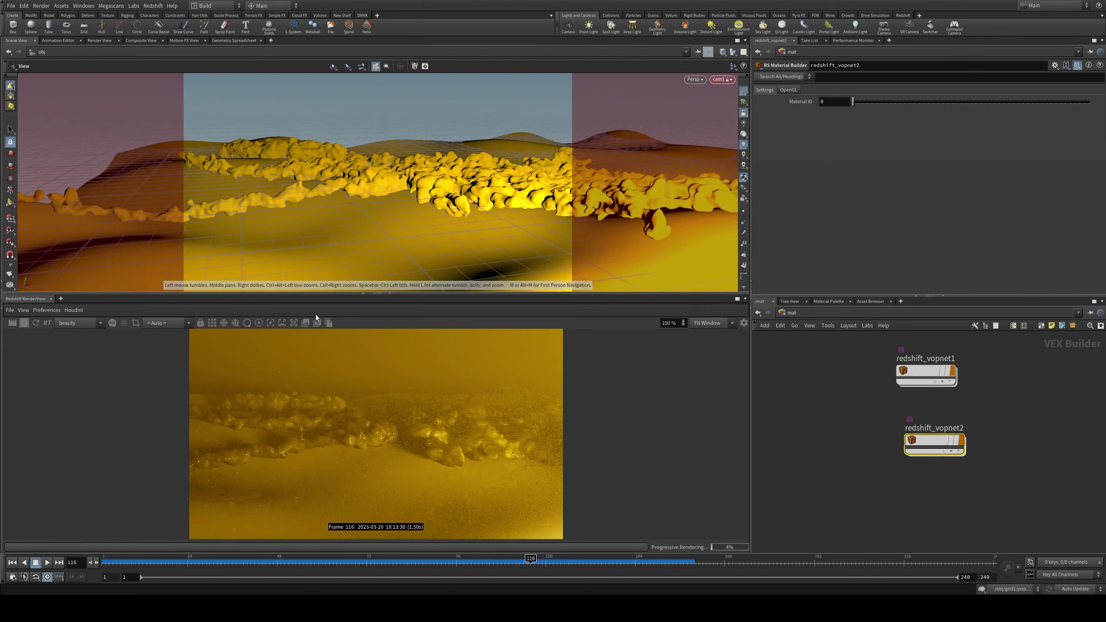
{"action": "left_click_drag", "start_coordinate": [958, 460], "coordinate": [518, 230]}
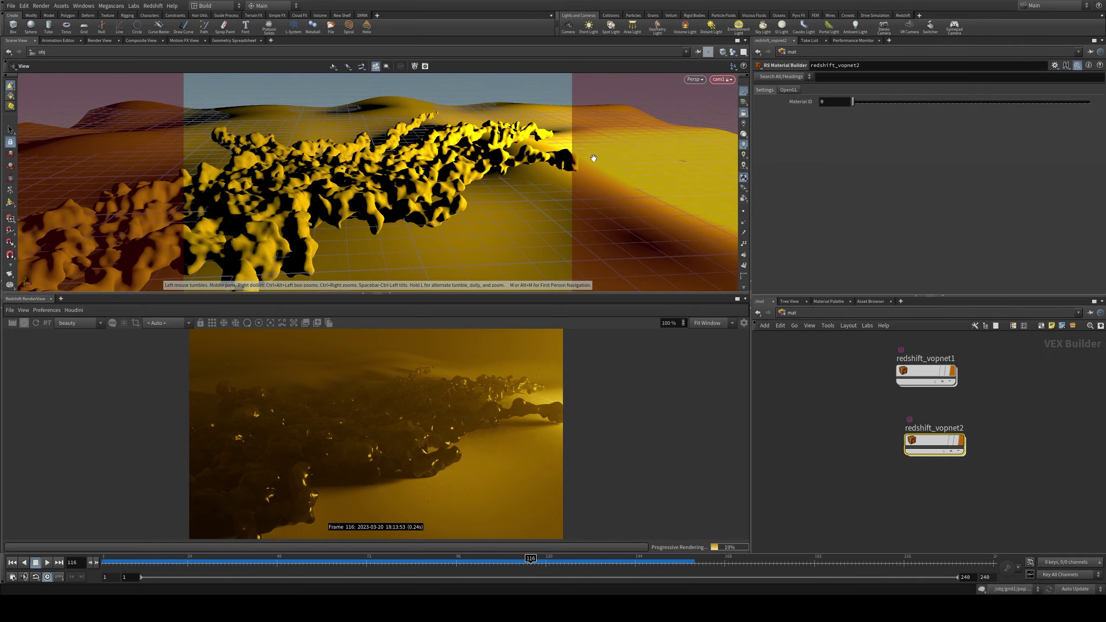
{"action": "left_click_drag", "start_coordinate": [585, 212], "coordinate": [463, 171]}
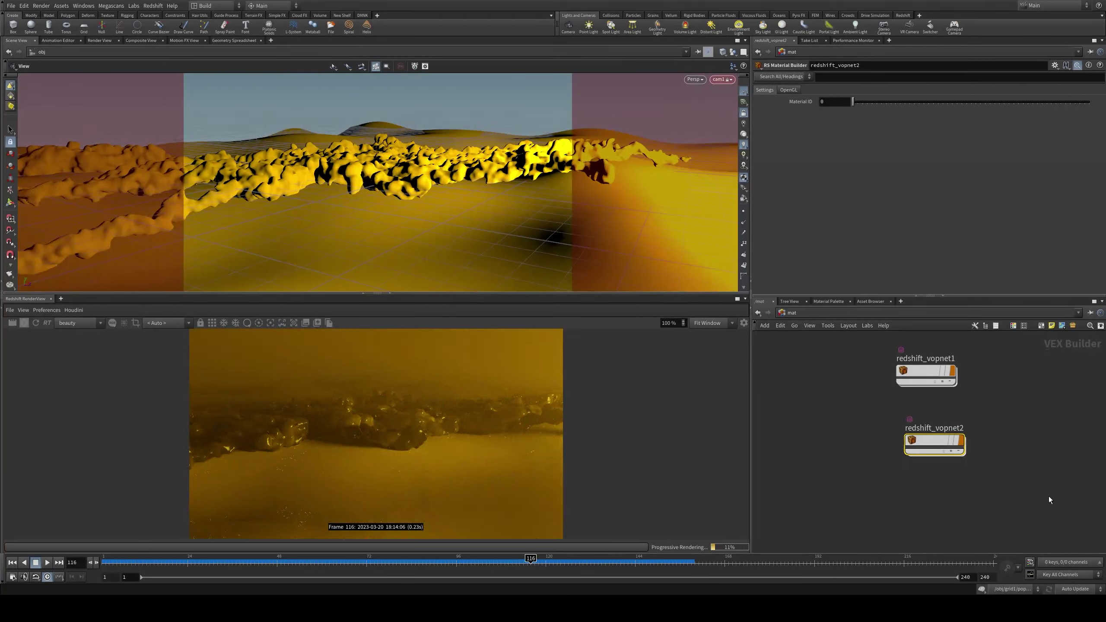
Step: In redshift_vopnet1, set the Sub-Surface Phase to -0.238, then return to /obj
{"action": "double_click", "coordinate": [931, 373]}
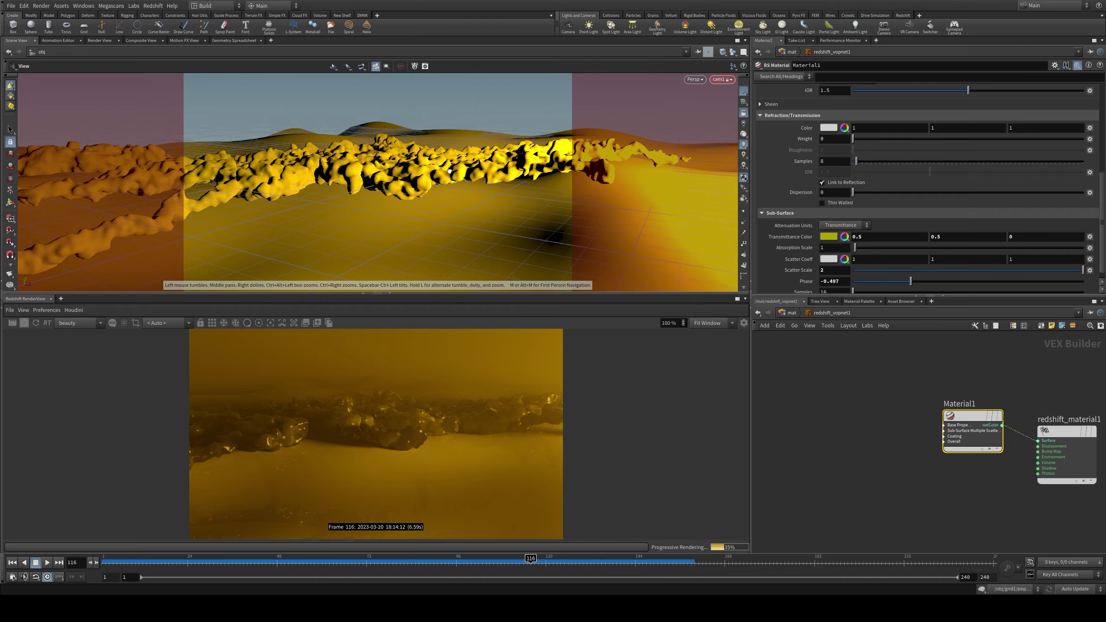
{"action": "left_click_drag", "start_coordinate": [449, 170], "coordinate": [460, 187]}
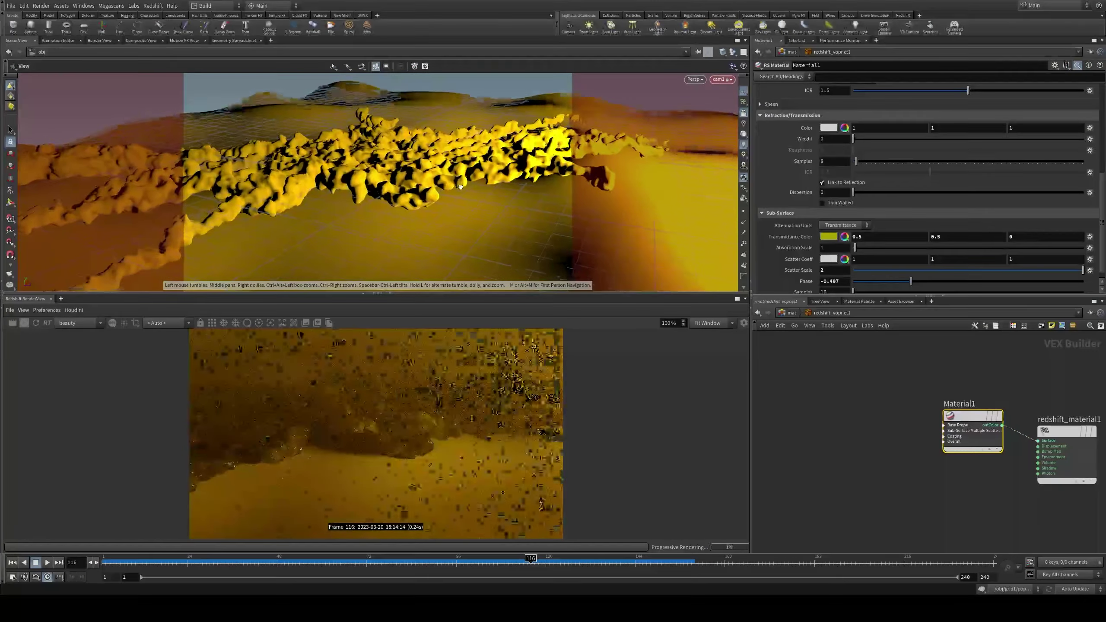
{"action": "scroll", "coordinate": [864, 262], "scroll_direction": "down", "scroll_amount": 1}
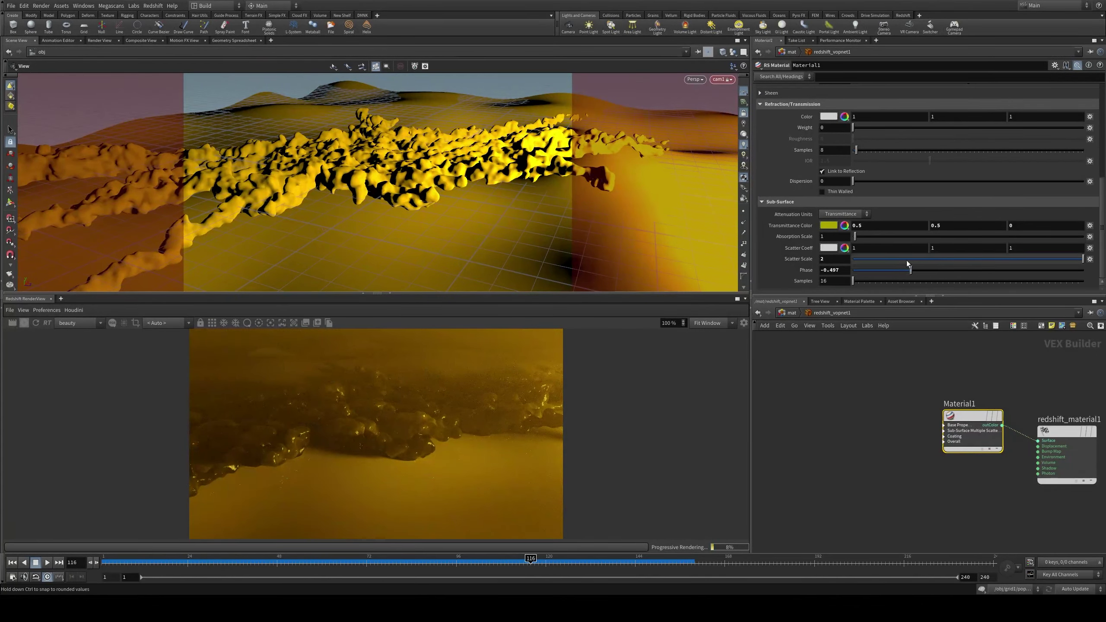
{"action": "left_click_drag", "start_coordinate": [910, 269], "coordinate": [941, 269]}
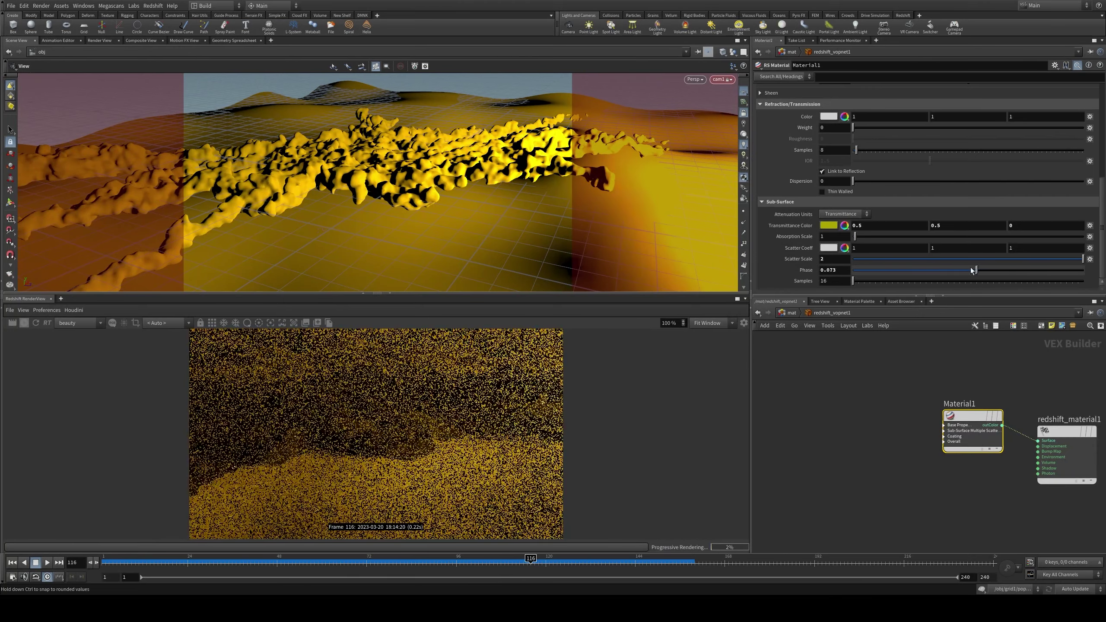
{"action": "left_click_drag", "start_coordinate": [344, 144], "coordinate": [489, 203]}
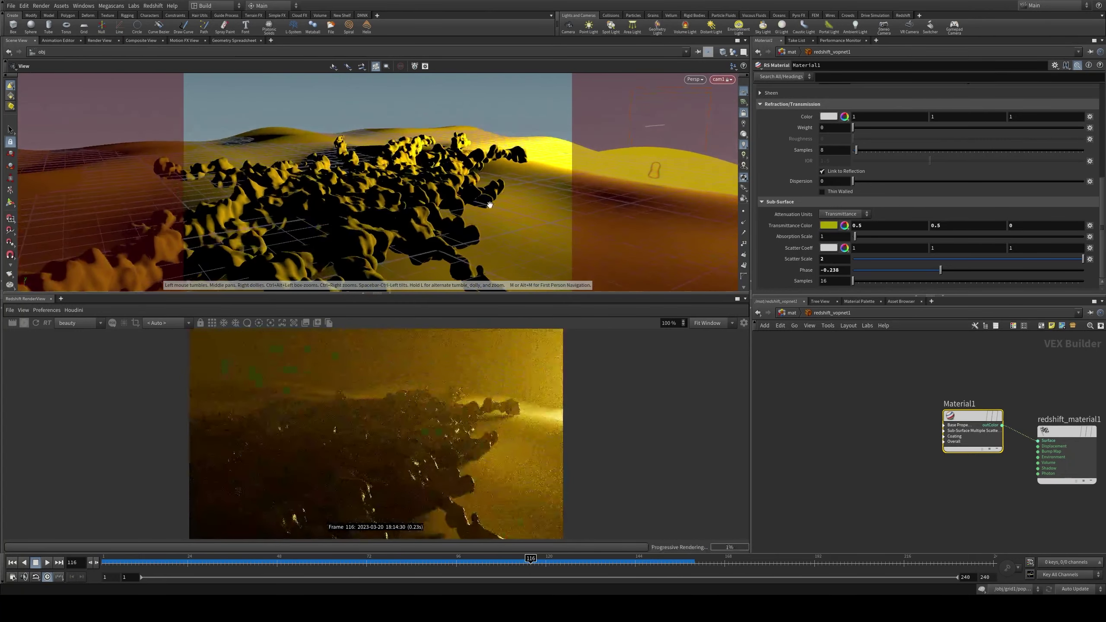
{"action": "left_click", "coordinate": [787, 312]}
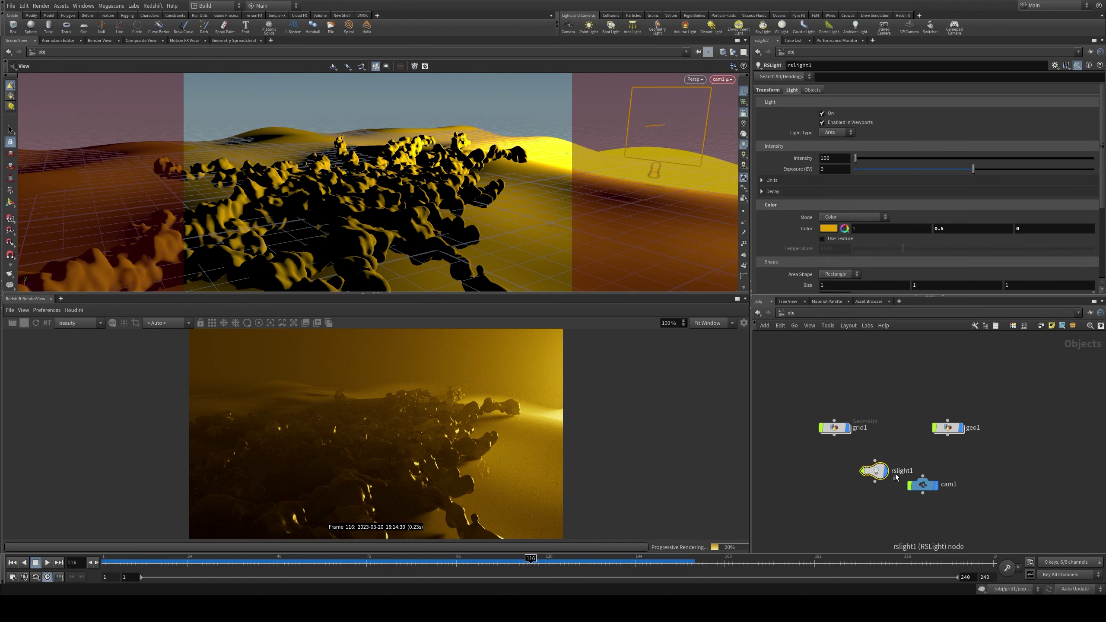
Step: Enable DOF on cam1's Redshift camera and stop using Houdini camera focus/fstop
{"action": "left_click", "coordinate": [926, 486]}
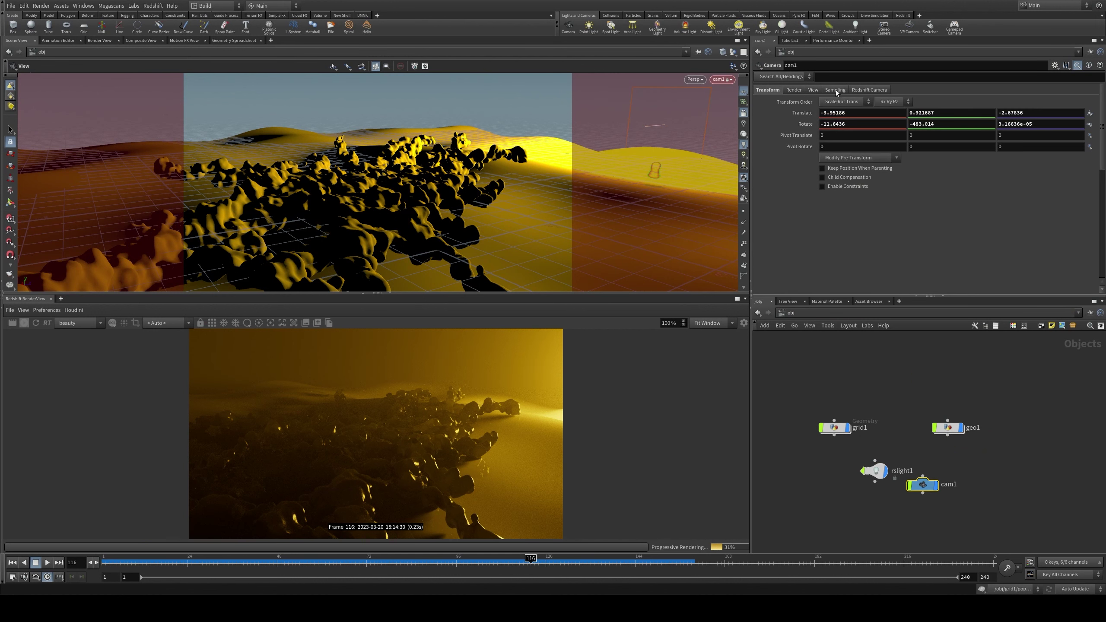
{"action": "left_click", "coordinate": [854, 90]}
{"action": "left_click", "coordinate": [789, 102]}
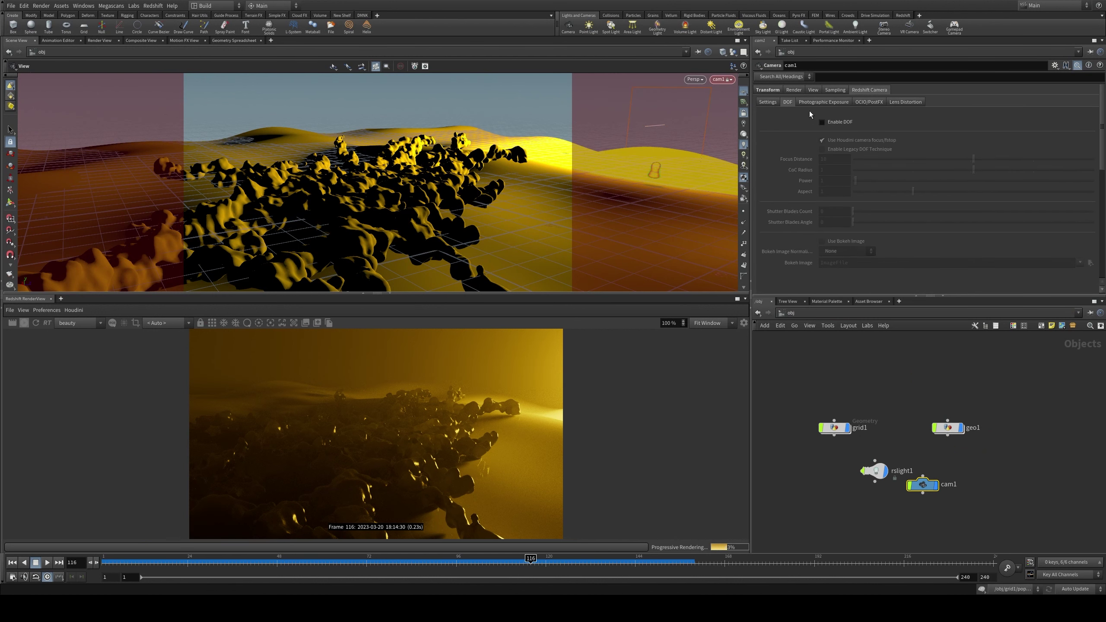
{"action": "left_click", "coordinate": [821, 122]}
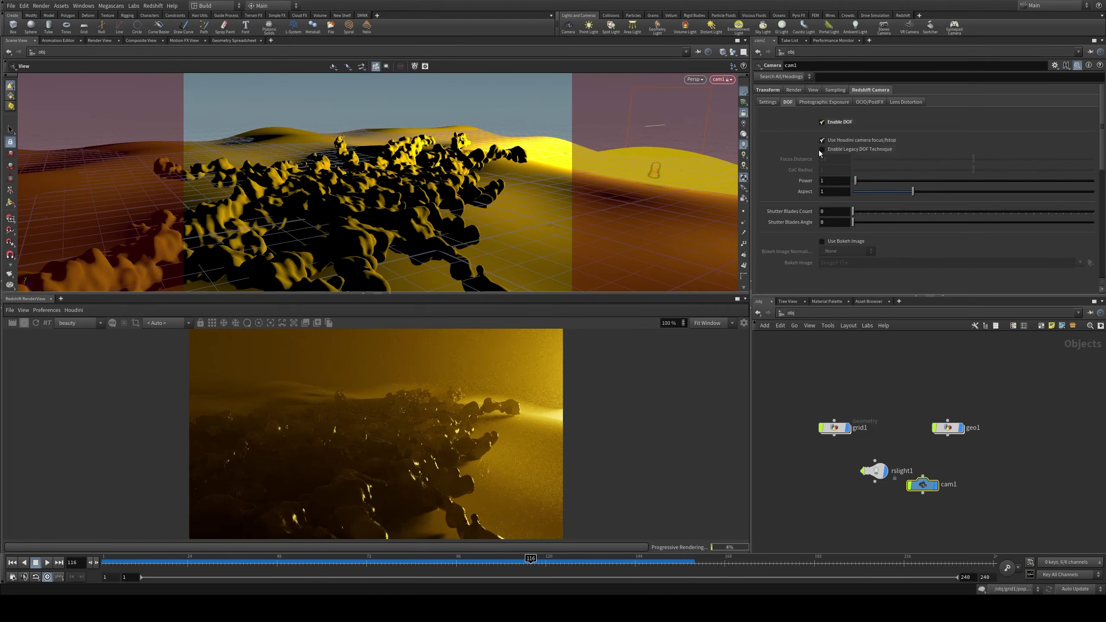
{"action": "left_click", "coordinate": [822, 141]}
Step: Set cam1's focus distance to 4.71248 and CoC radius to 0.0407768
{"action": "left_click_drag", "start_coordinate": [904, 159], "coordinate": [931, 160]}
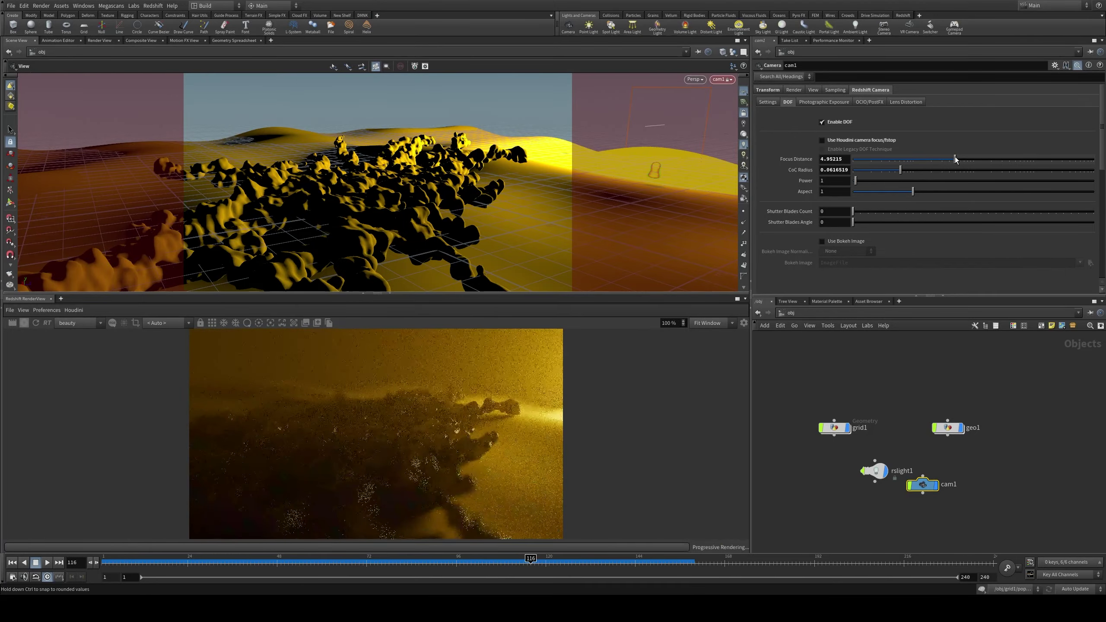
{"action": "left_click_drag", "start_coordinate": [457, 209], "coordinate": [411, 241]}
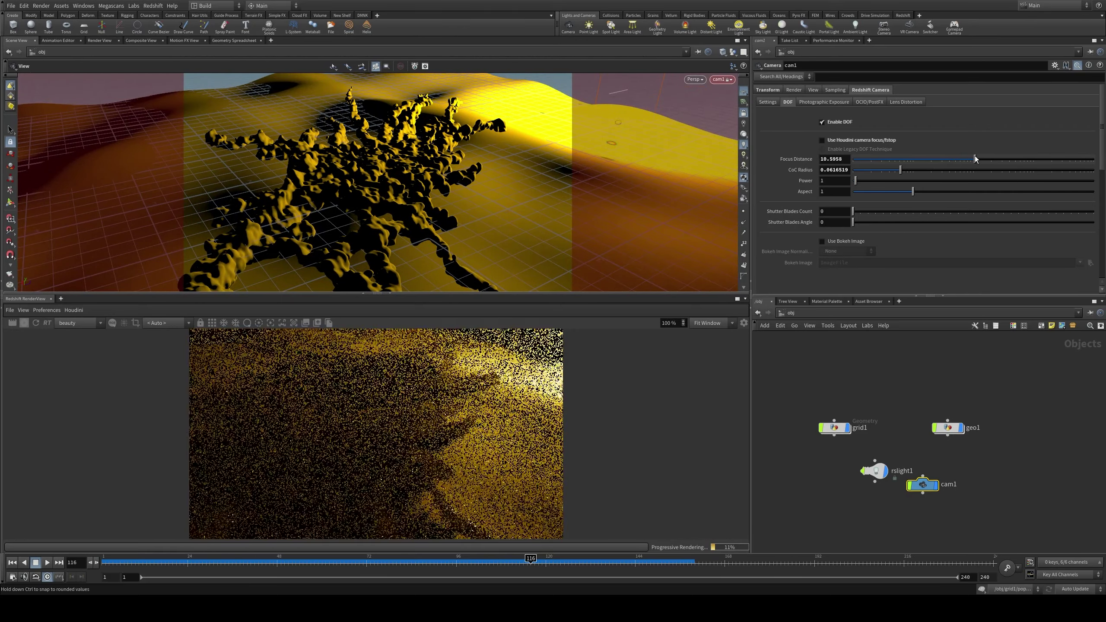
{"action": "mouse_move", "coordinate": [974, 157]}
{"action": "left_mouse_down"}
{"action": "mouse_move", "coordinate": [940, 156]}
{"action": "mouse_move", "coordinate": [961, 152]}
{"action": "left_mouse_up"}
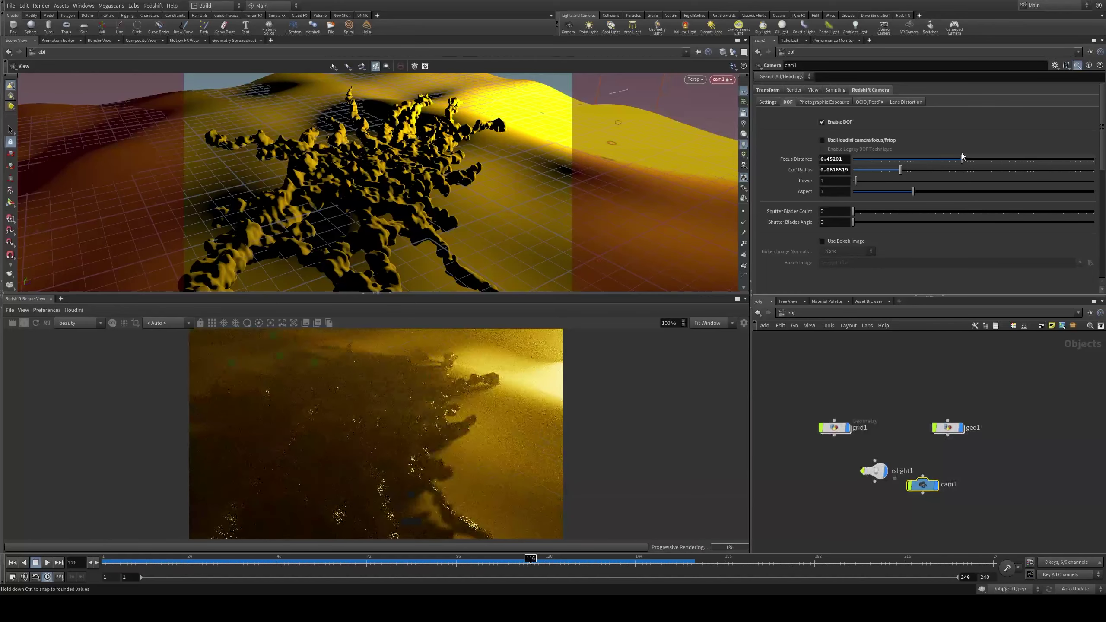
{"action": "left_click_drag", "start_coordinate": [886, 169], "coordinate": [889, 170]}
{"action": "mouse_move", "coordinate": [961, 158]}
{"action": "left_mouse_down"}
{"action": "mouse_move", "coordinate": [943, 161]}
{"action": "mouse_move", "coordinate": [969, 161]}
{"action": "mouse_move", "coordinate": [953, 160]}
{"action": "left_mouse_up"}
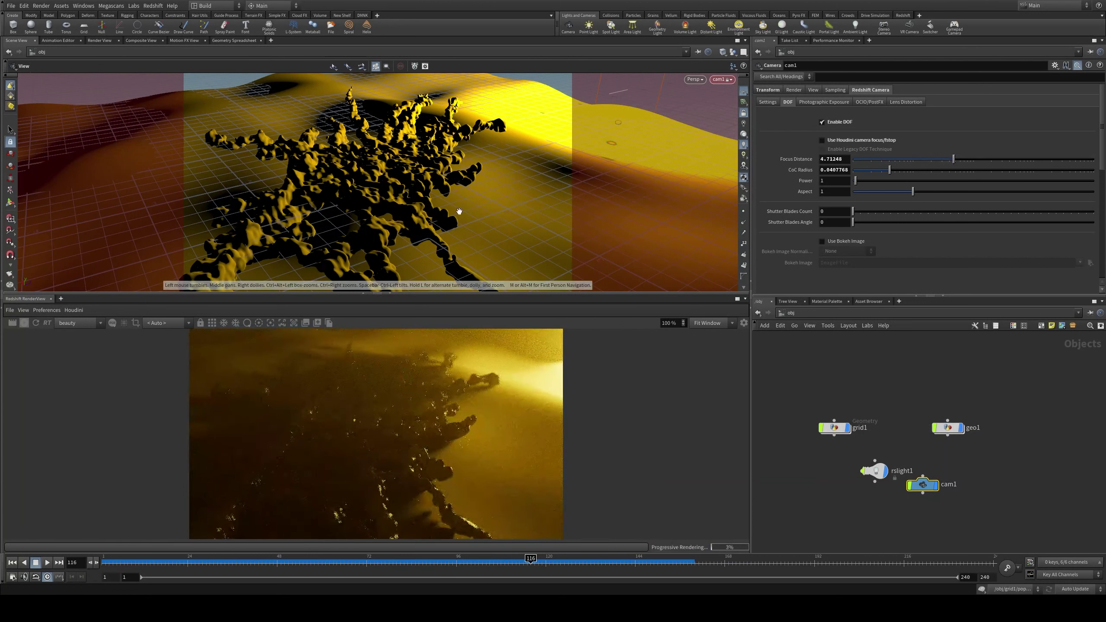
{"action": "left_click_drag", "start_coordinate": [435, 191], "coordinate": [459, 196]}
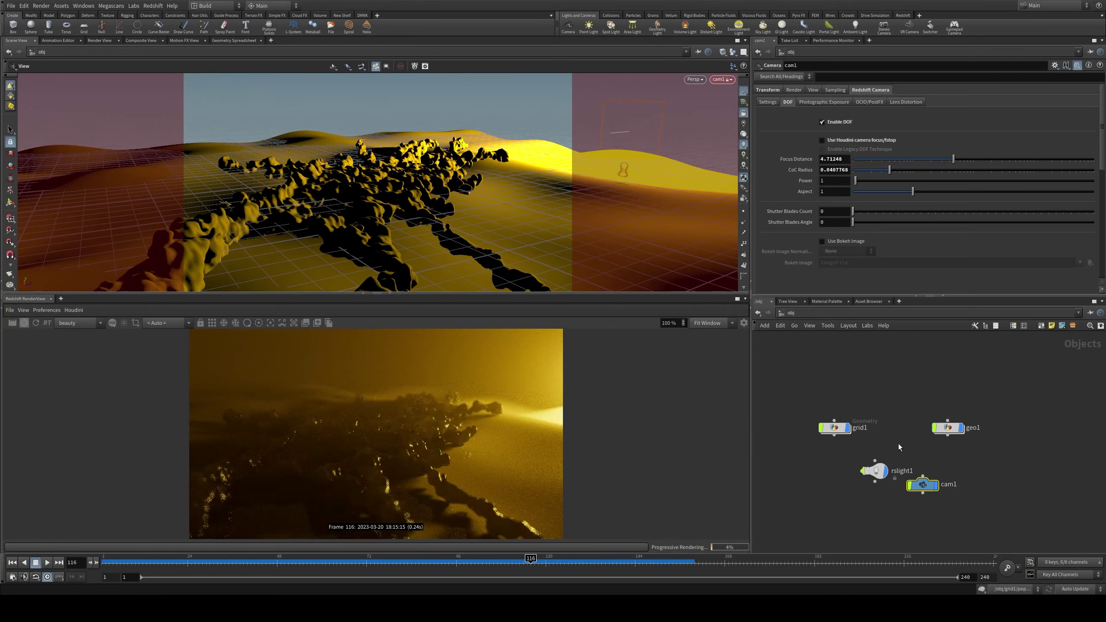
Step: Add area light rslight2 at translate 0.9, 0.4, -4.1, rotated 180 in Y
{"action": "left_click_drag", "start_coordinate": [881, 470], "coordinate": [839, 508], "text": "alt"}
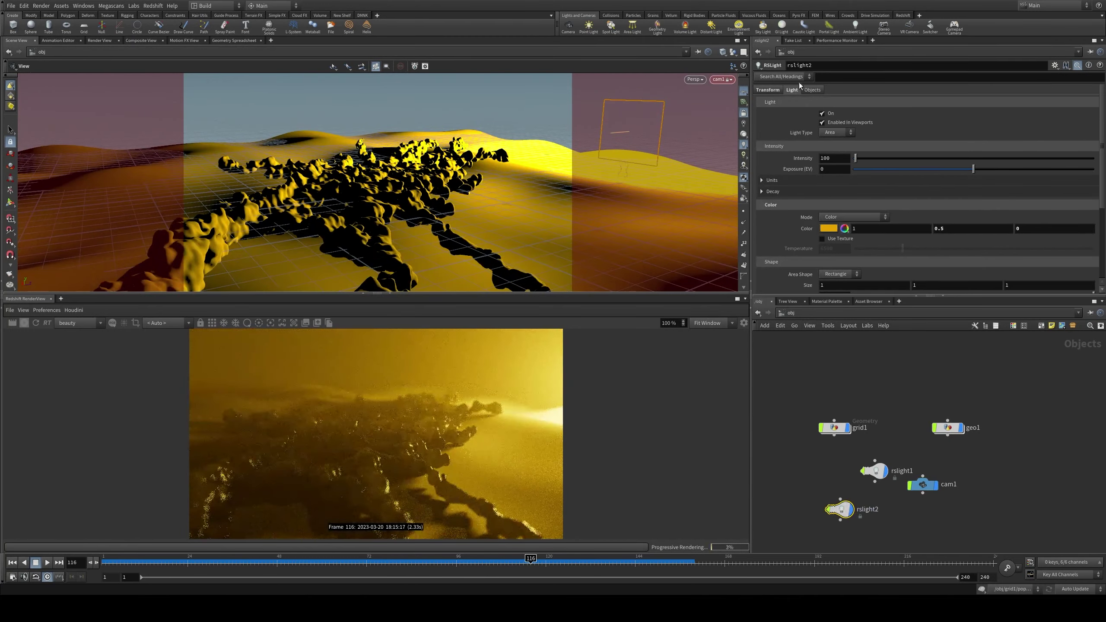
{"action": "left_click_drag", "start_coordinate": [864, 124], "coordinate": [901, 125]}
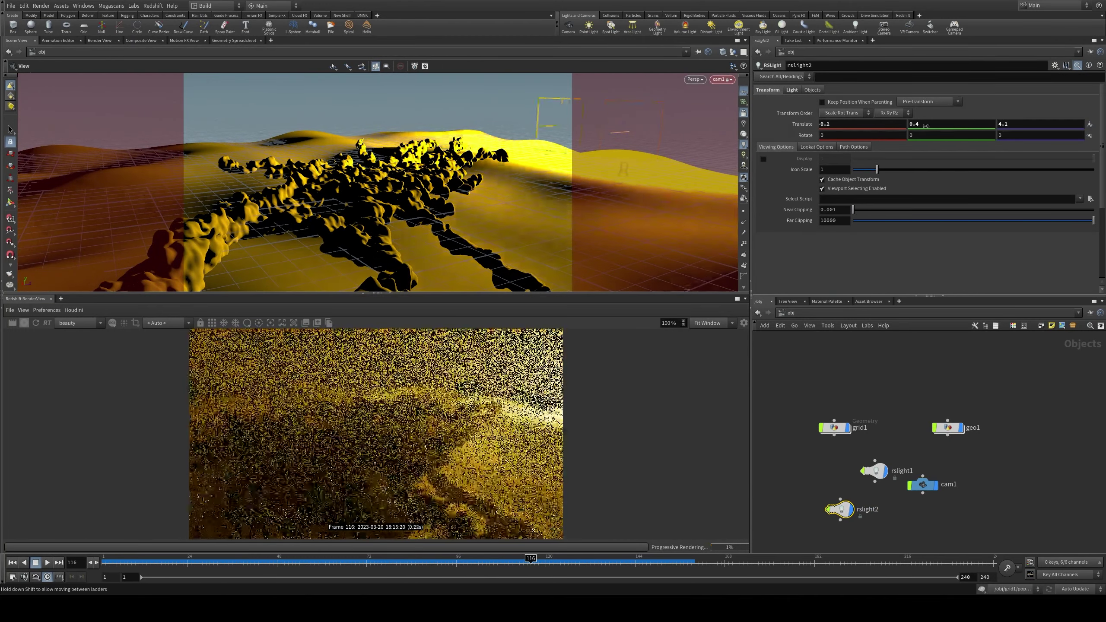
{"action": "left_click", "coordinate": [1018, 124]}
{"action": "type", "text": "-4.1"}
{"action": "key", "text": "Return"}
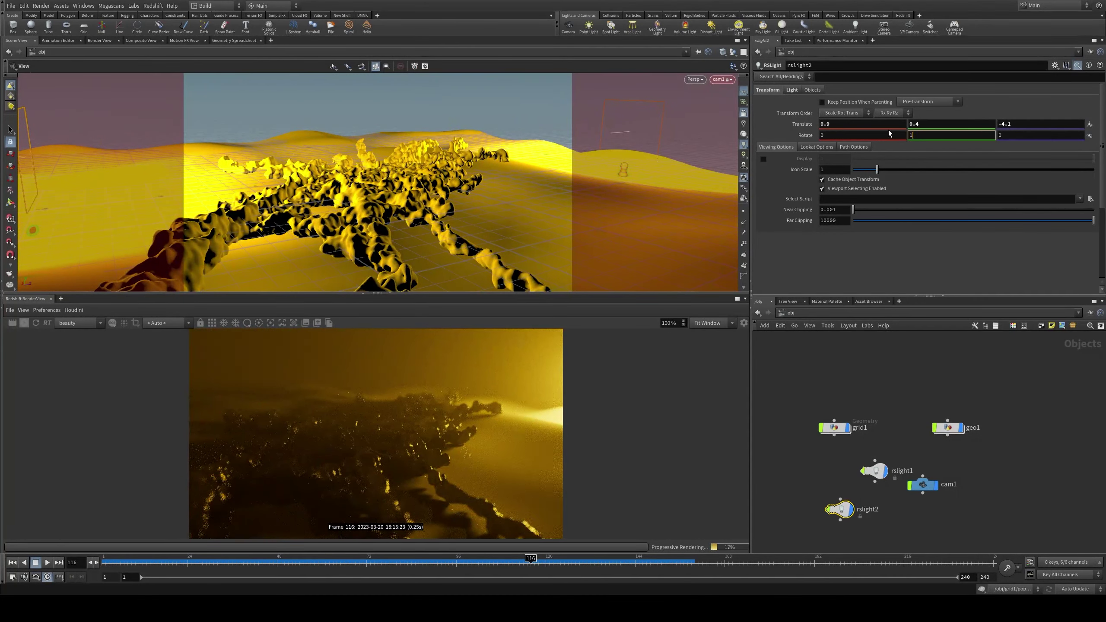
{"action": "type", "text": "180"}
{"action": "key", "text": "Return"}
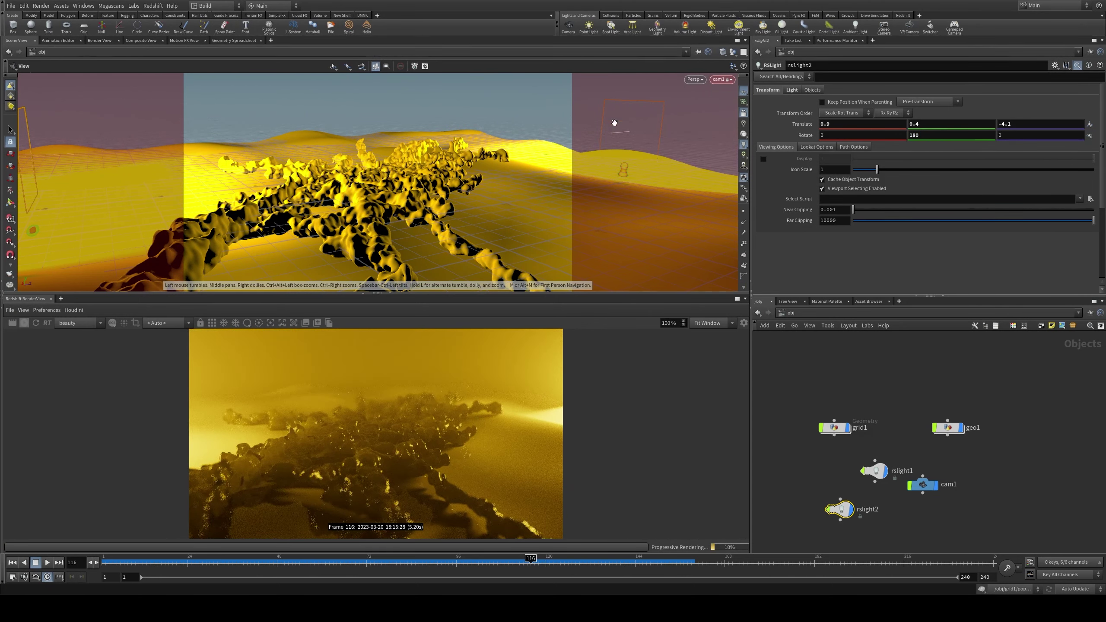
{"action": "mouse_move", "coordinate": [367, 183]}
{"action": "left_mouse_down"}
{"action": "mouse_move", "coordinate": [501, 172]}
{"action": "mouse_move", "coordinate": [386, 192]}
{"action": "mouse_move", "coordinate": [392, 175]}
{"action": "mouse_move", "coordinate": [441, 164]}
{"action": "left_mouse_up"}
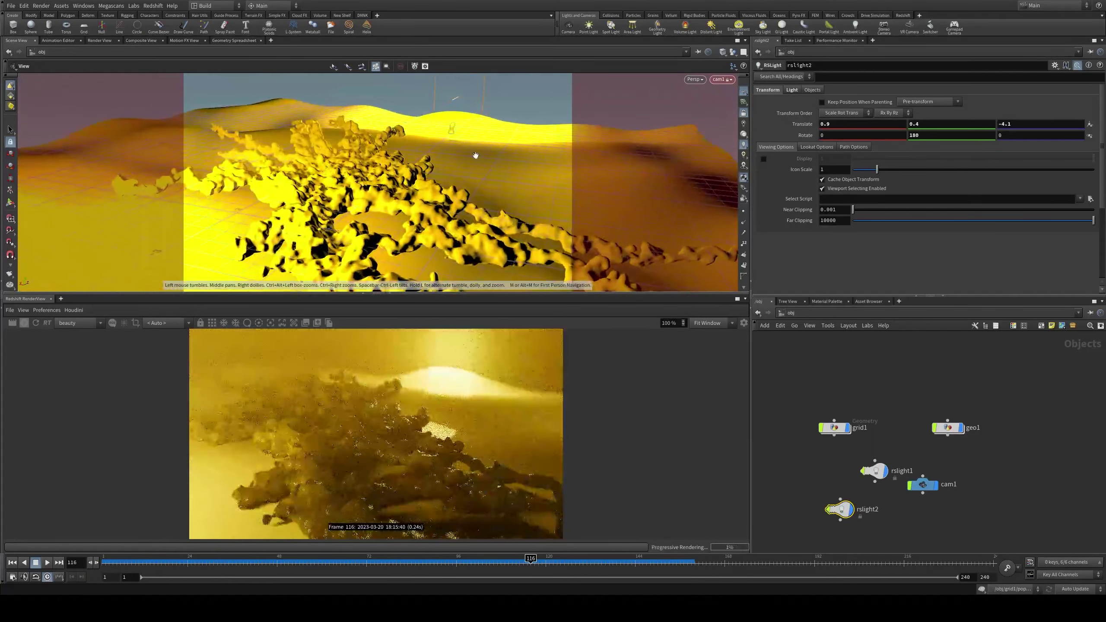
{"action": "left_click", "coordinate": [788, 313]}
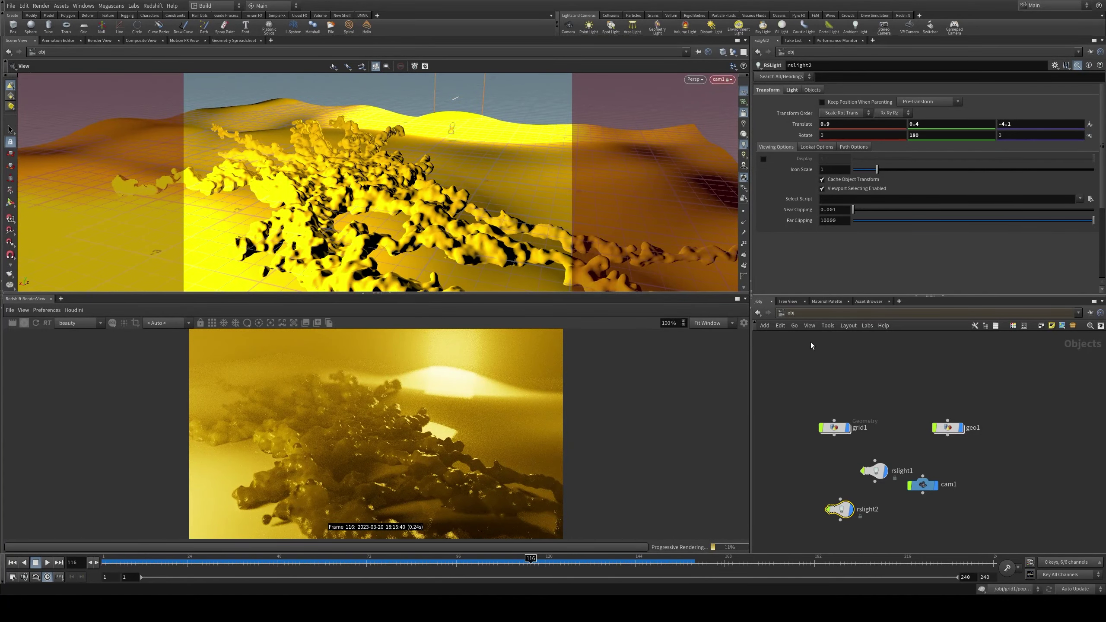
{"action": "left_click", "coordinate": [811, 342]}
Step: Inspect redshift_vopnet2 in /mat, then return inside redshift_vopnet1
{"action": "left_click", "coordinate": [945, 441]}
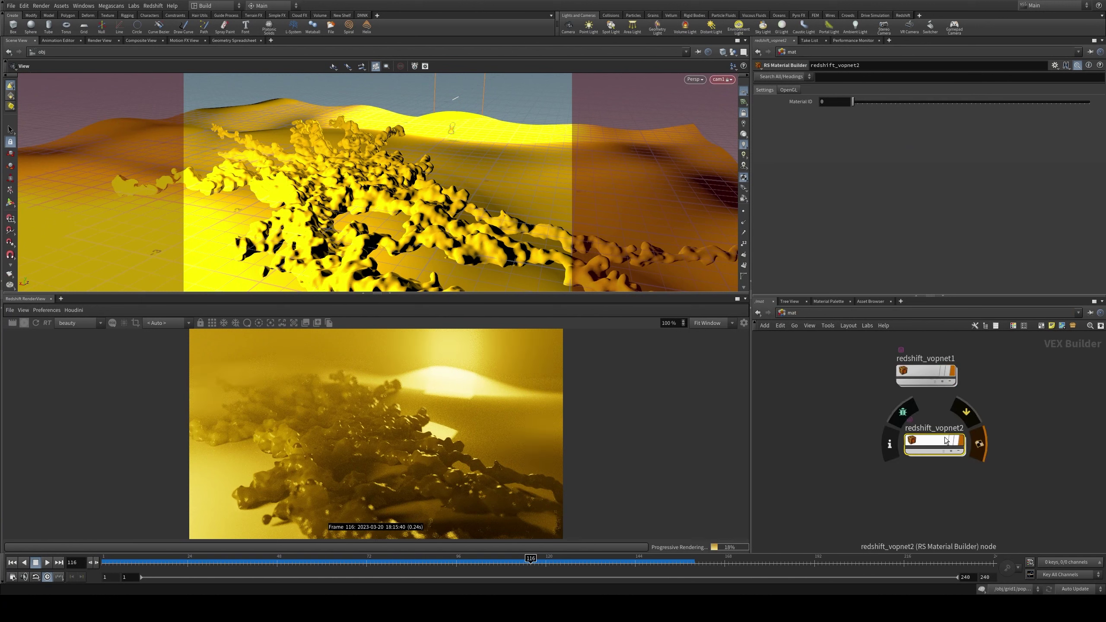
{"action": "double_click", "coordinate": [944, 441]}
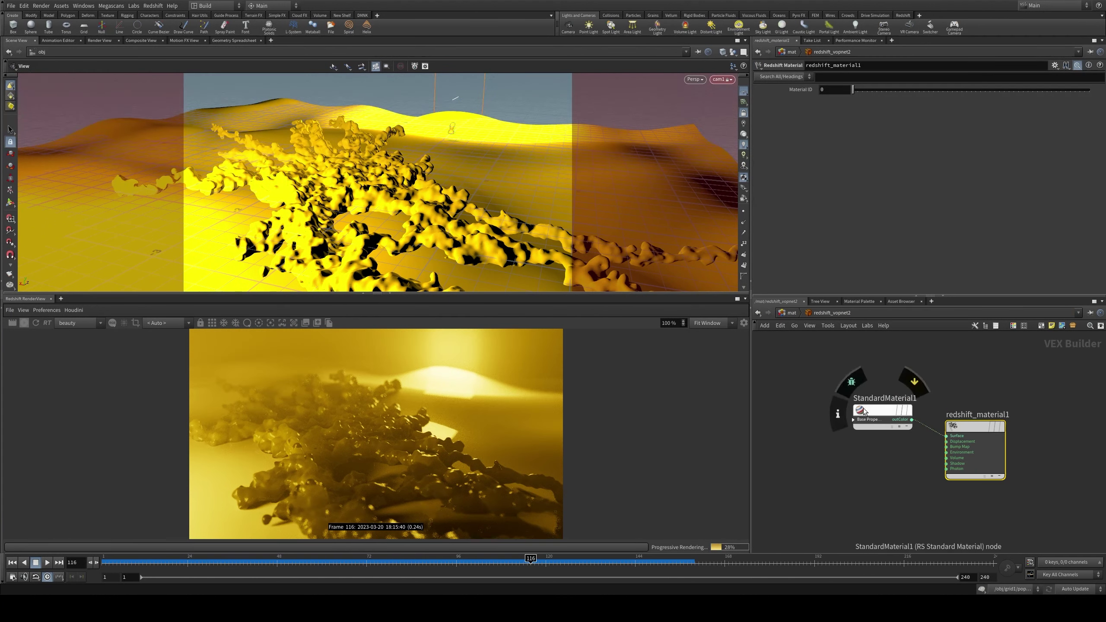
{"action": "left_click", "coordinate": [793, 312]}
{"action": "double_click", "coordinate": [911, 372]}
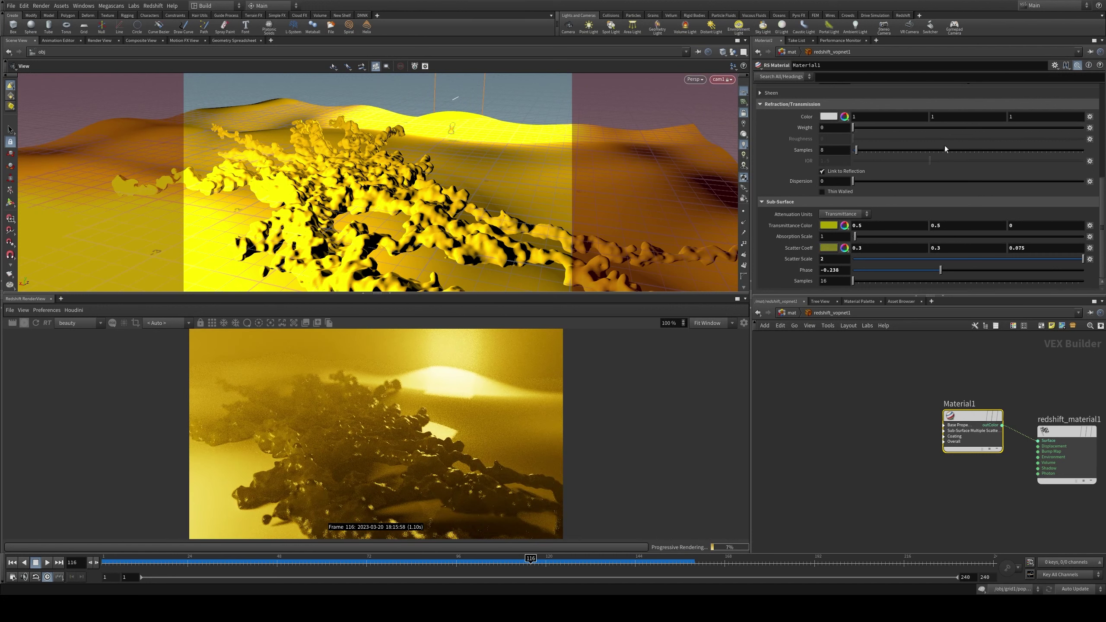
Step: Test a positive sub-surface Phase on Material1, then restore it to -0.238
{"action": "mouse_move", "coordinate": [932, 270]}
{"action": "left_mouse_down"}
{"action": "mouse_move", "coordinate": [883, 267]}
{"action": "mouse_move", "coordinate": [997, 273]}
{"action": "mouse_move", "coordinate": [940, 280]}
{"action": "left_mouse_up"}
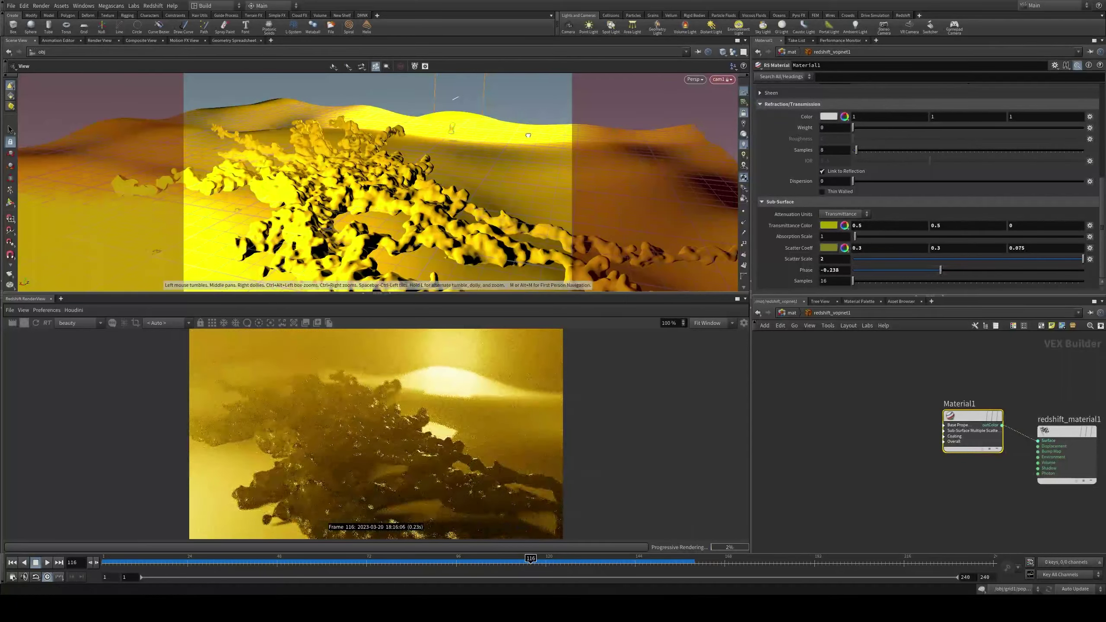
{"action": "left_click_drag", "start_coordinate": [545, 183], "coordinate": [584, 176]}
{"action": "left_click_drag", "start_coordinate": [215, 275], "coordinate": [385, 177]}
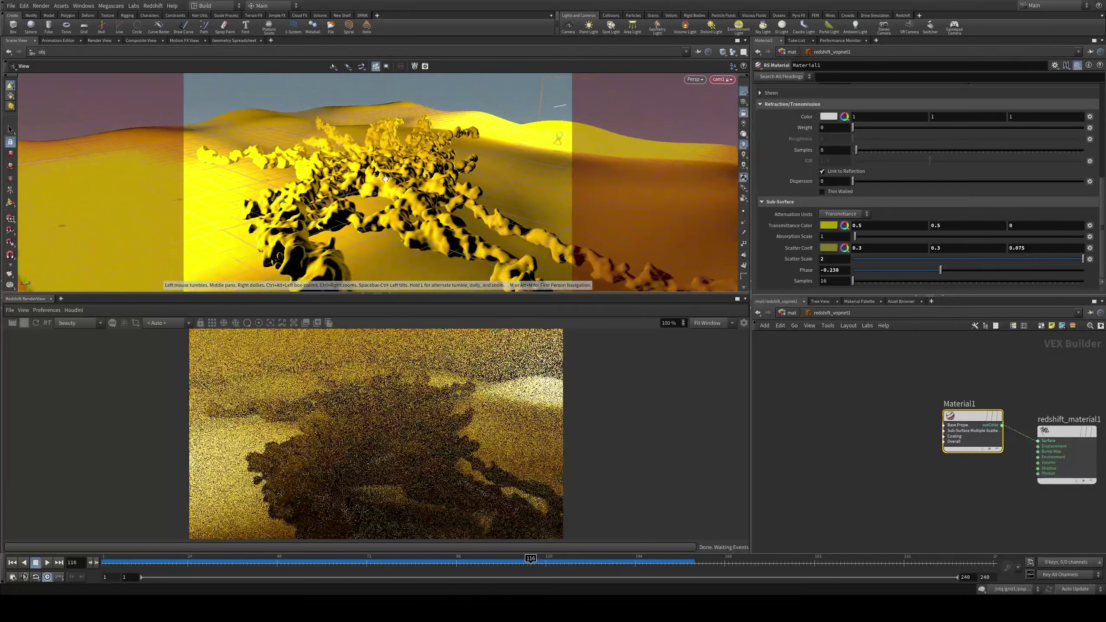
Step: Orbit cam1 down to a low angle across the branching tubes, with sky above the dunes
{"action": "left_click_drag", "start_coordinate": [488, 199], "coordinate": [438, 206]}
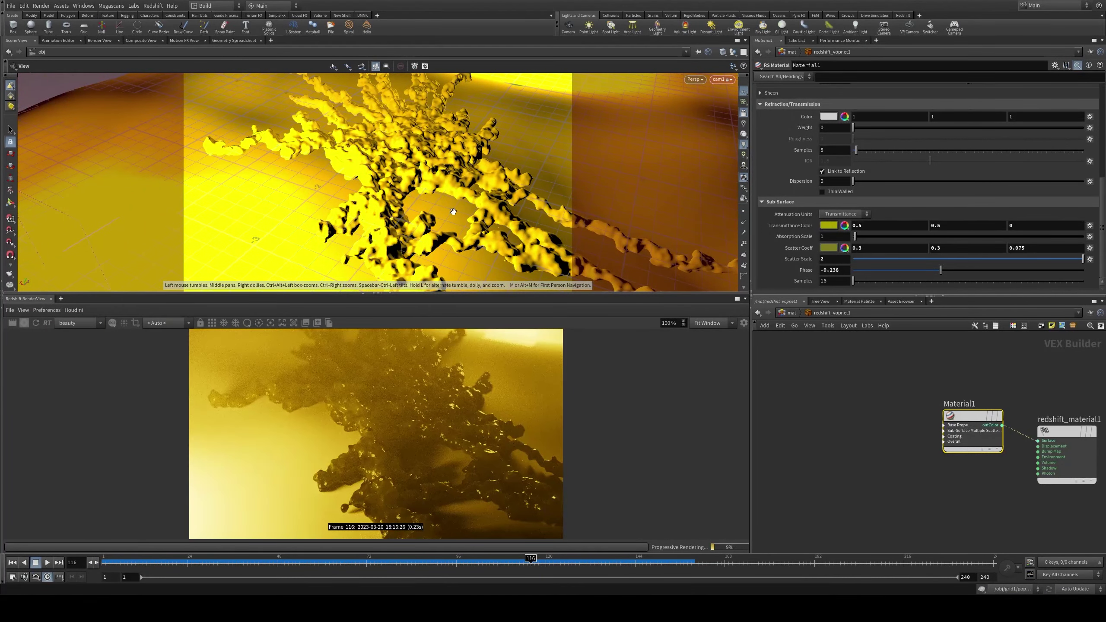
{"action": "left_click_drag", "start_coordinate": [473, 190], "coordinate": [417, 166]}
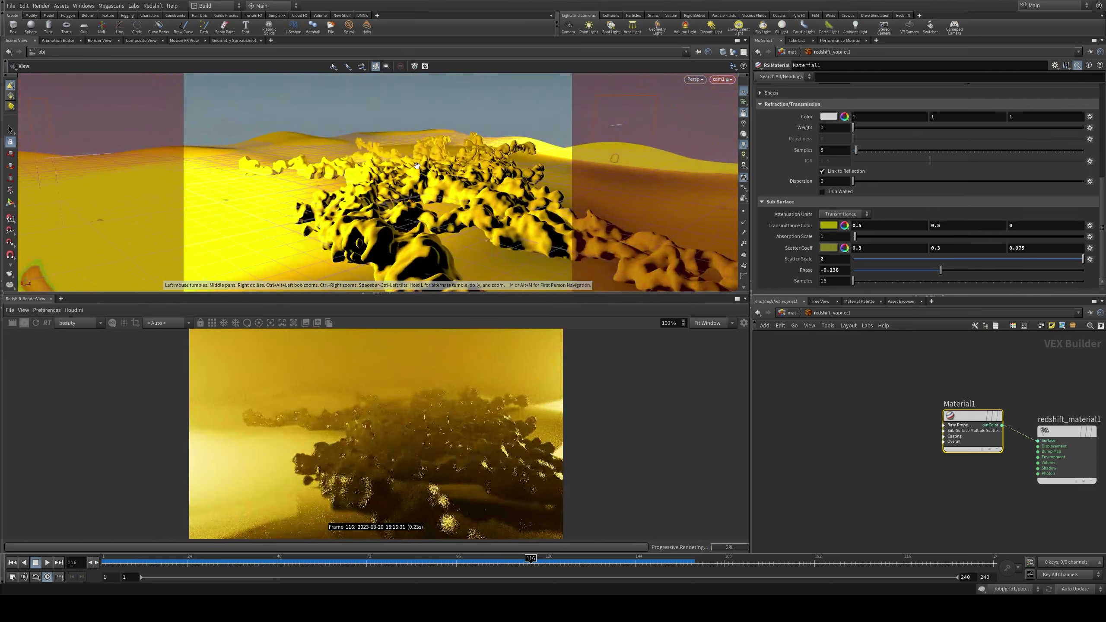
{"action": "left_click_drag", "start_coordinate": [476, 191], "coordinate": [444, 194]}
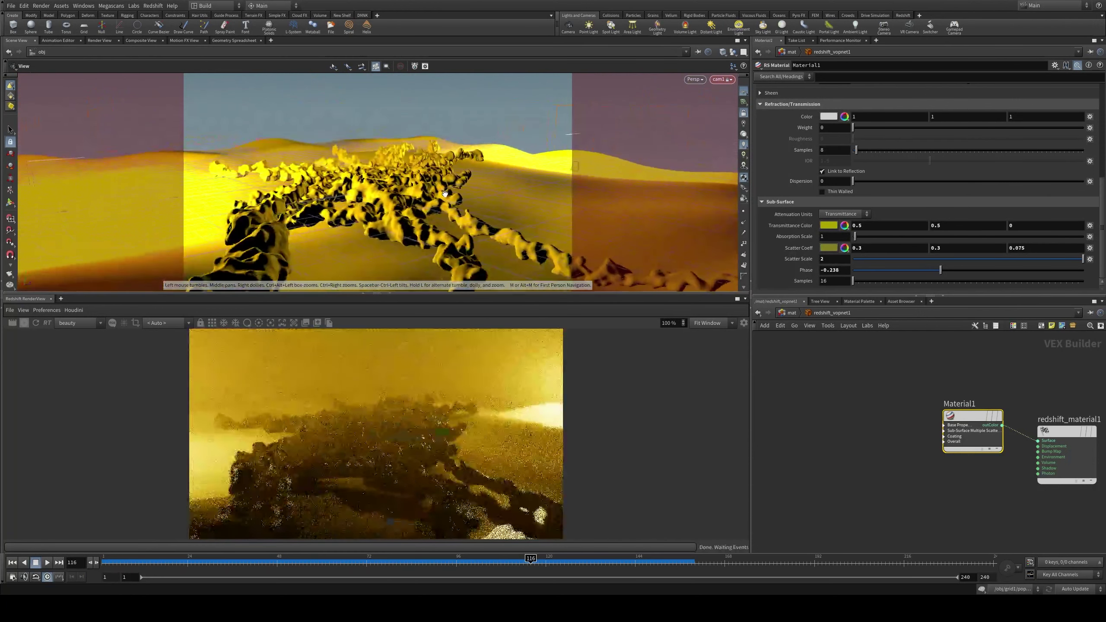